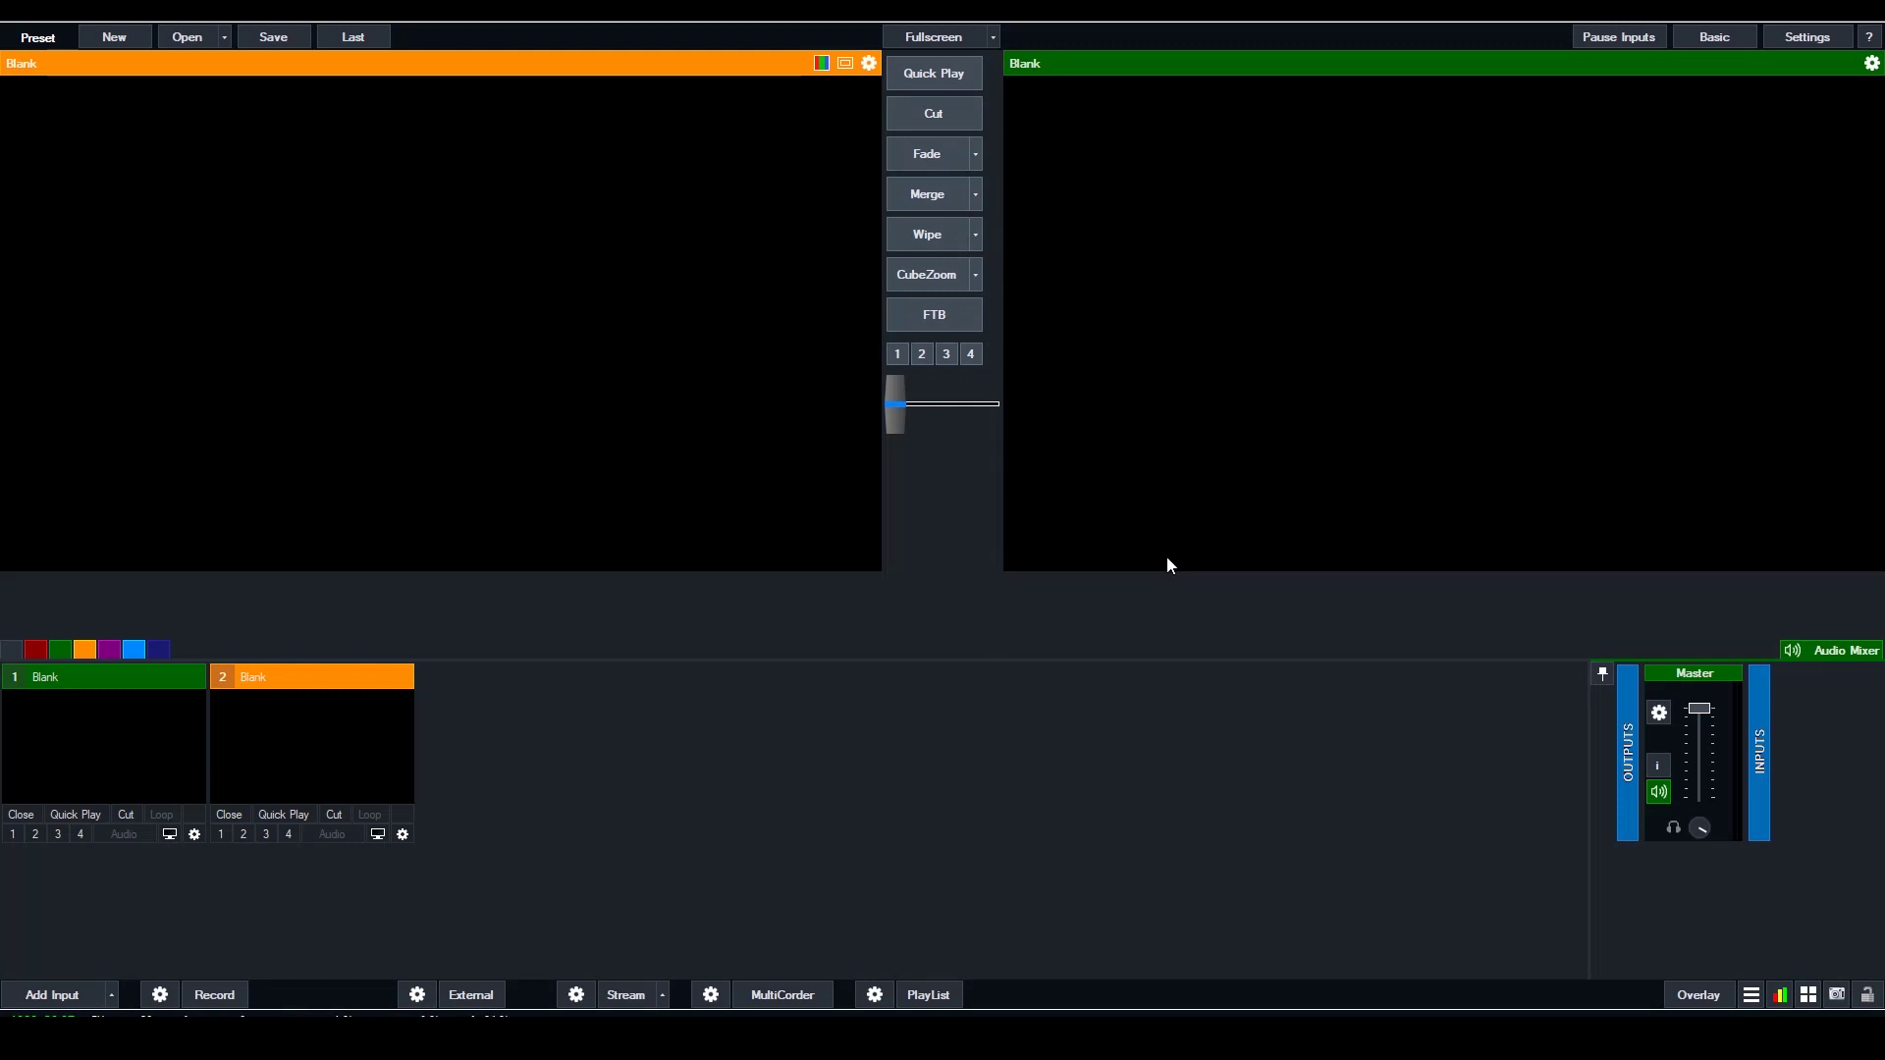
# Open the EVENT.vmix preset from the LIVE EVENT folder in vMix
pyautogui.hotkey('alt', 'Tab')
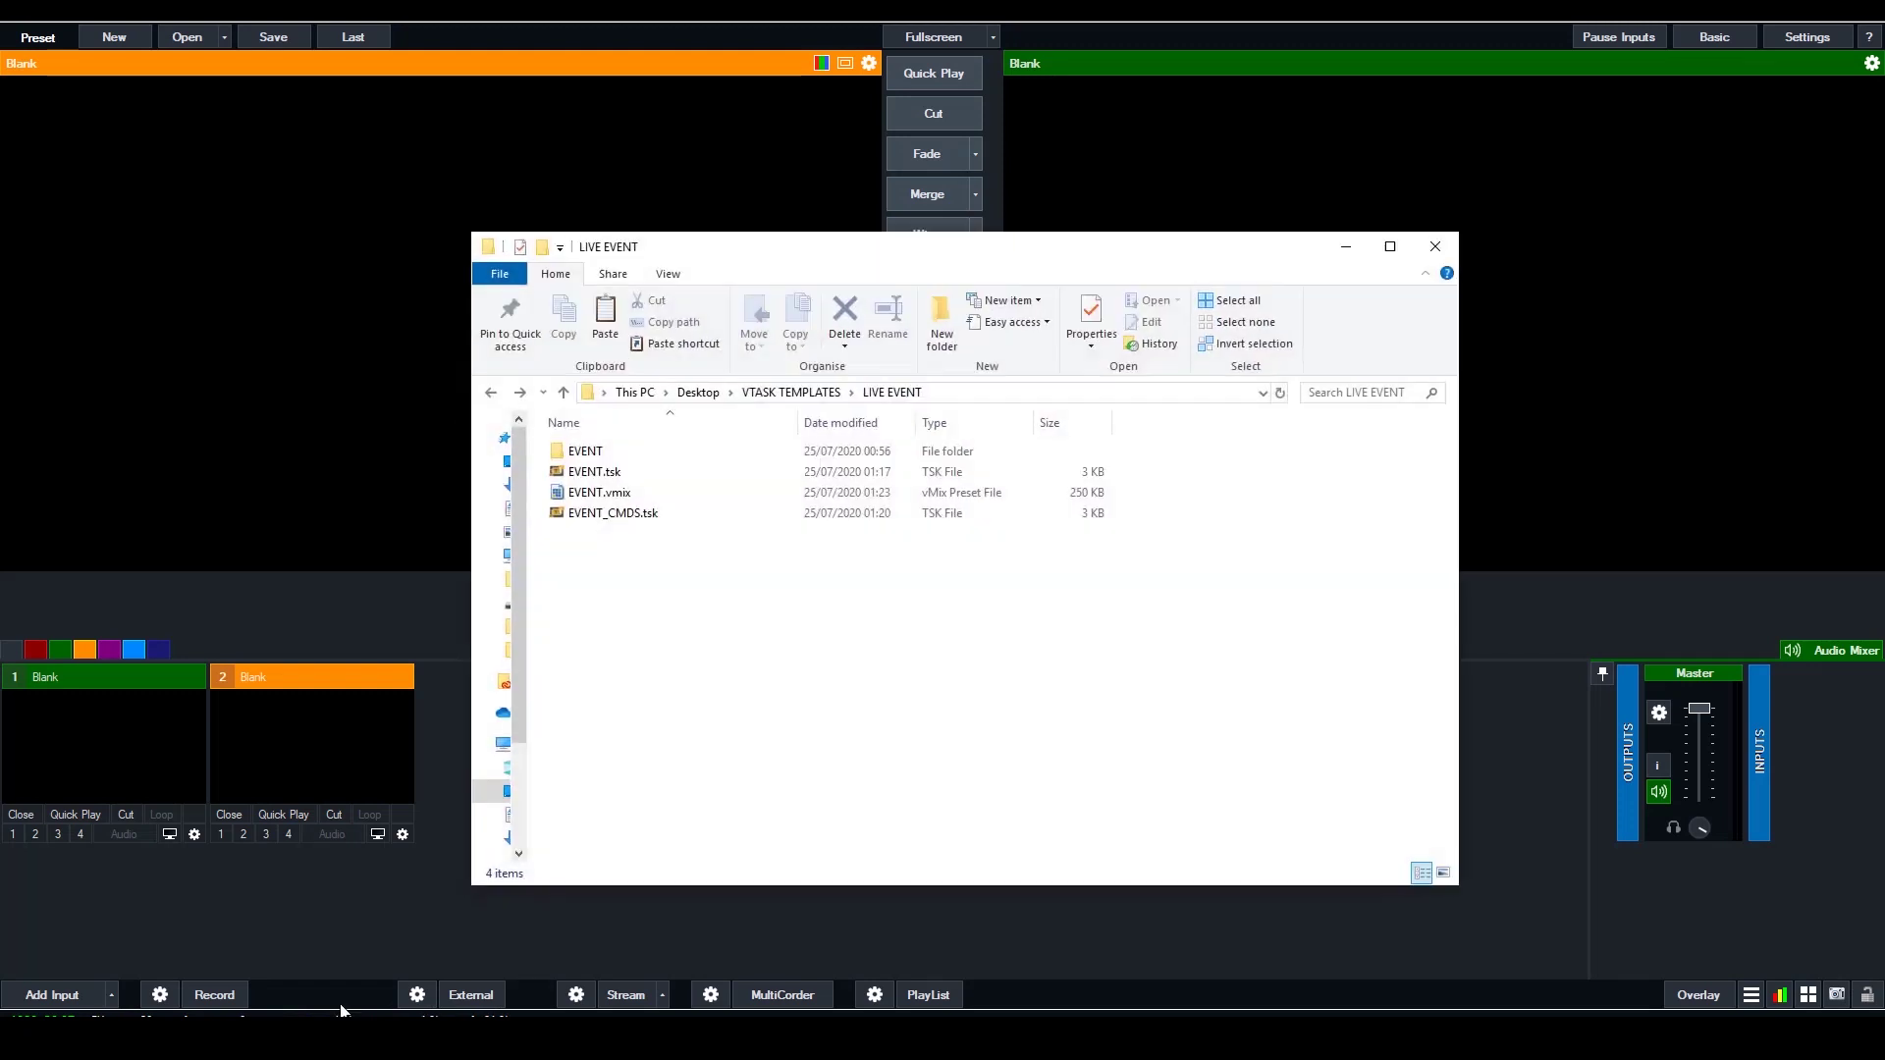
pyautogui.click(611, 515)
pyautogui.click(187, 40)
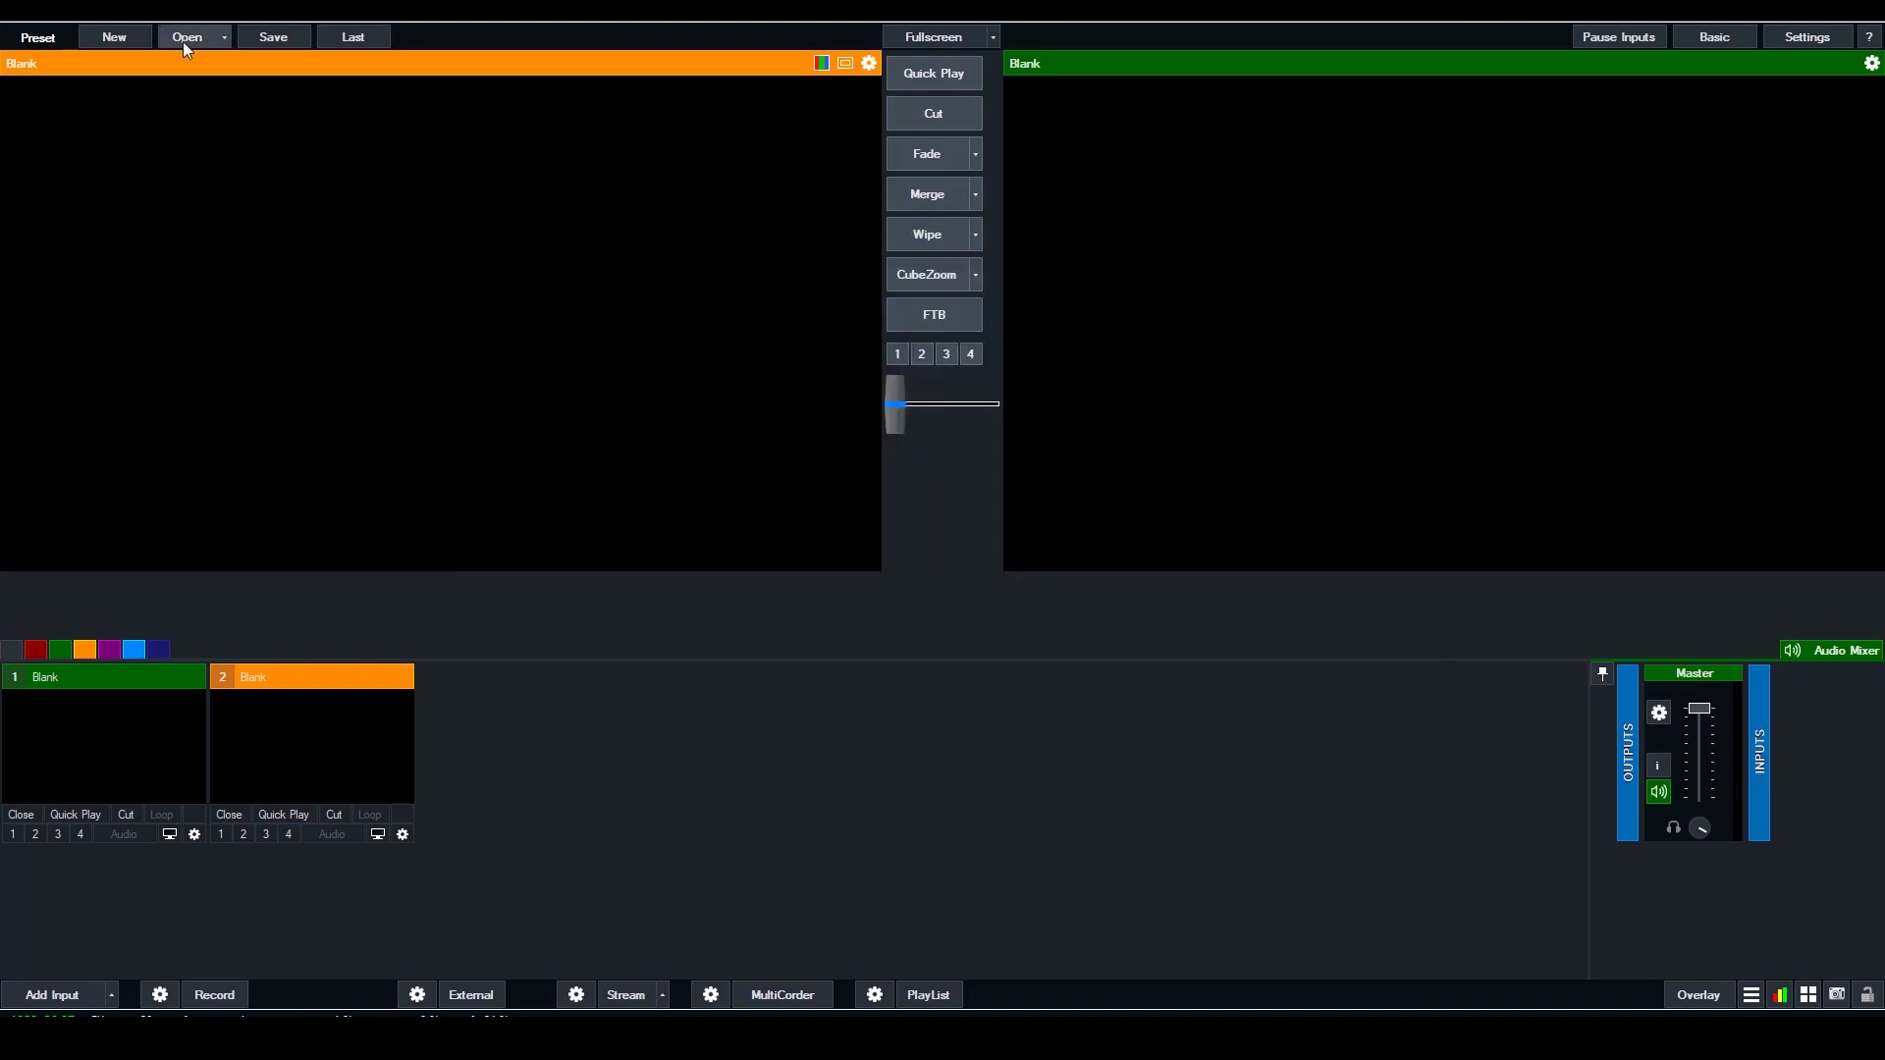
pyautogui.click(236, 179)
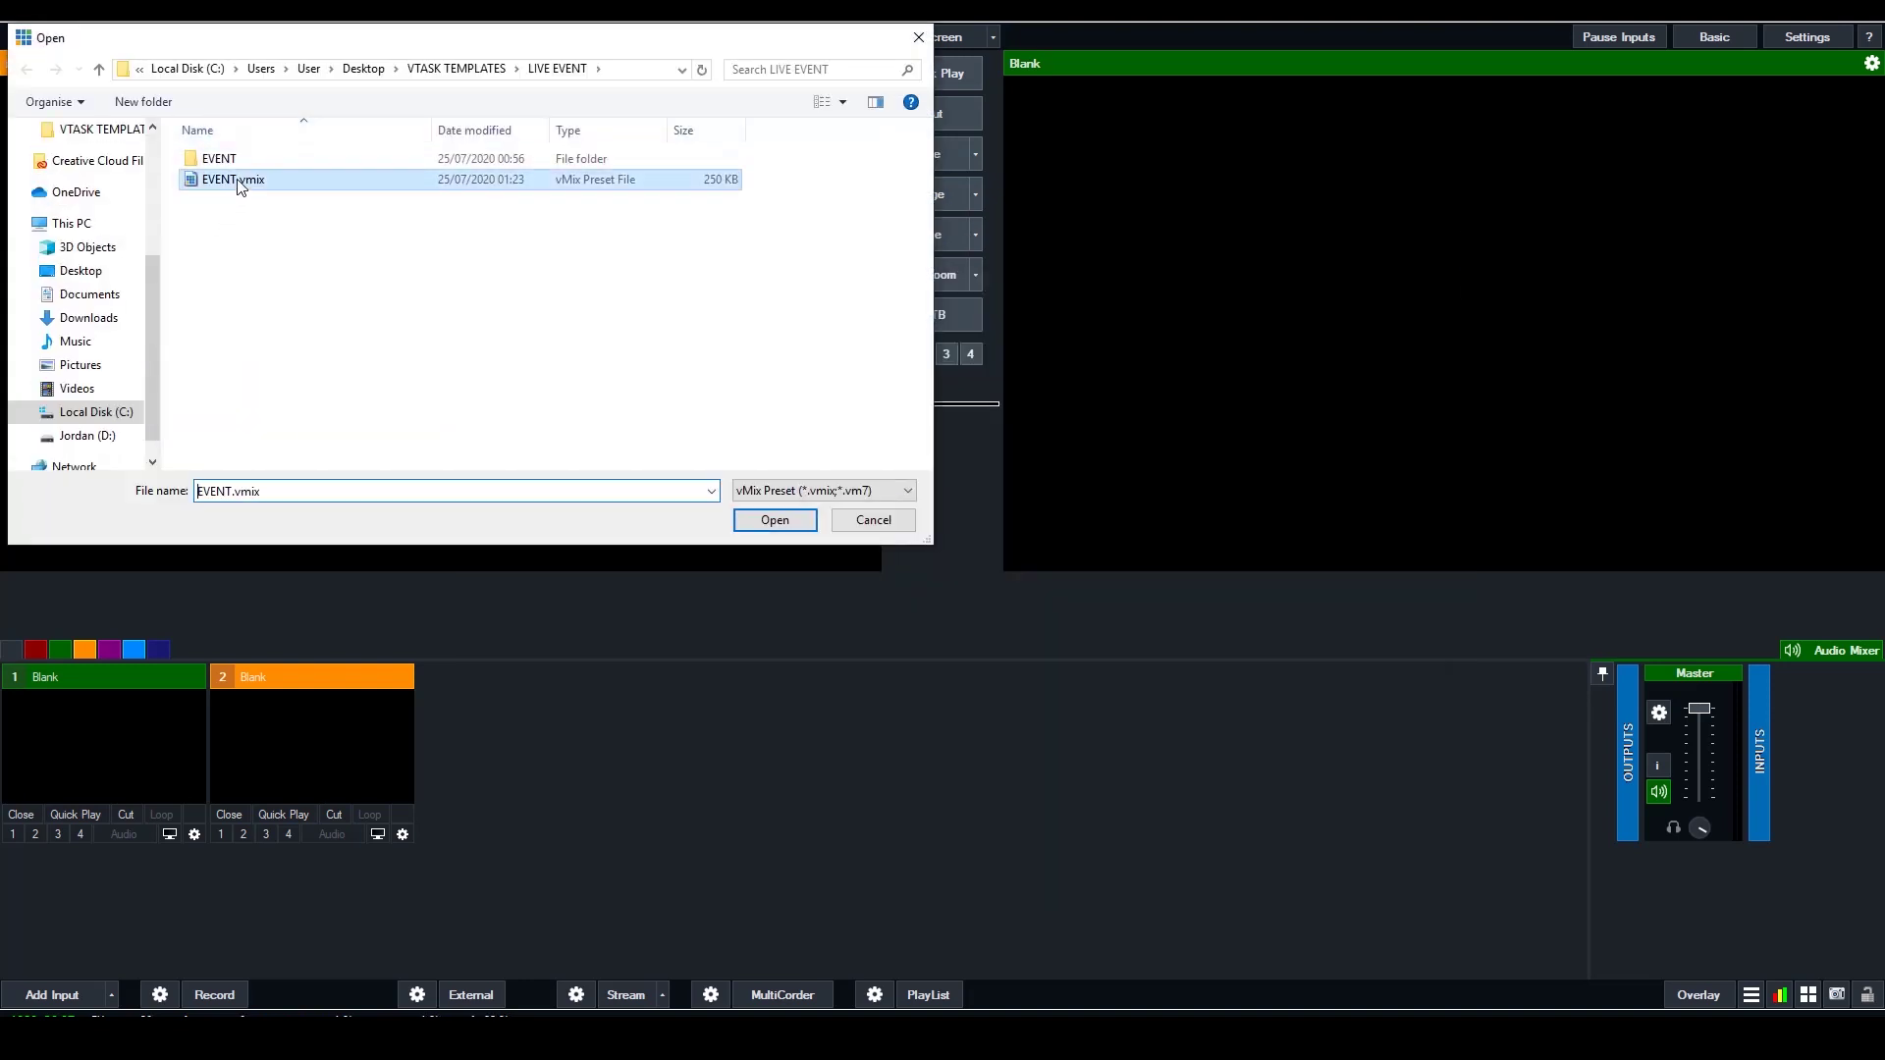
pyautogui.click(803, 522)
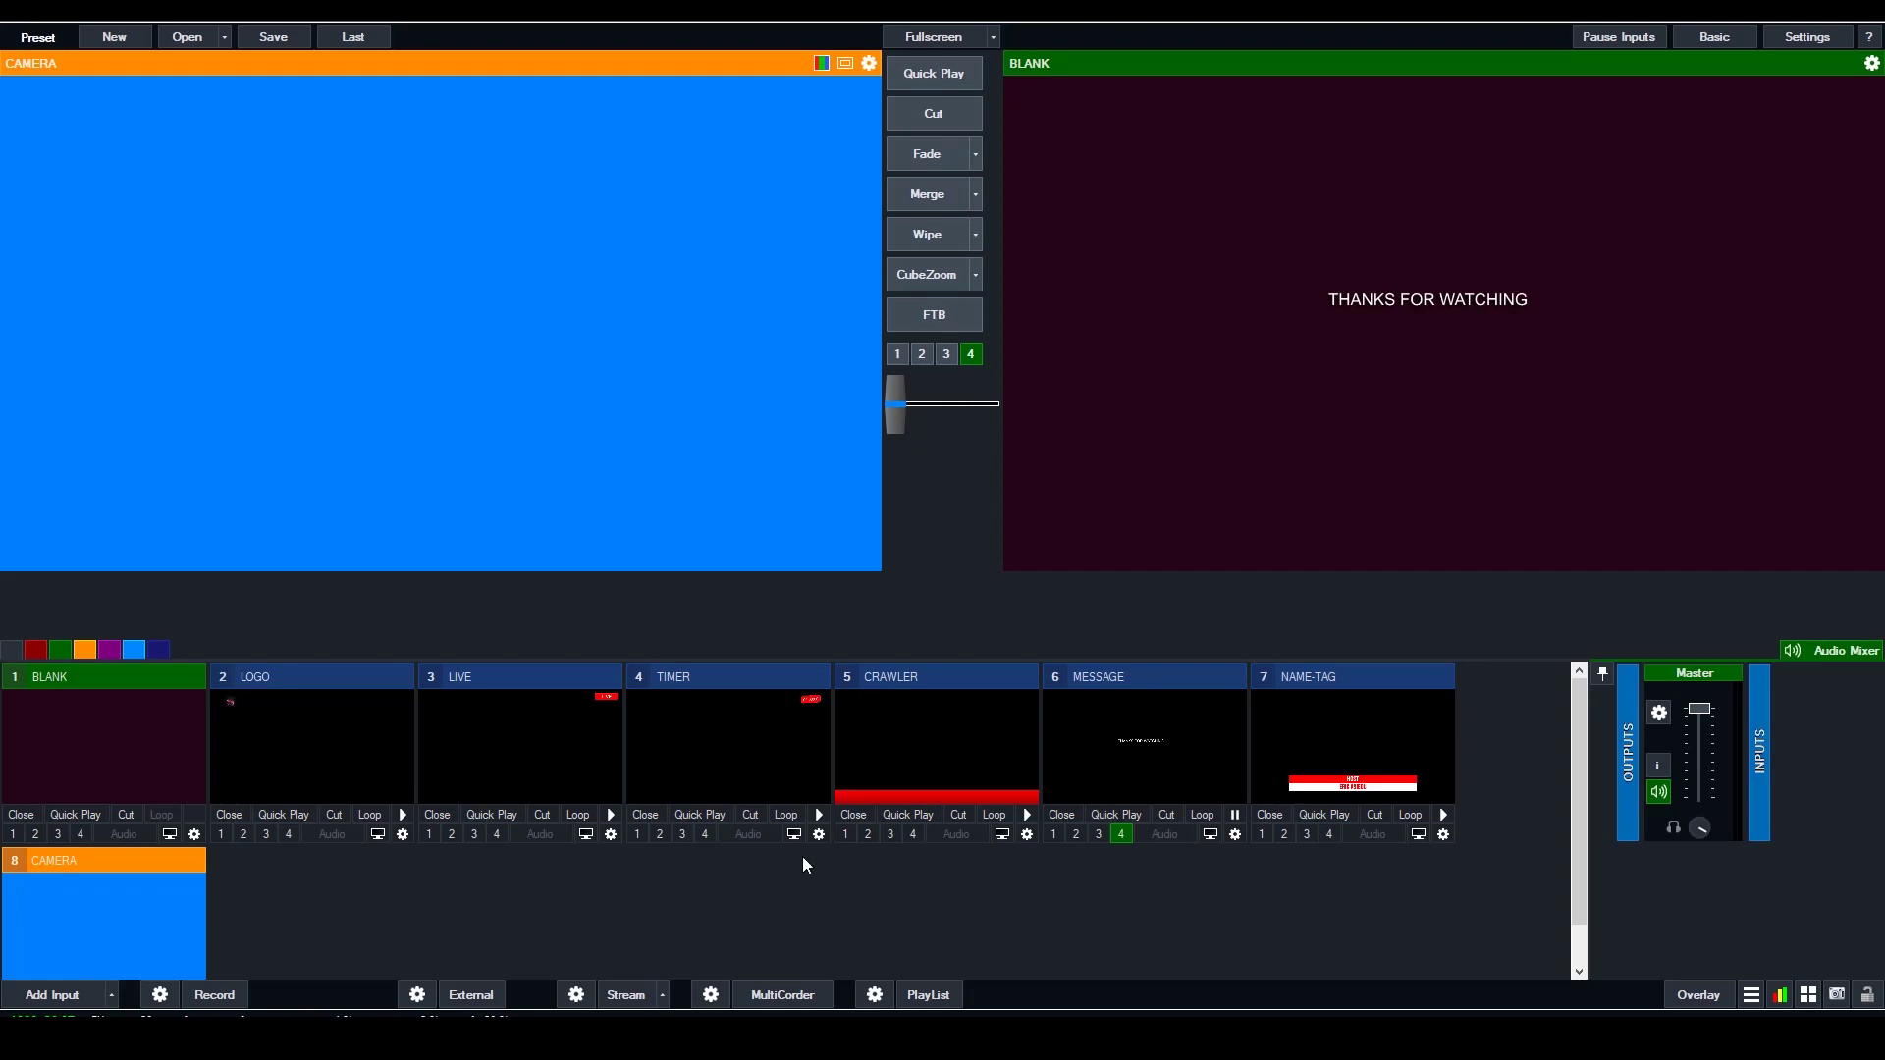
# Preview the preset's BLANK, LOGO, LIVE, TIMER, CRAWLER, MESSAGE, NAME-TAG and CAMERA inputs one after another, ending on BLANK
pyautogui.click(118, 764)
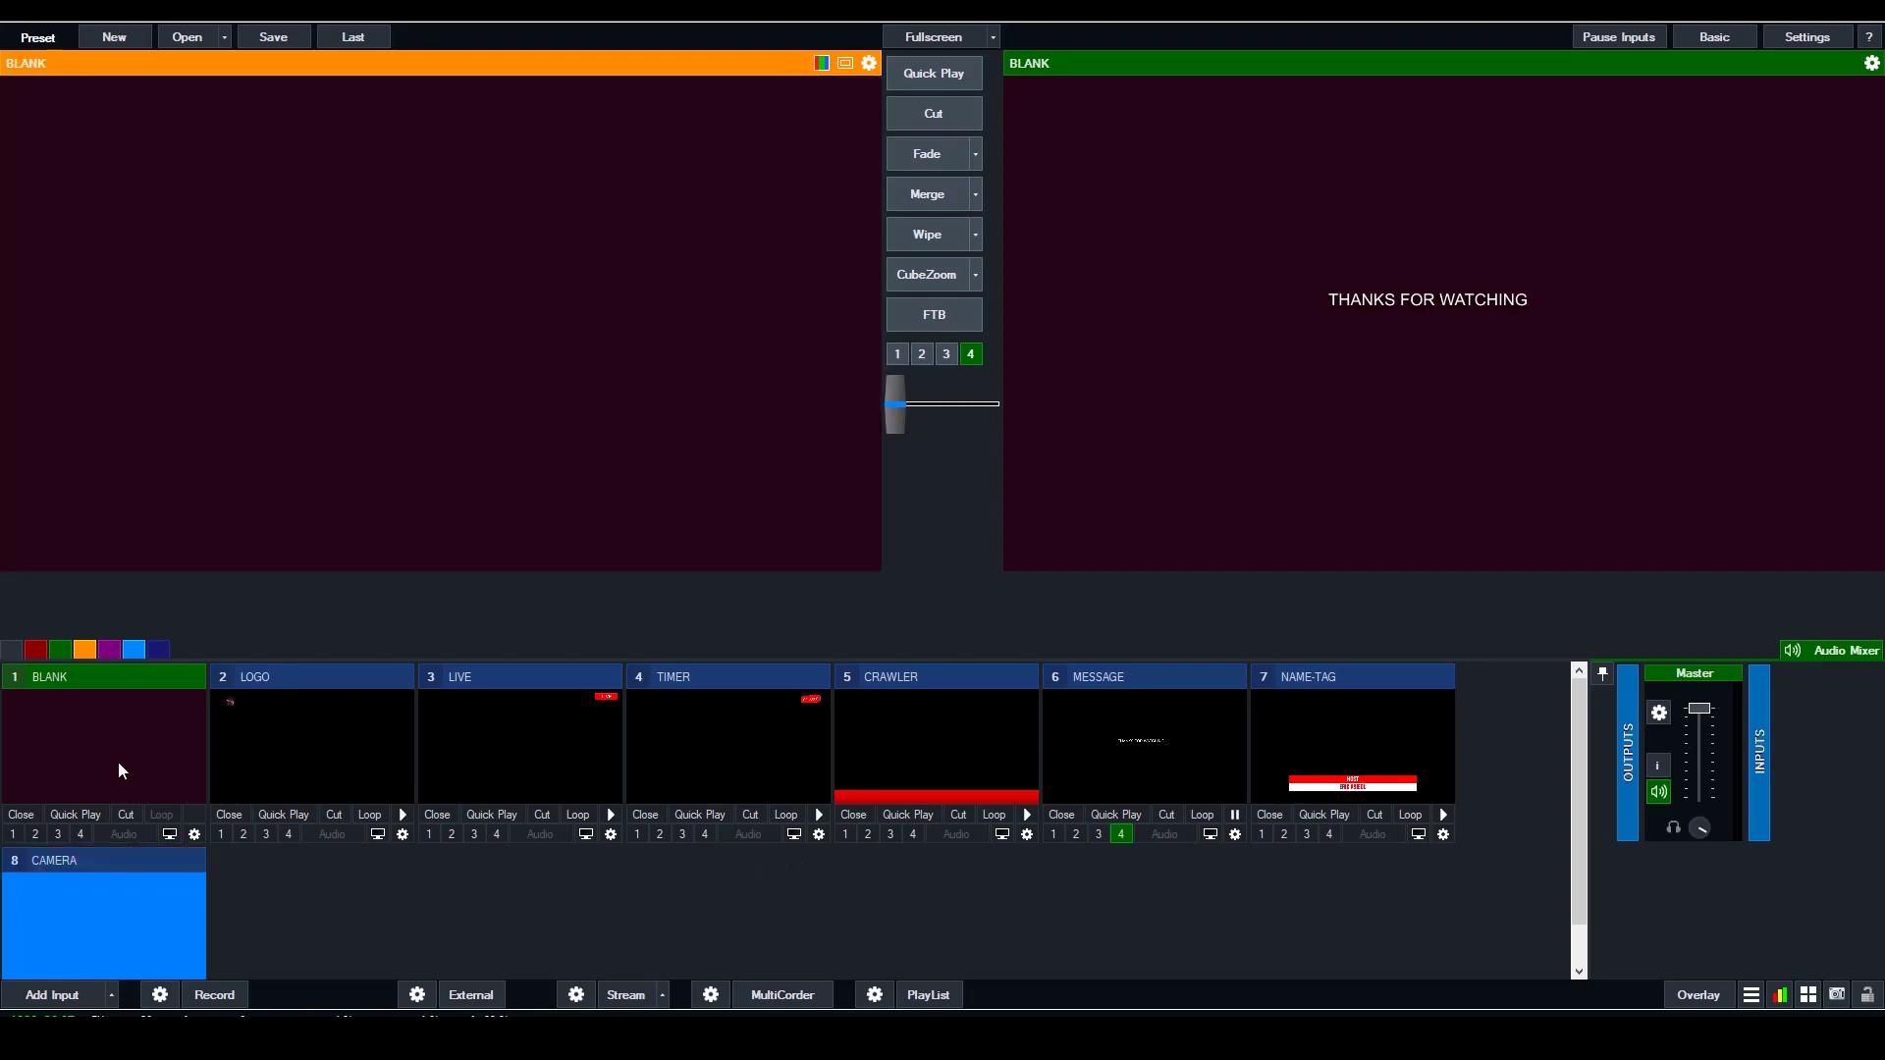
pyautogui.click(300, 756)
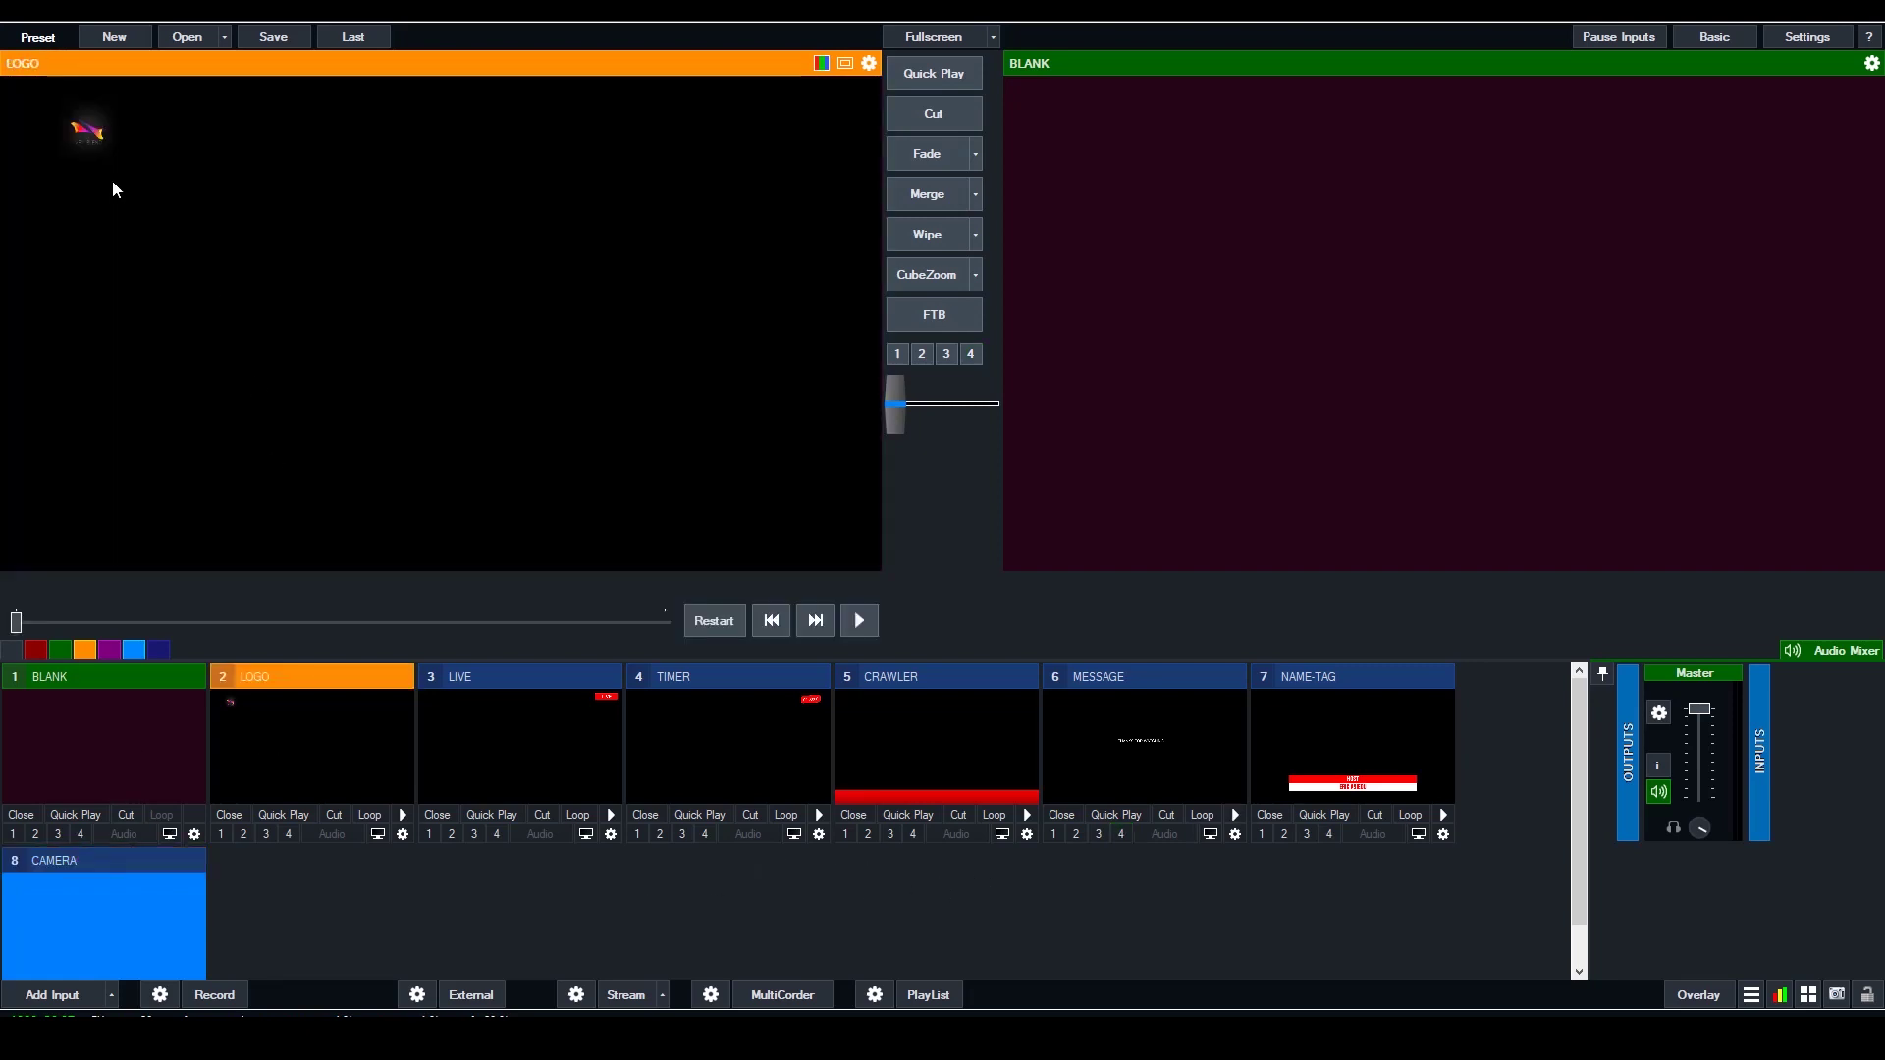
pyautogui.click(545, 745)
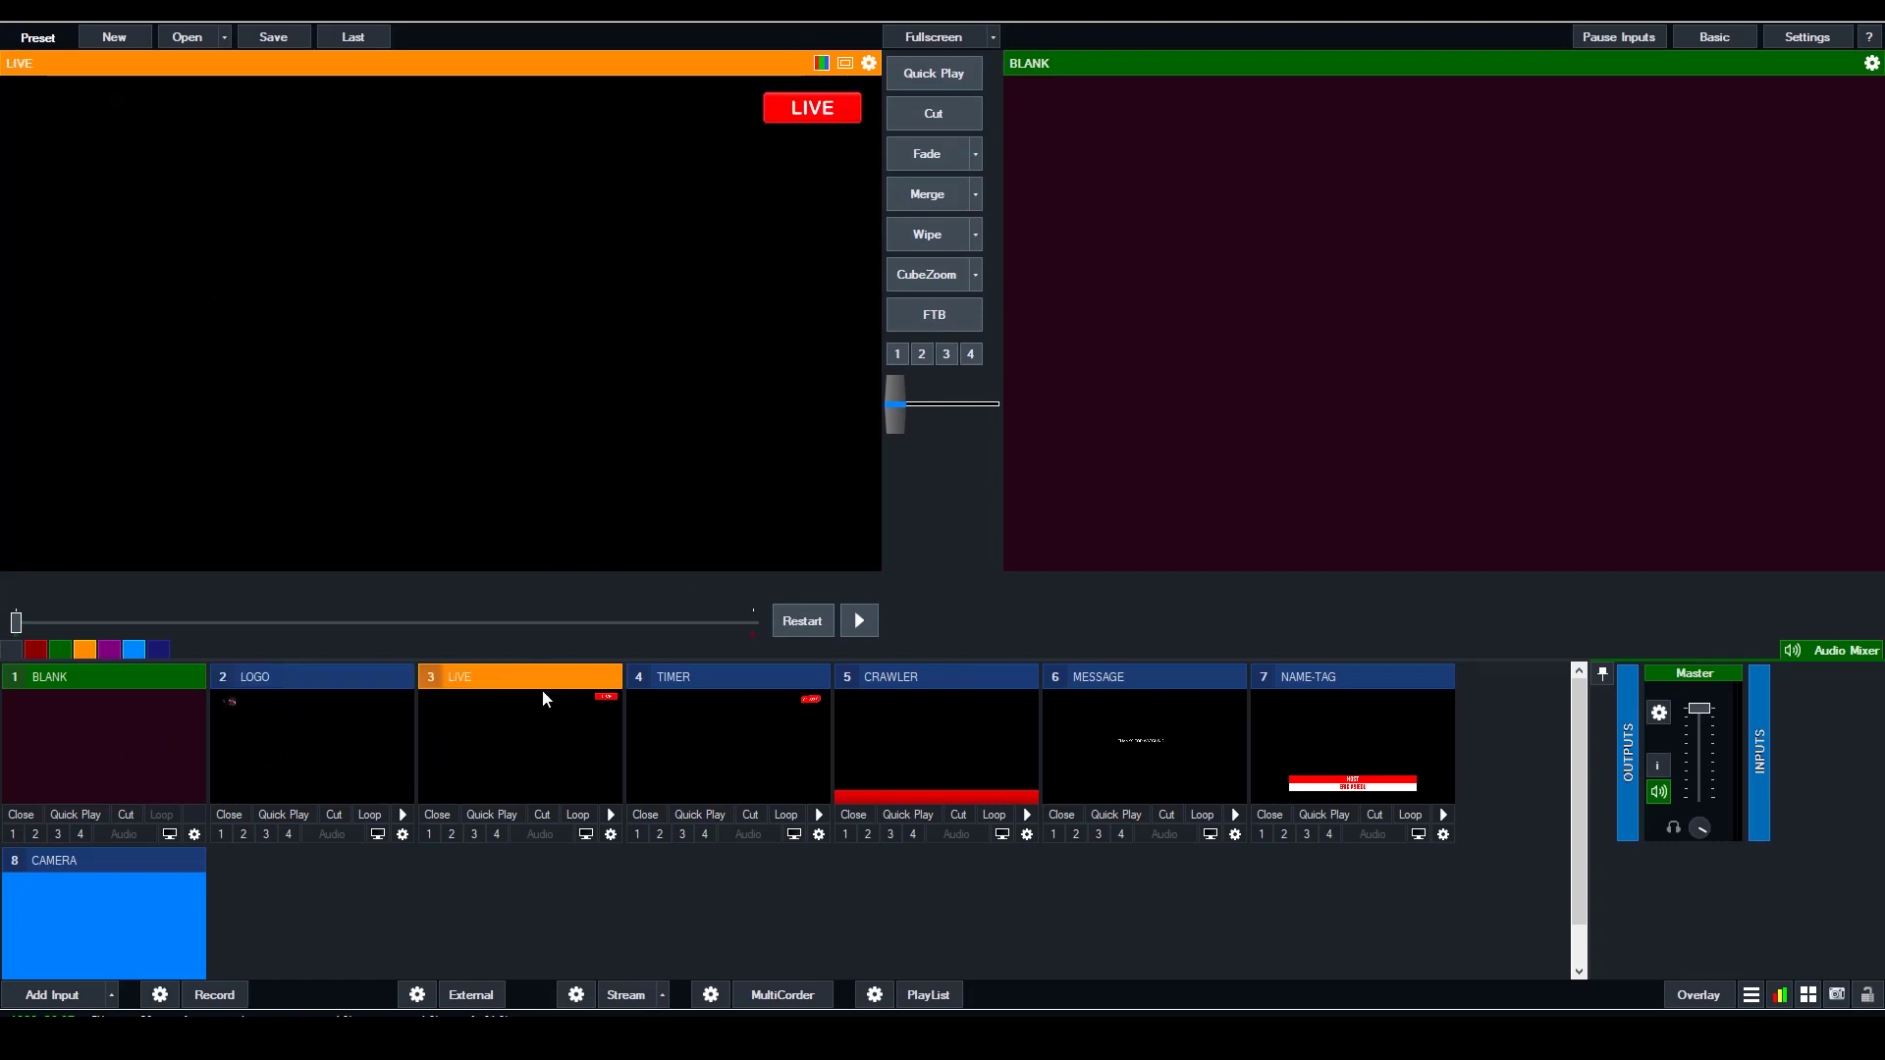
pyautogui.click(732, 776)
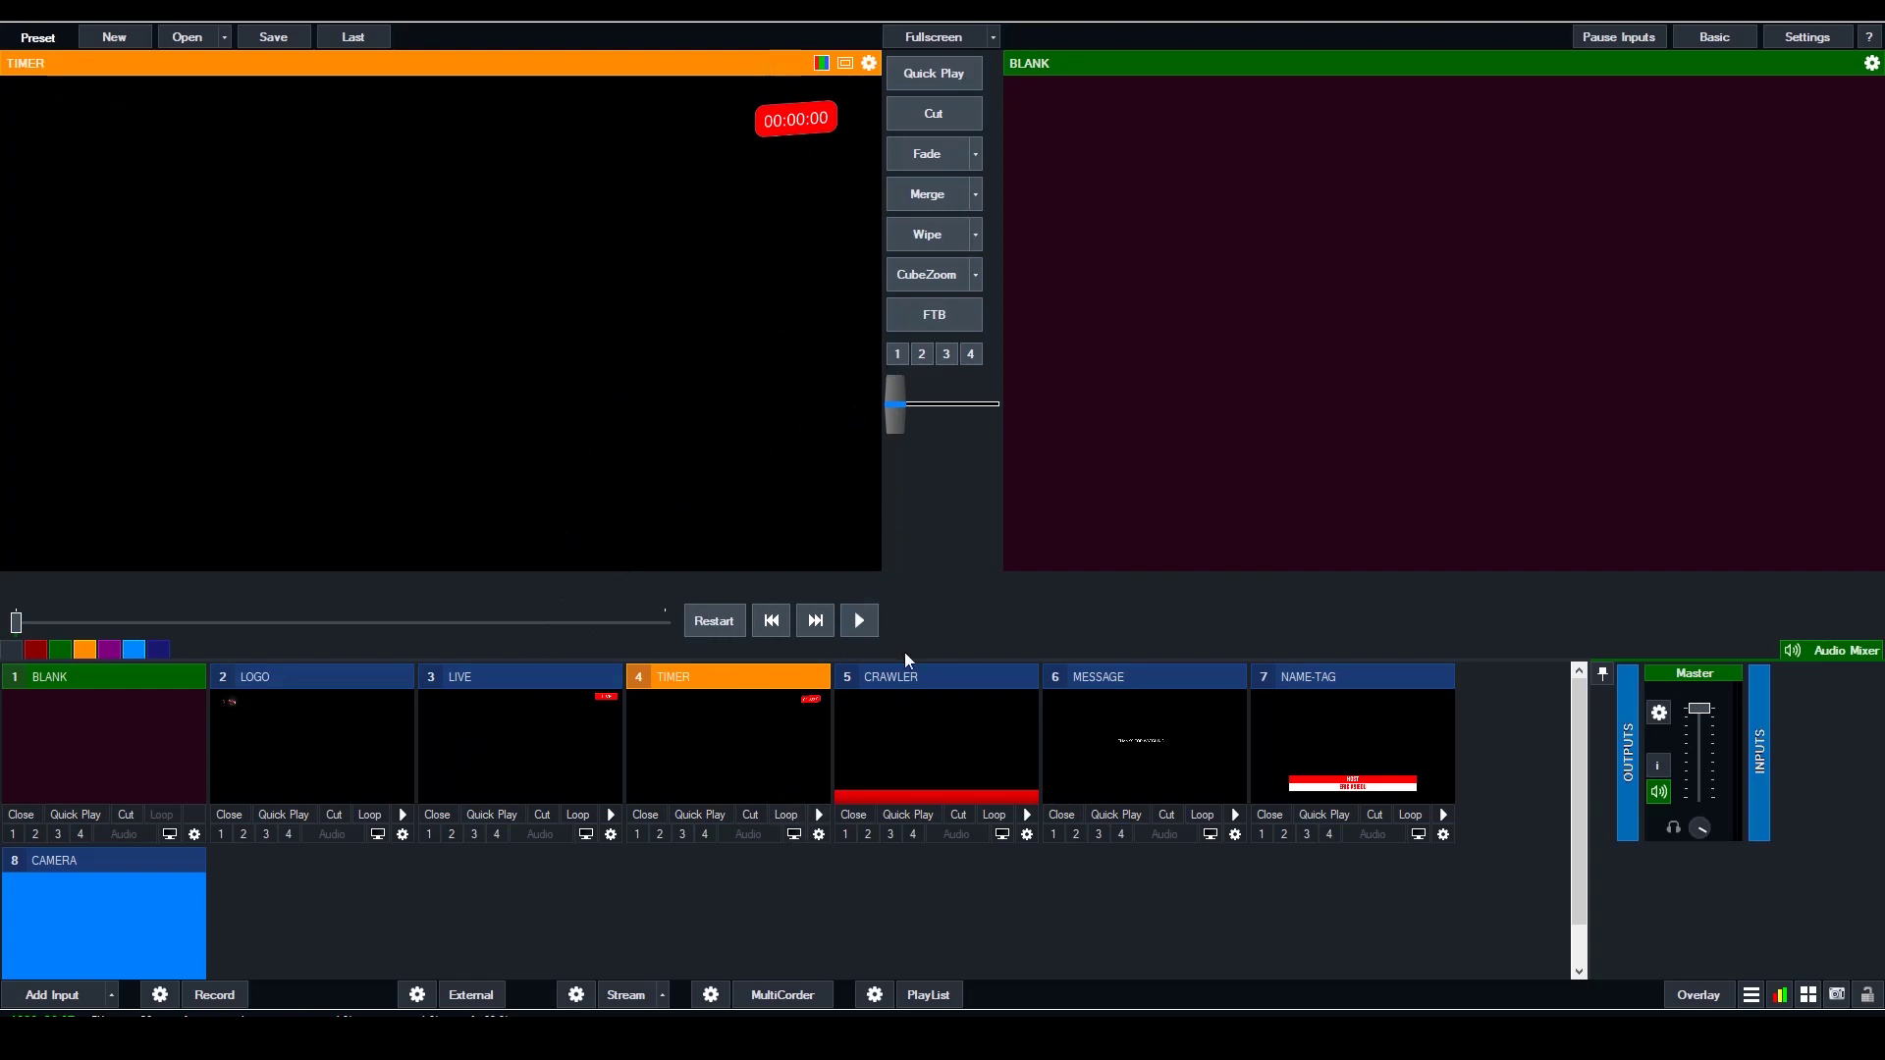
pyautogui.click(976, 746)
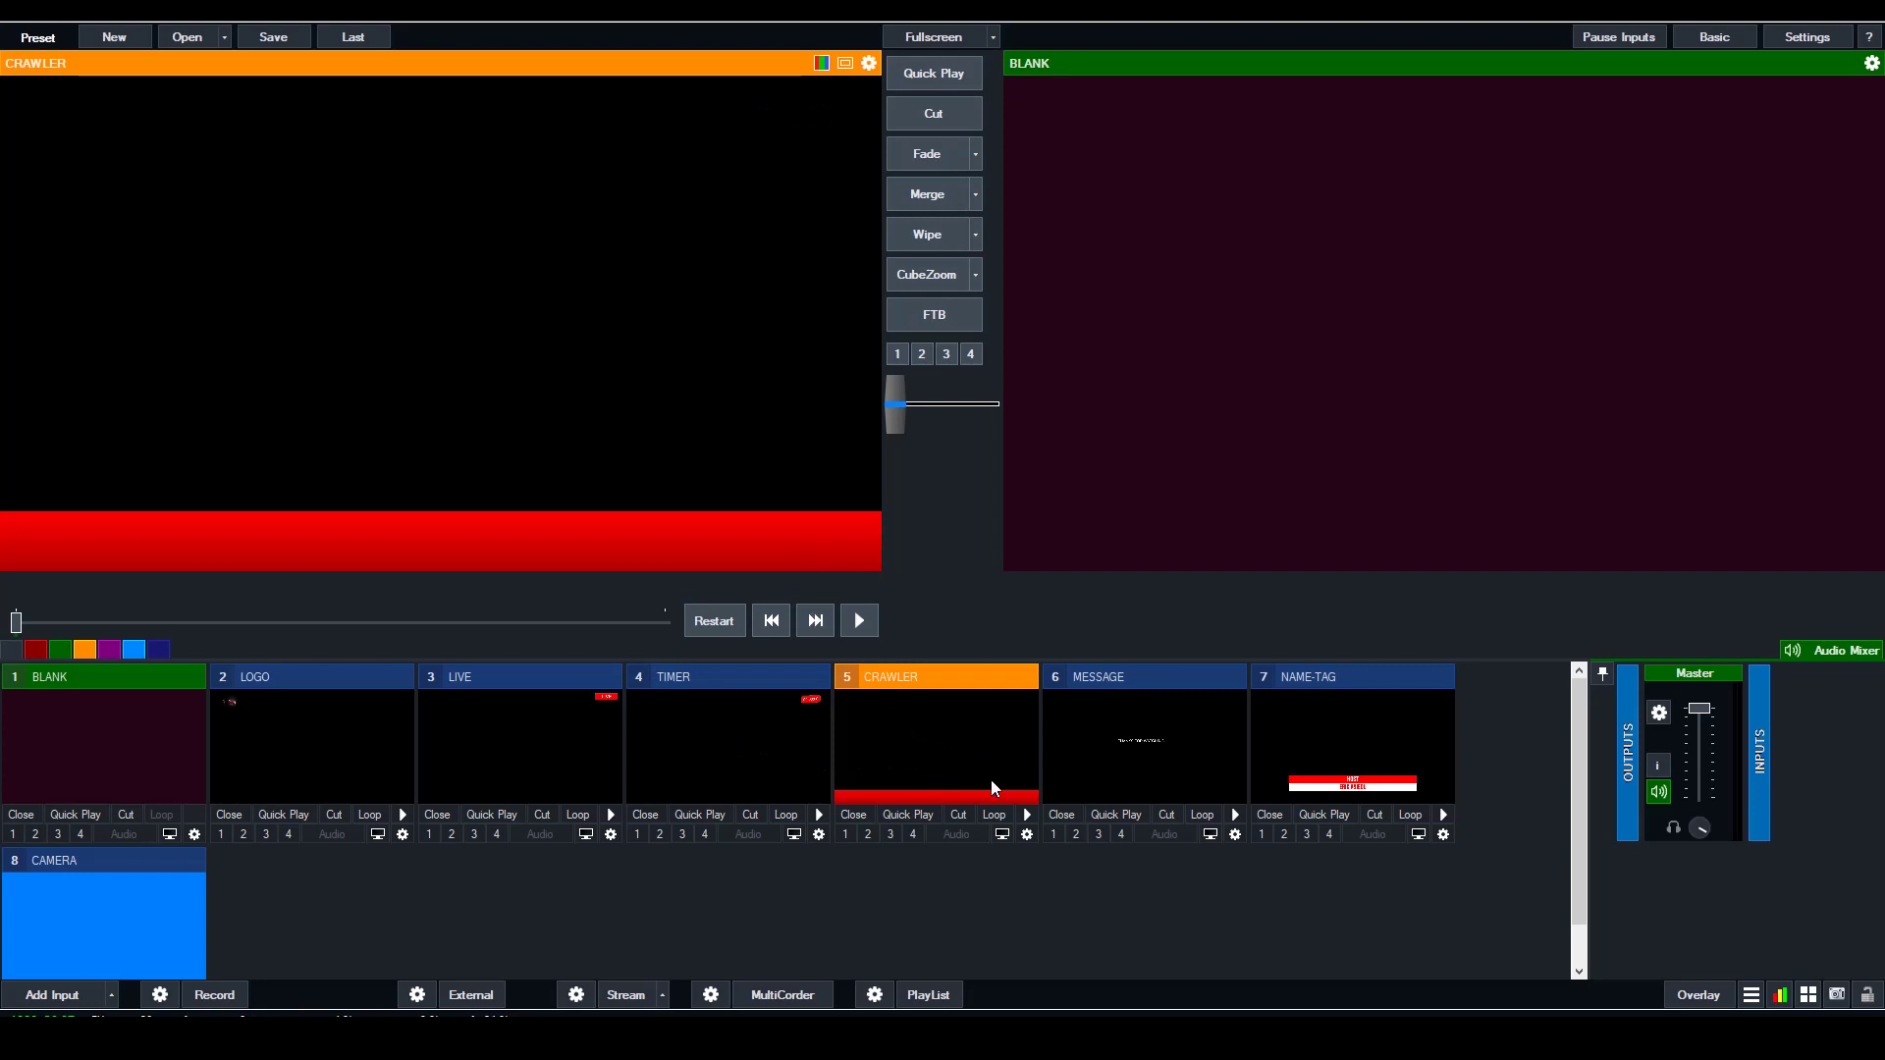
pyautogui.click(1174, 756)
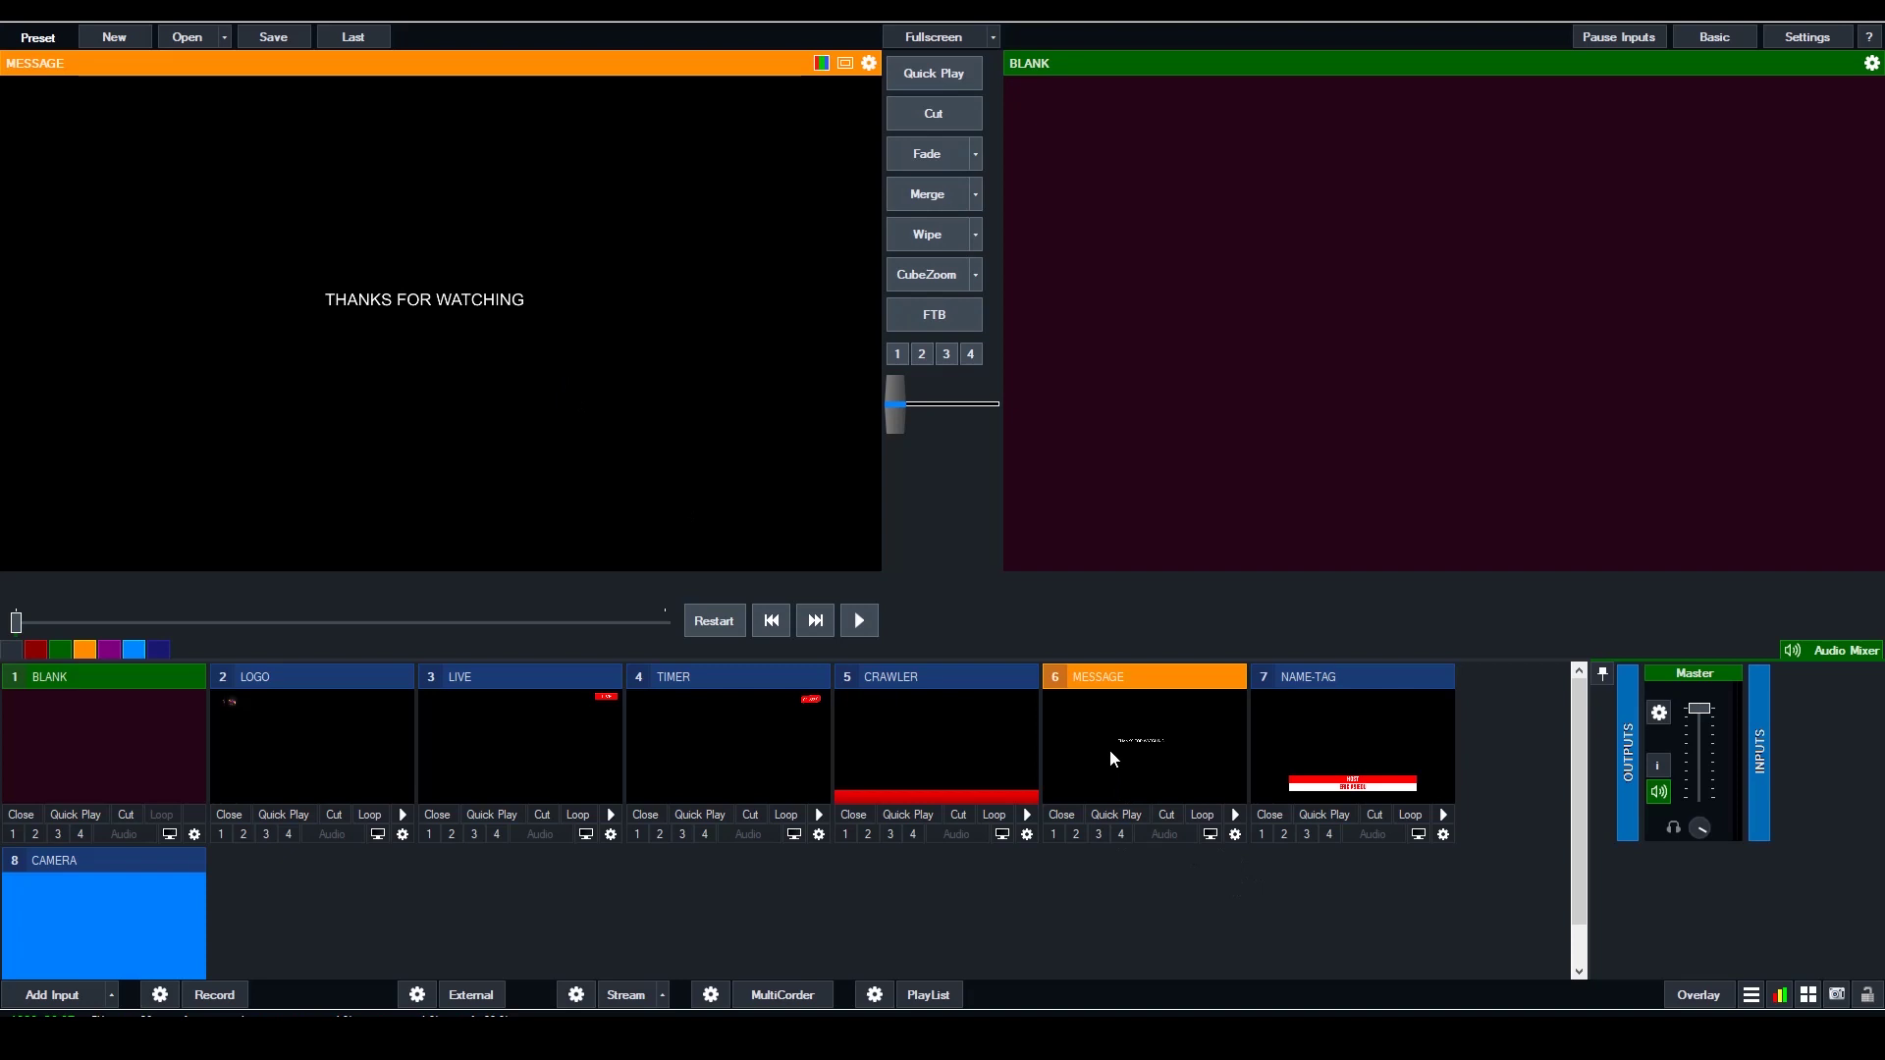
pyautogui.click(1384, 776)
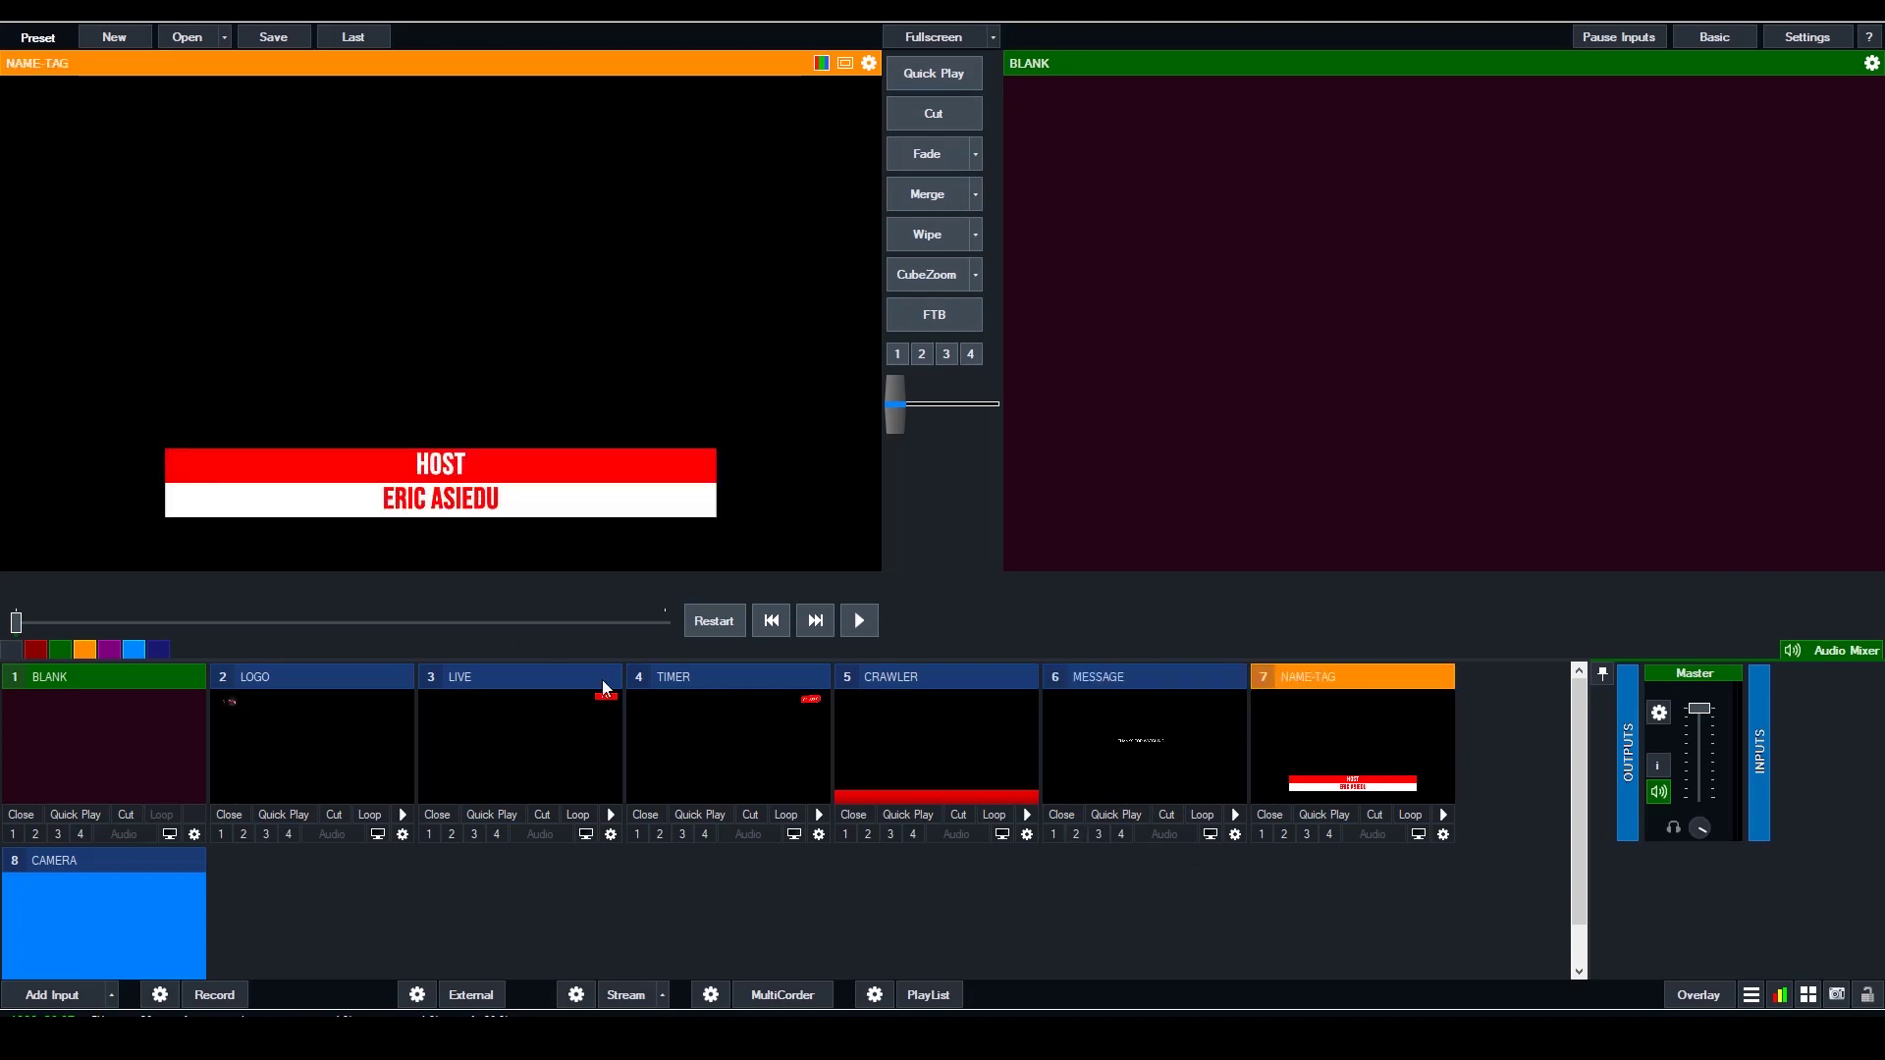
pyautogui.click(83, 919)
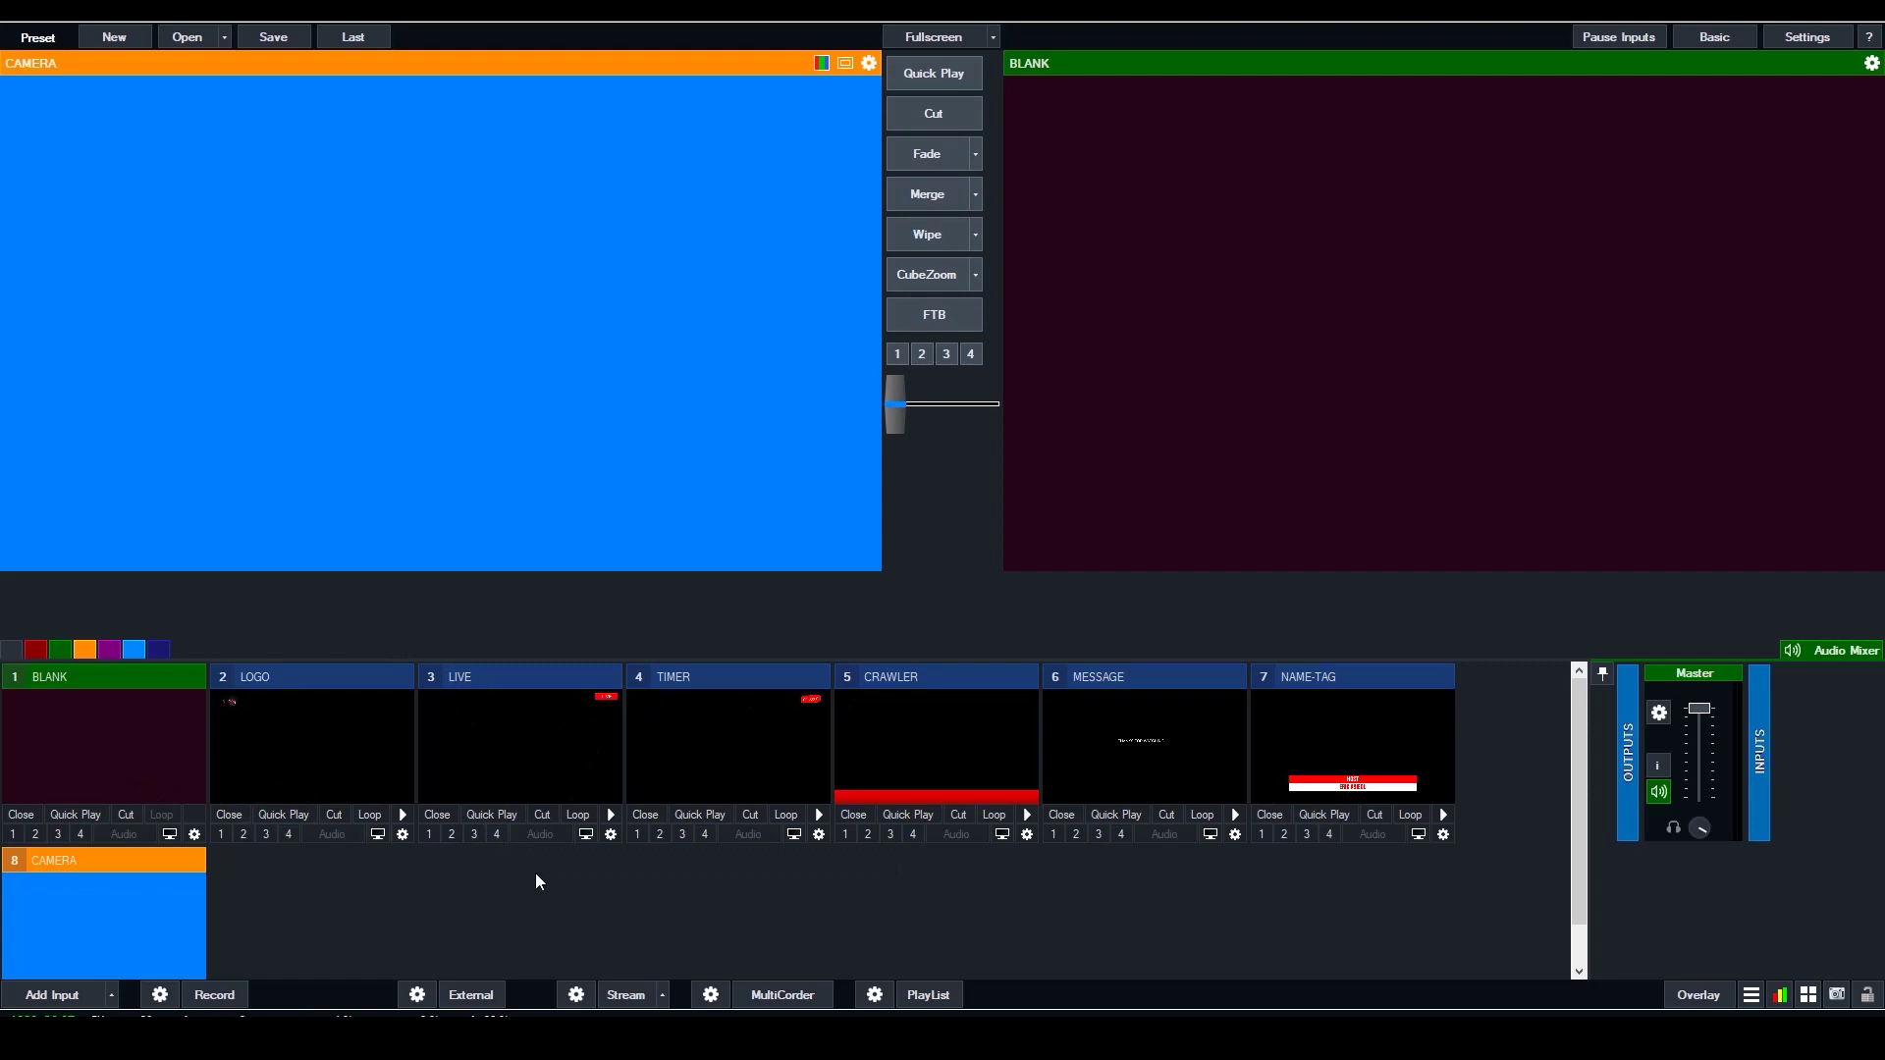
pyautogui.click(1277, 756)
pyautogui.press('1')
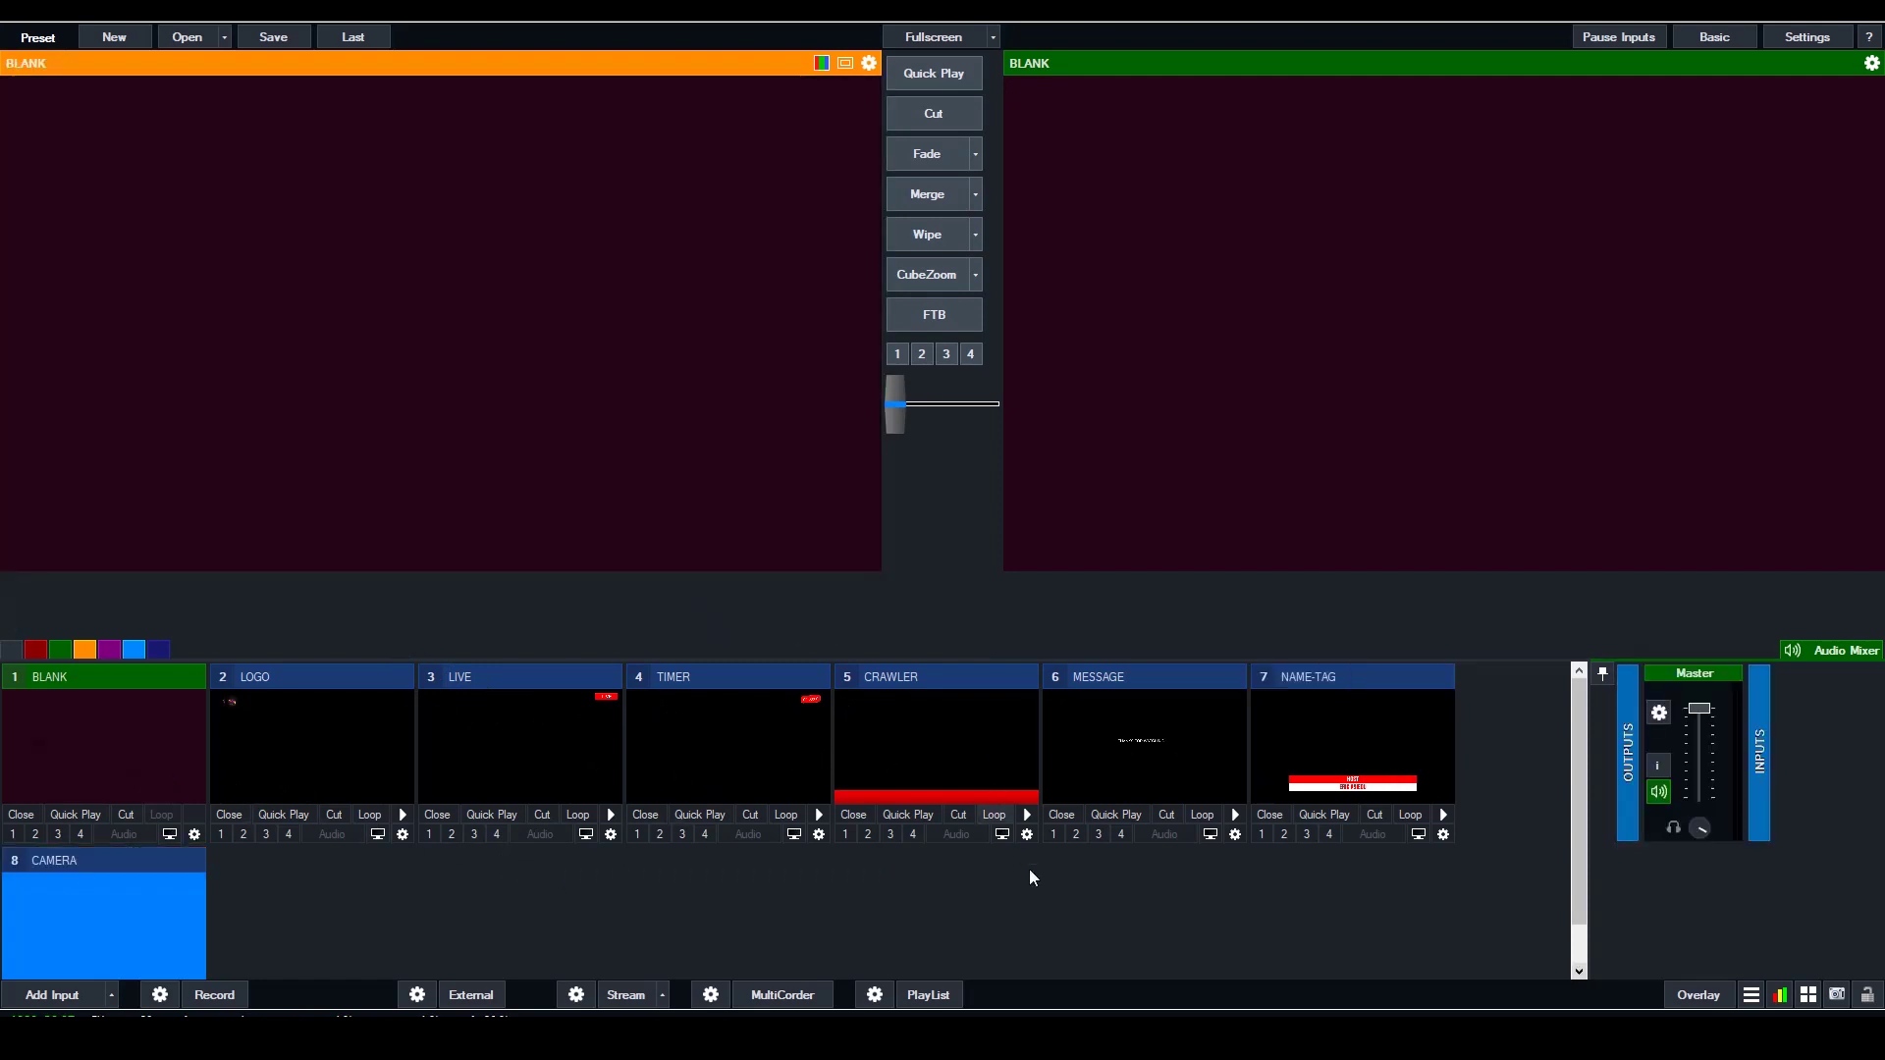
# Switch to vTask and load the live event task list
pyautogui.hotkey('alt', 'Tab')
pyautogui.click(161, 375)
pyautogui.click(182, 387)
pyautogui.click(225, 188)
pyautogui.press('Return')
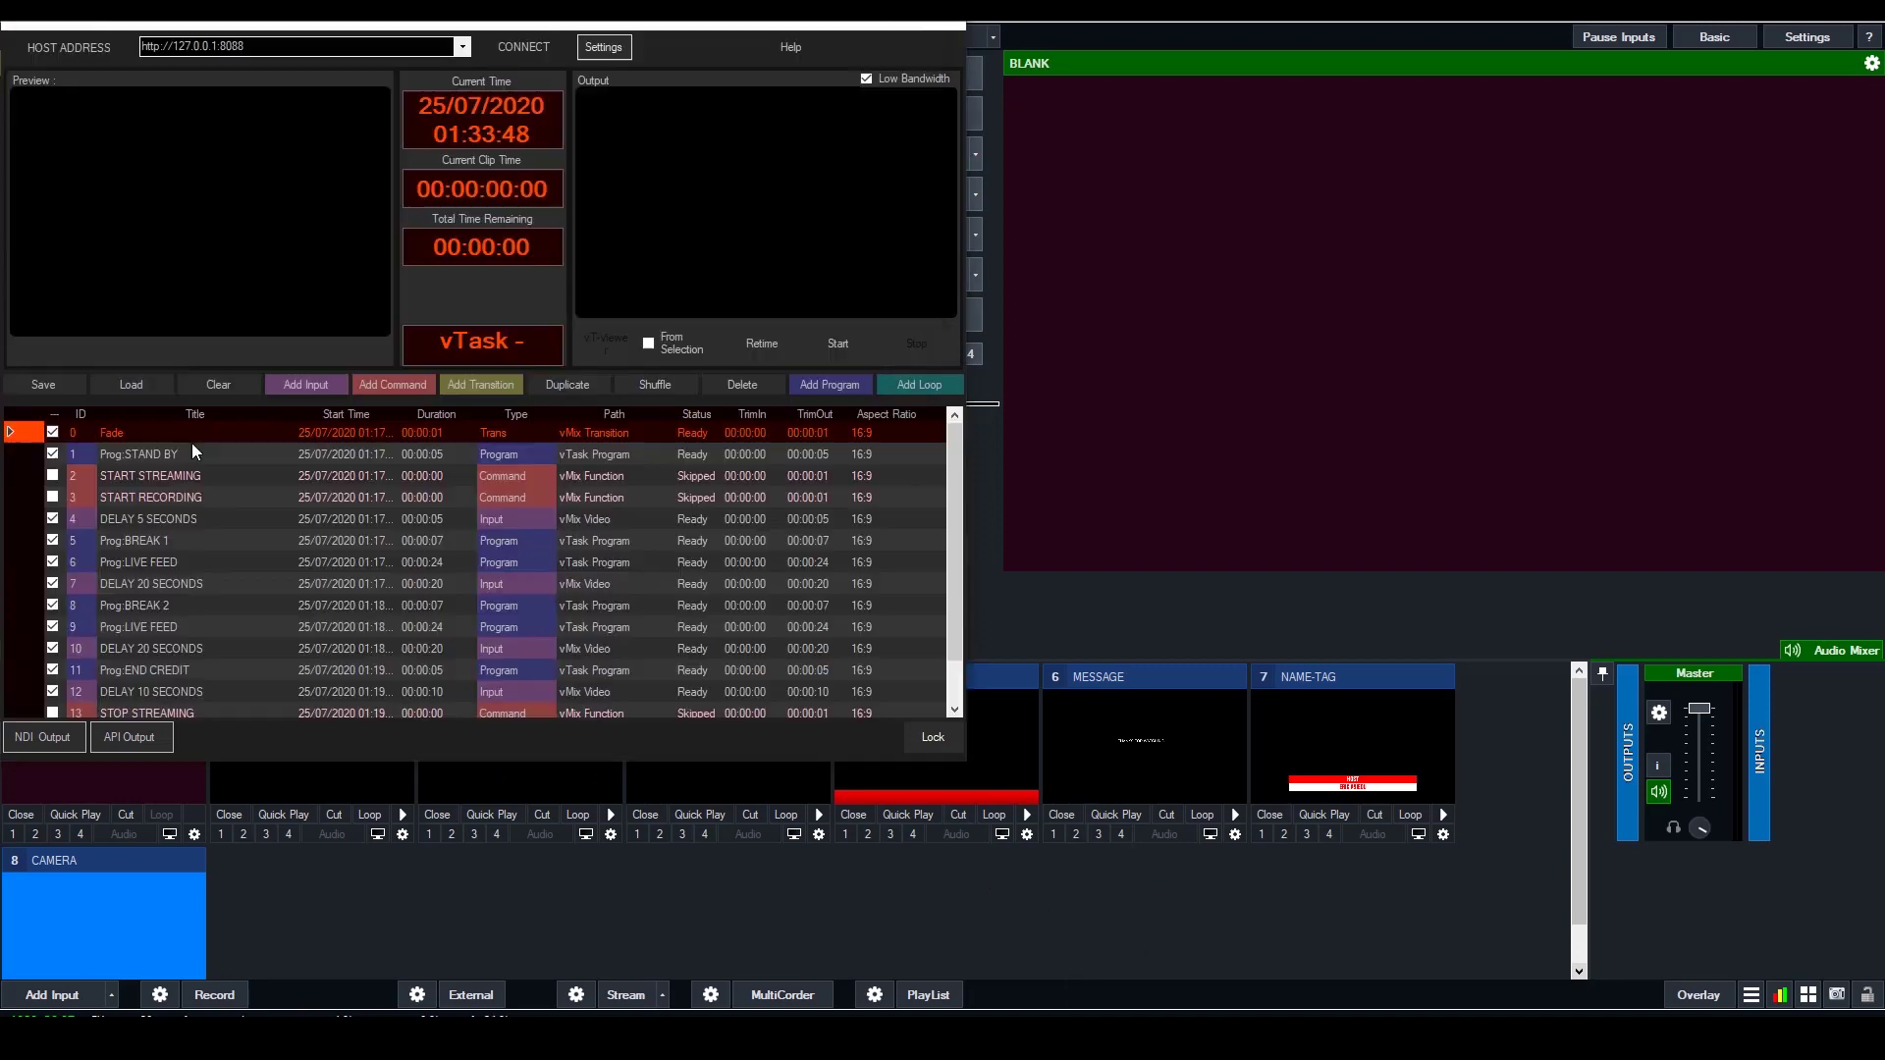
# Open the STAND BY program and examine the function used by its CLEAR GRAPHICS command
pyautogui.doubleClick(526, 452)
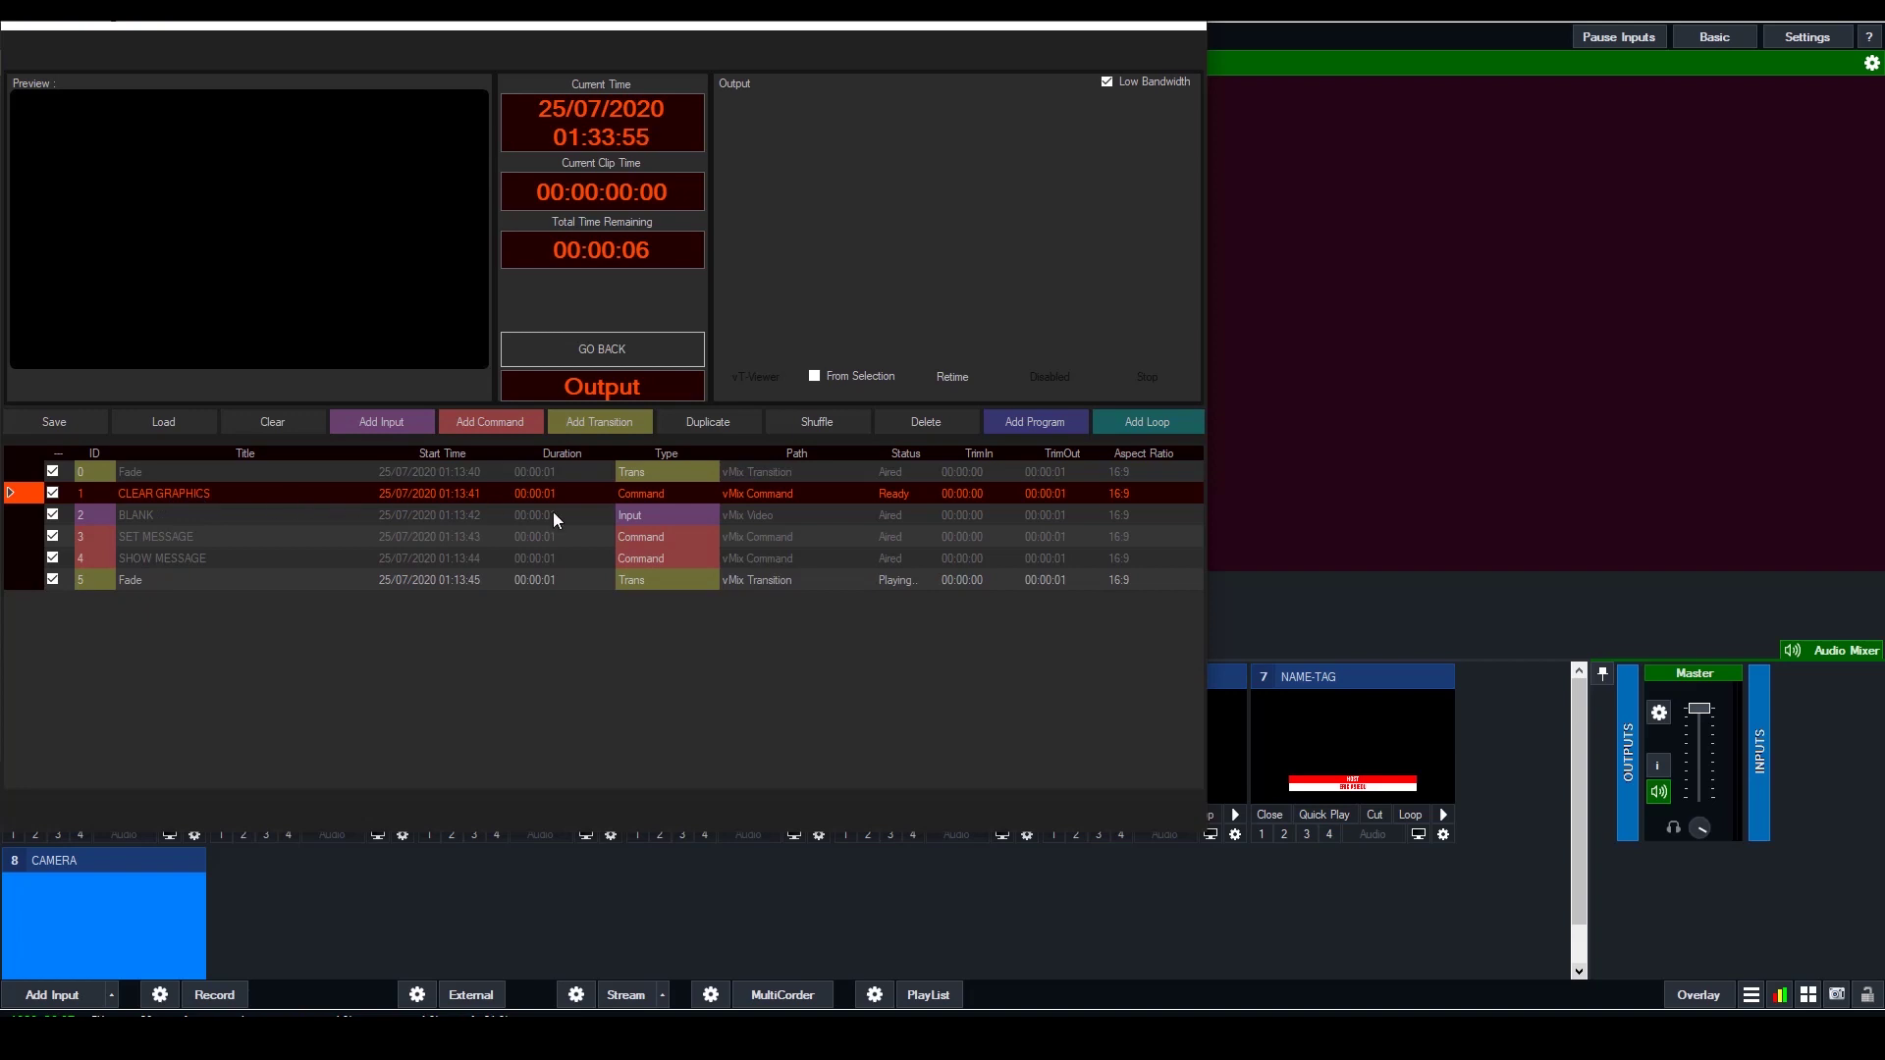
pyautogui.doubleClick(704, 493)
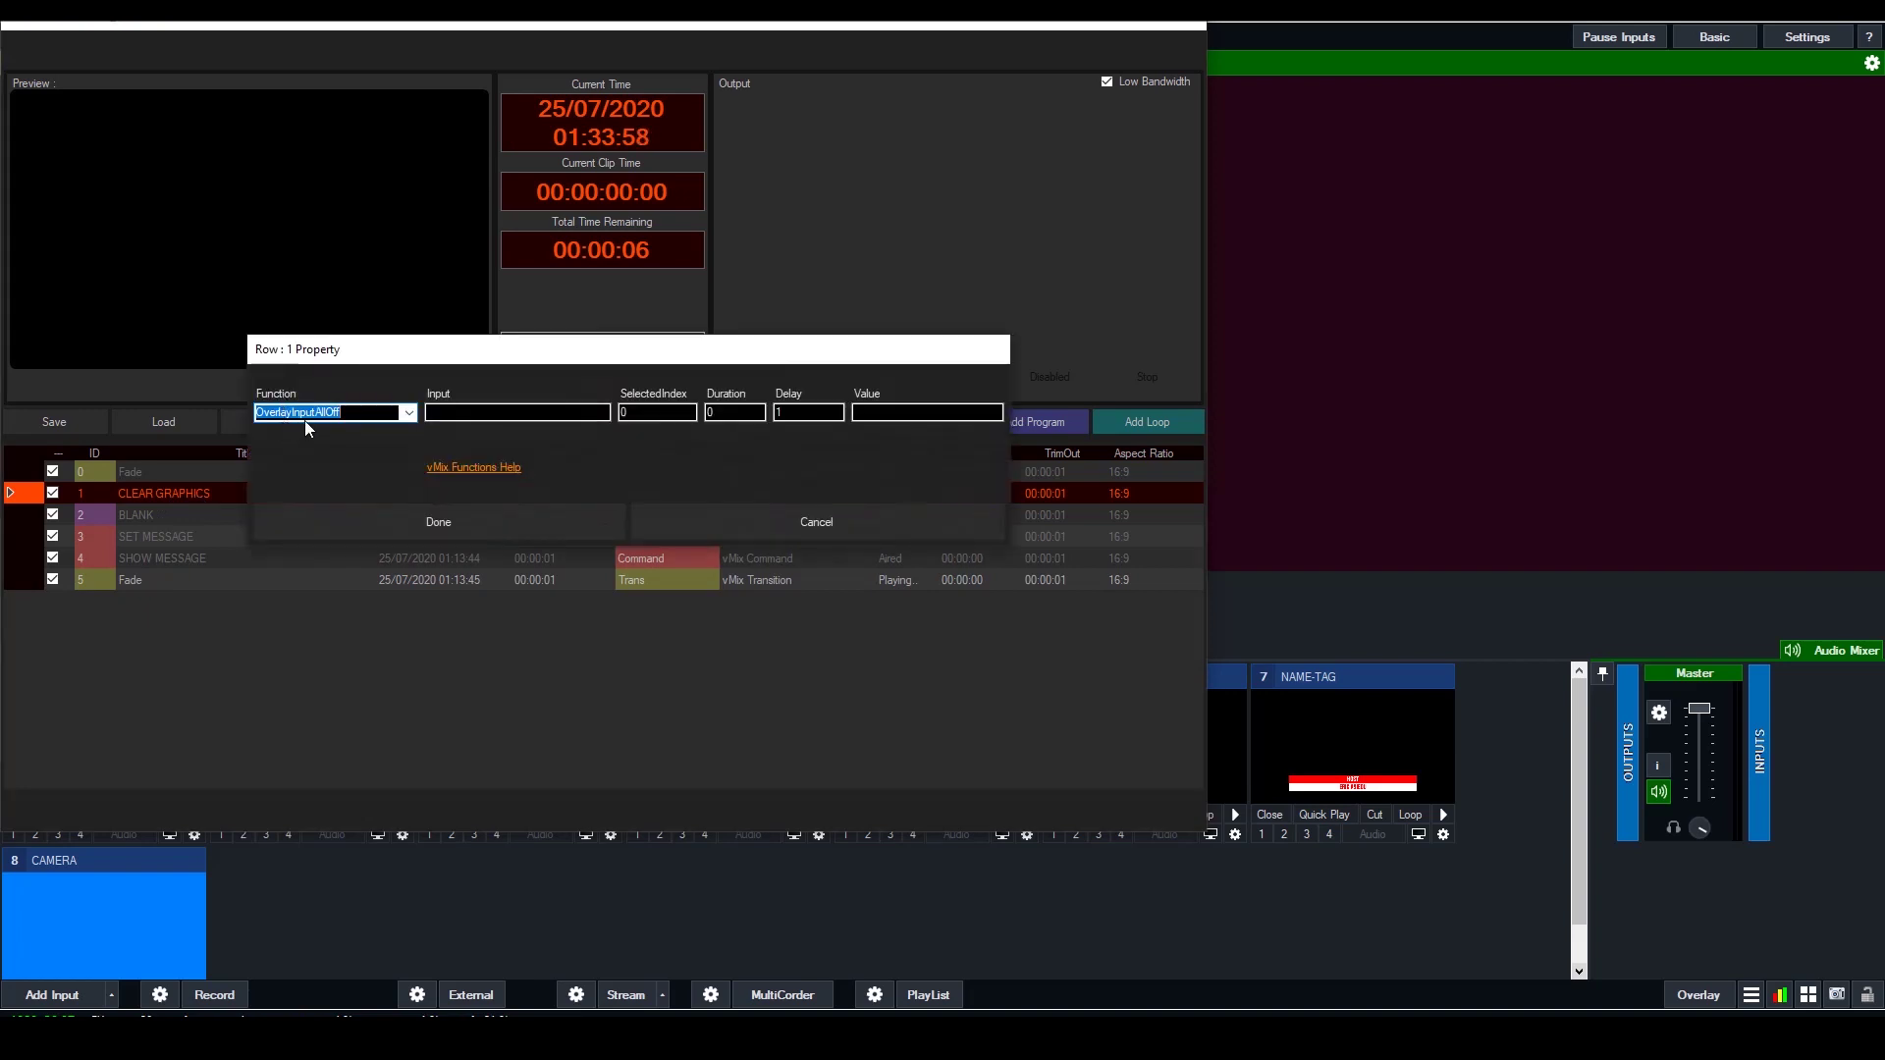
pyautogui.click(275, 516)
pyautogui.click(265, 513)
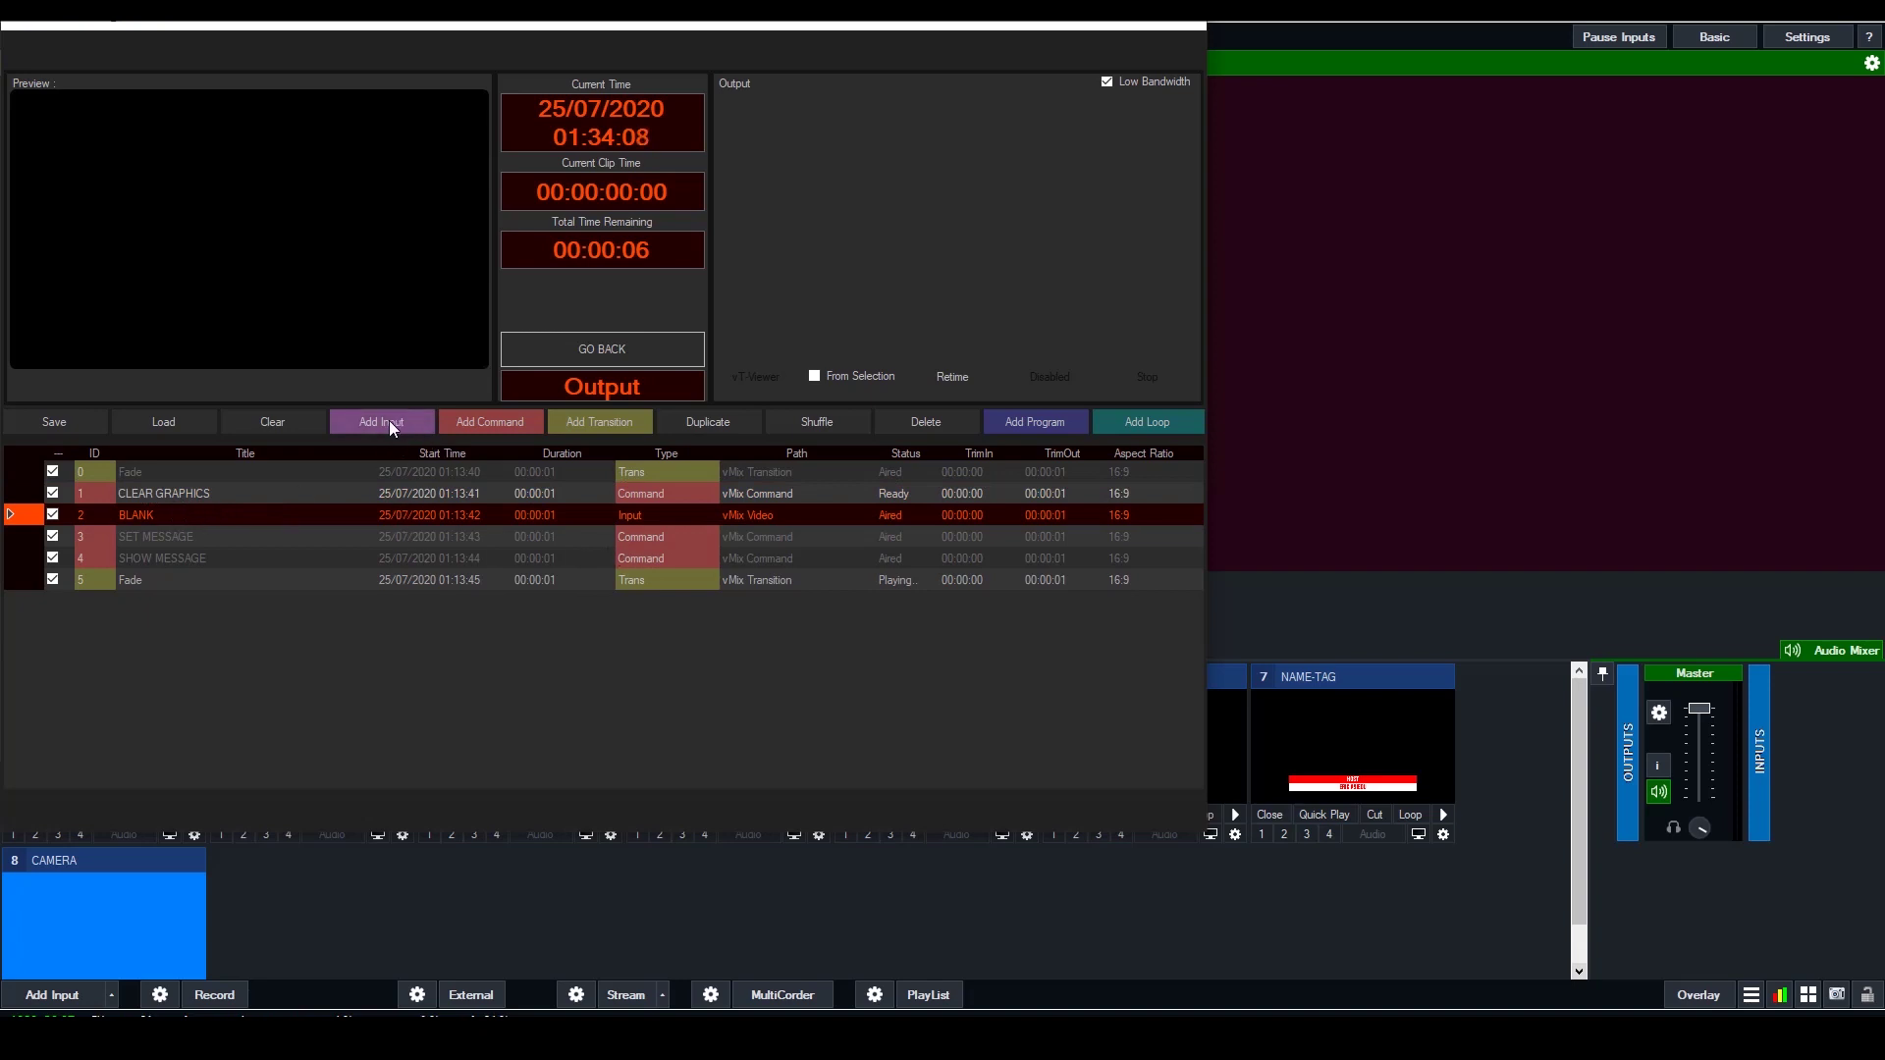
# Examine the title and properties of the BLANK input row in the STAND BY program
pyautogui.click(389, 421)
pyautogui.click(173, 514)
pyautogui.doubleClick(173, 514)
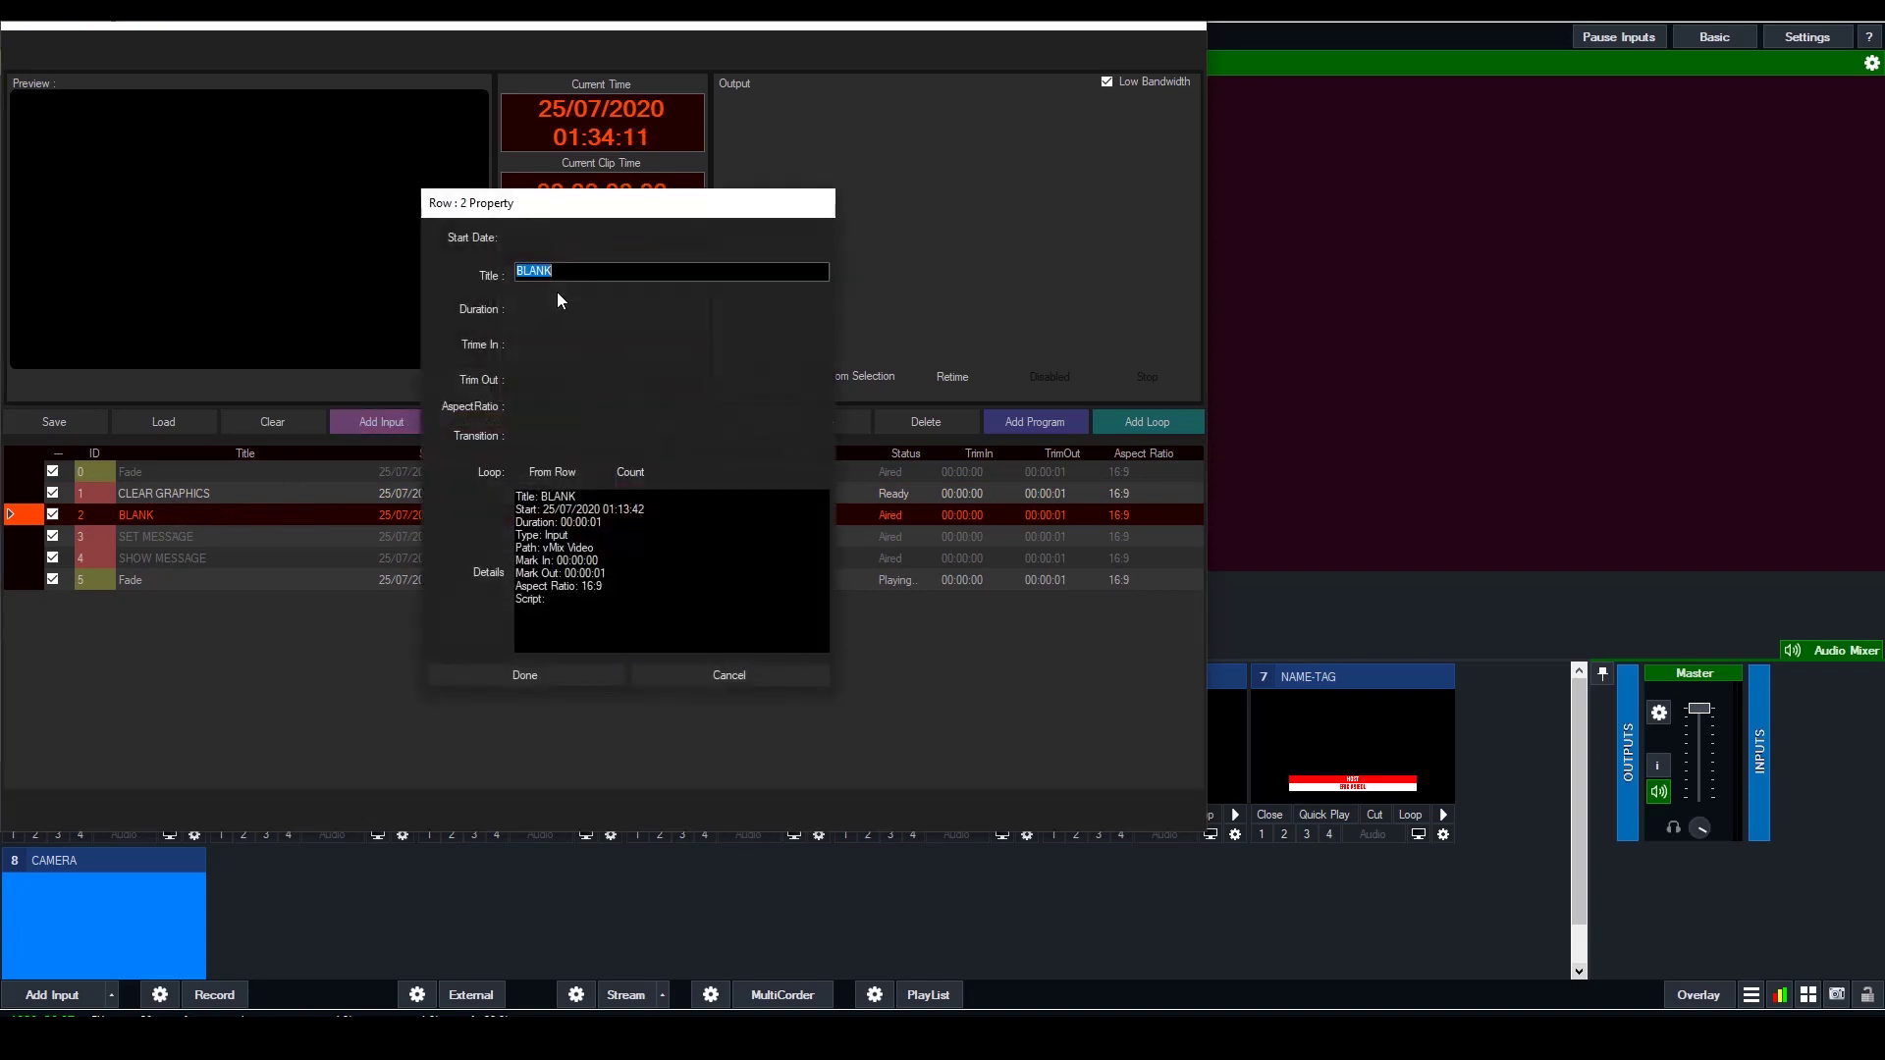
pyautogui.click(424, 910)
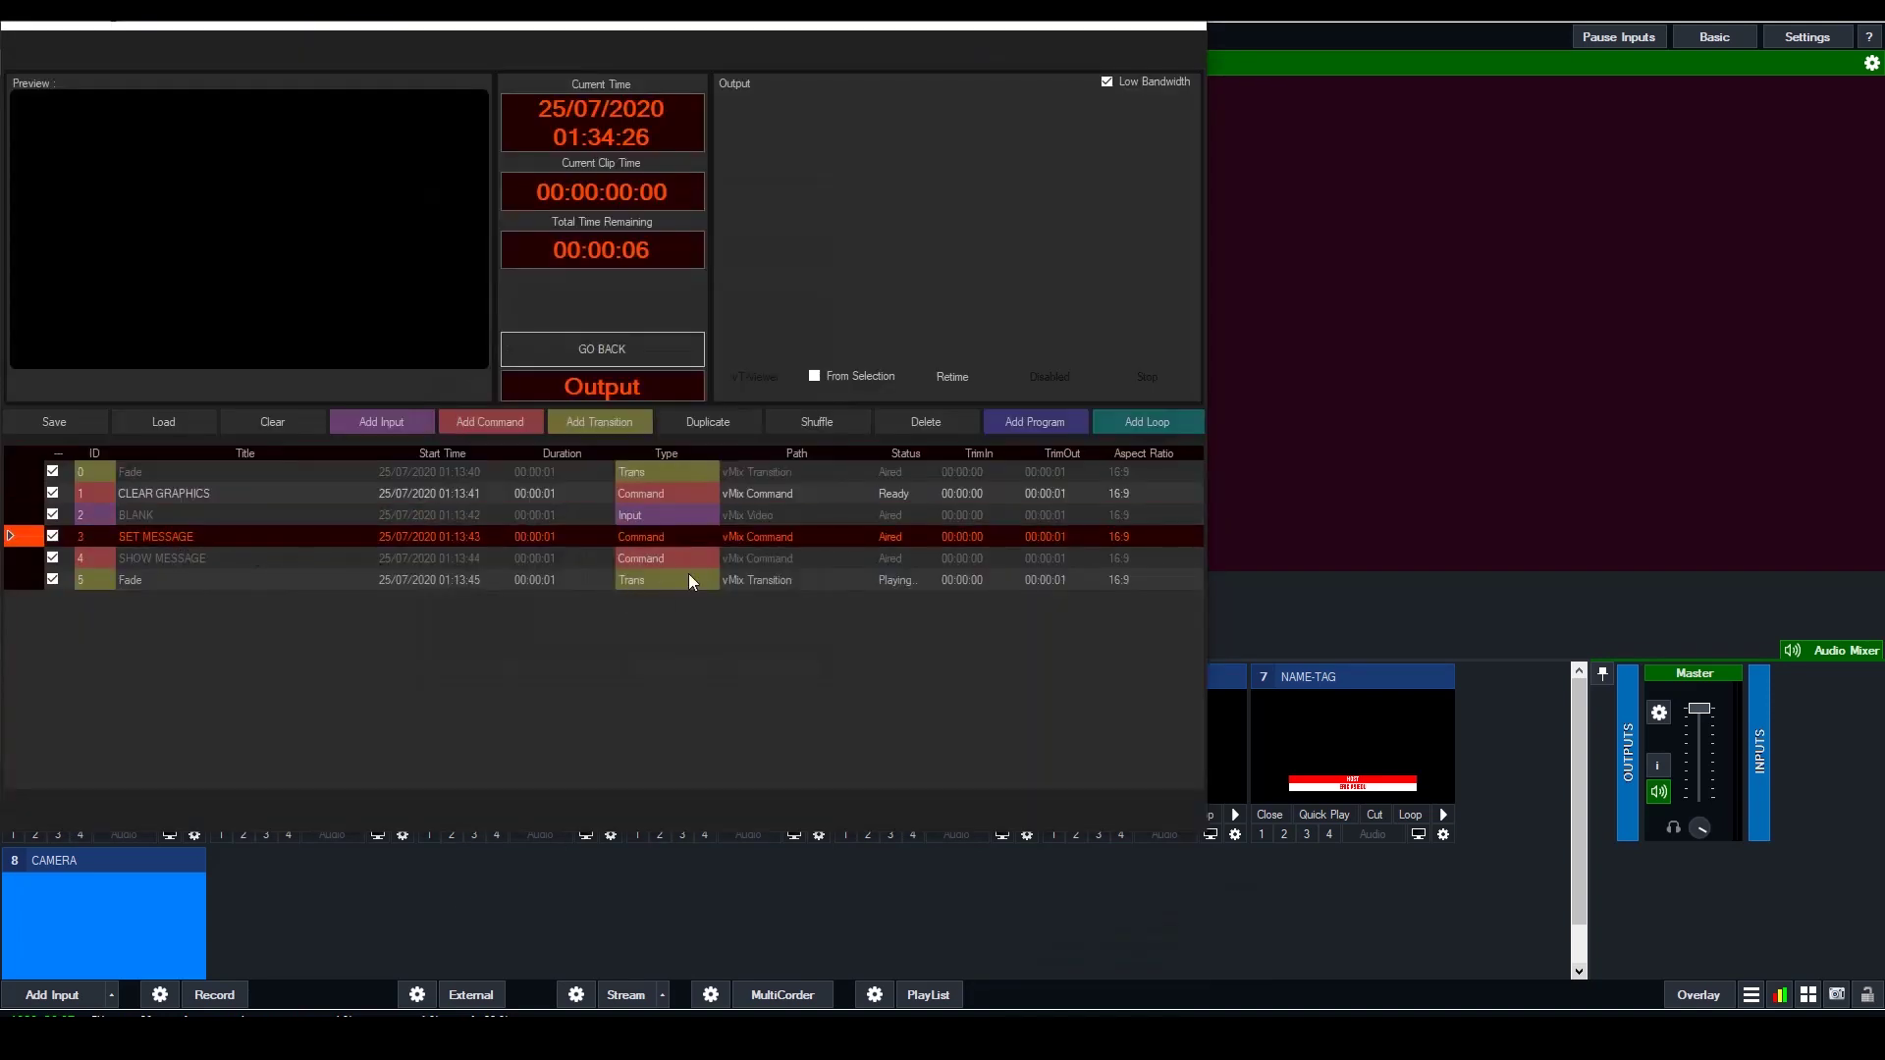
# Examine the SET MESSAGE and SHOW MESSAGE commands of the STAND BY program, previewing the MESSAGE input in vMix
pyautogui.doubleClick(677, 536)
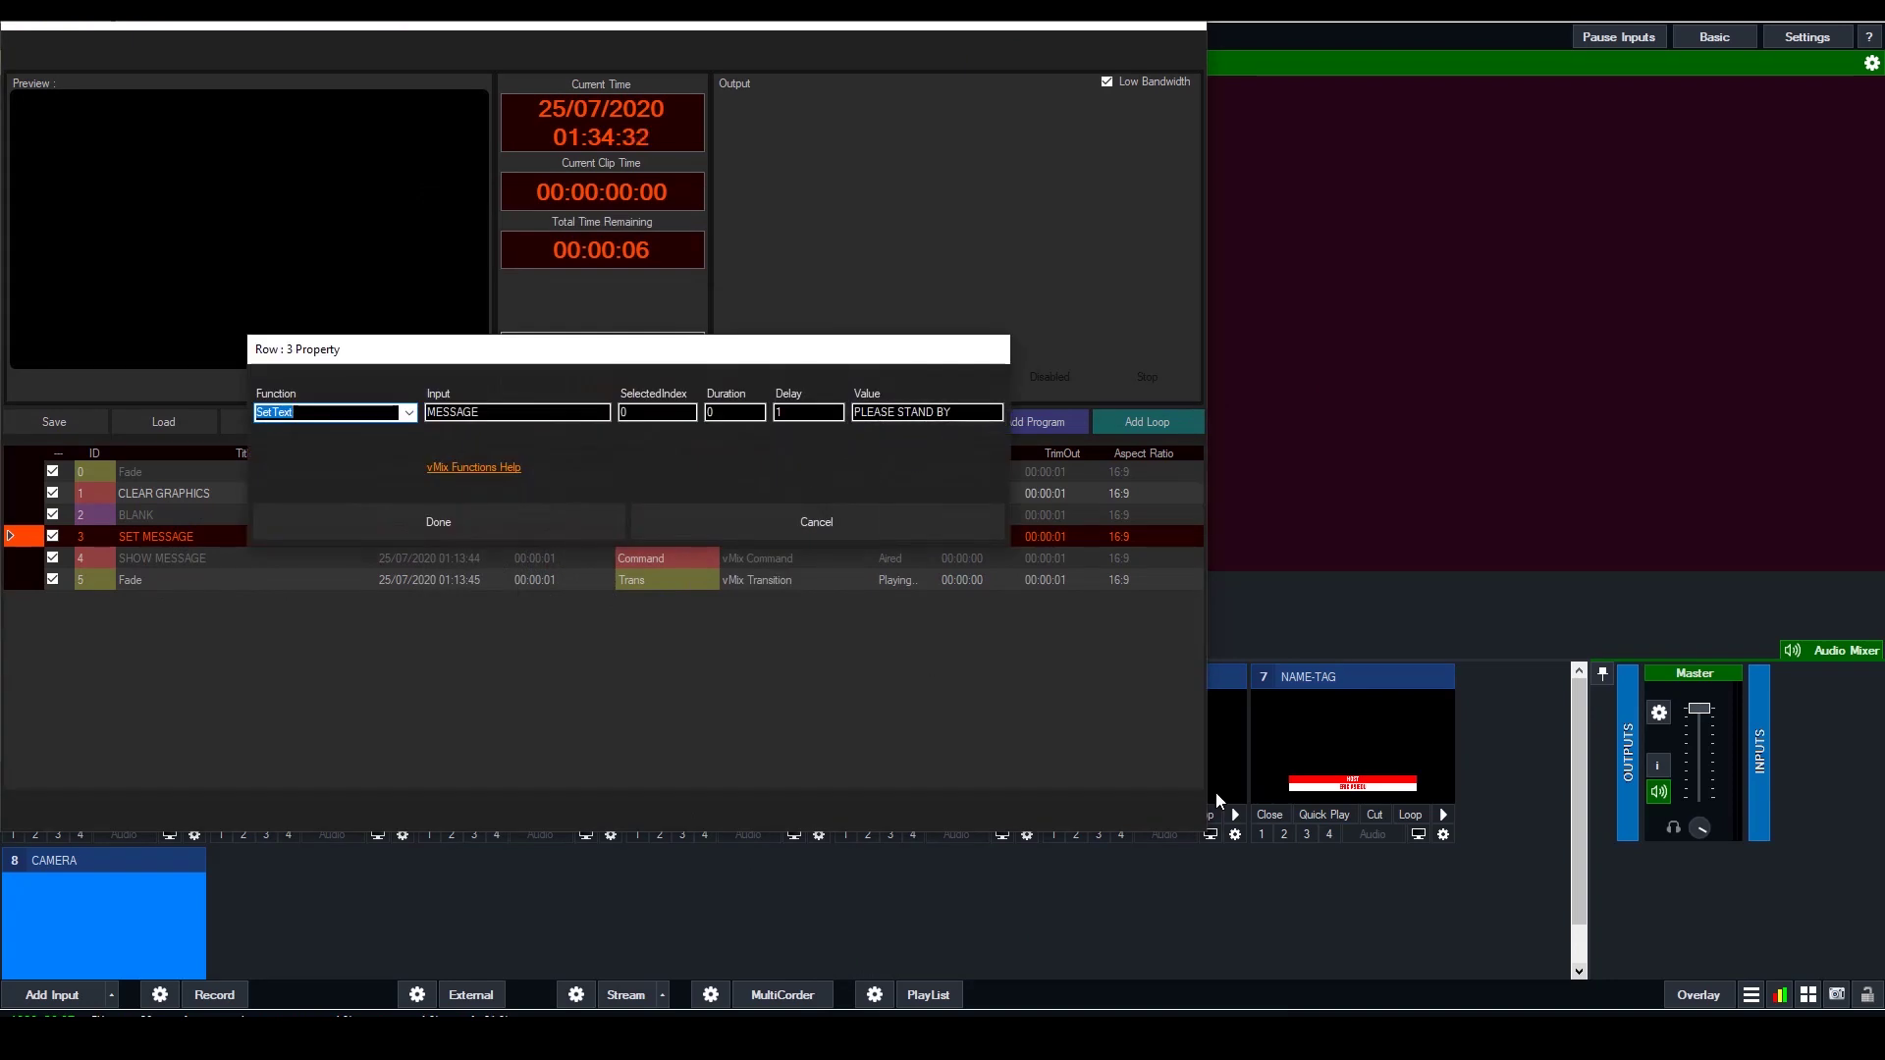
pyautogui.click(1218, 791)
pyautogui.click(1139, 753)
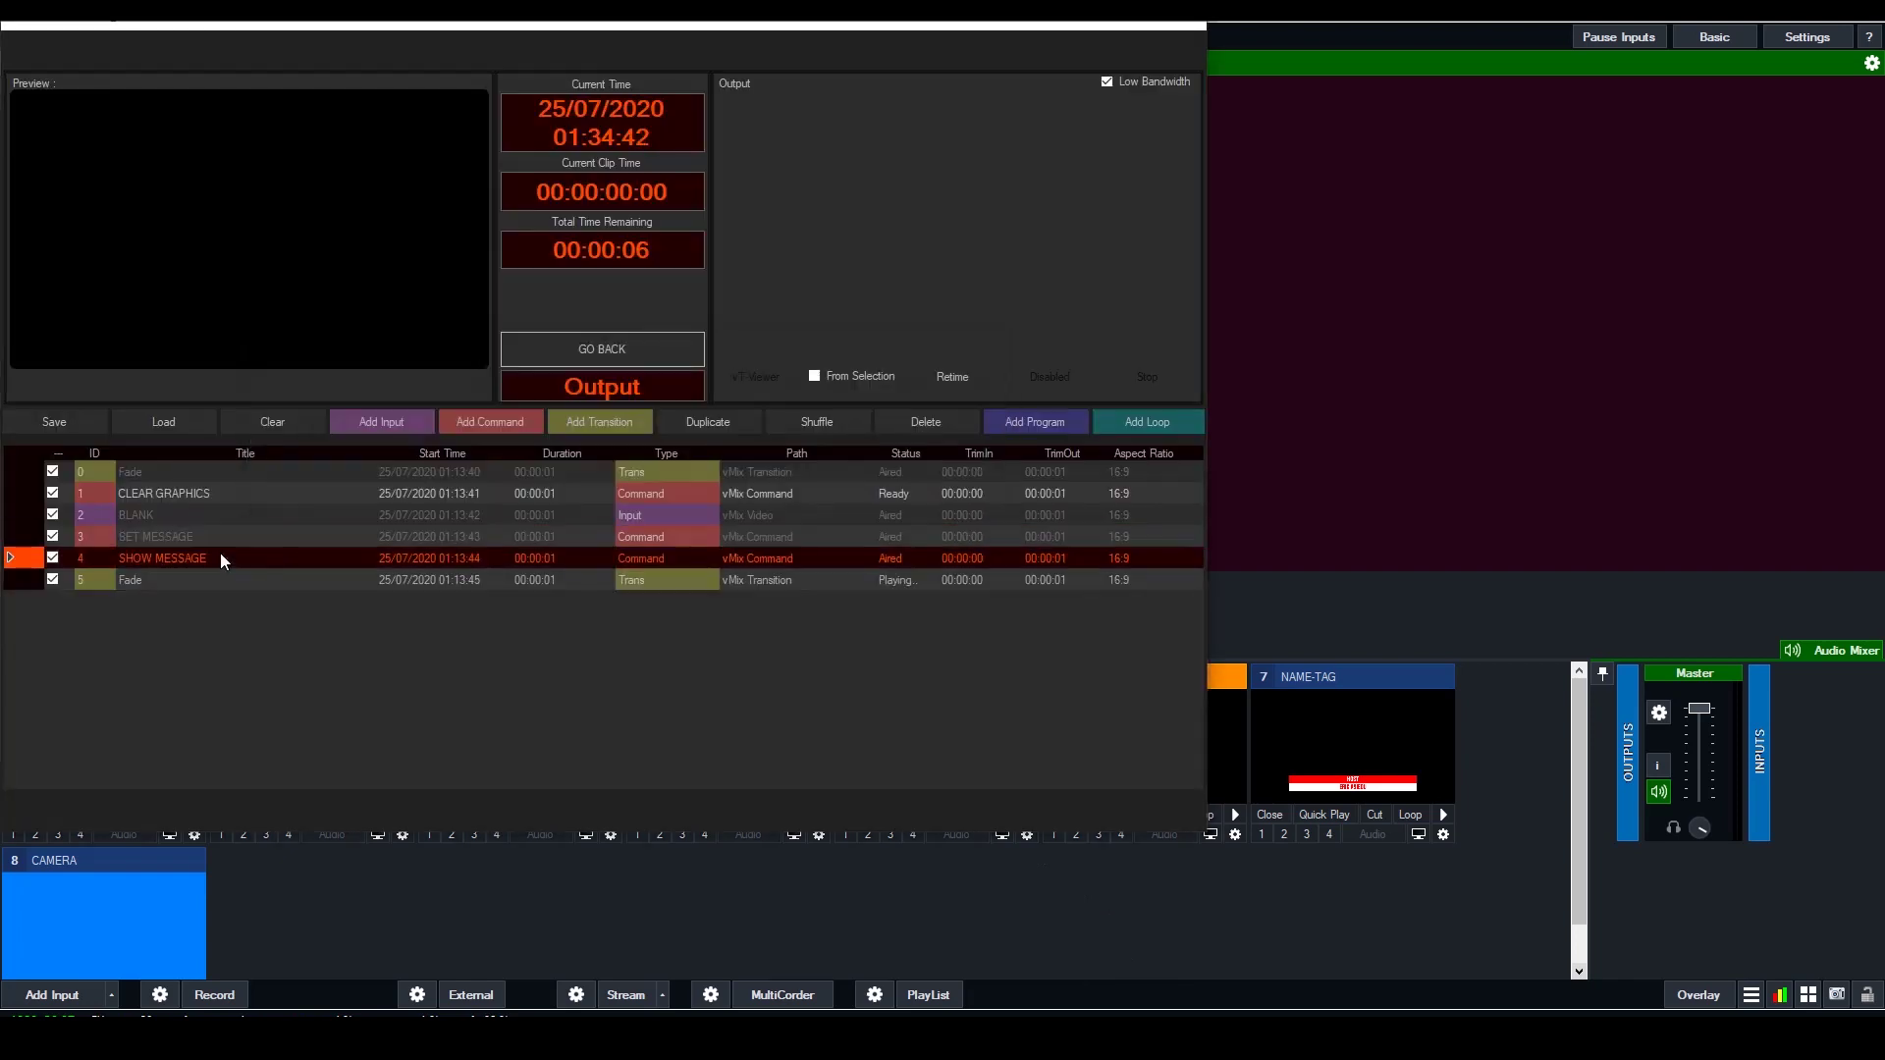
pyautogui.doubleClick(669, 562)
pyautogui.press('Escape')
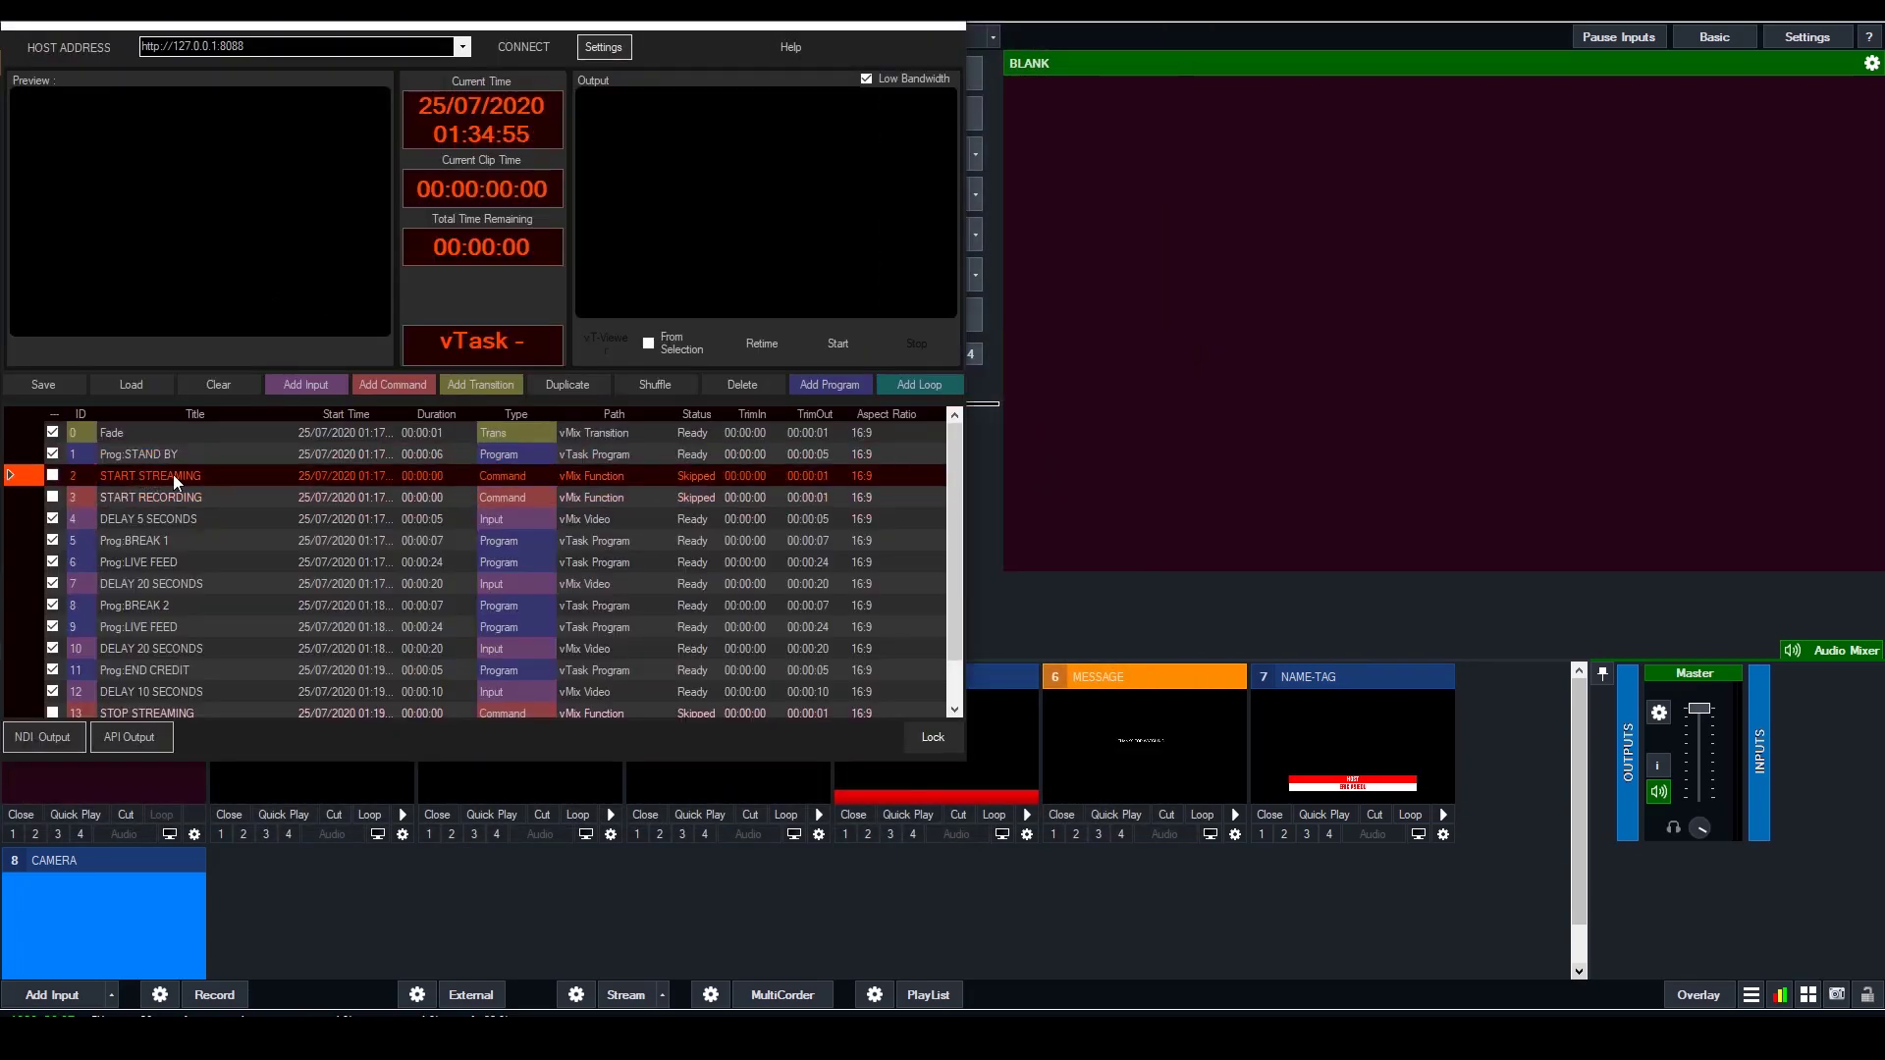
# Examine the START RECORDING row and the trim and title properties of the DELAY 5 SECONDS row
pyautogui.click(178, 499)
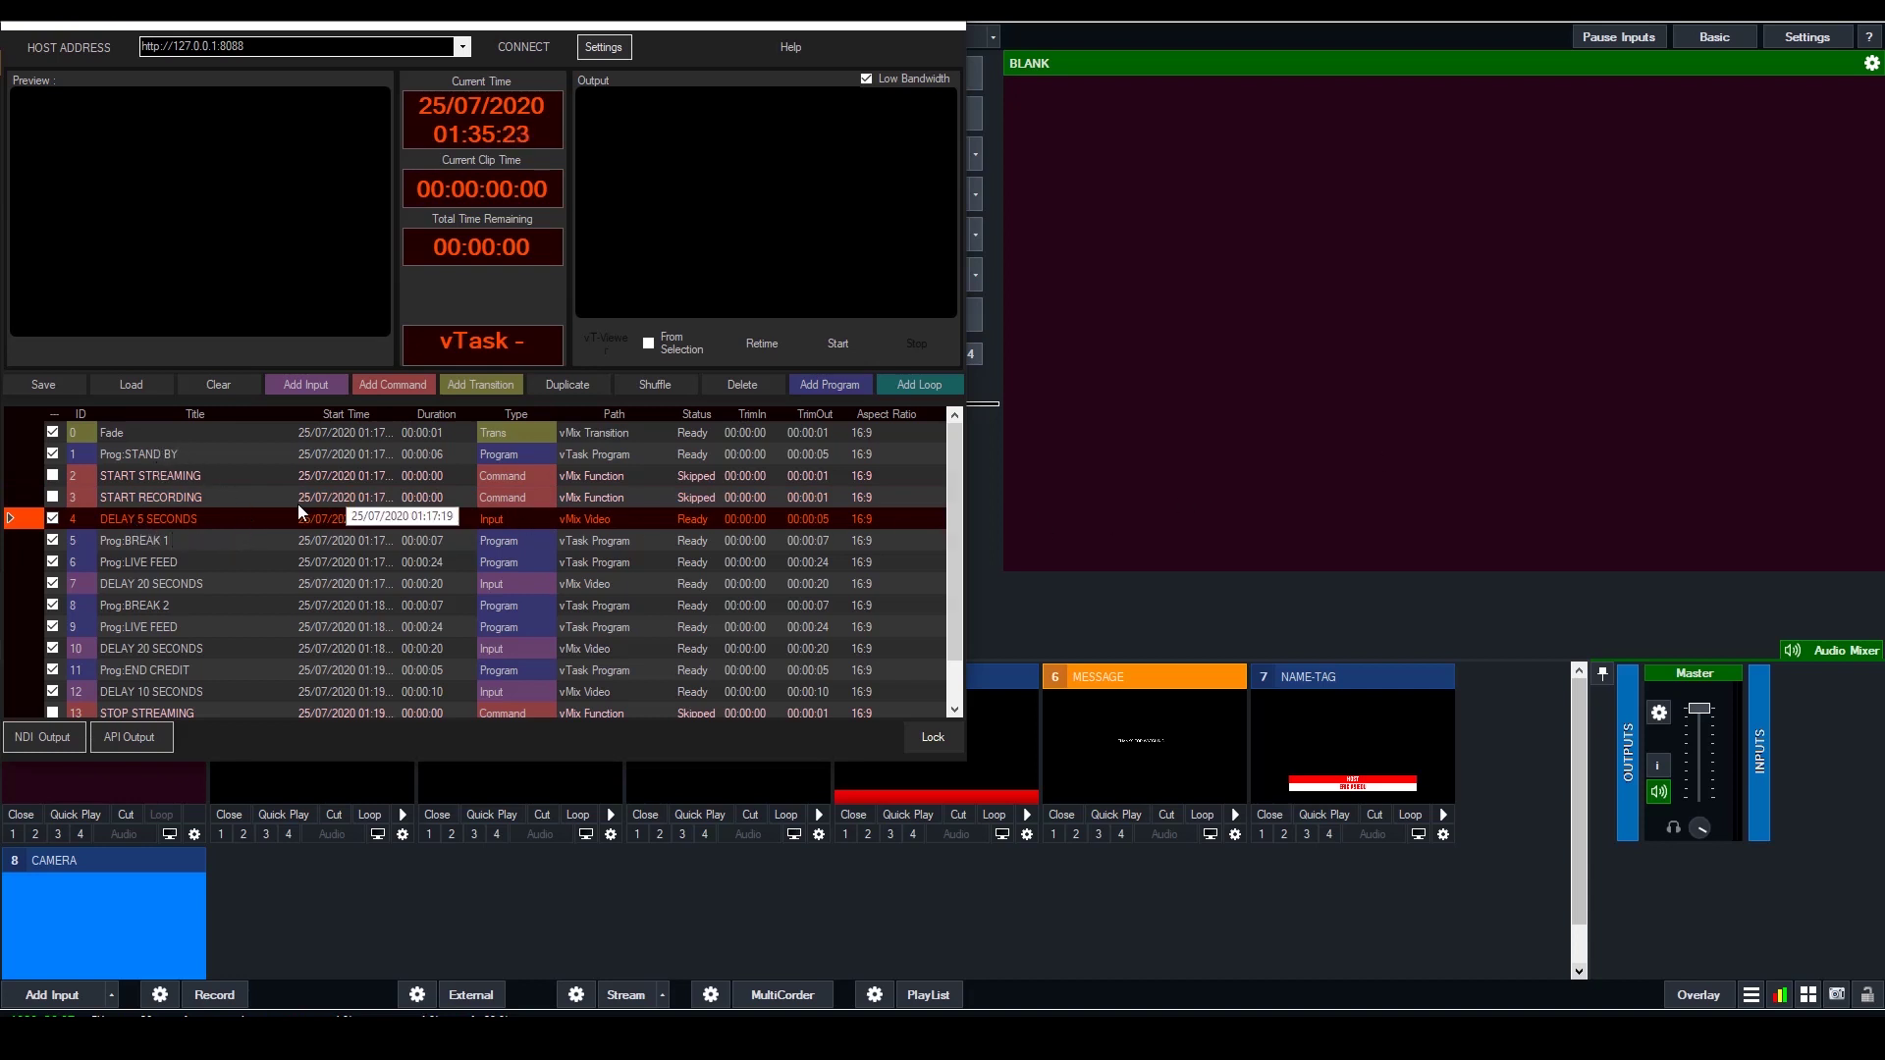
pyautogui.click(310, 383)
pyautogui.click(497, 518)
pyautogui.doubleClick(502, 518)
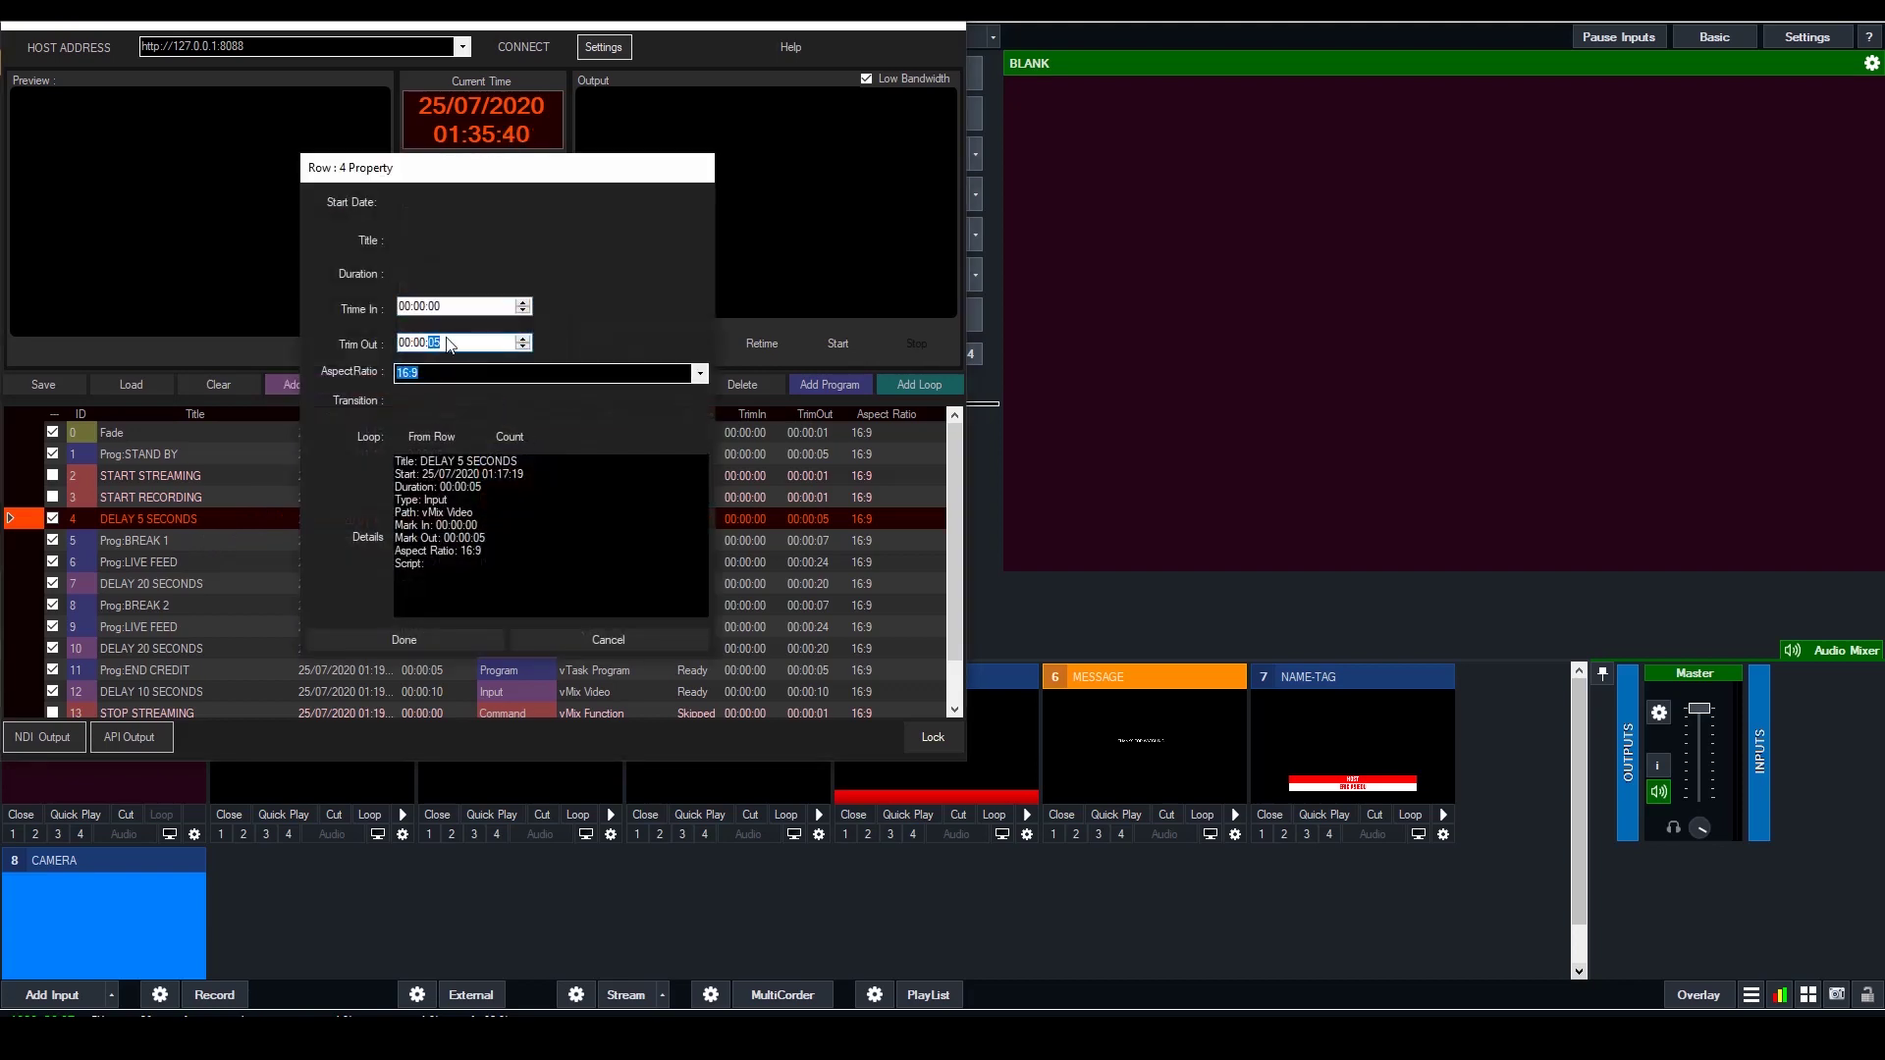
pyautogui.click(440, 638)
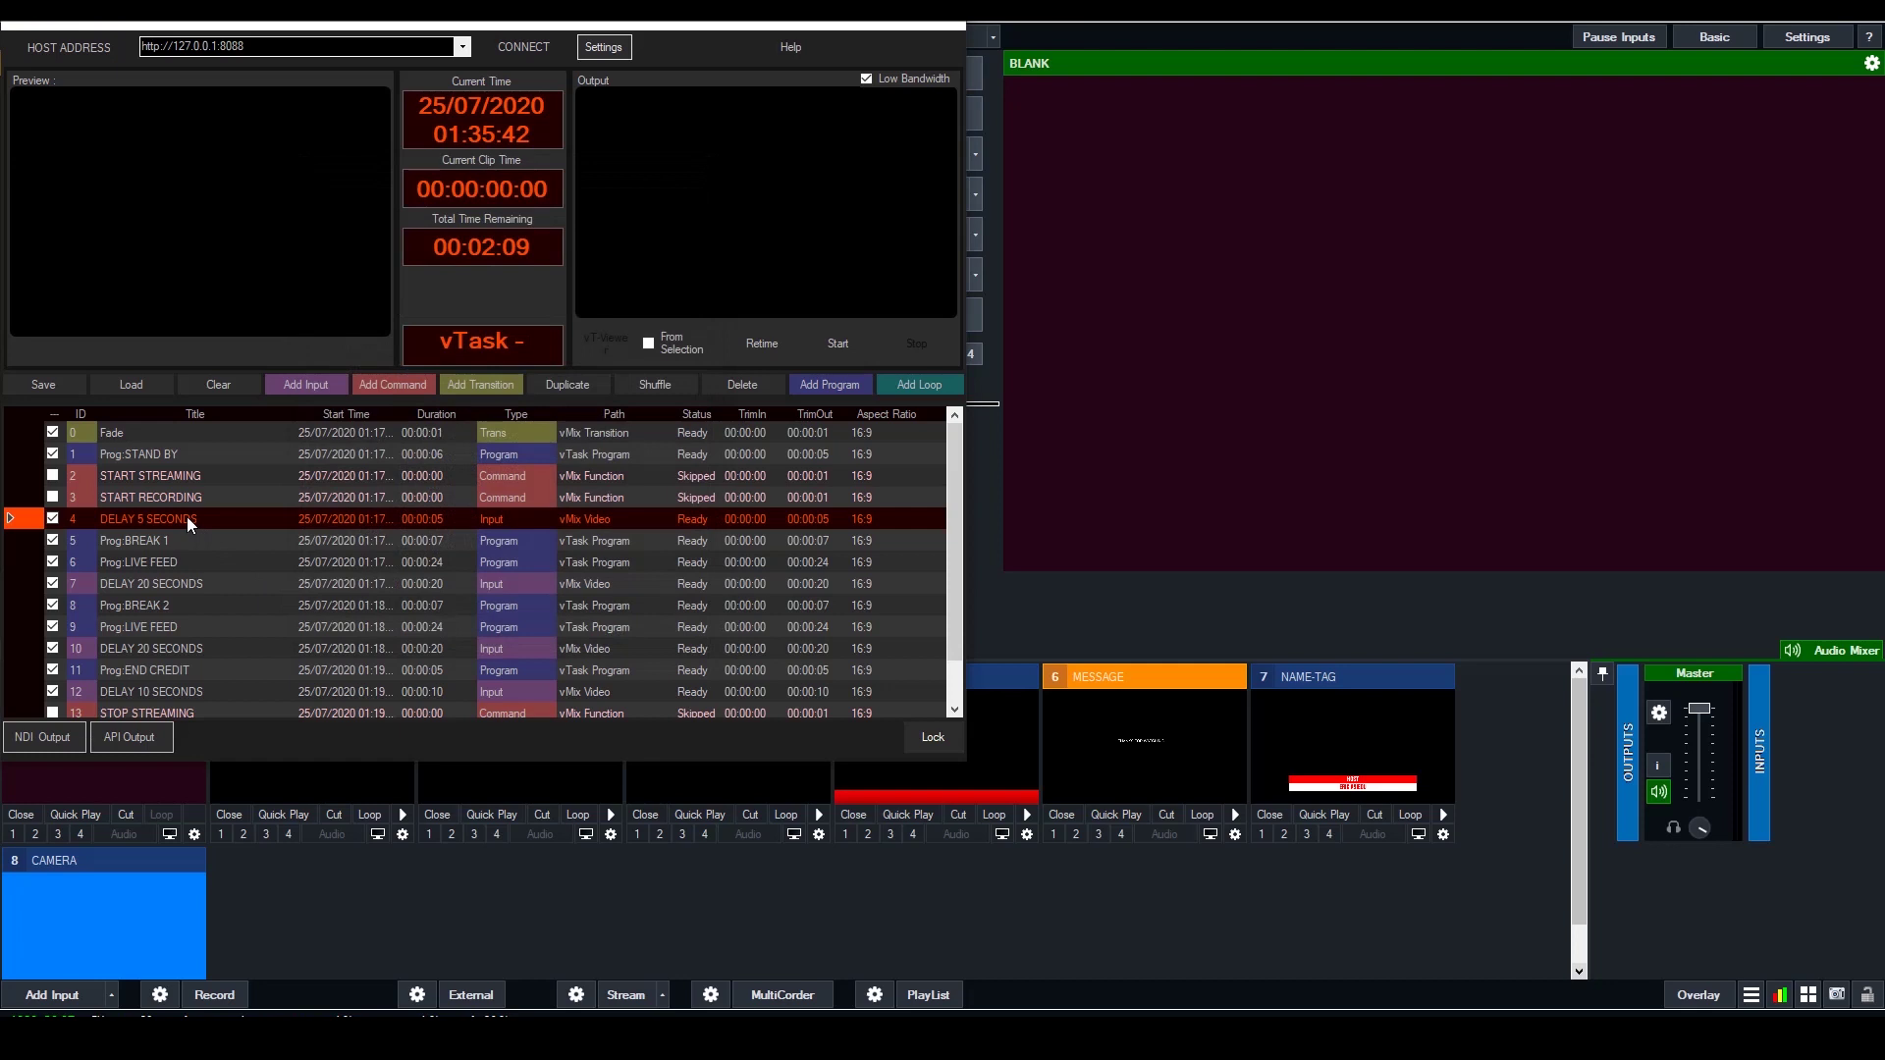
pyautogui.doubleClick(187, 518)
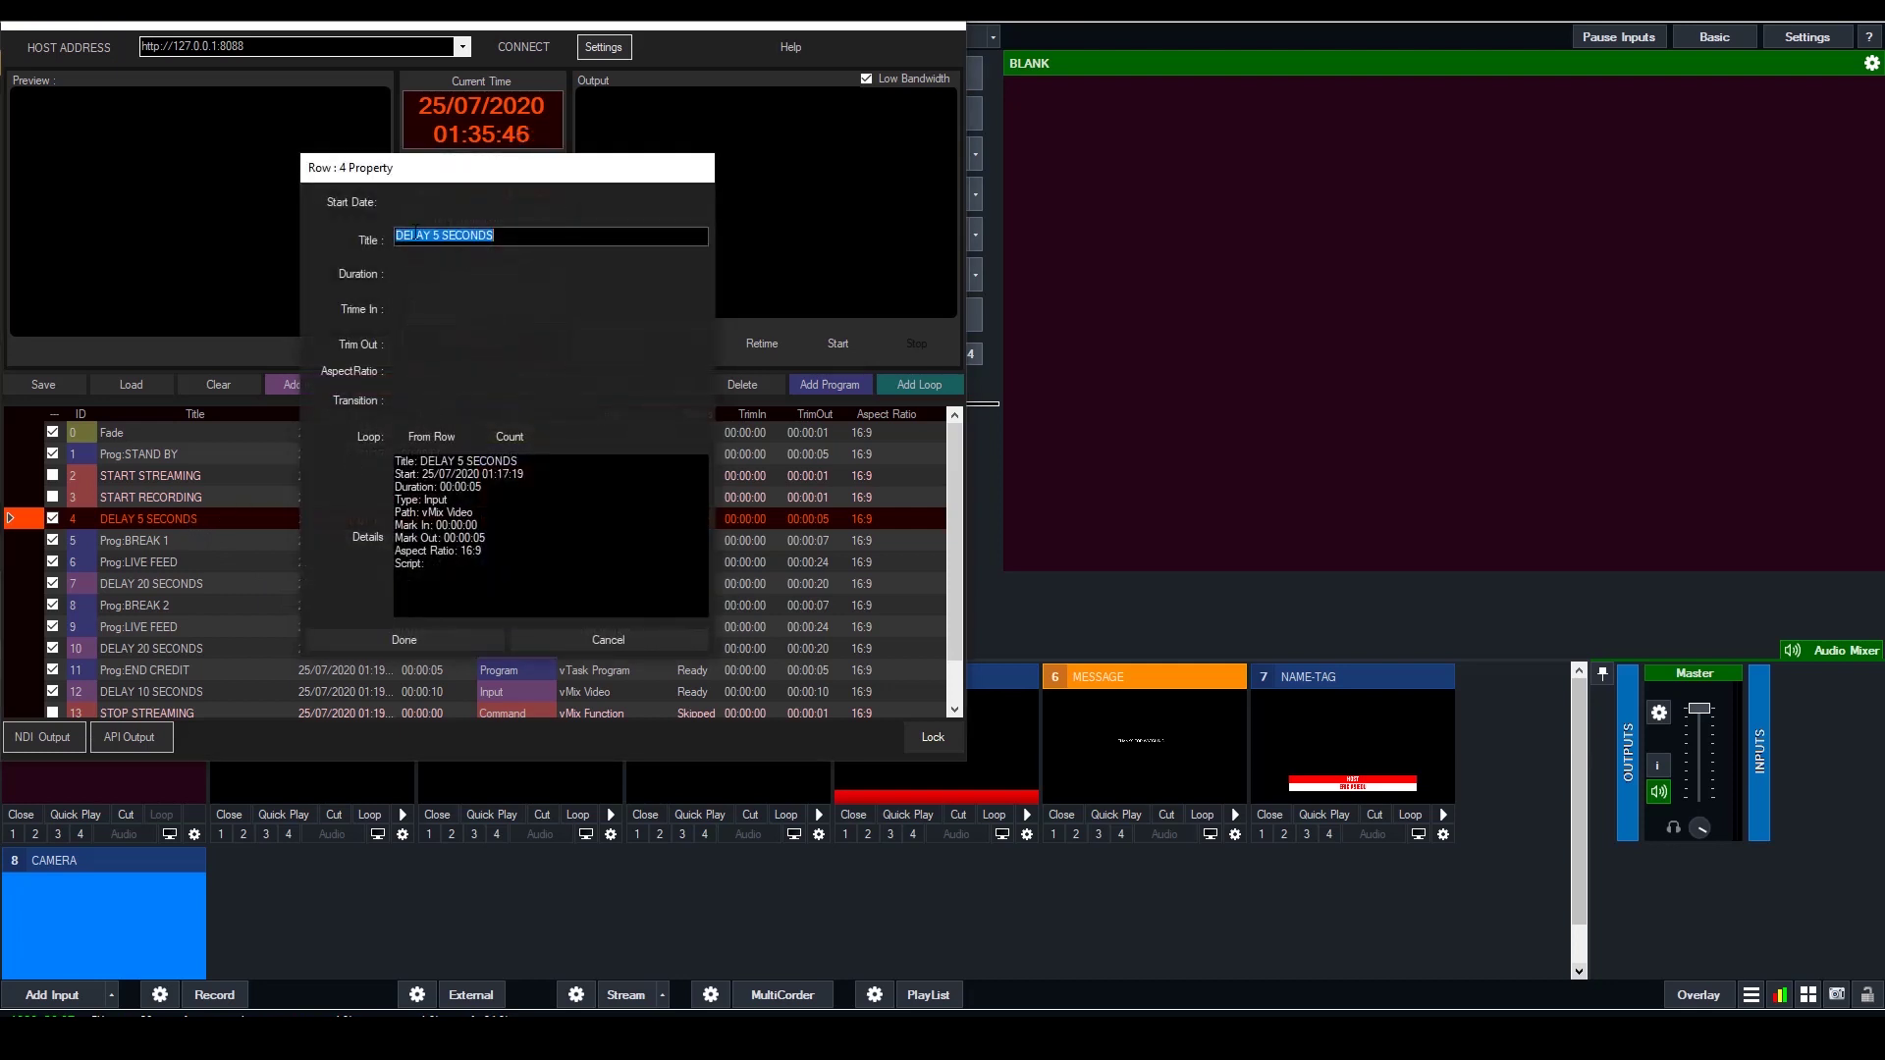
pyautogui.click(1115, 917)
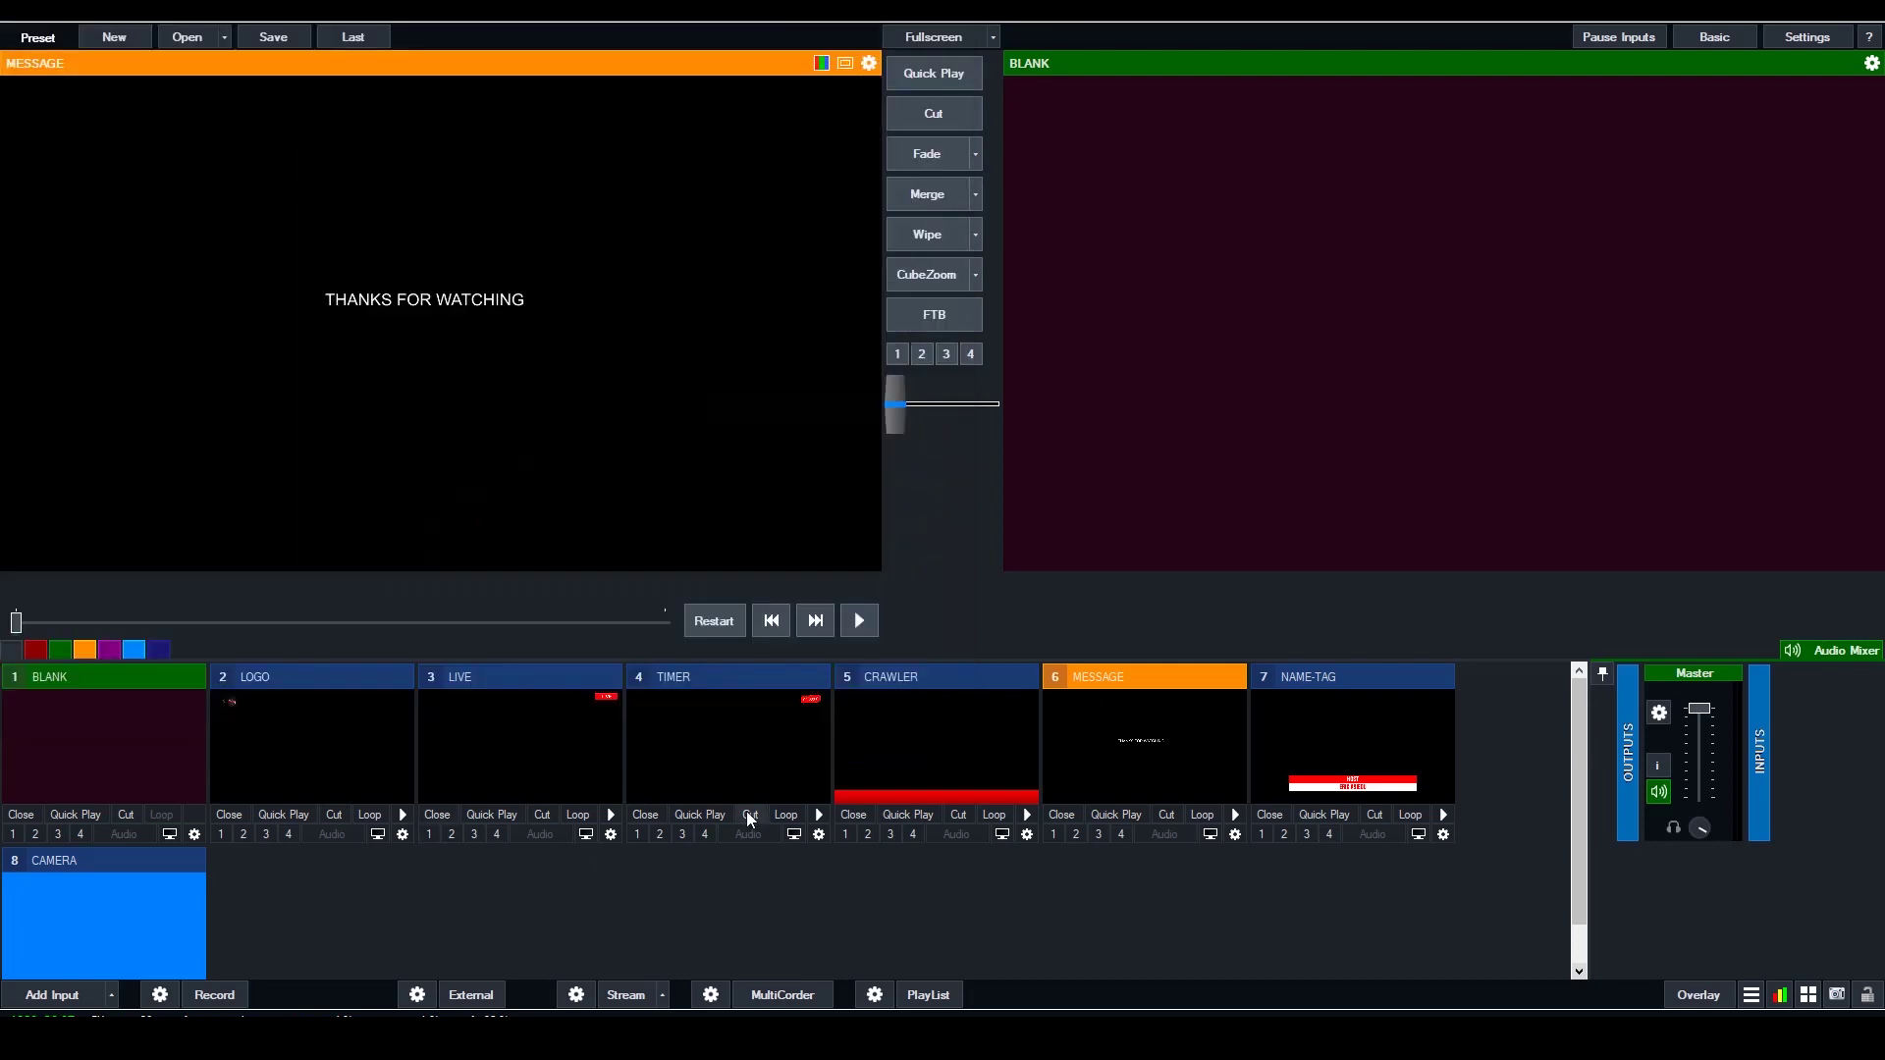
# Return to vTask and review the BREAK 1 program's rows from SET MESSAGE through HIDE MESSAGE
pyautogui.hotkey('alt', 'Tab')
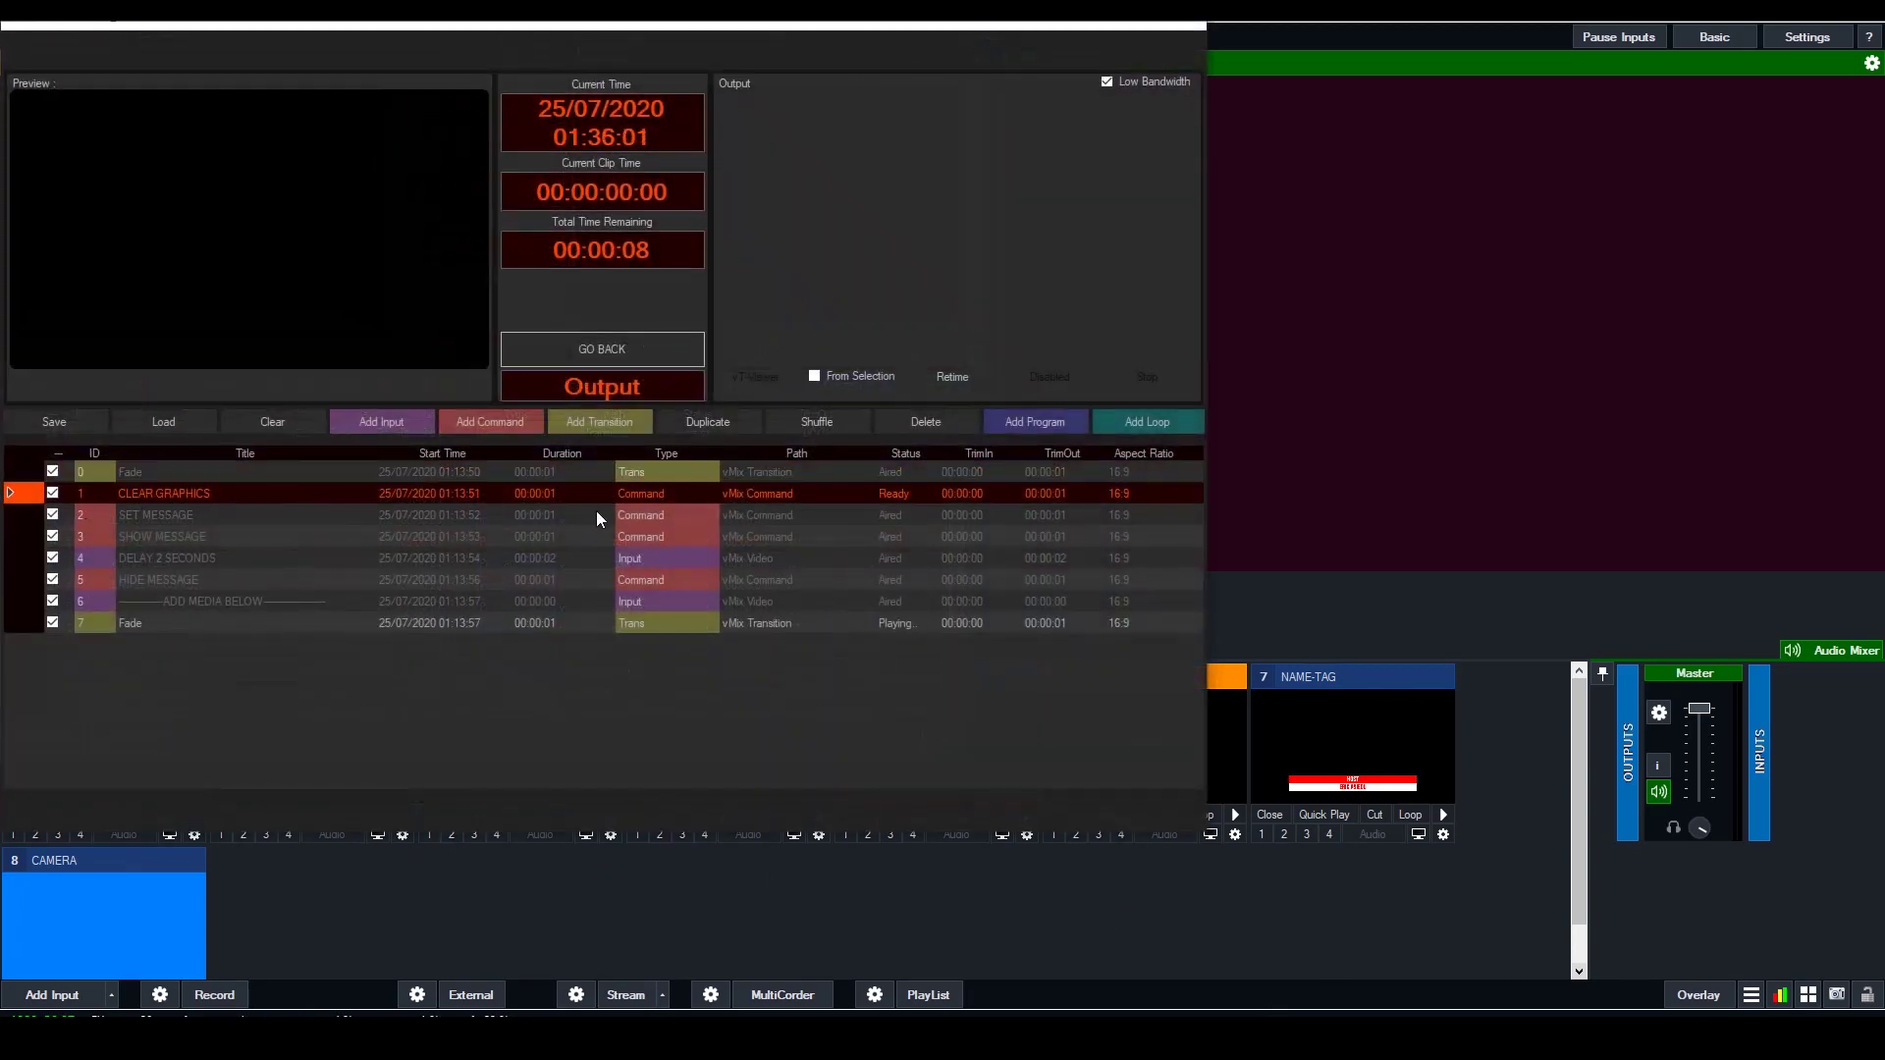
pyautogui.click(237, 510)
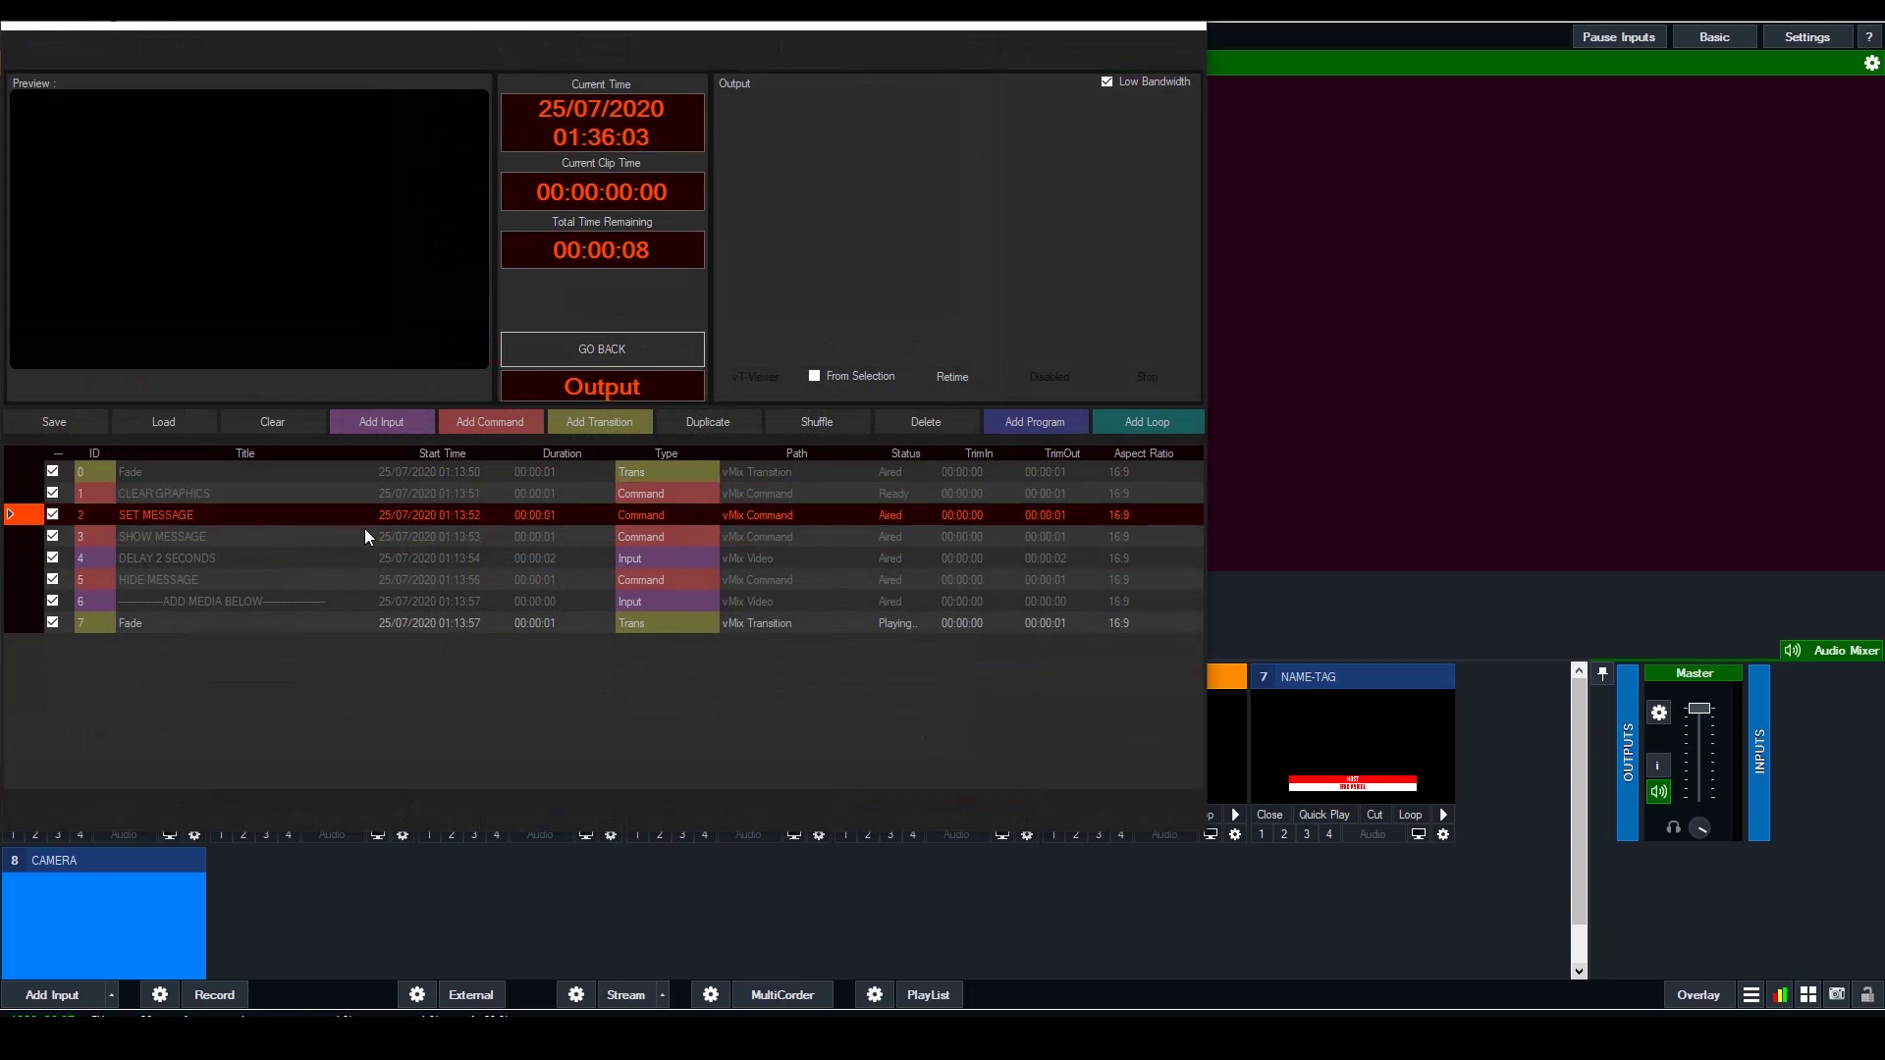
pyautogui.doubleClick(679, 518)
pyautogui.click(192, 540)
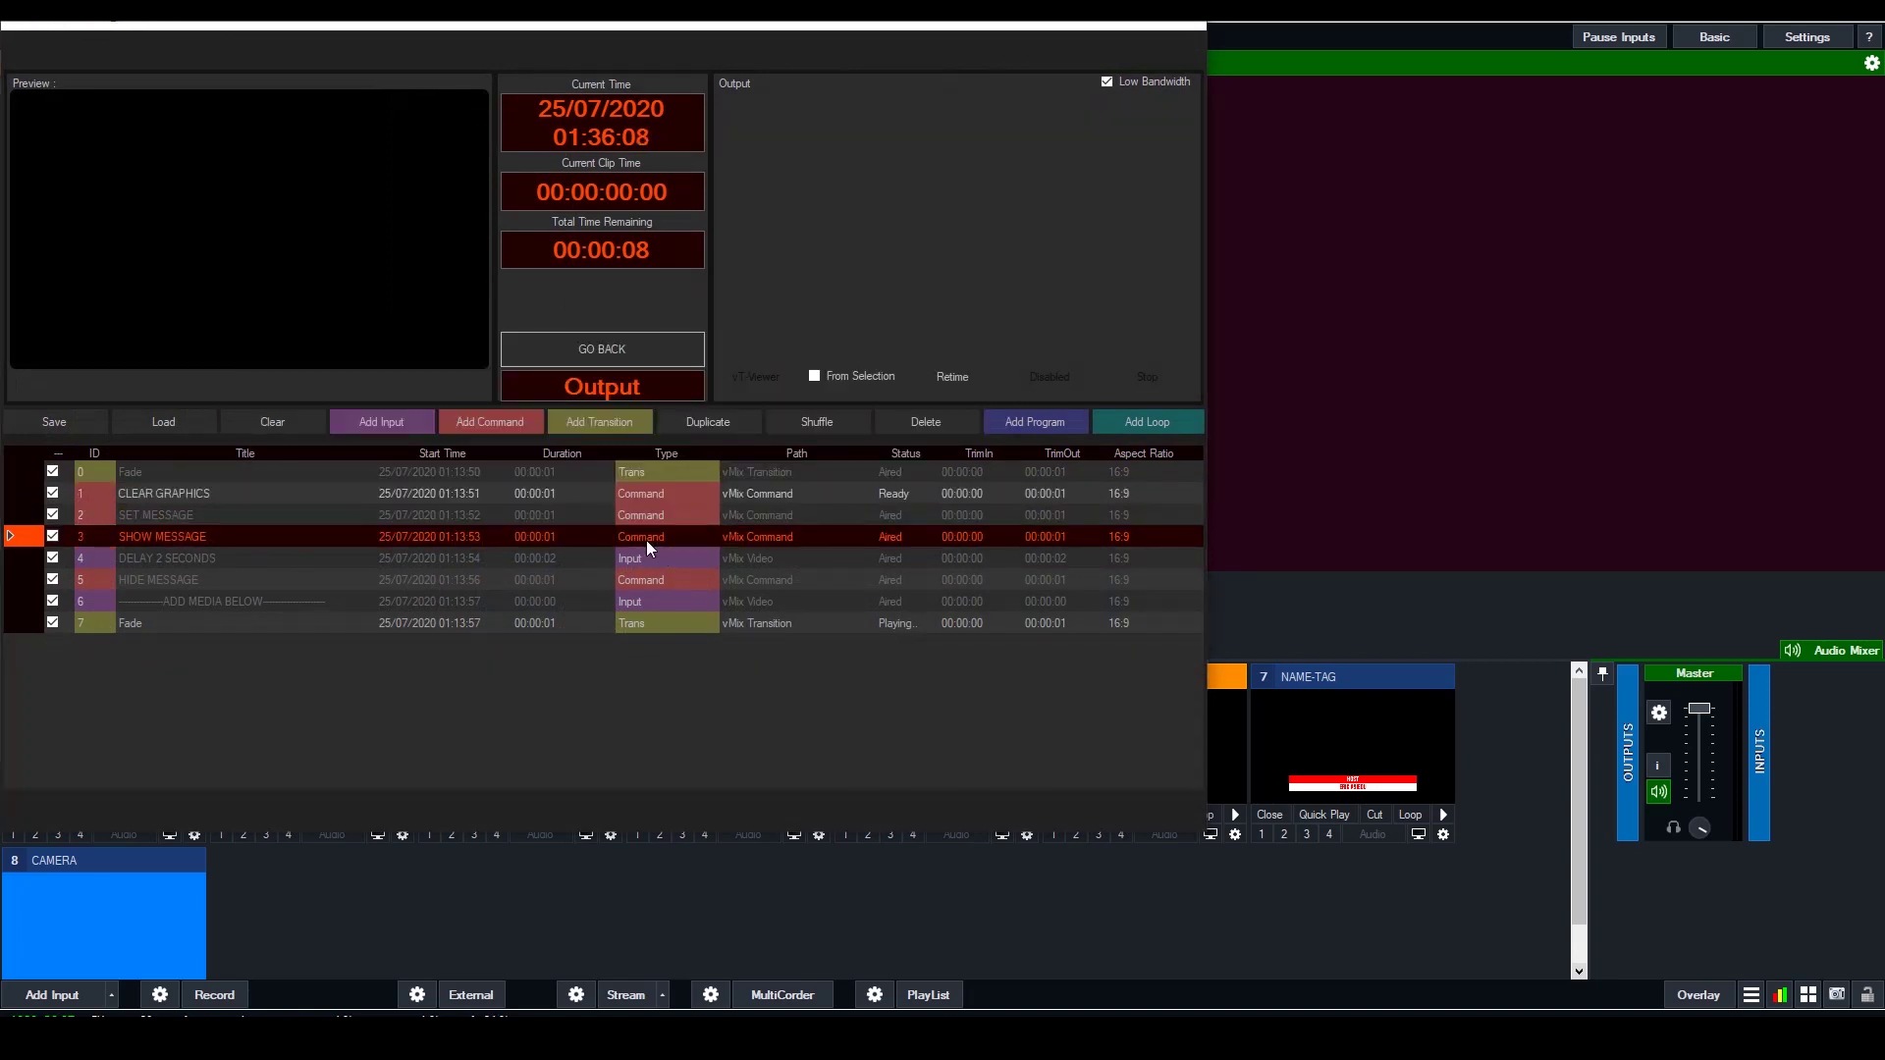
pyautogui.click(216, 561)
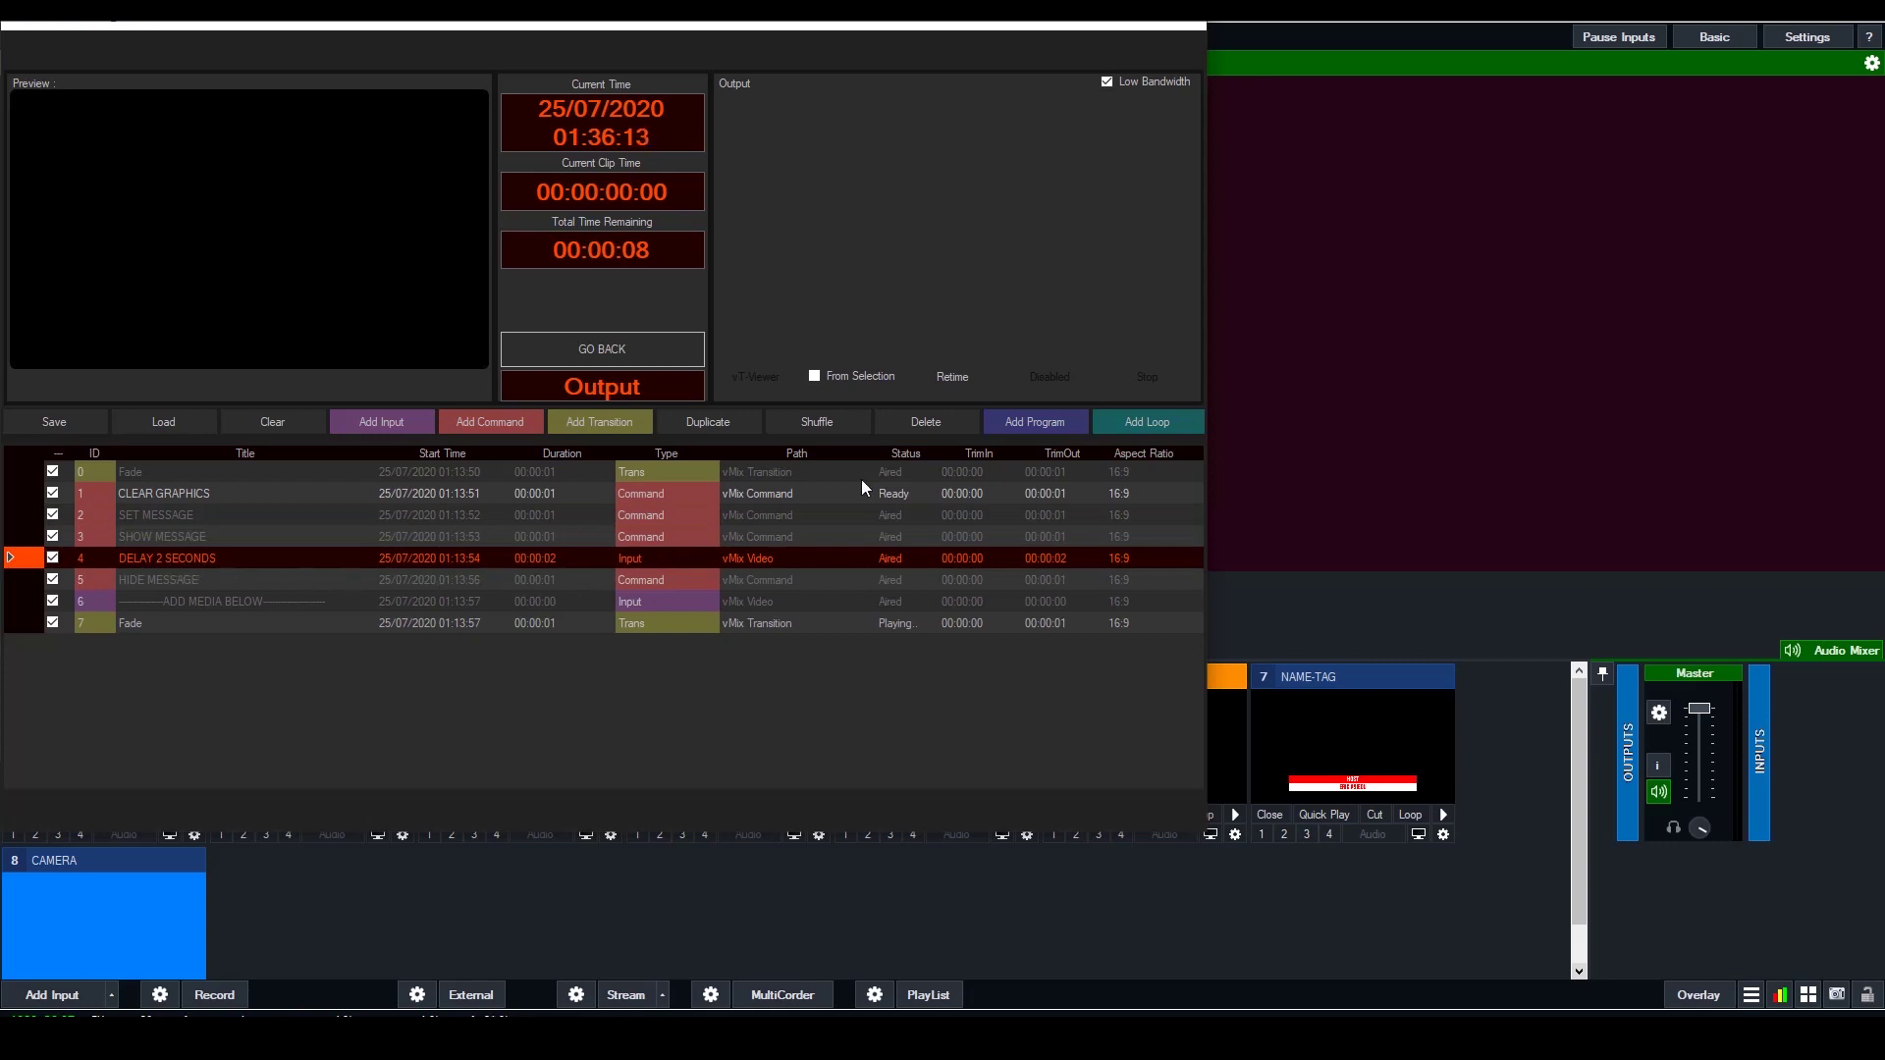
pyautogui.click(208, 581)
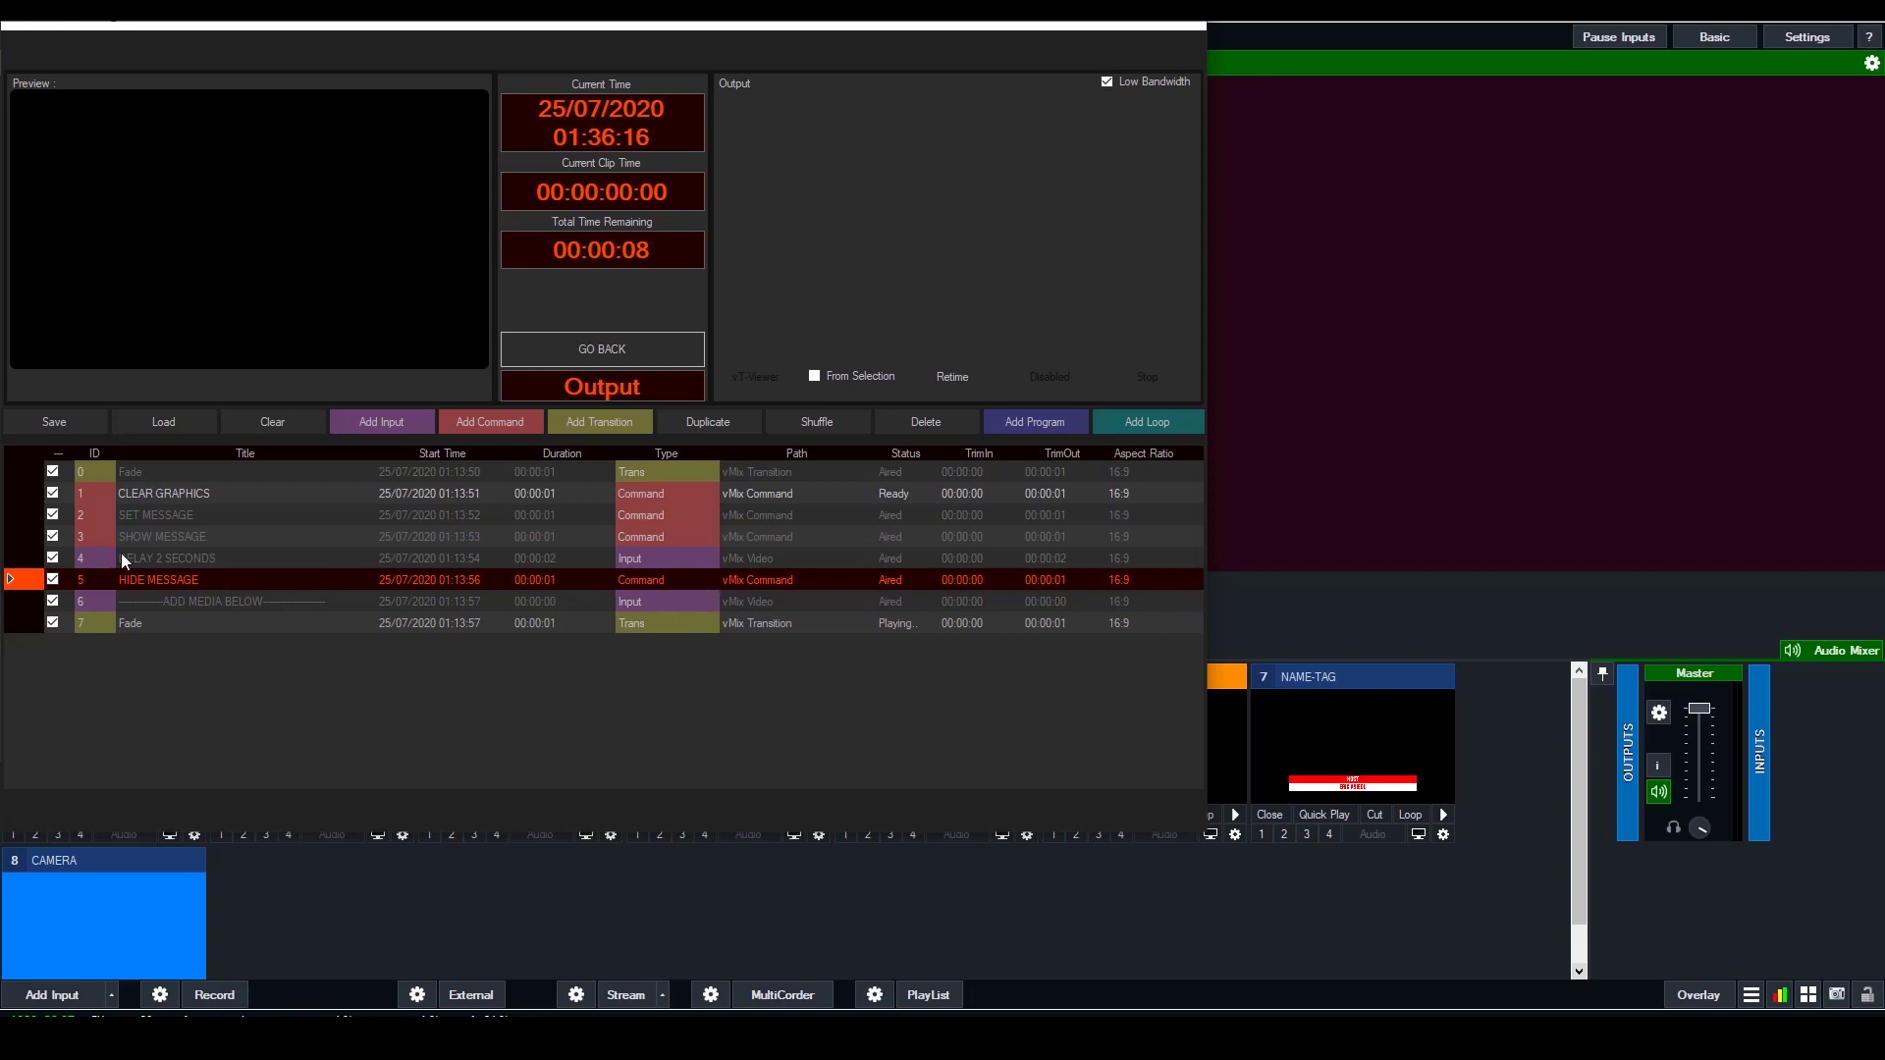
# Compare the overlay functions of the SHOW MESSAGE and HIDE MESSAGE commands, and return to vMix
pyautogui.click(203, 537)
pyautogui.doubleClick(645, 536)
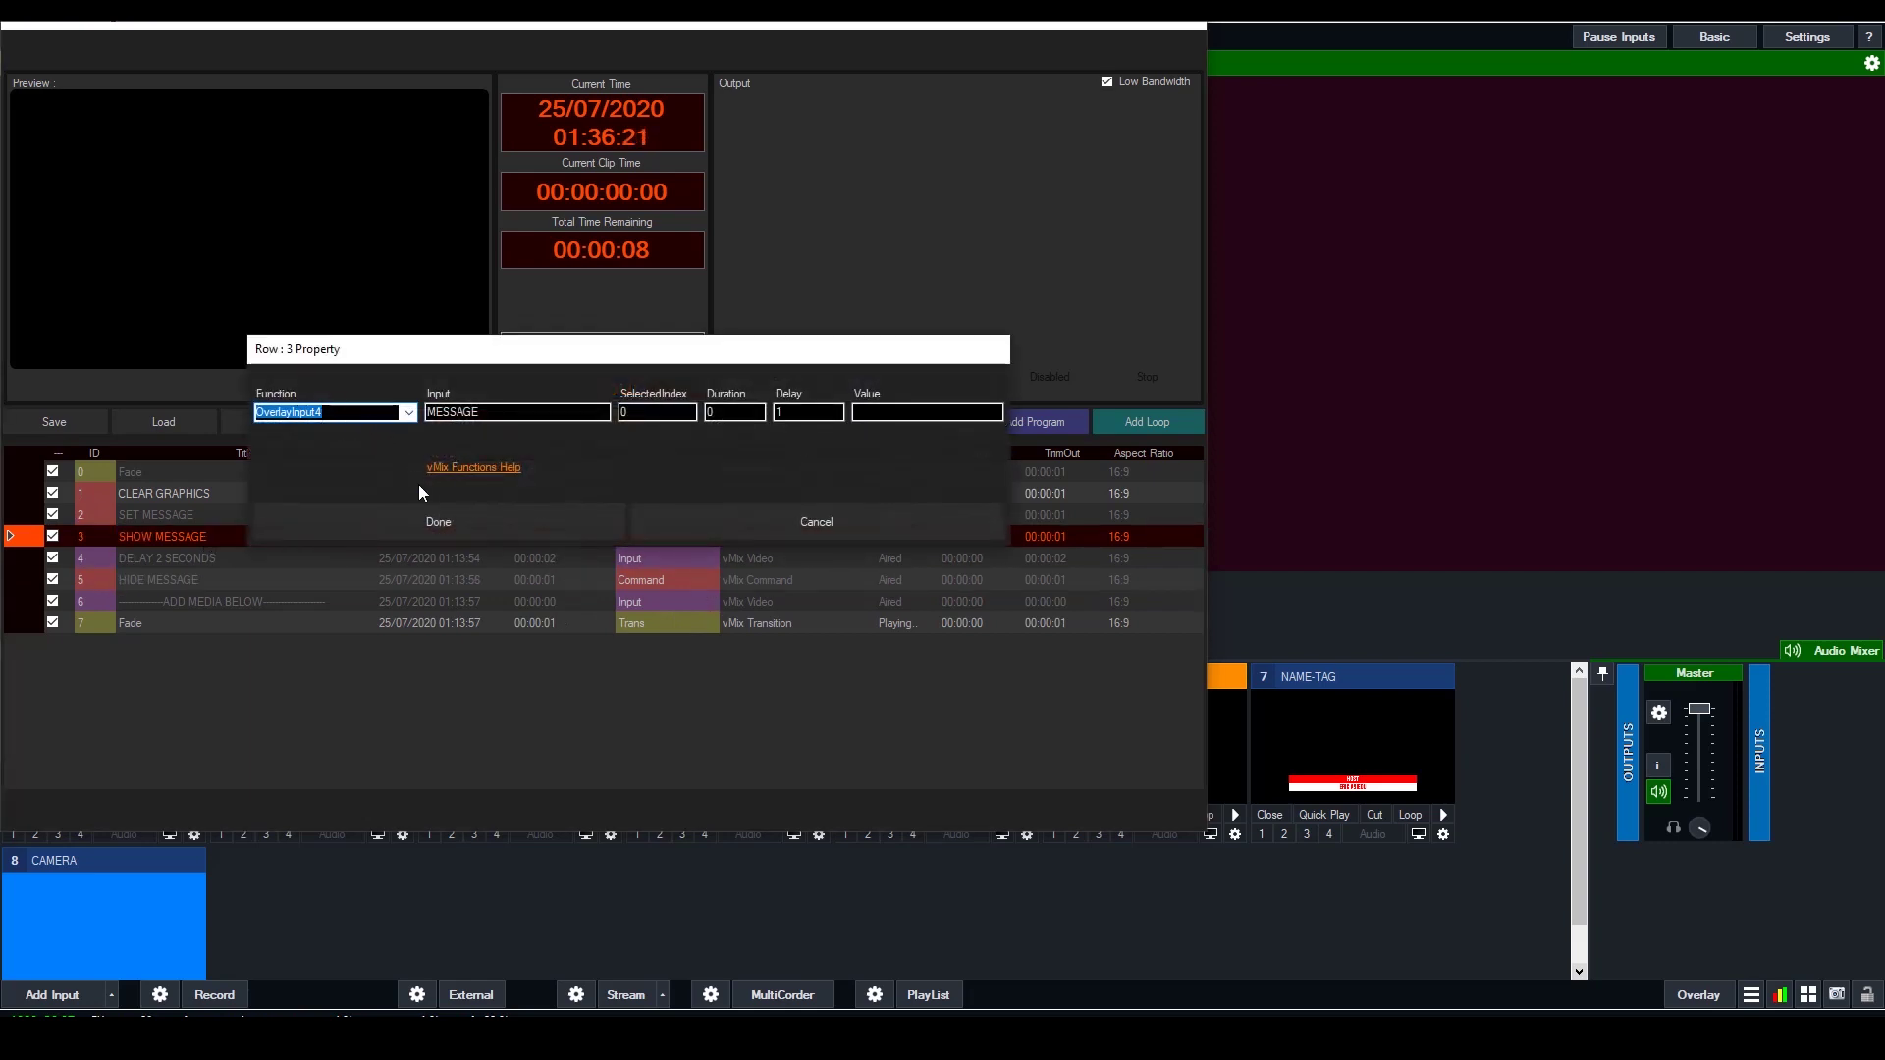
pyautogui.click(437, 522)
pyautogui.click(315, 582)
pyautogui.doubleClick(668, 579)
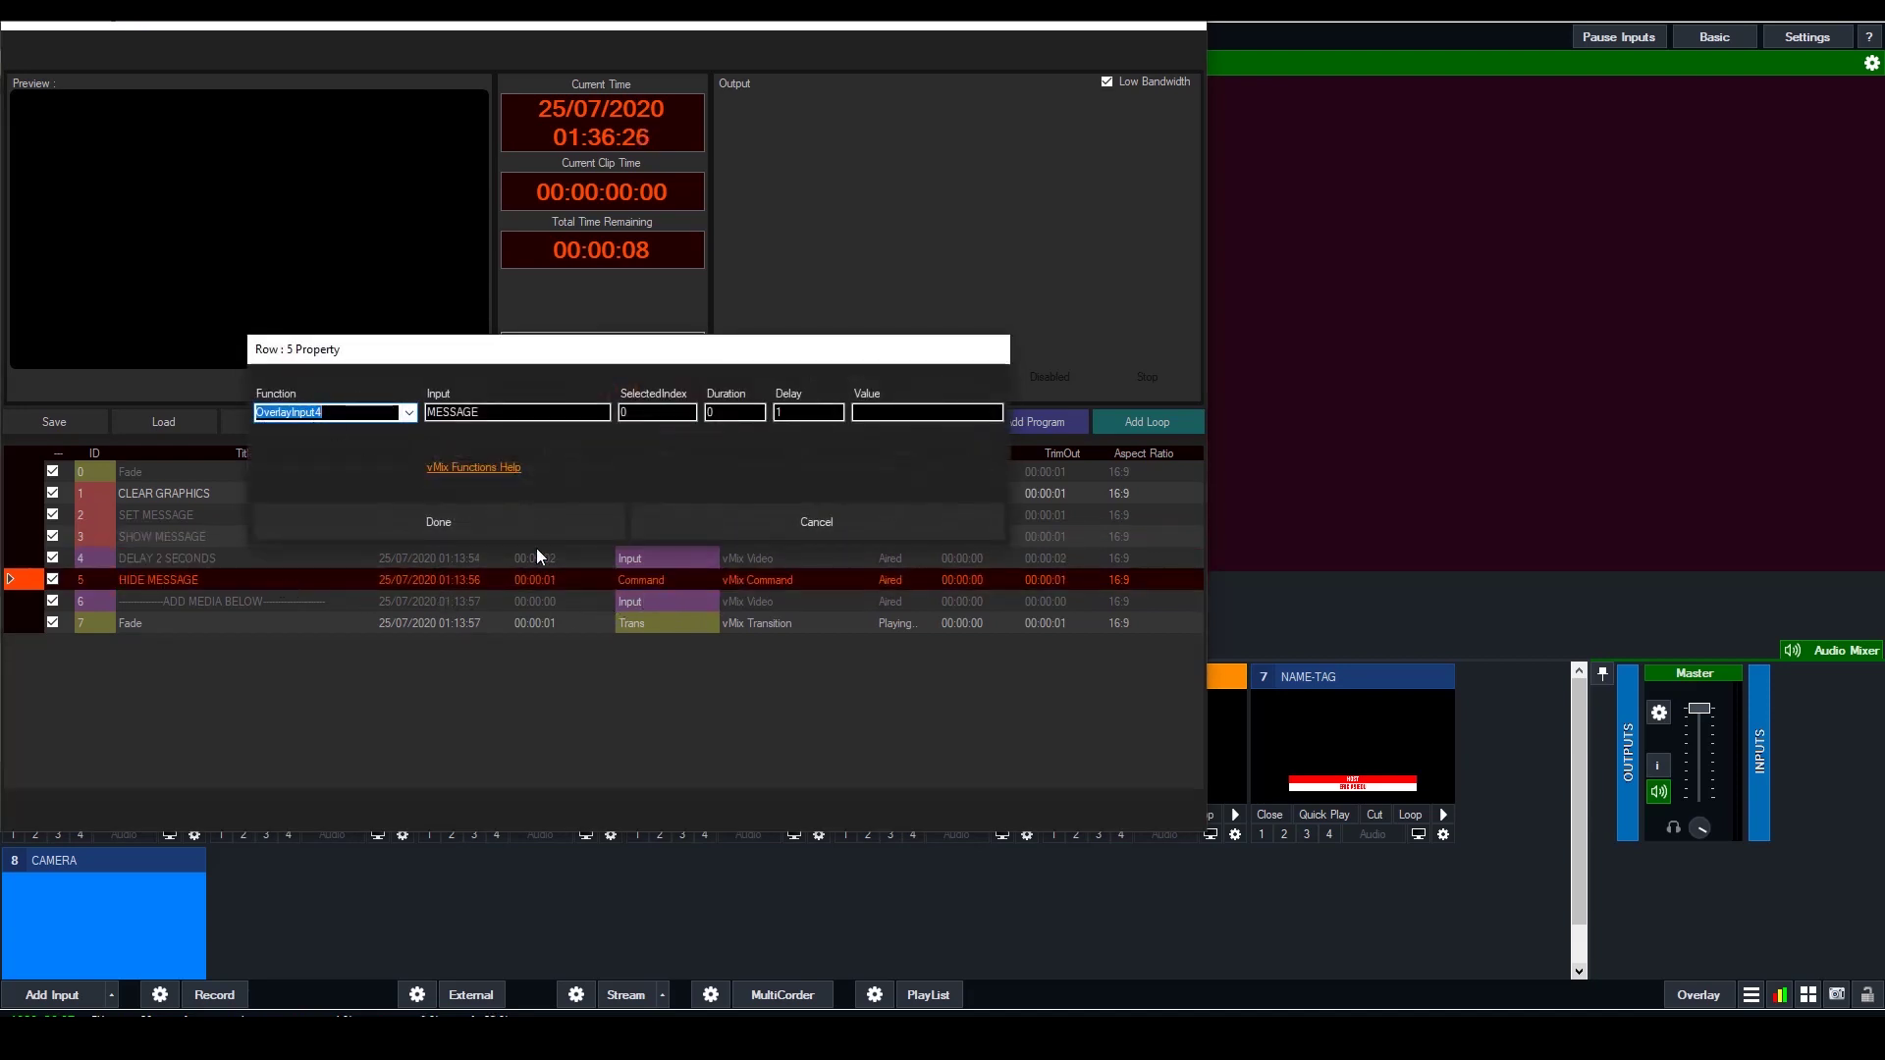
pyautogui.click(540, 533)
pyautogui.click(1183, 842)
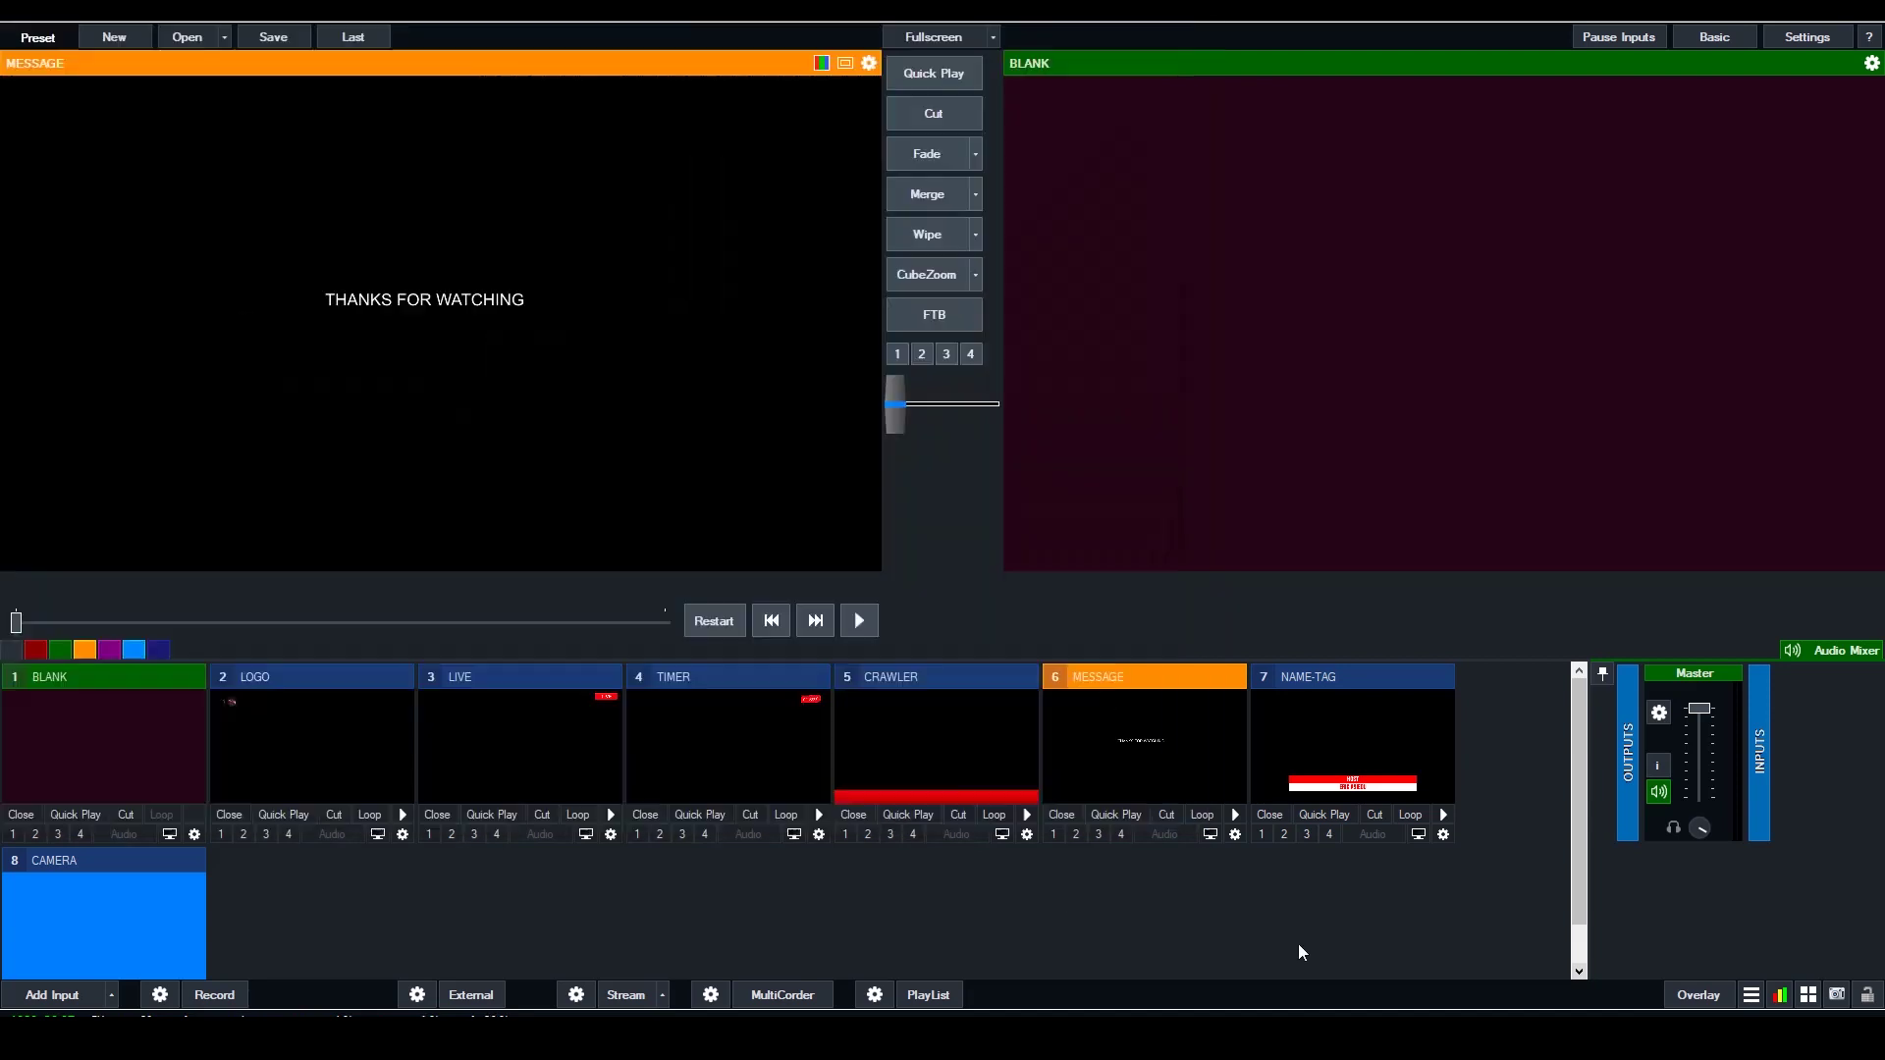
# Switch to vTask, check the BREAK 1 program's SHOW MESSAGE and ADD MEDIA BELOW rows and the input-adding options, and return to the main list
pyautogui.click(1329, 834)
pyautogui.hotkey('alt', 'Tab')
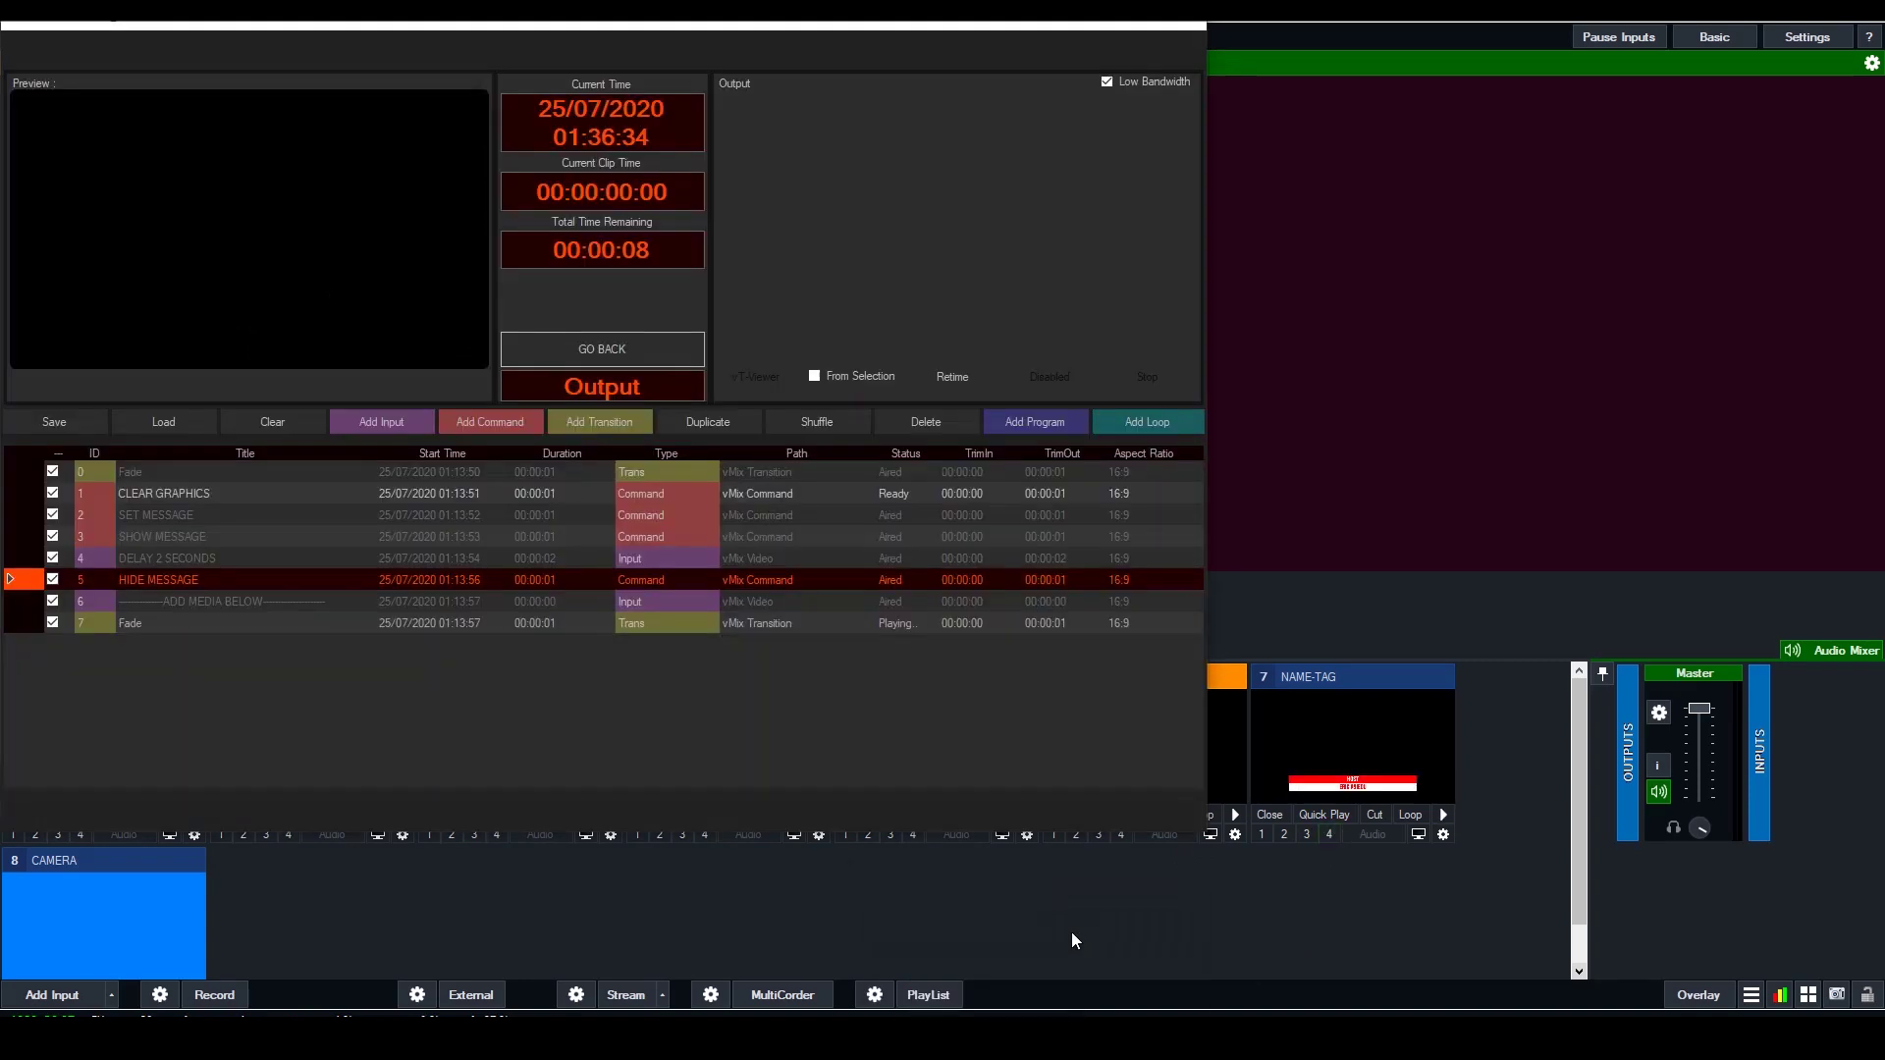
pyautogui.click(199, 530)
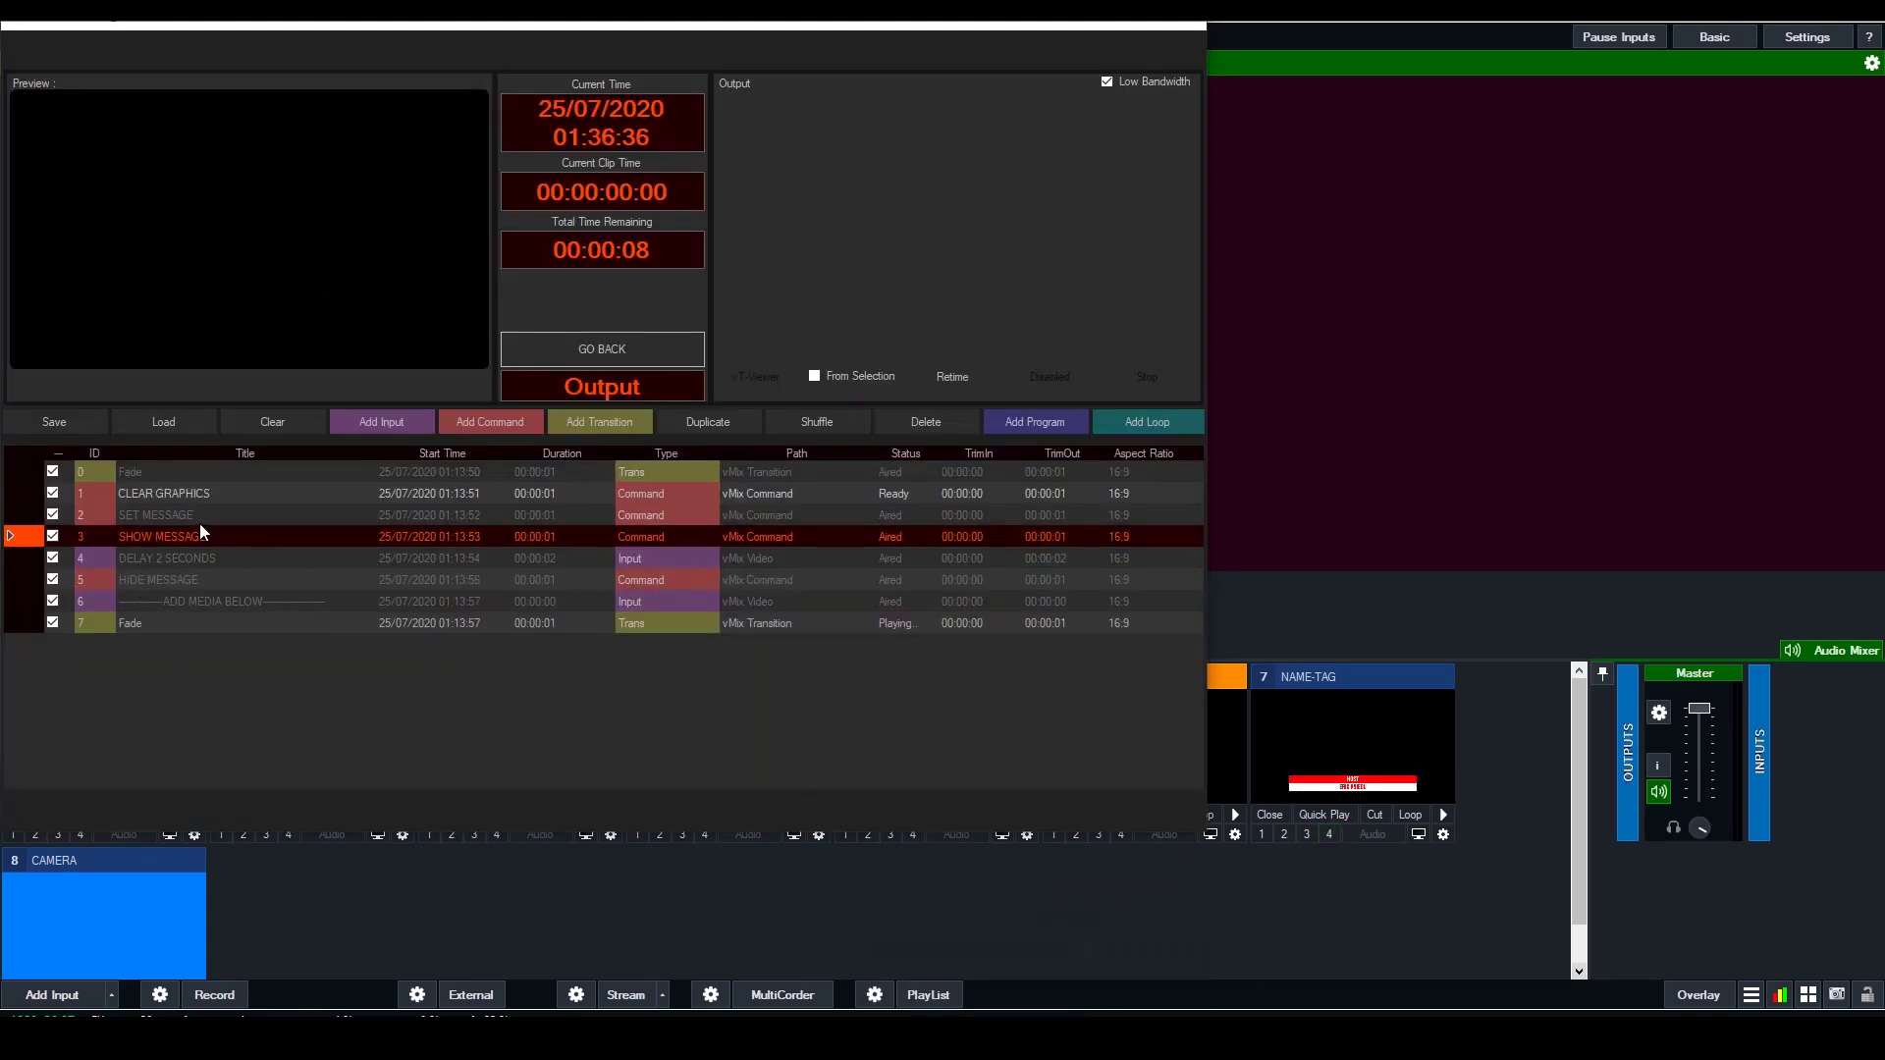
pyautogui.click(251, 601)
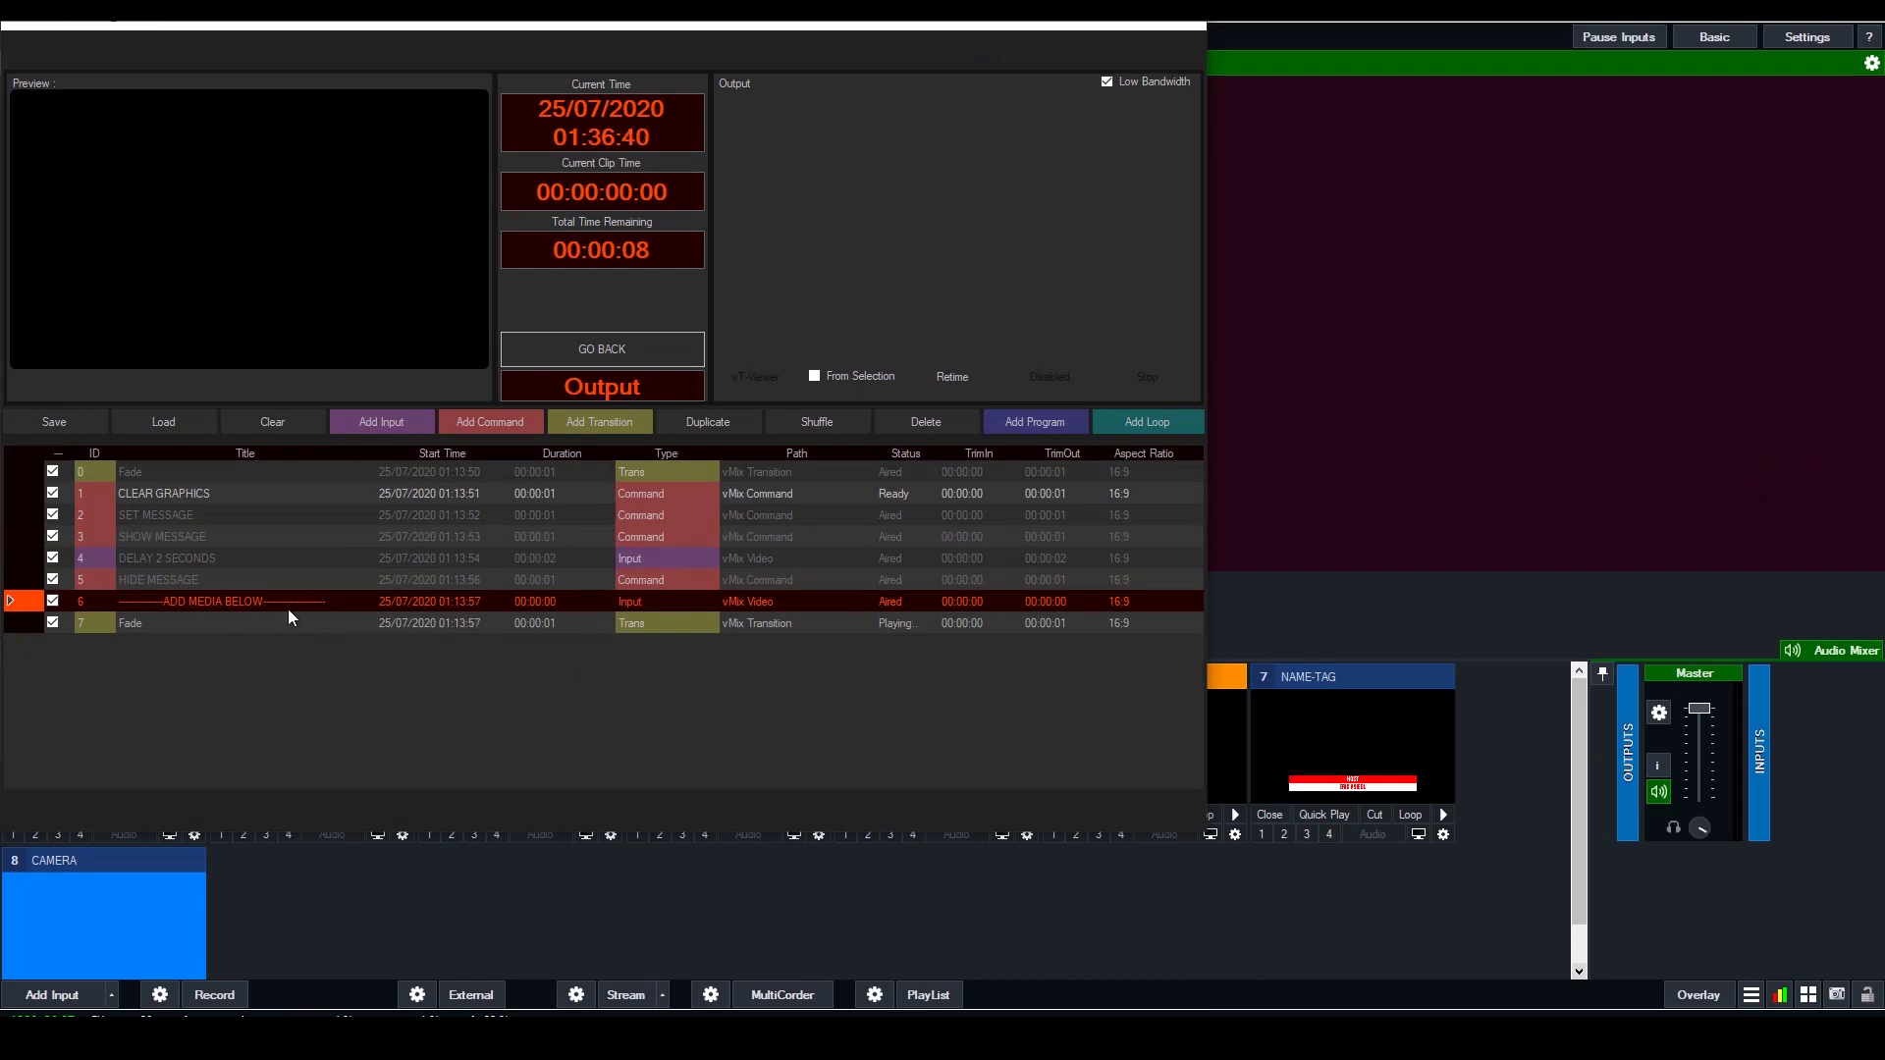
pyautogui.click(409, 422)
pyautogui.click(365, 656)
pyautogui.click(623, 355)
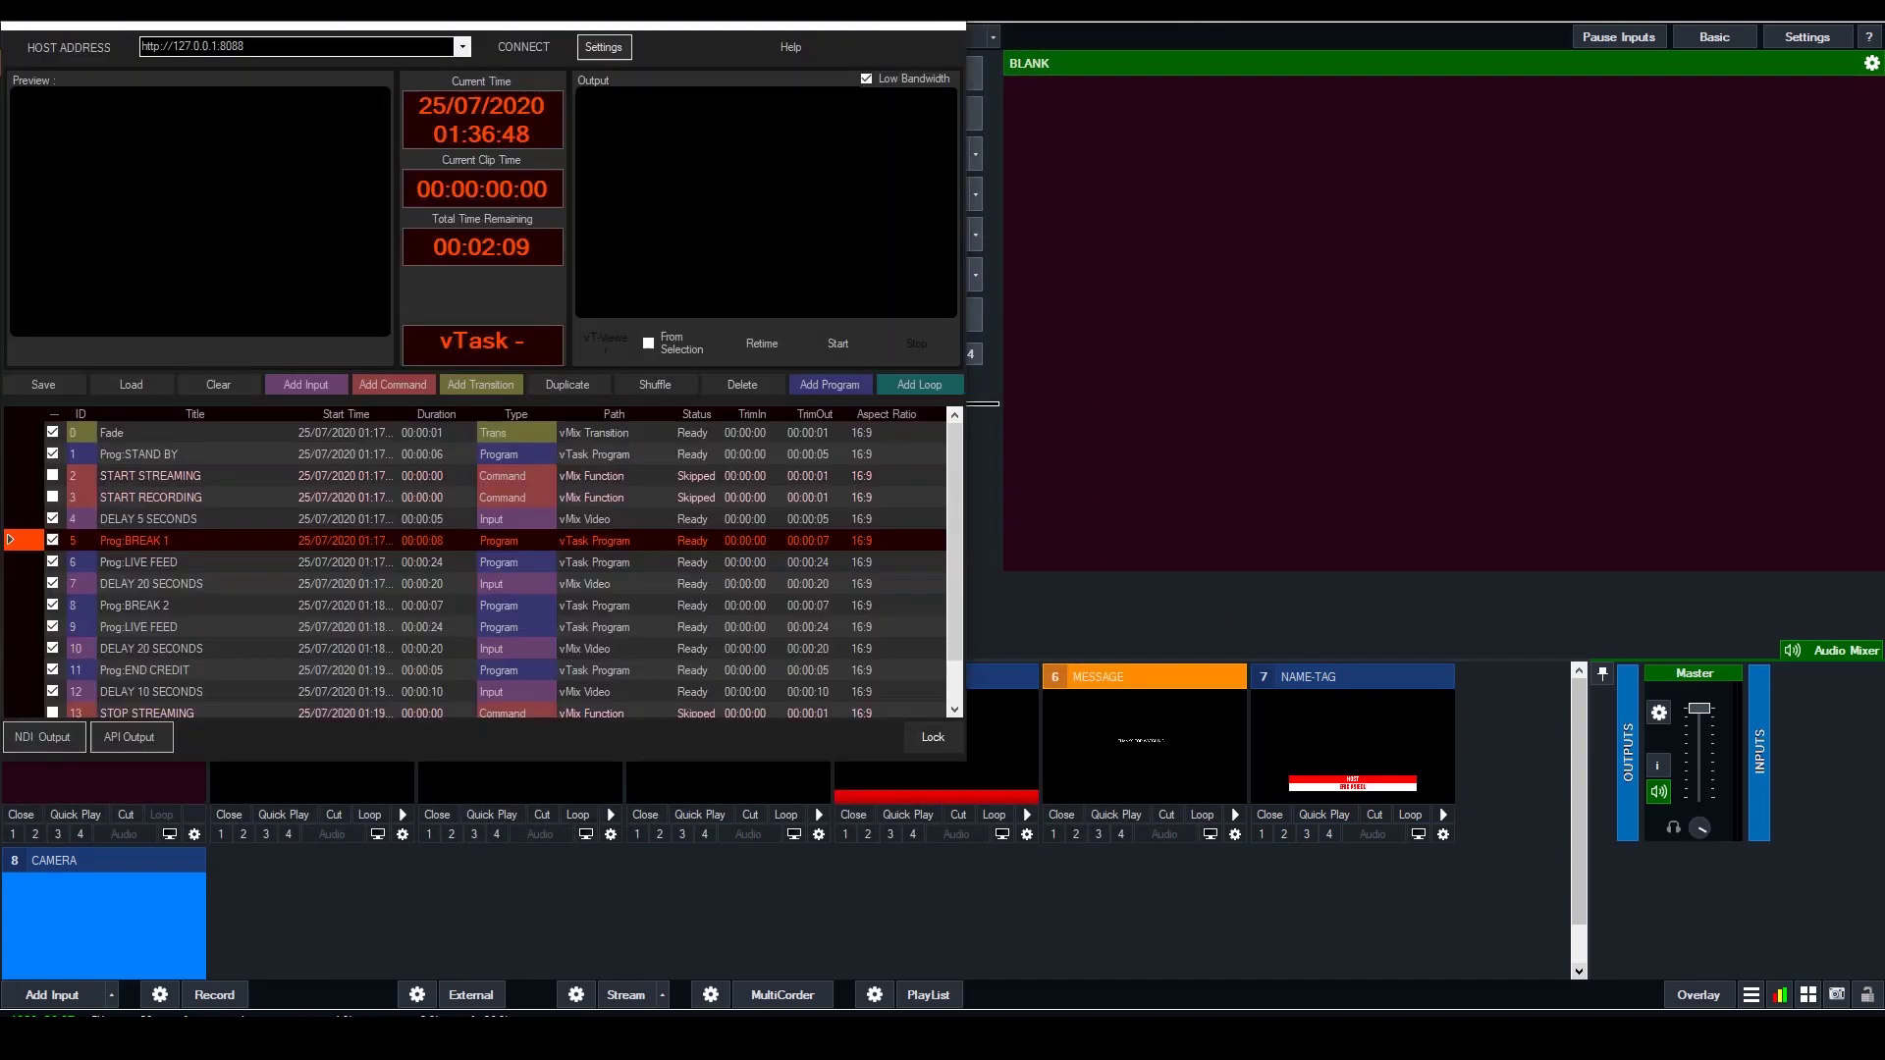
# Open the first LIVE FEED program and review its rows from CLEAR GRAPHICS through BLANK
pyautogui.click(355, 556)
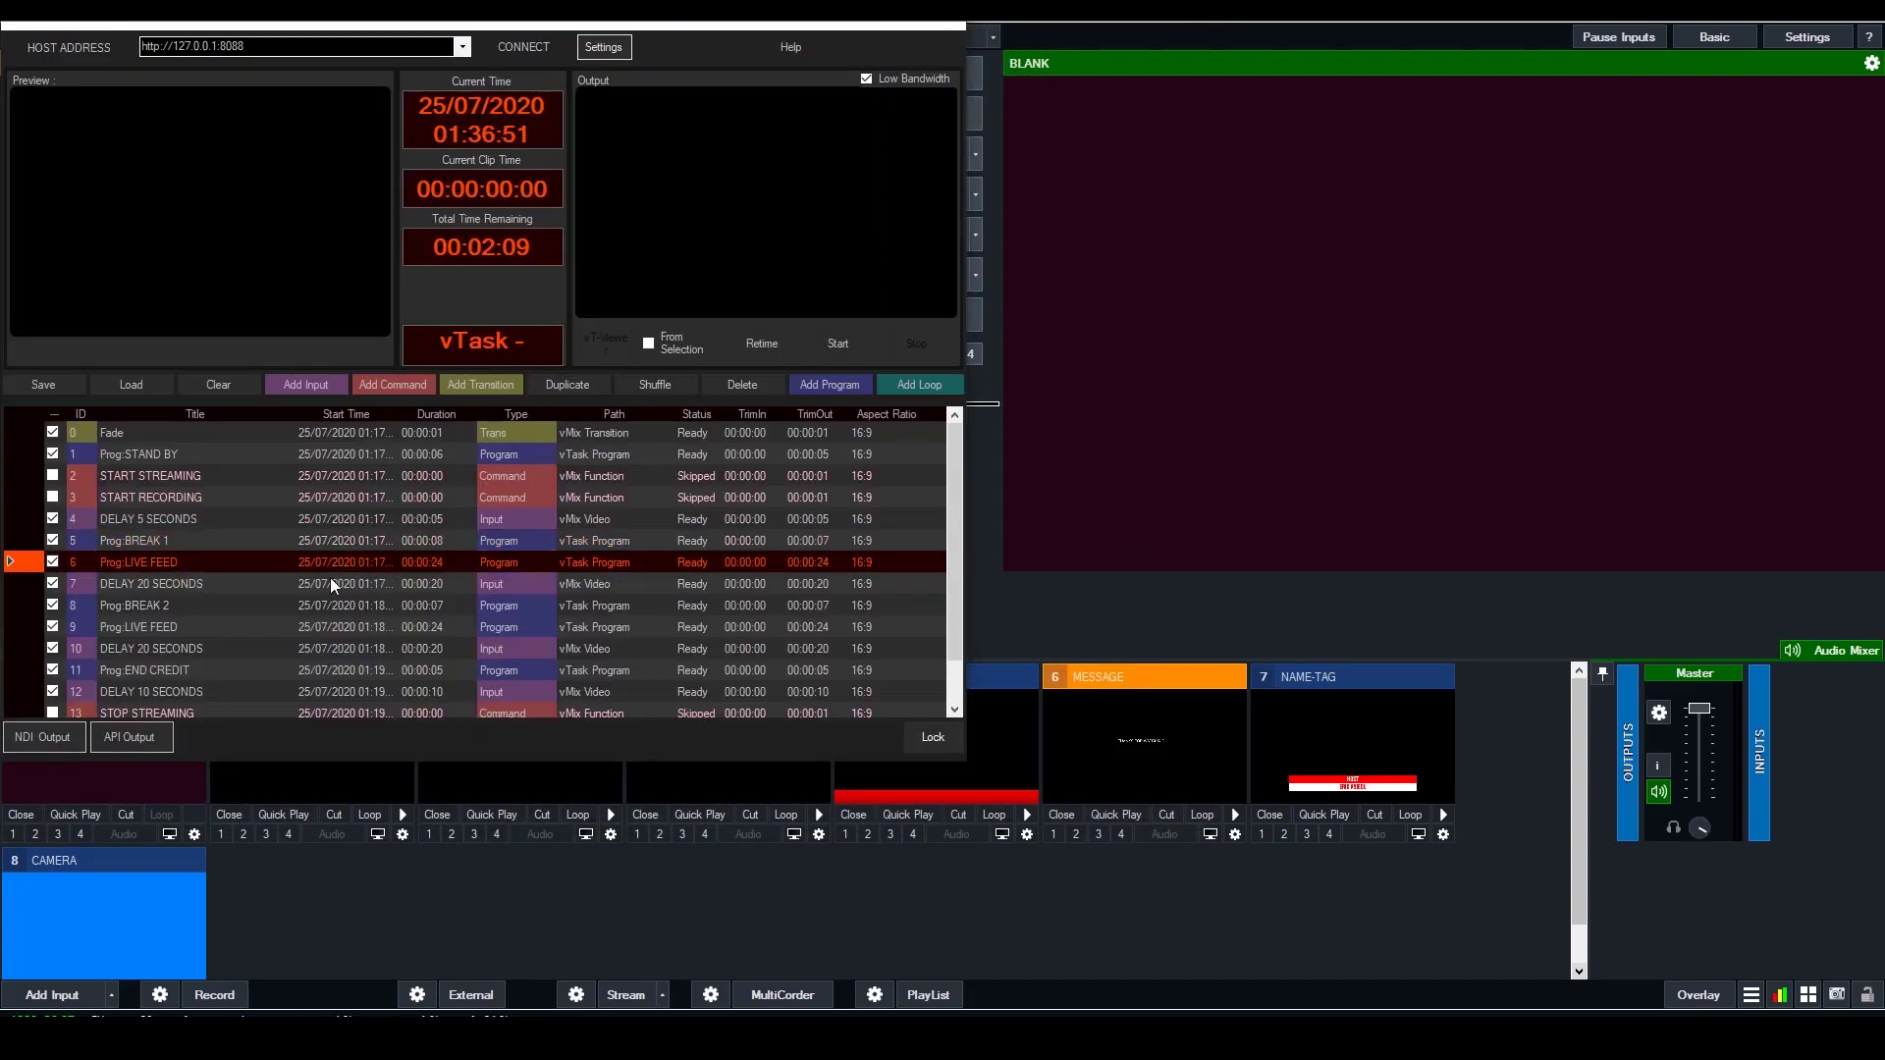
pyautogui.doubleClick(524, 561)
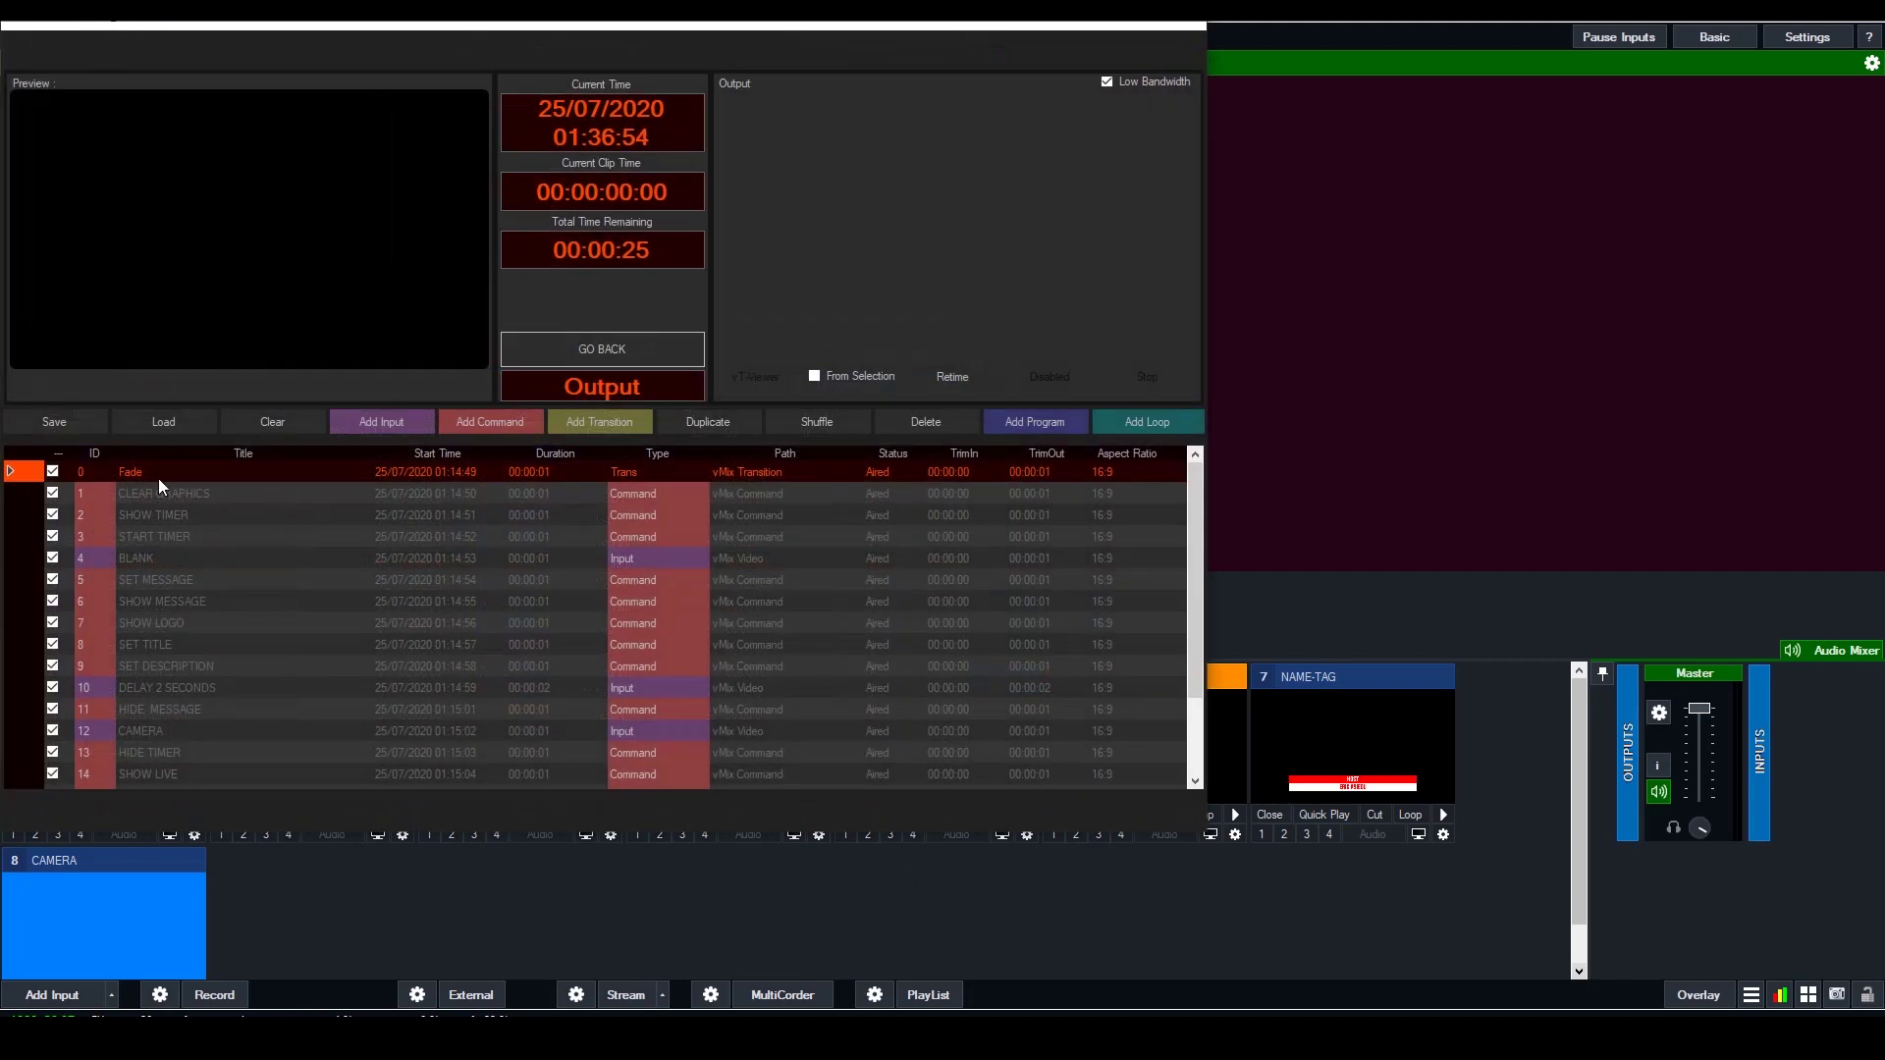
pyautogui.click(208, 491)
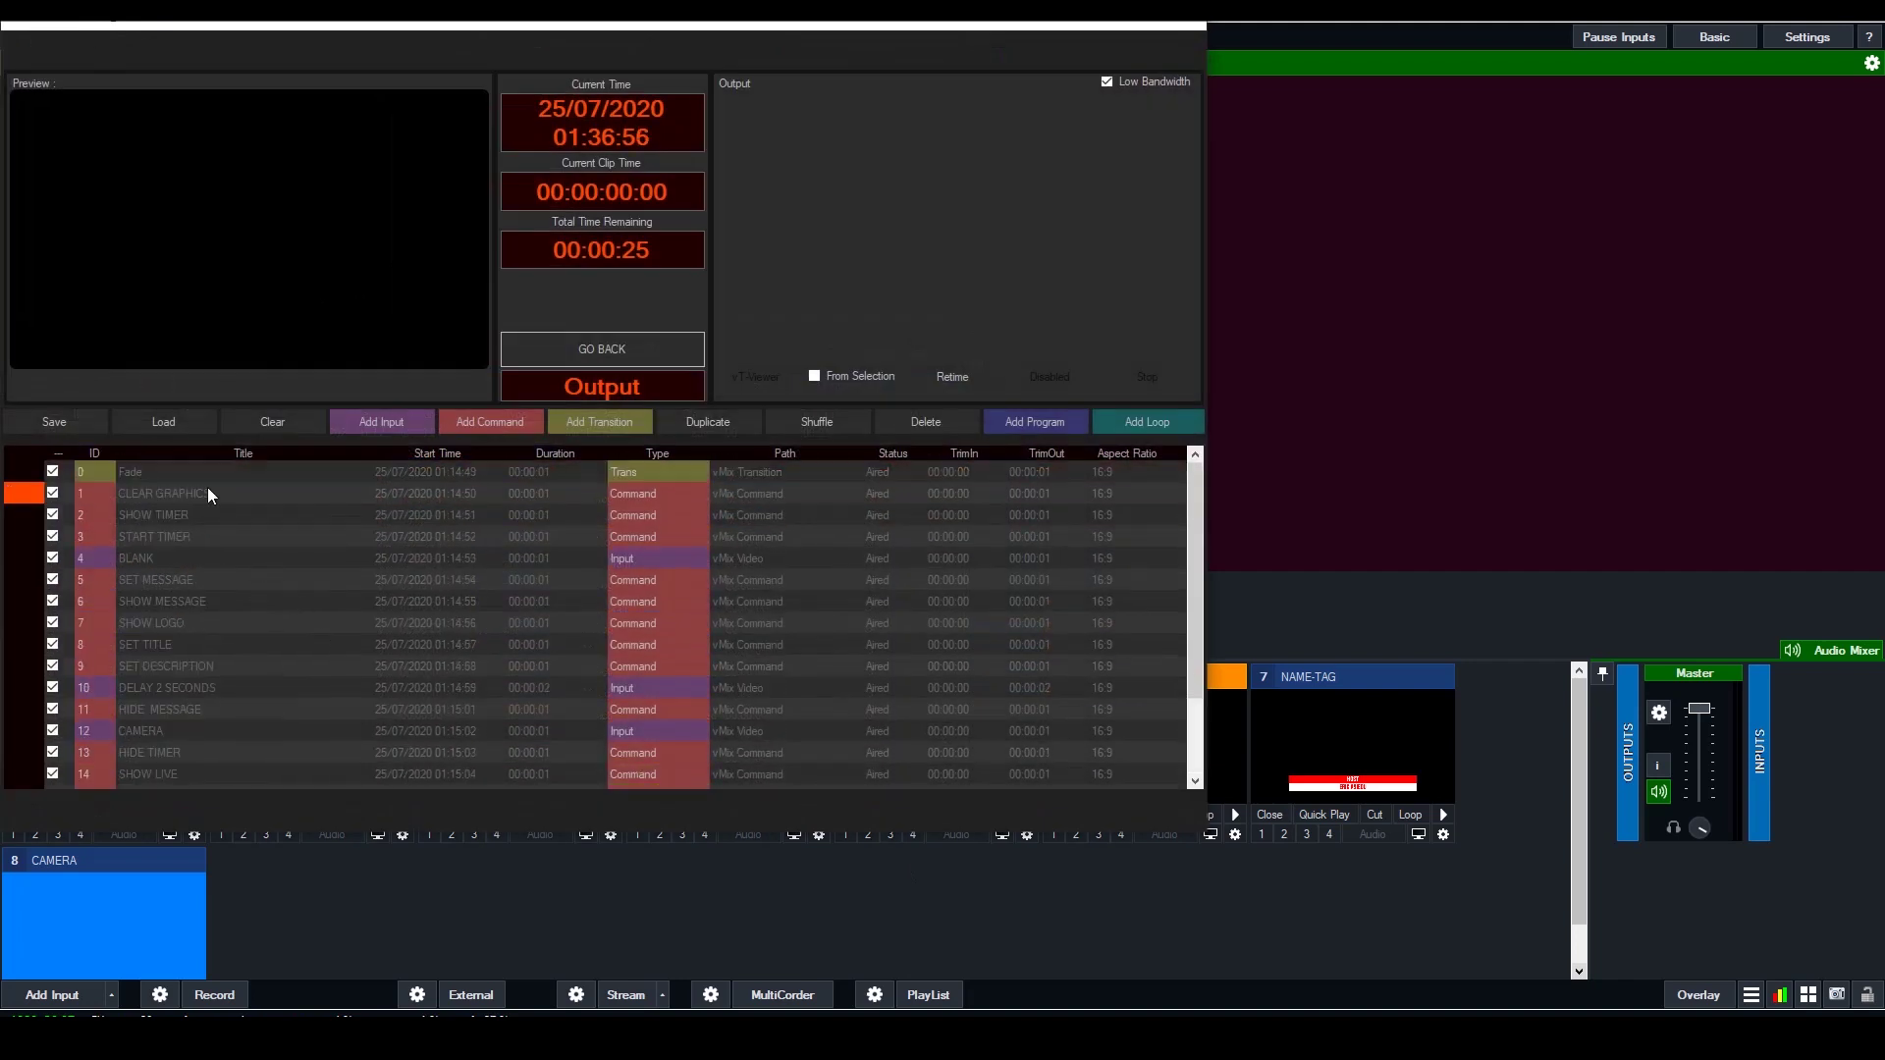
pyautogui.click(206, 517)
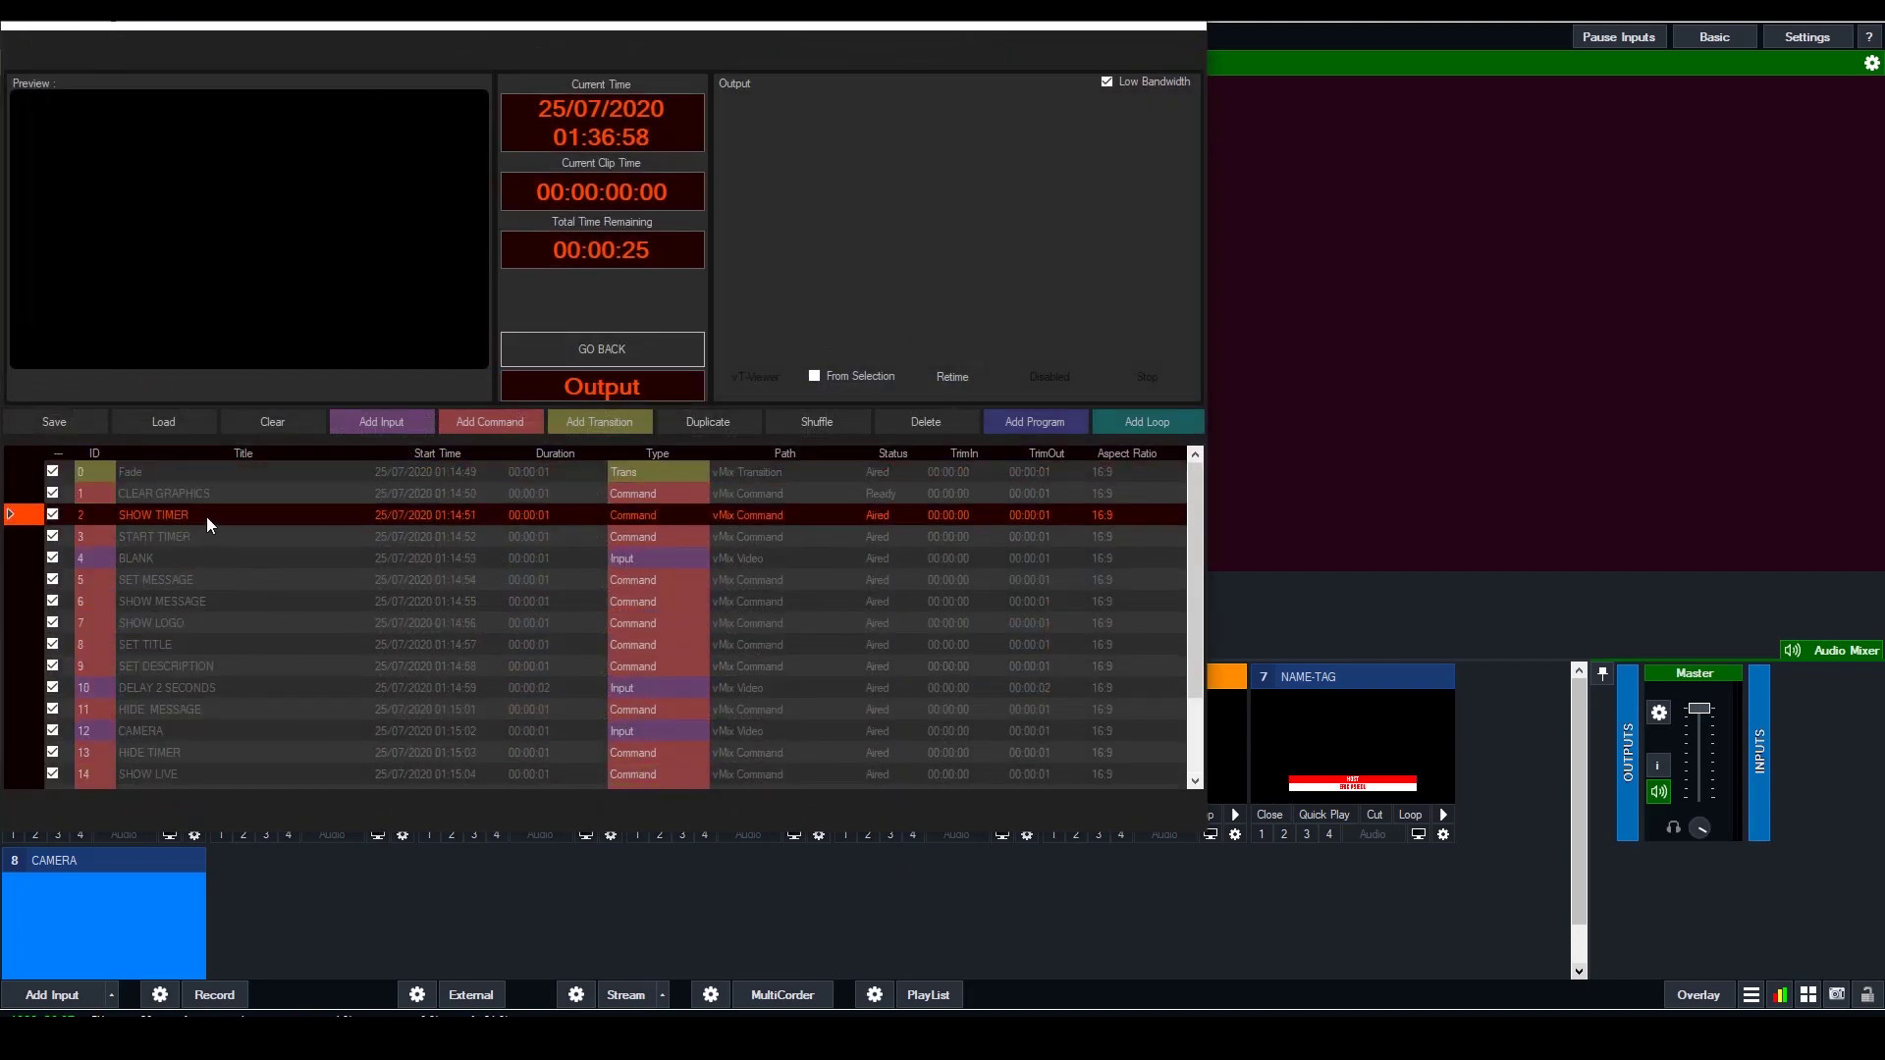
pyautogui.click(216, 538)
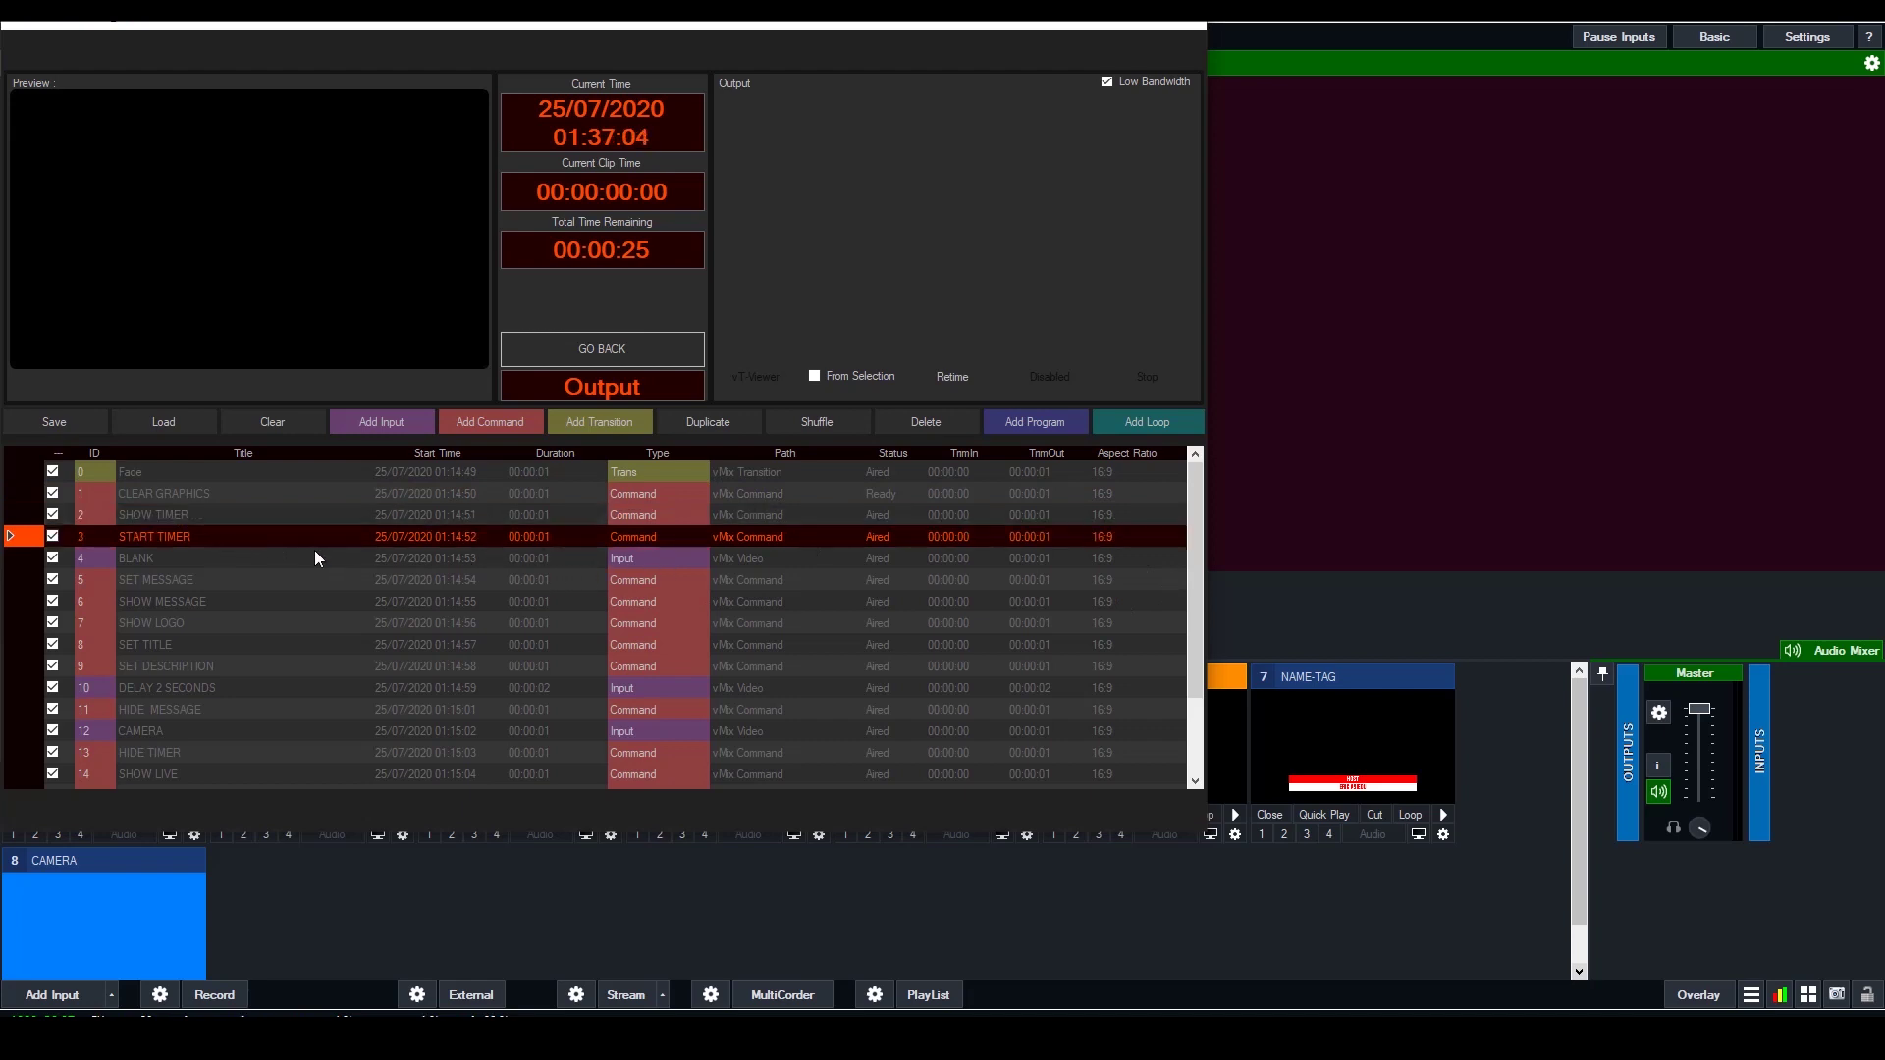
pyautogui.click(239, 561)
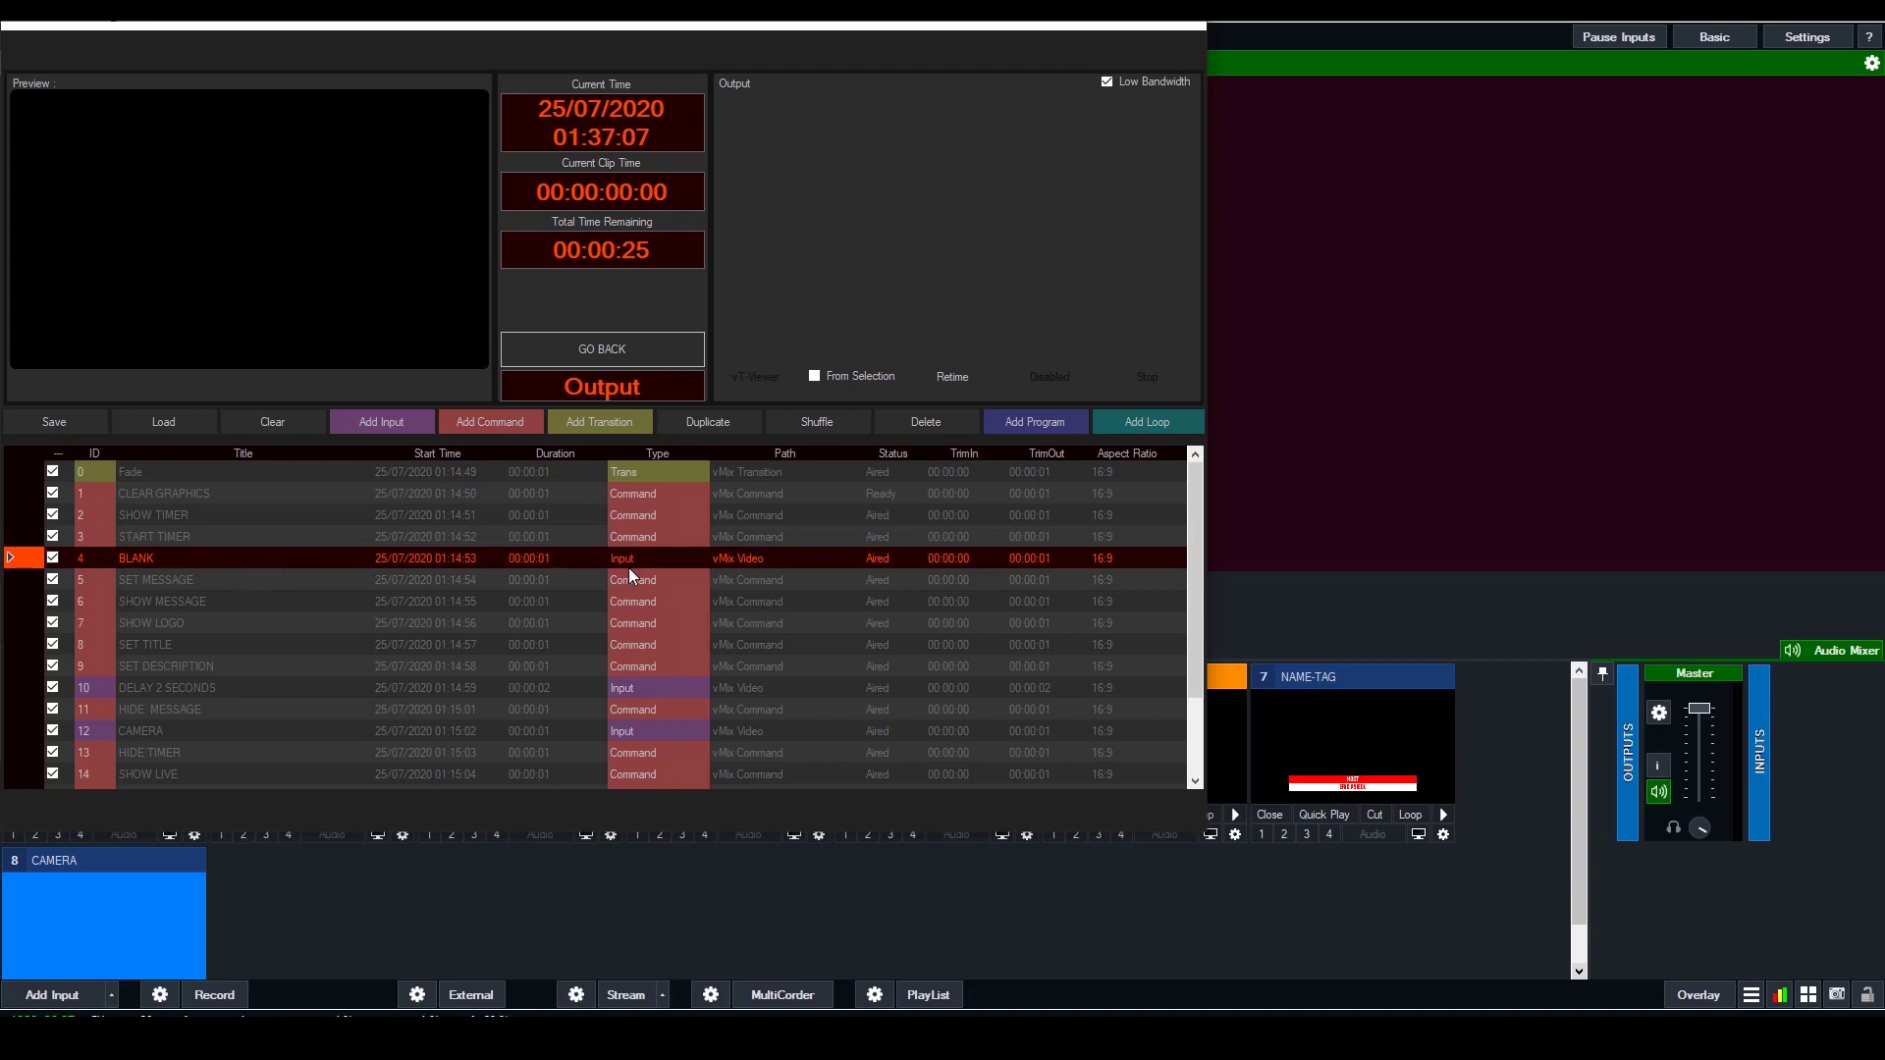
# Examine the SET MESSAGE command's properties in the LIVE FEED program, and check the SHOW MESSAGE row
pyautogui.click(255, 583)
pyautogui.doubleClick(651, 581)
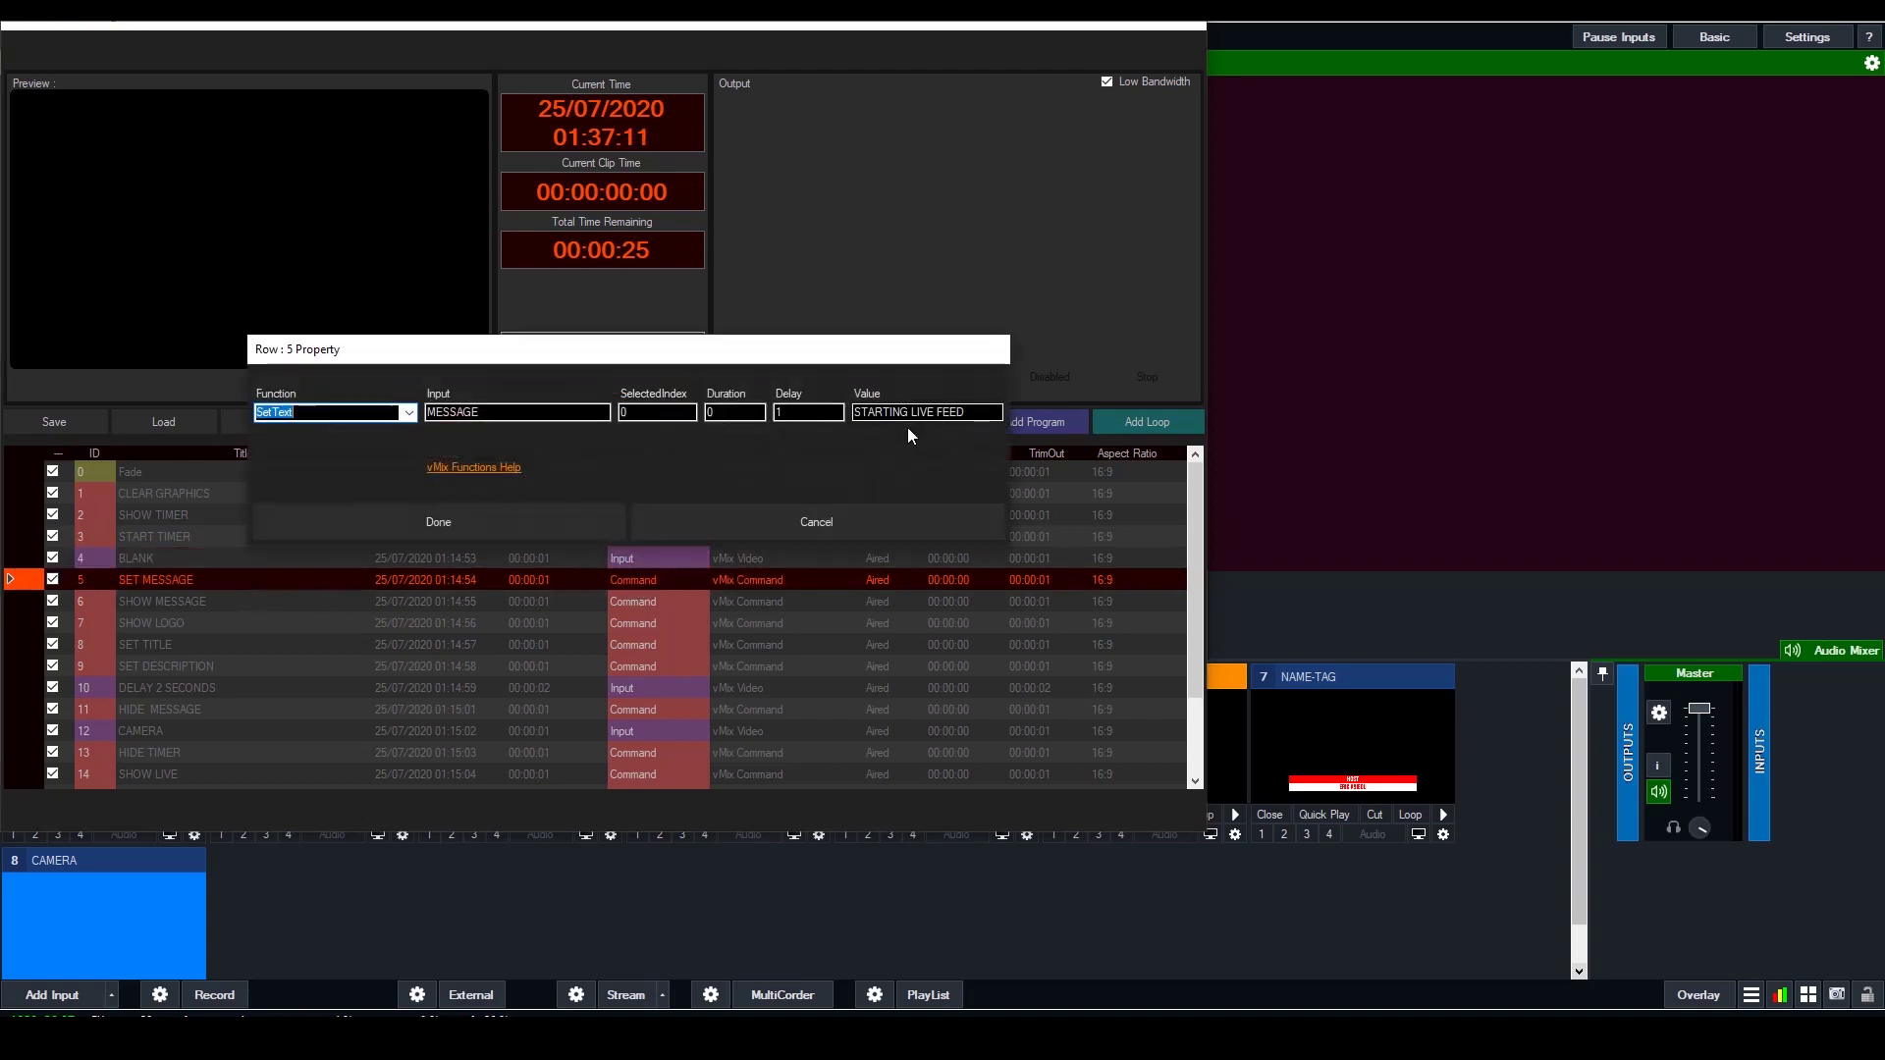
pyautogui.click(433, 511)
pyautogui.click(222, 597)
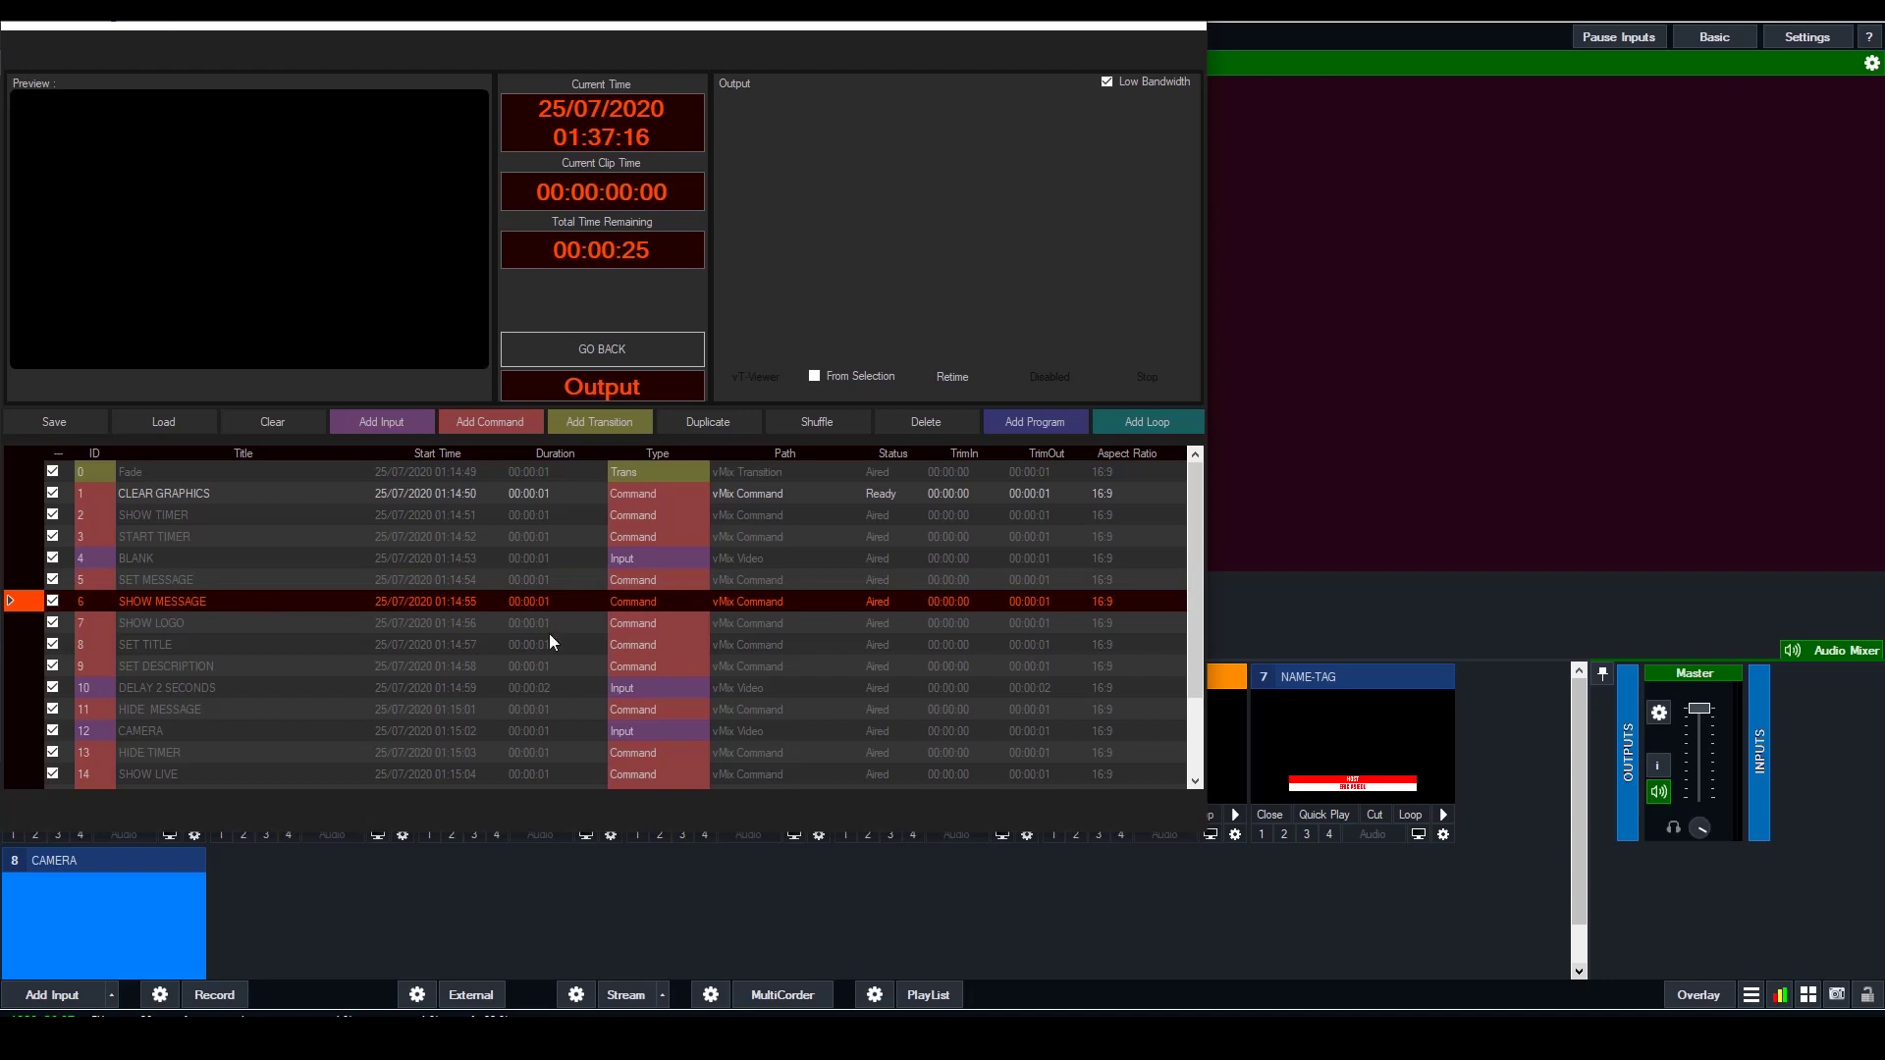
# Examine the properties of the SET TITLE and SET DESCRIPTION commands that fill the NAME-TAG input
pyautogui.click(269, 634)
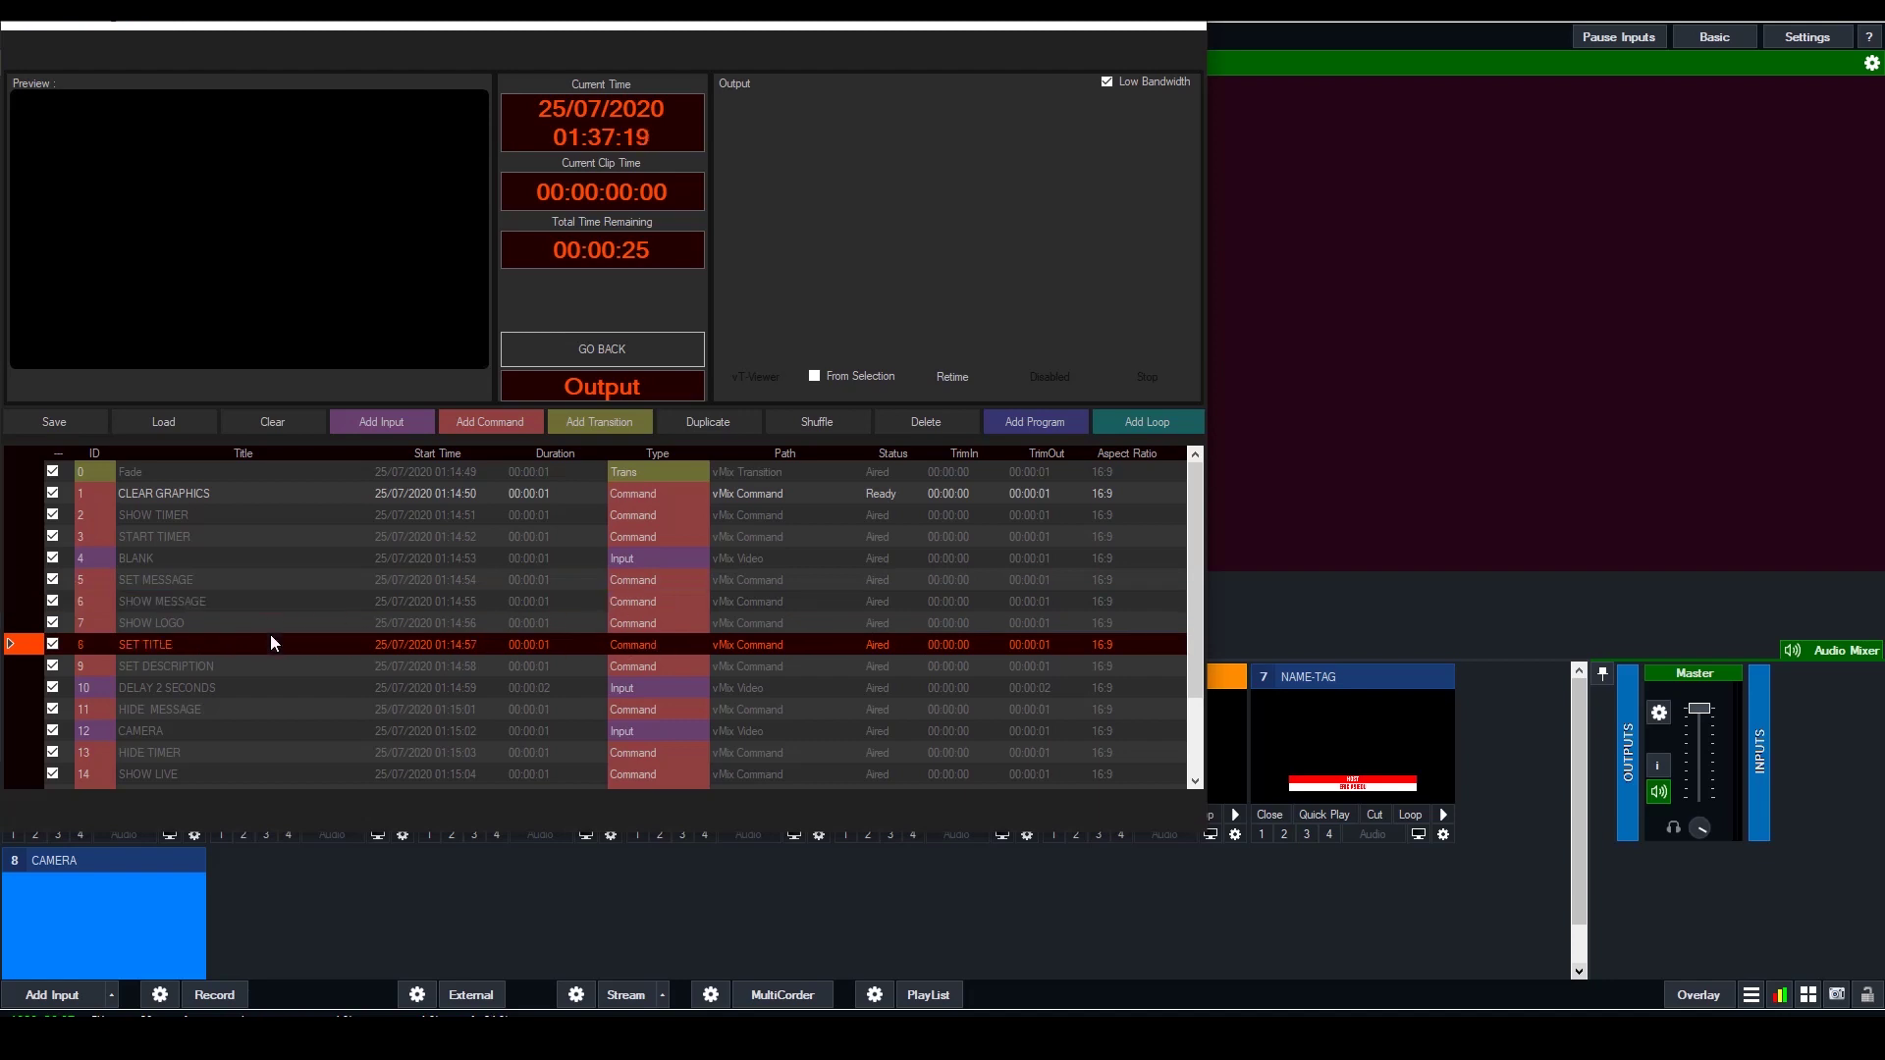
pyautogui.click(277, 627)
pyautogui.click(493, 644)
pyautogui.doubleClick(664, 644)
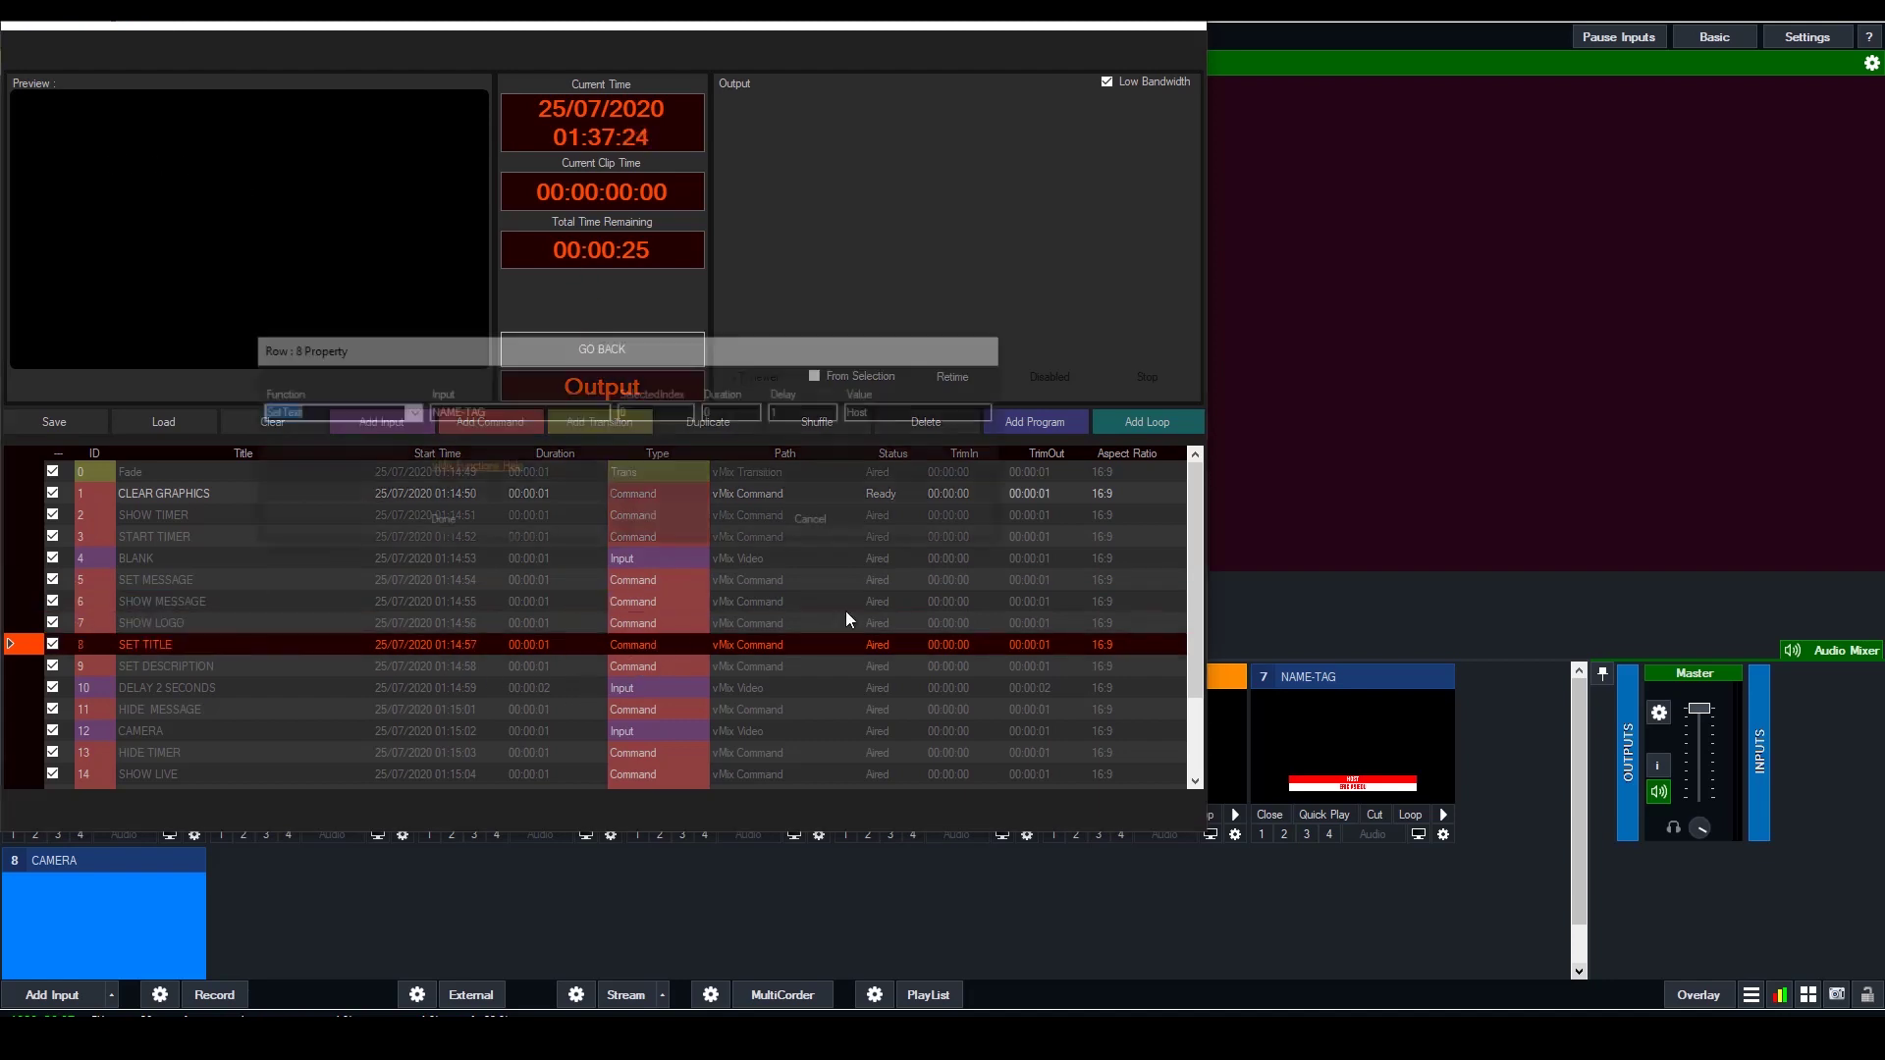
pyautogui.click(816, 521)
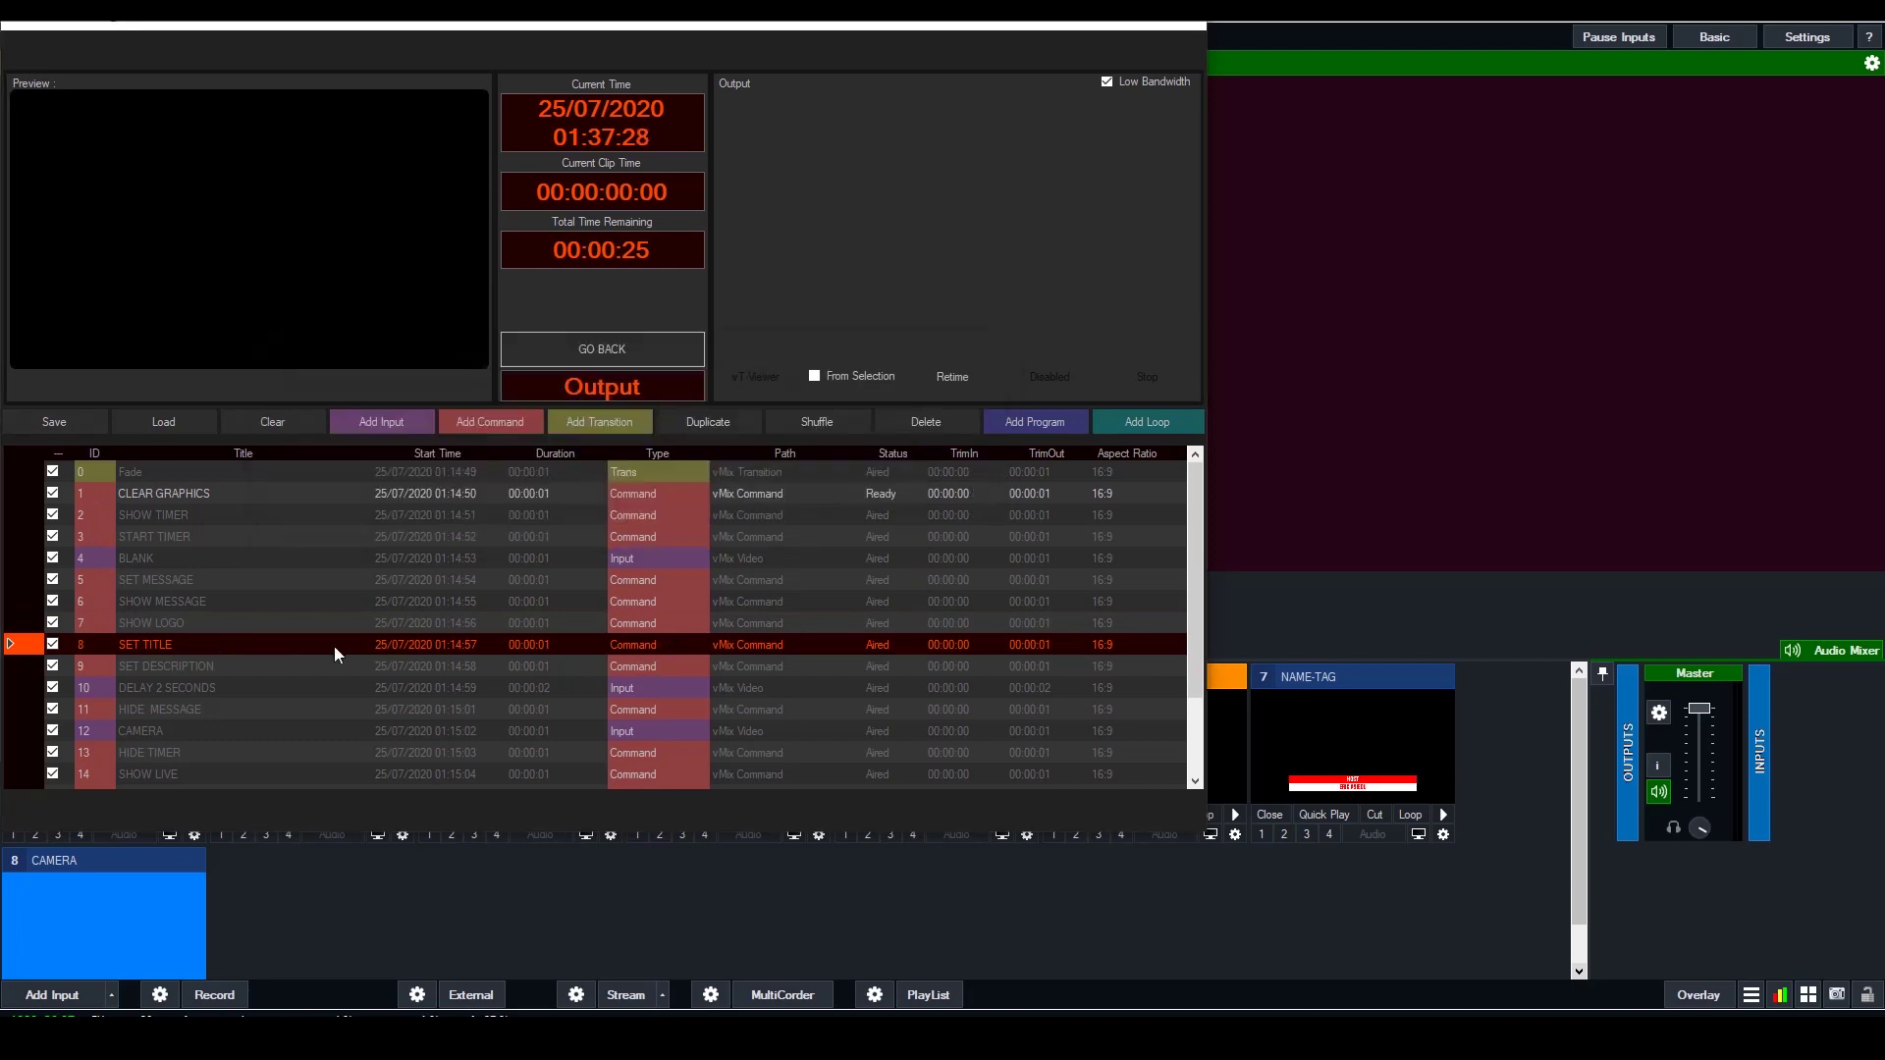
pyautogui.click(285, 666)
pyautogui.doubleClick(633, 666)
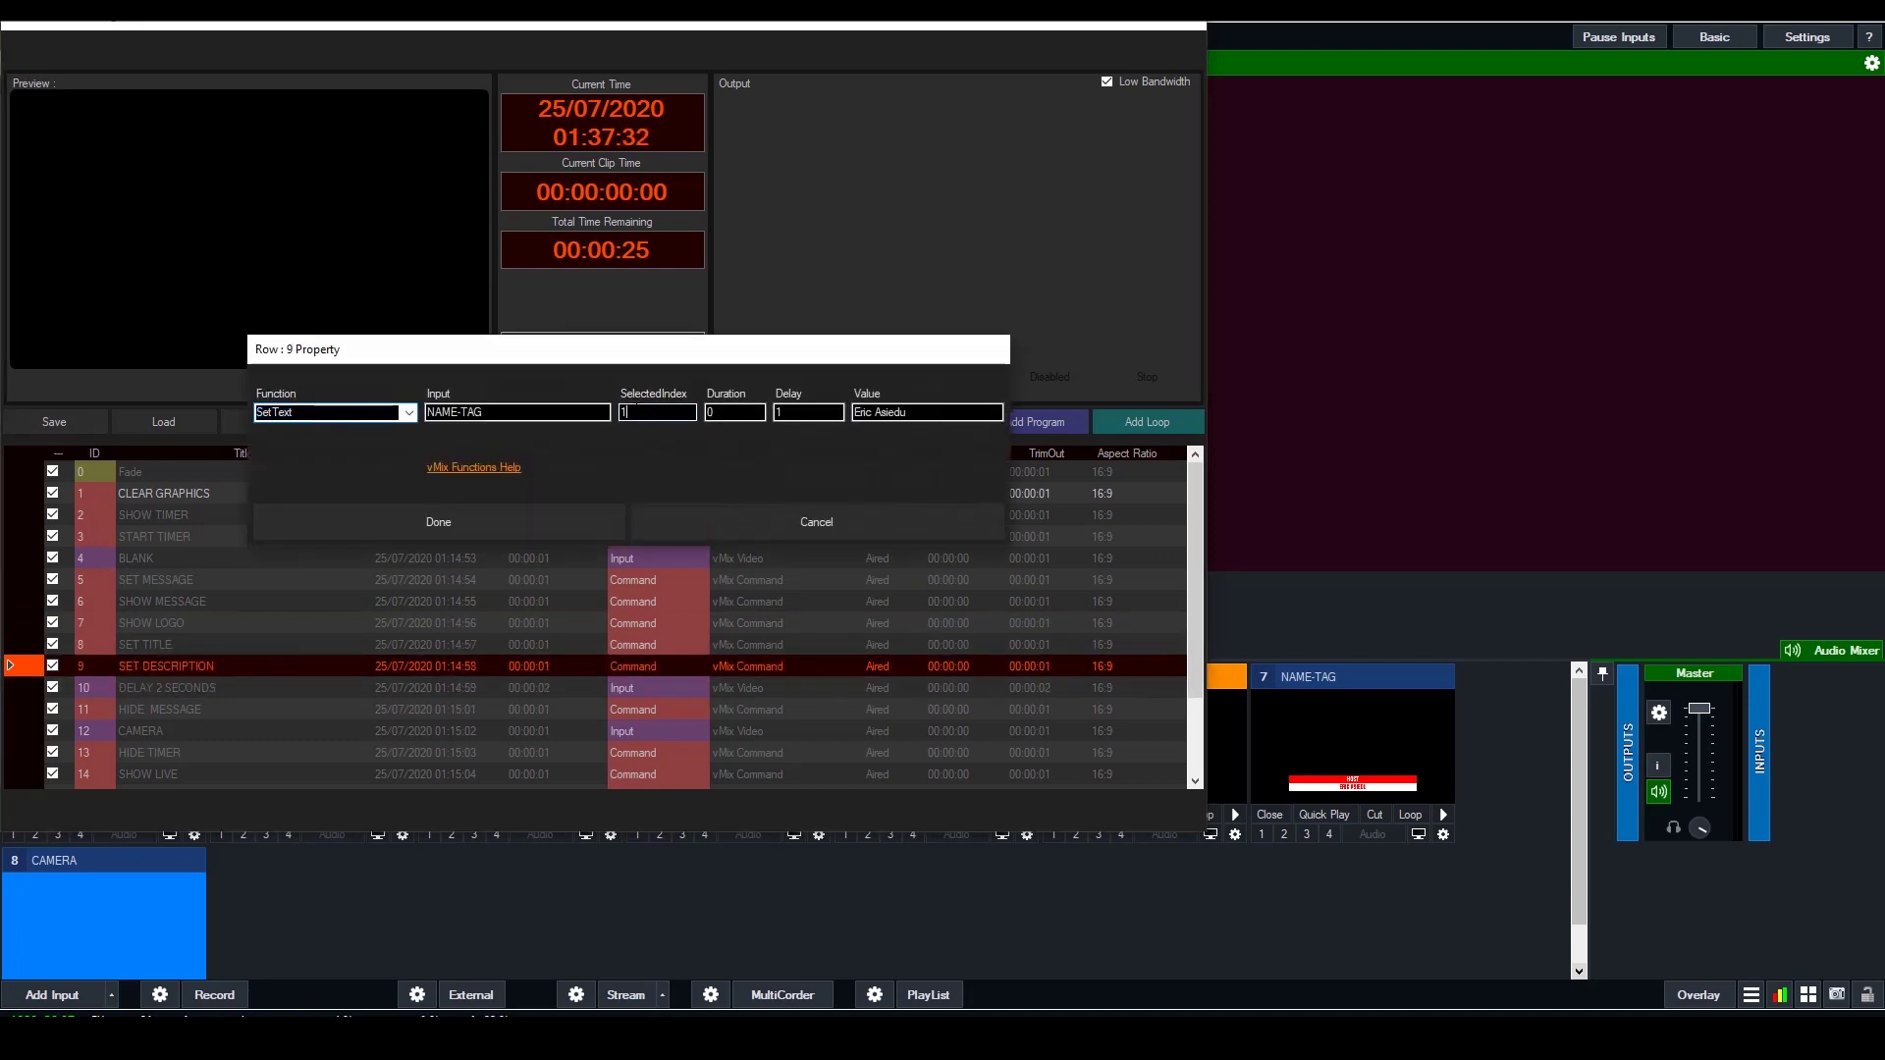
pyautogui.click(589, 521)
# Review the remaining LIVE FEED rows from DELAY 2 SECONDS through HIDE NAME TAG, and return to the main list
pyautogui.click(290, 689)
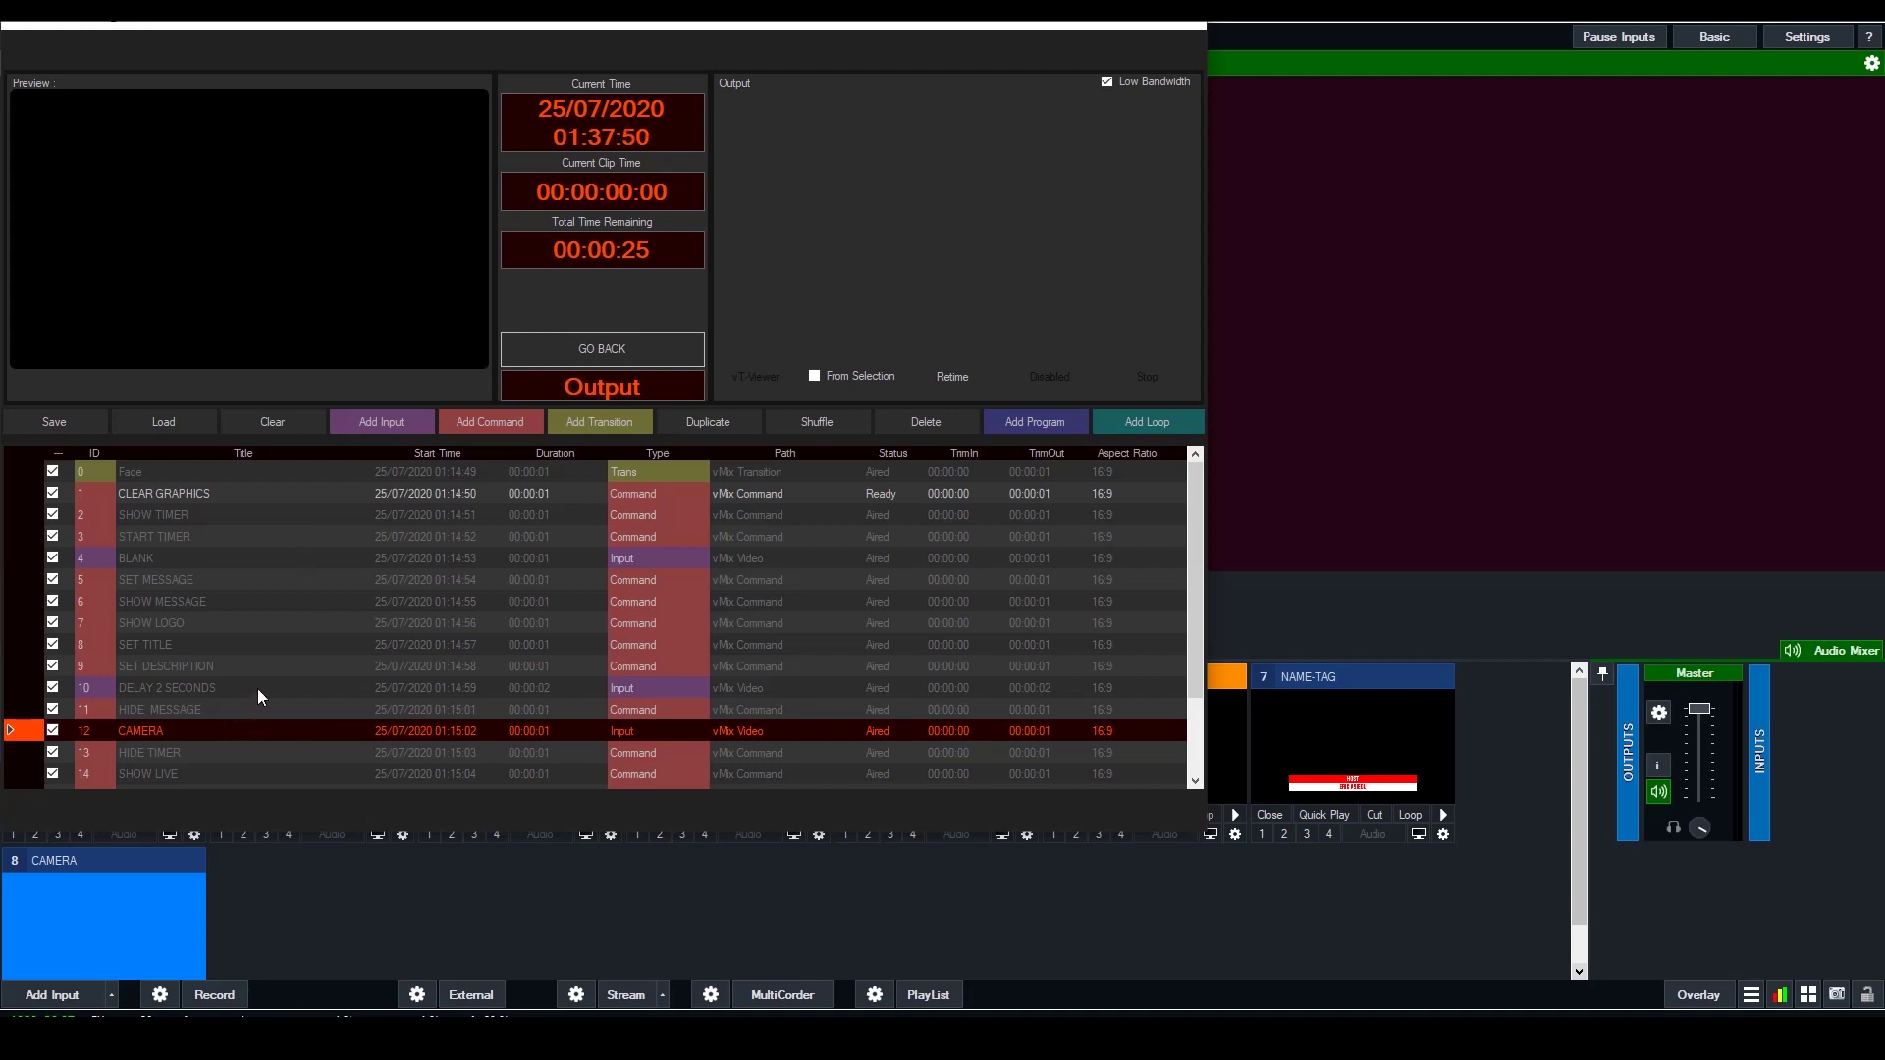
pyautogui.doubleClick(271, 517)
pyautogui.scroll(-2, 191, 734)
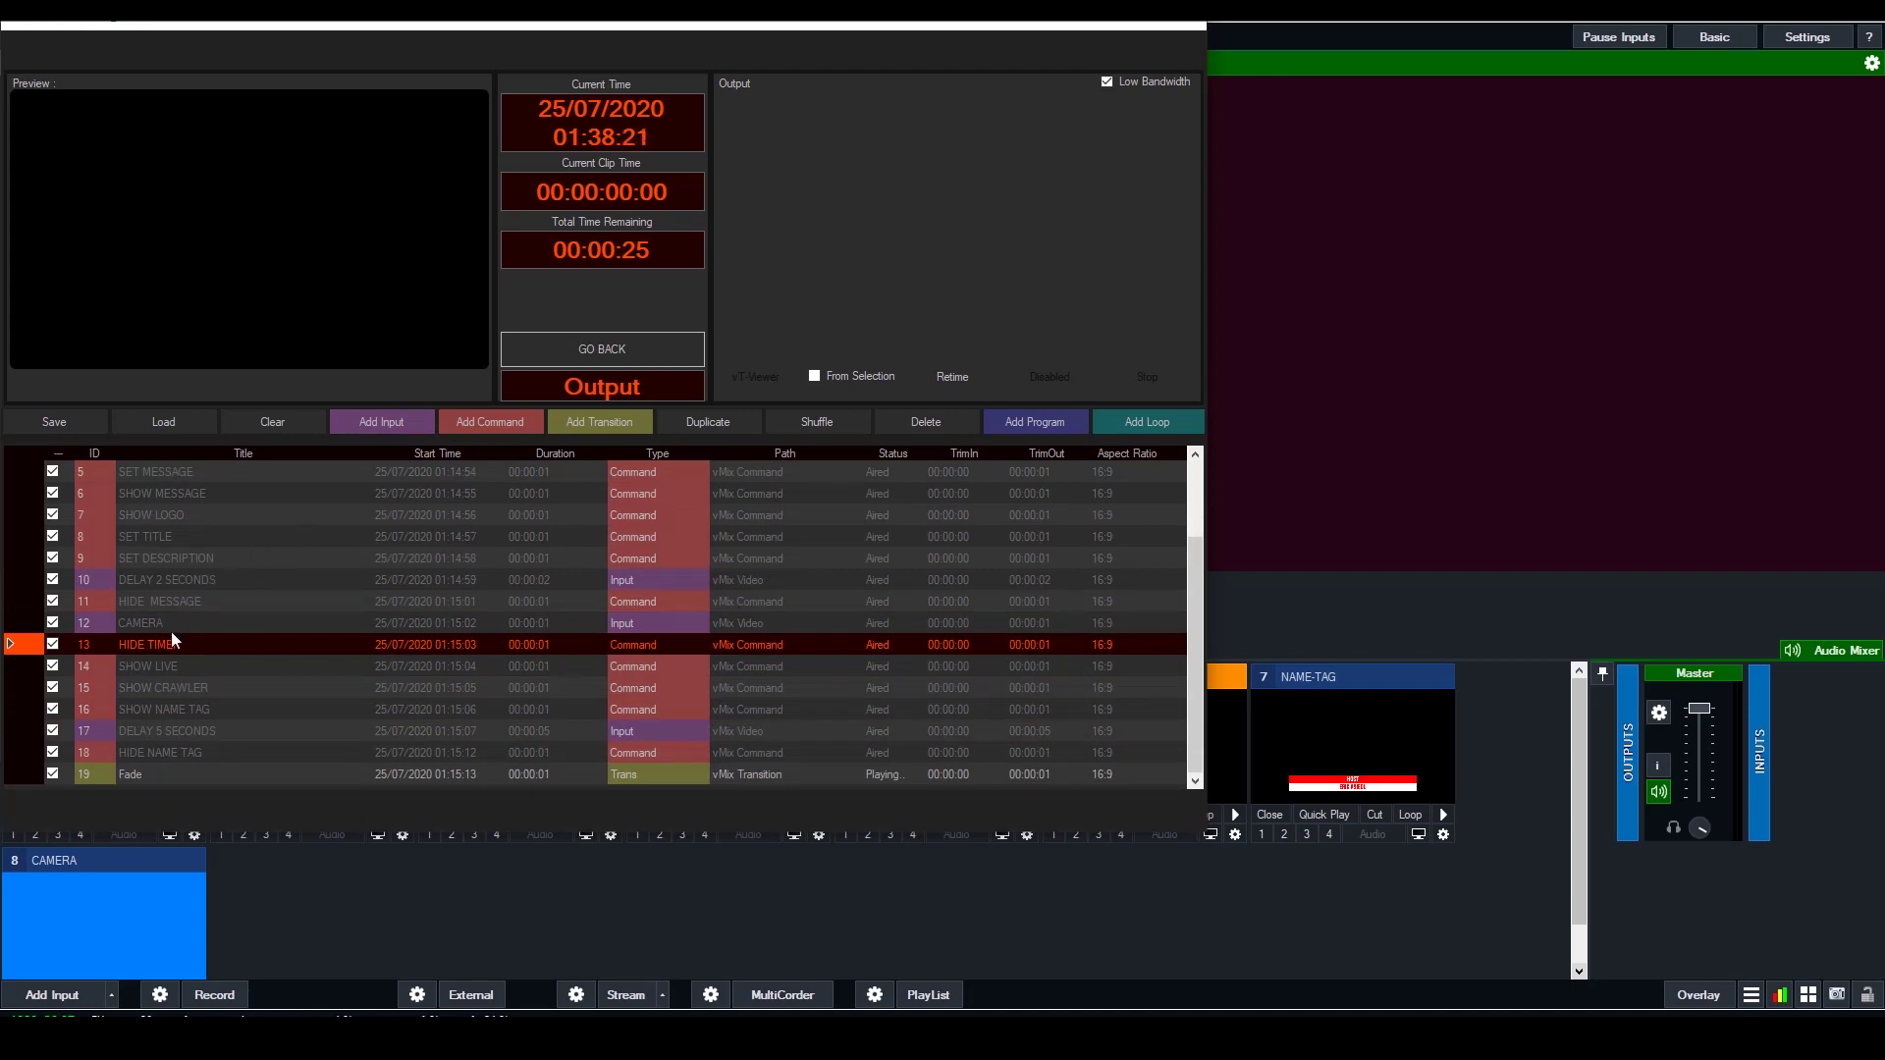
pyautogui.click(155, 666)
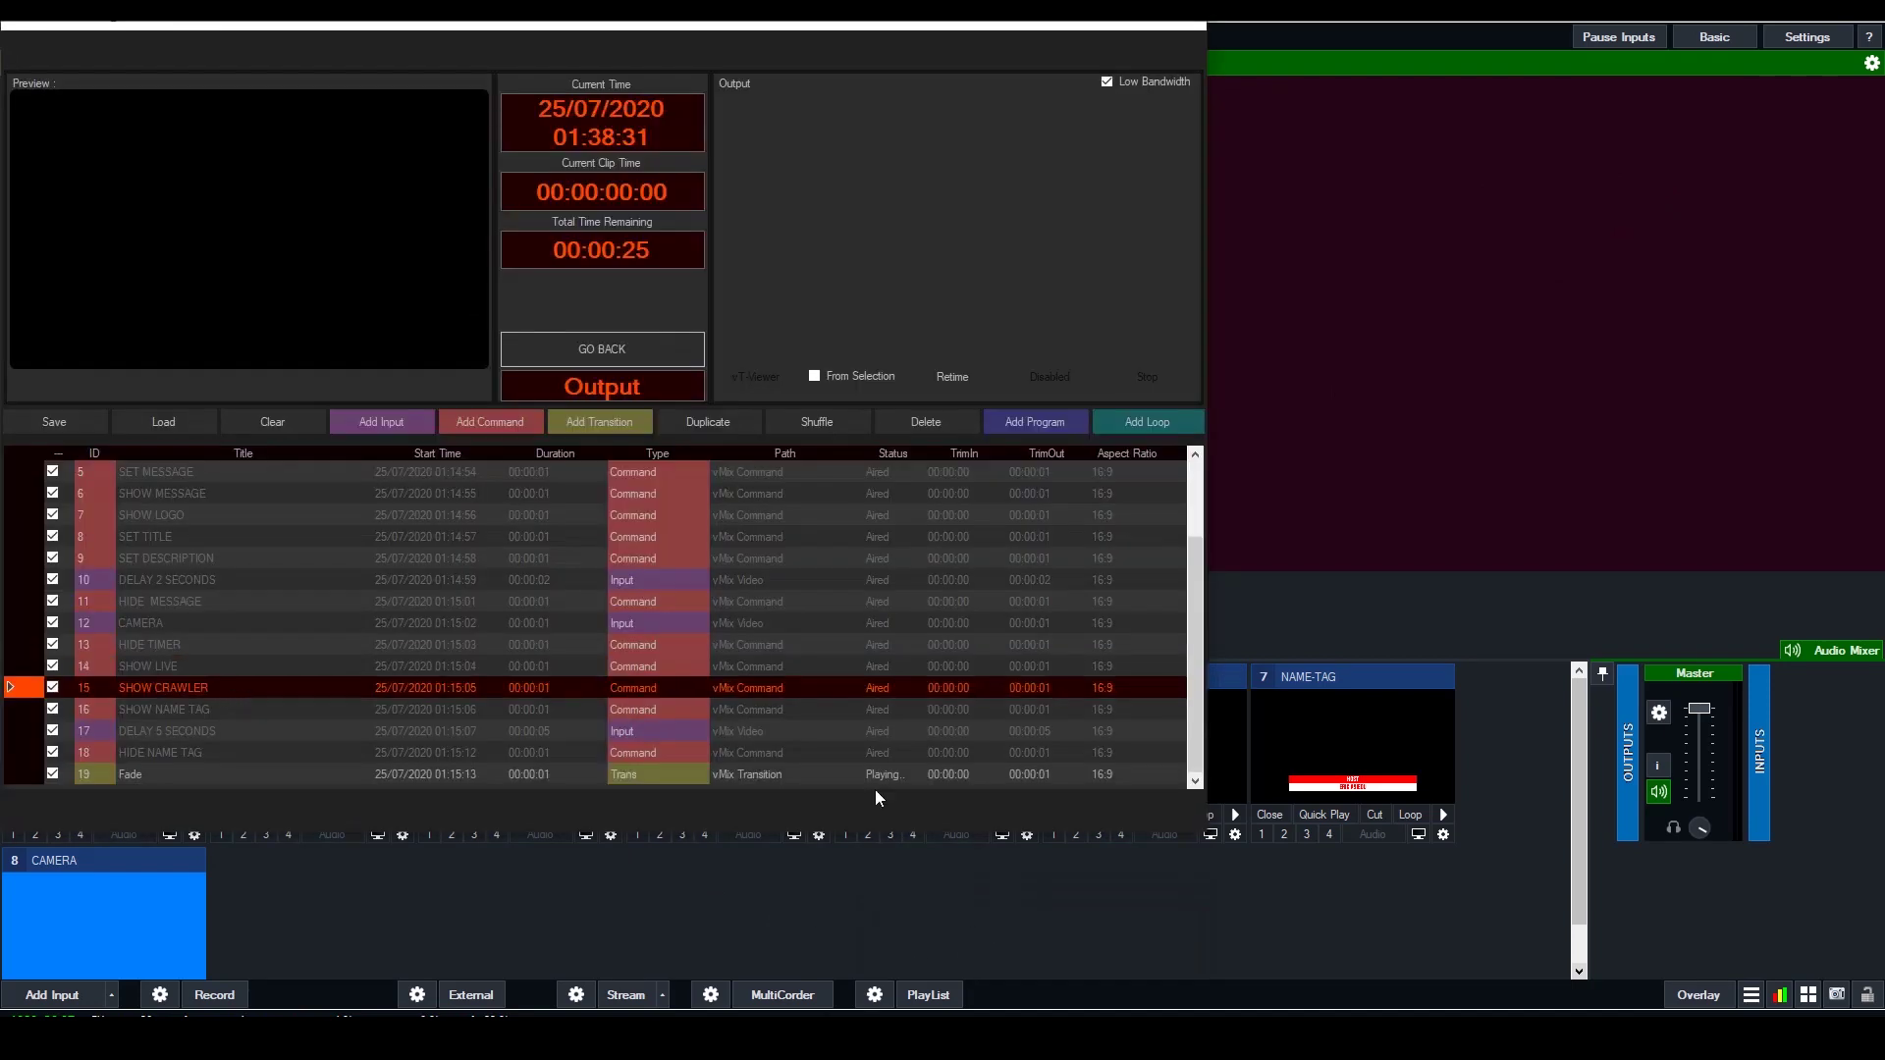
pyautogui.click(239, 713)
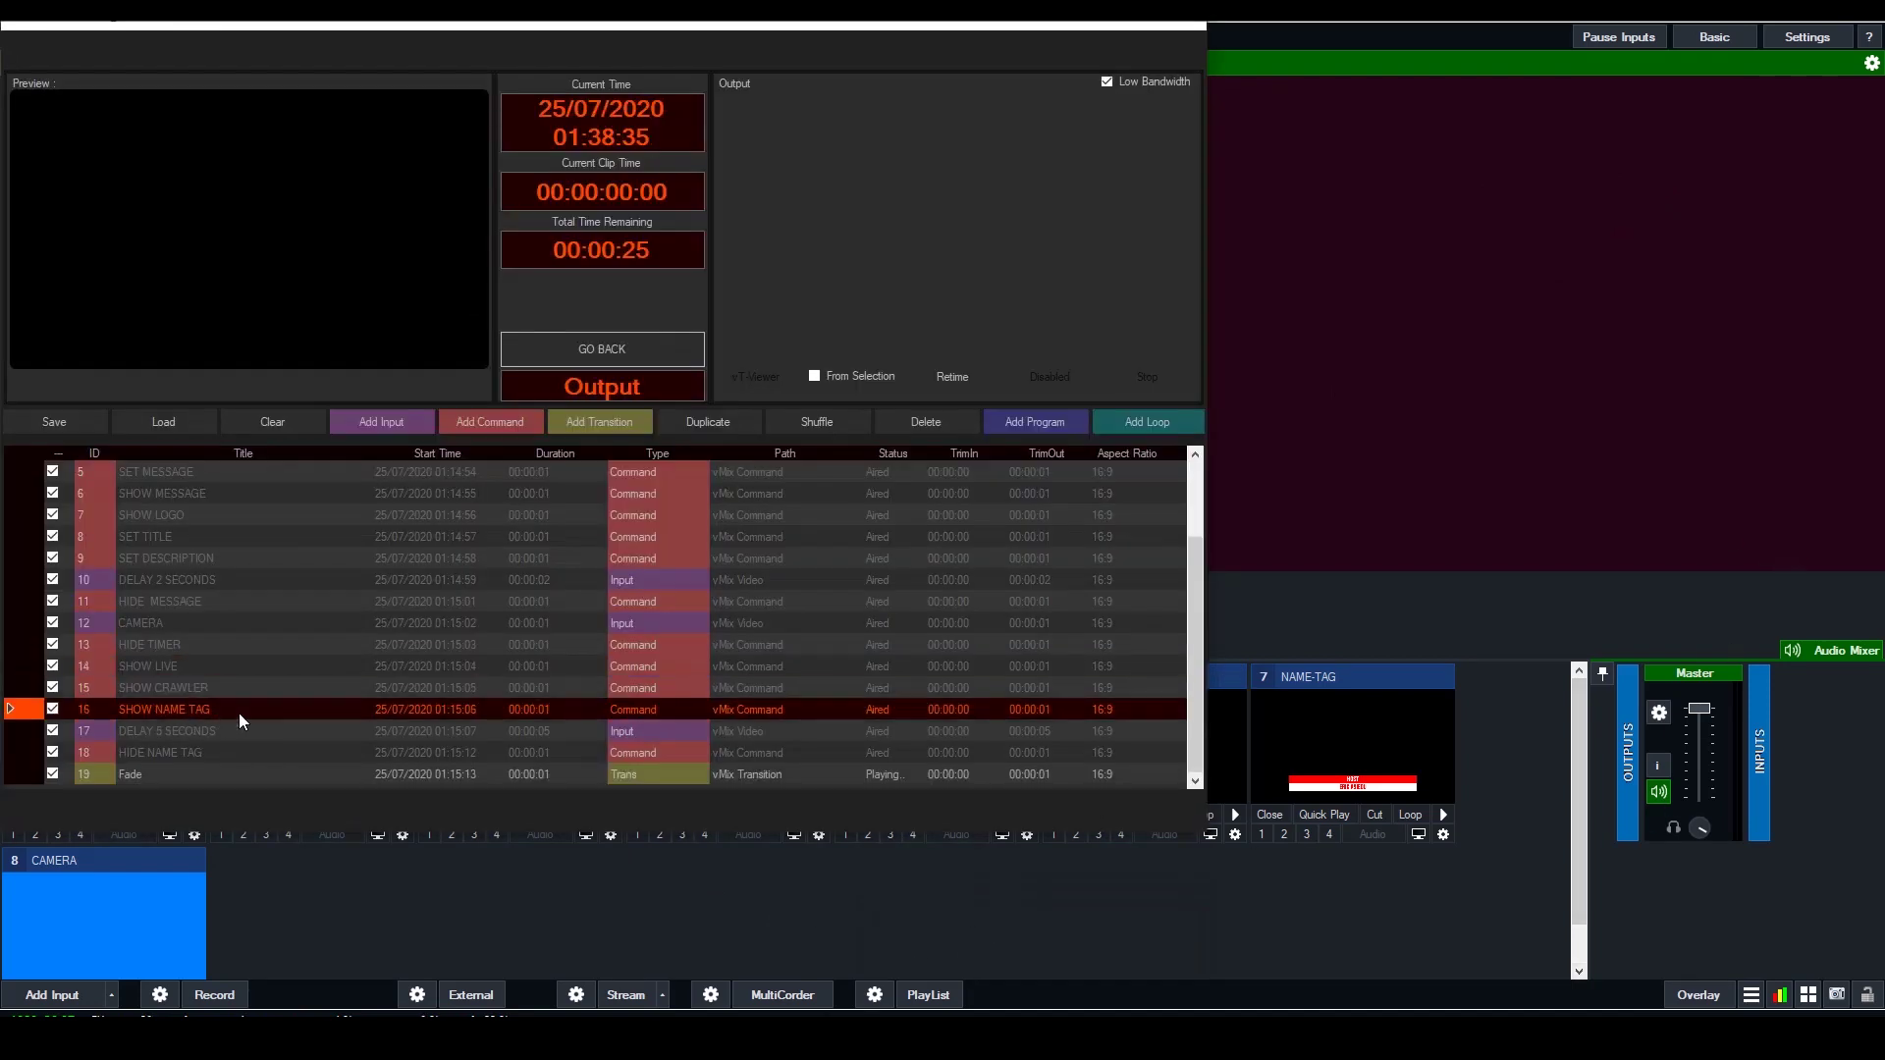
pyautogui.click(301, 736)
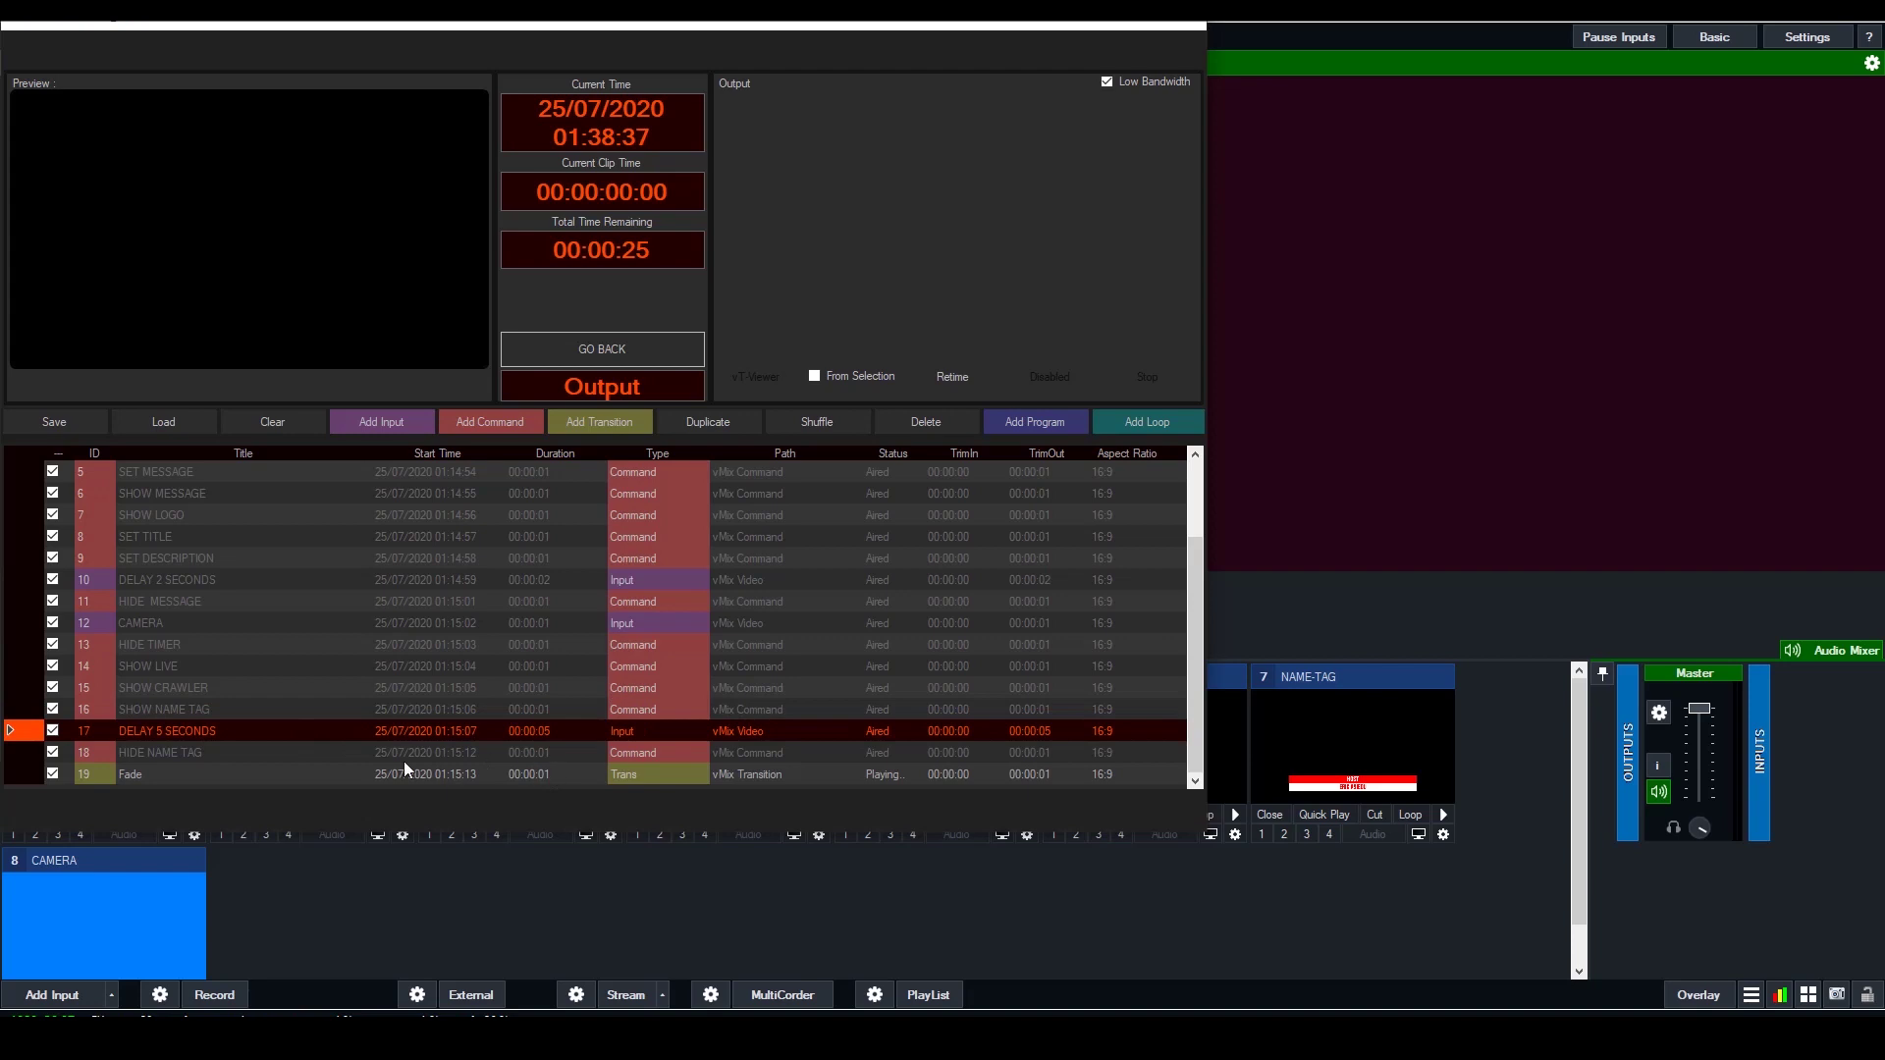
pyautogui.click(312, 751)
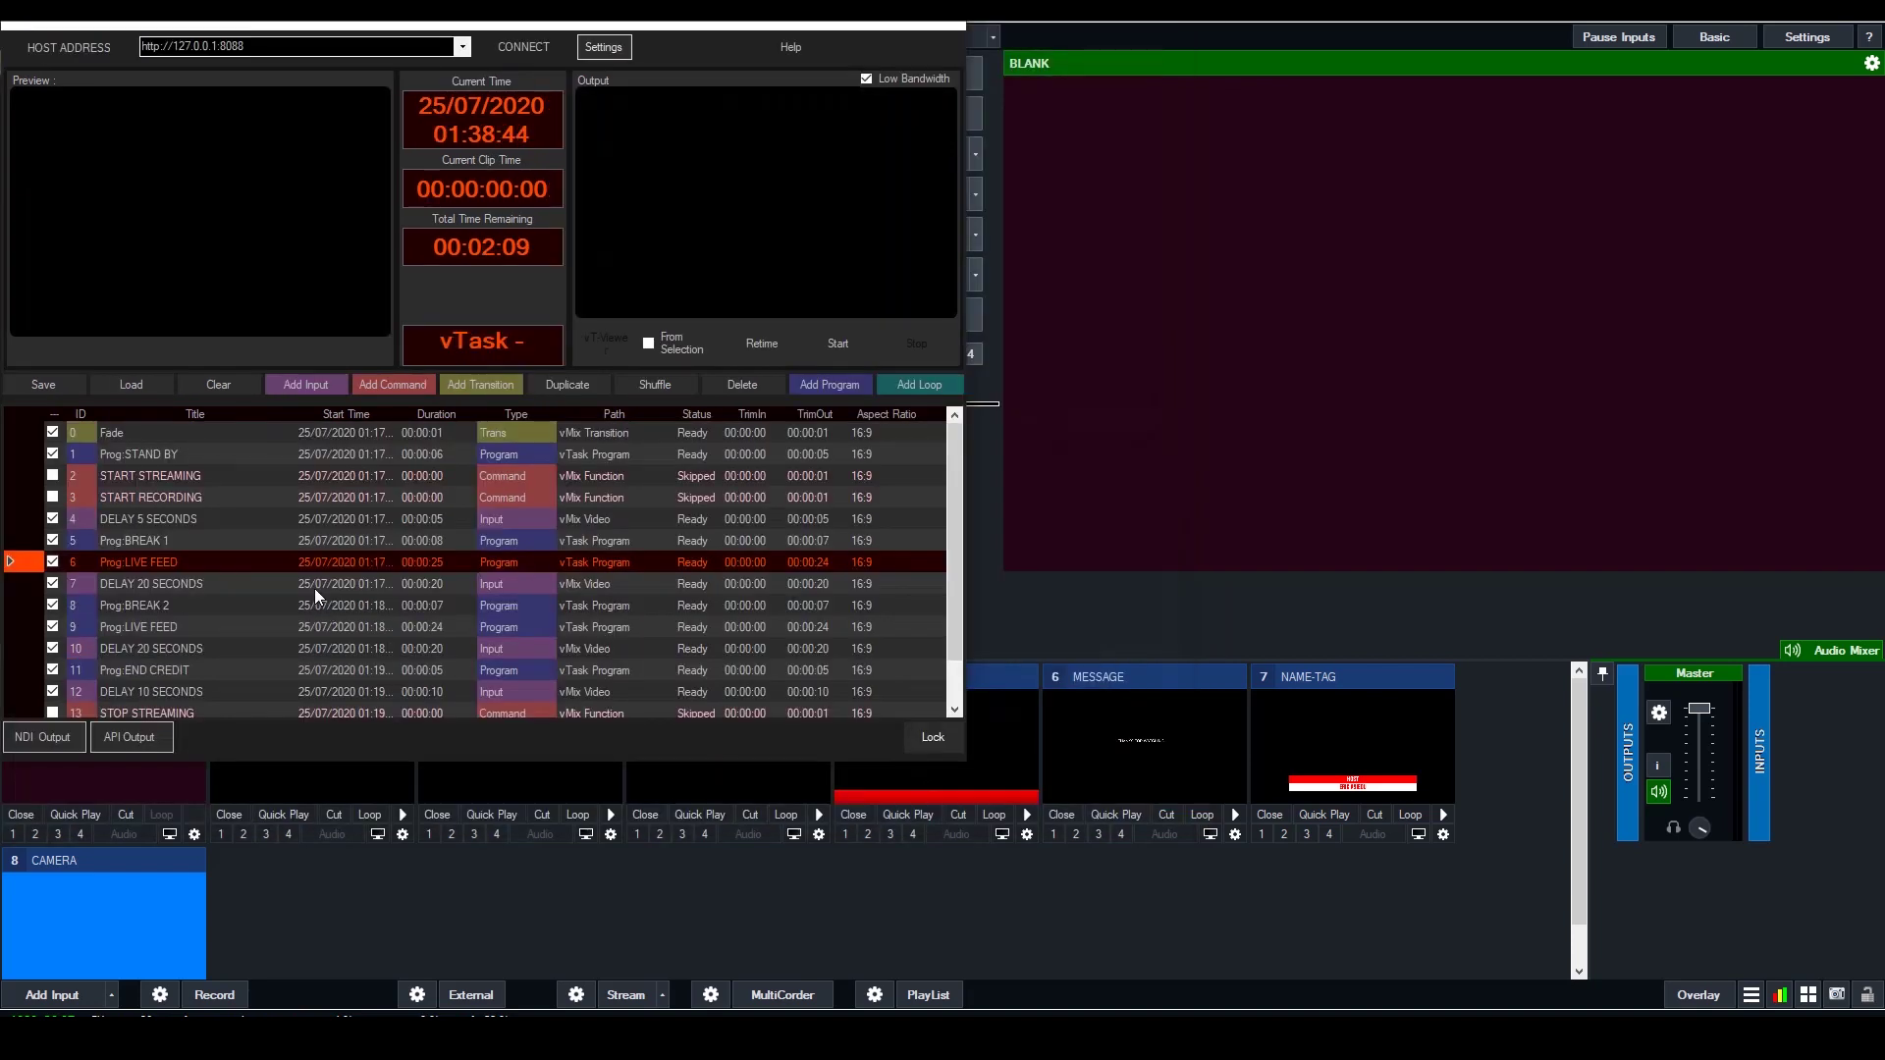
# Check the DELAY 20 SECONDS row, inspect the ADD MEDIA BELOW row inside the BREAK 2 program, and return to the main list
pyautogui.click(282, 586)
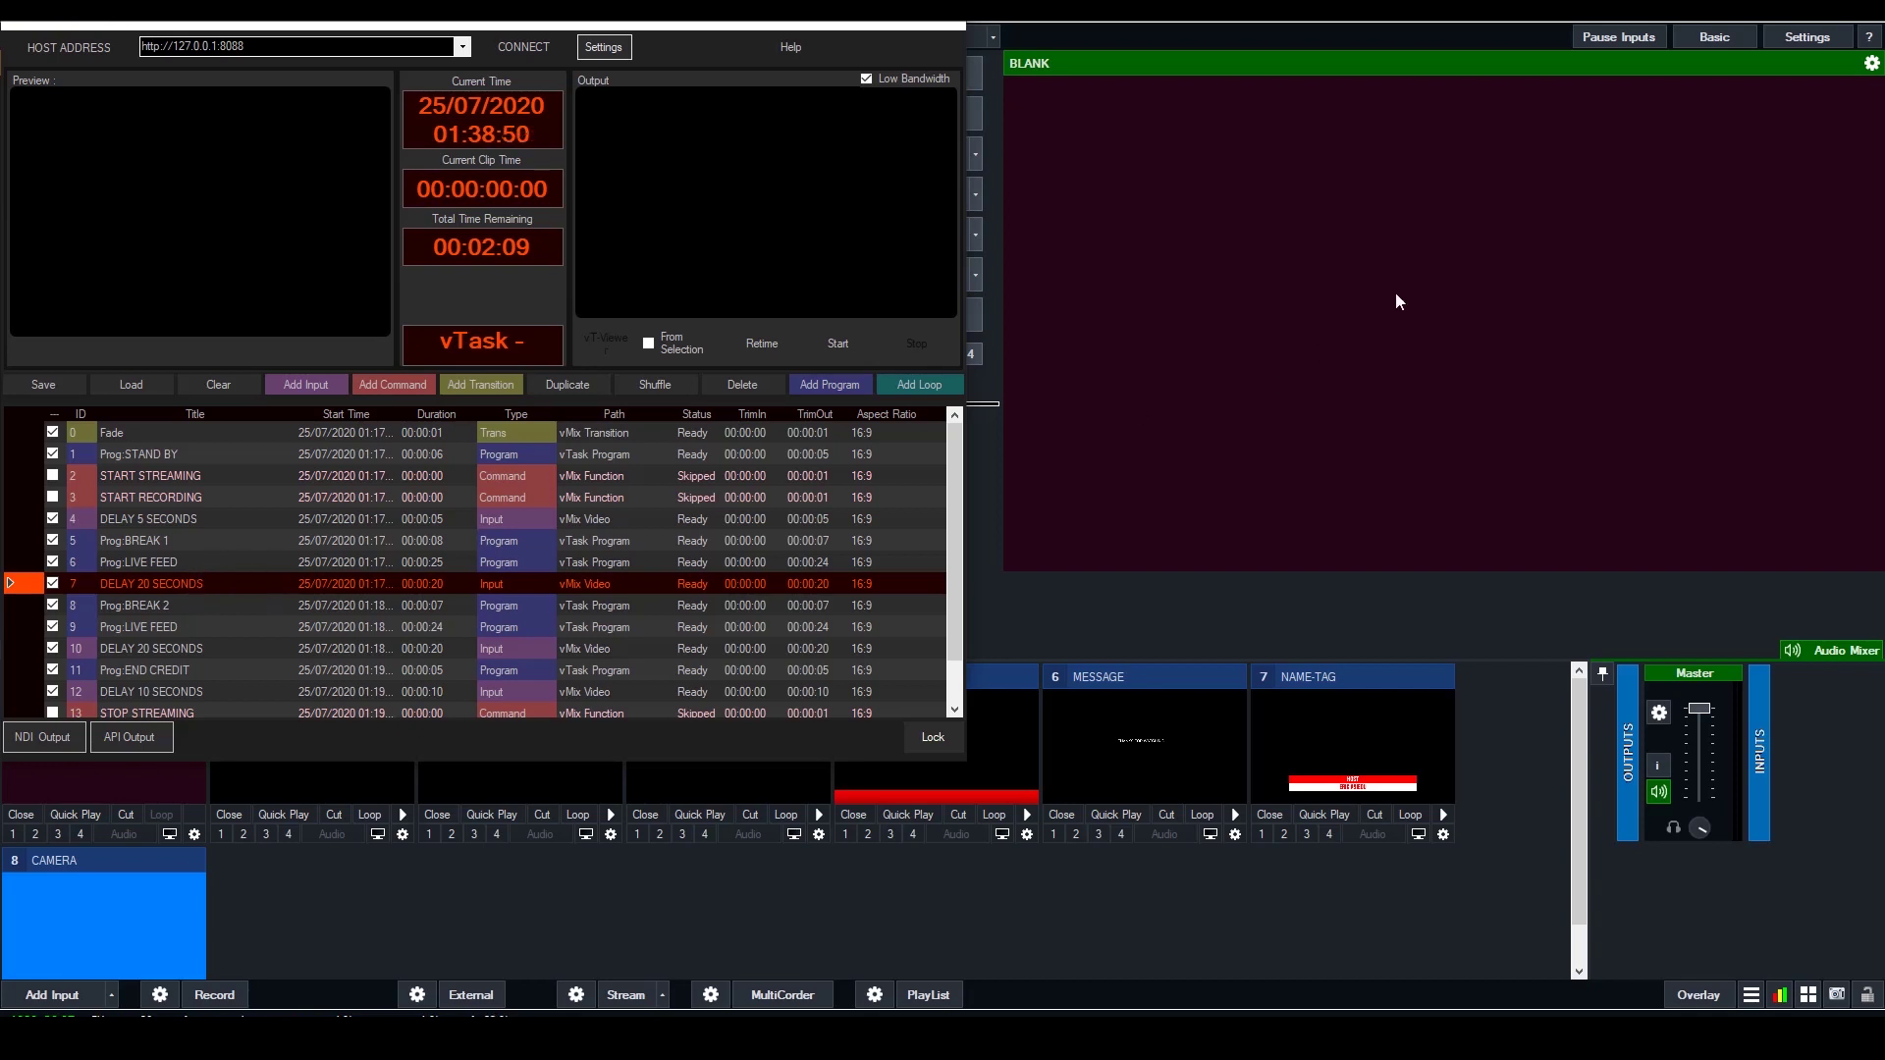
pyautogui.click(207, 606)
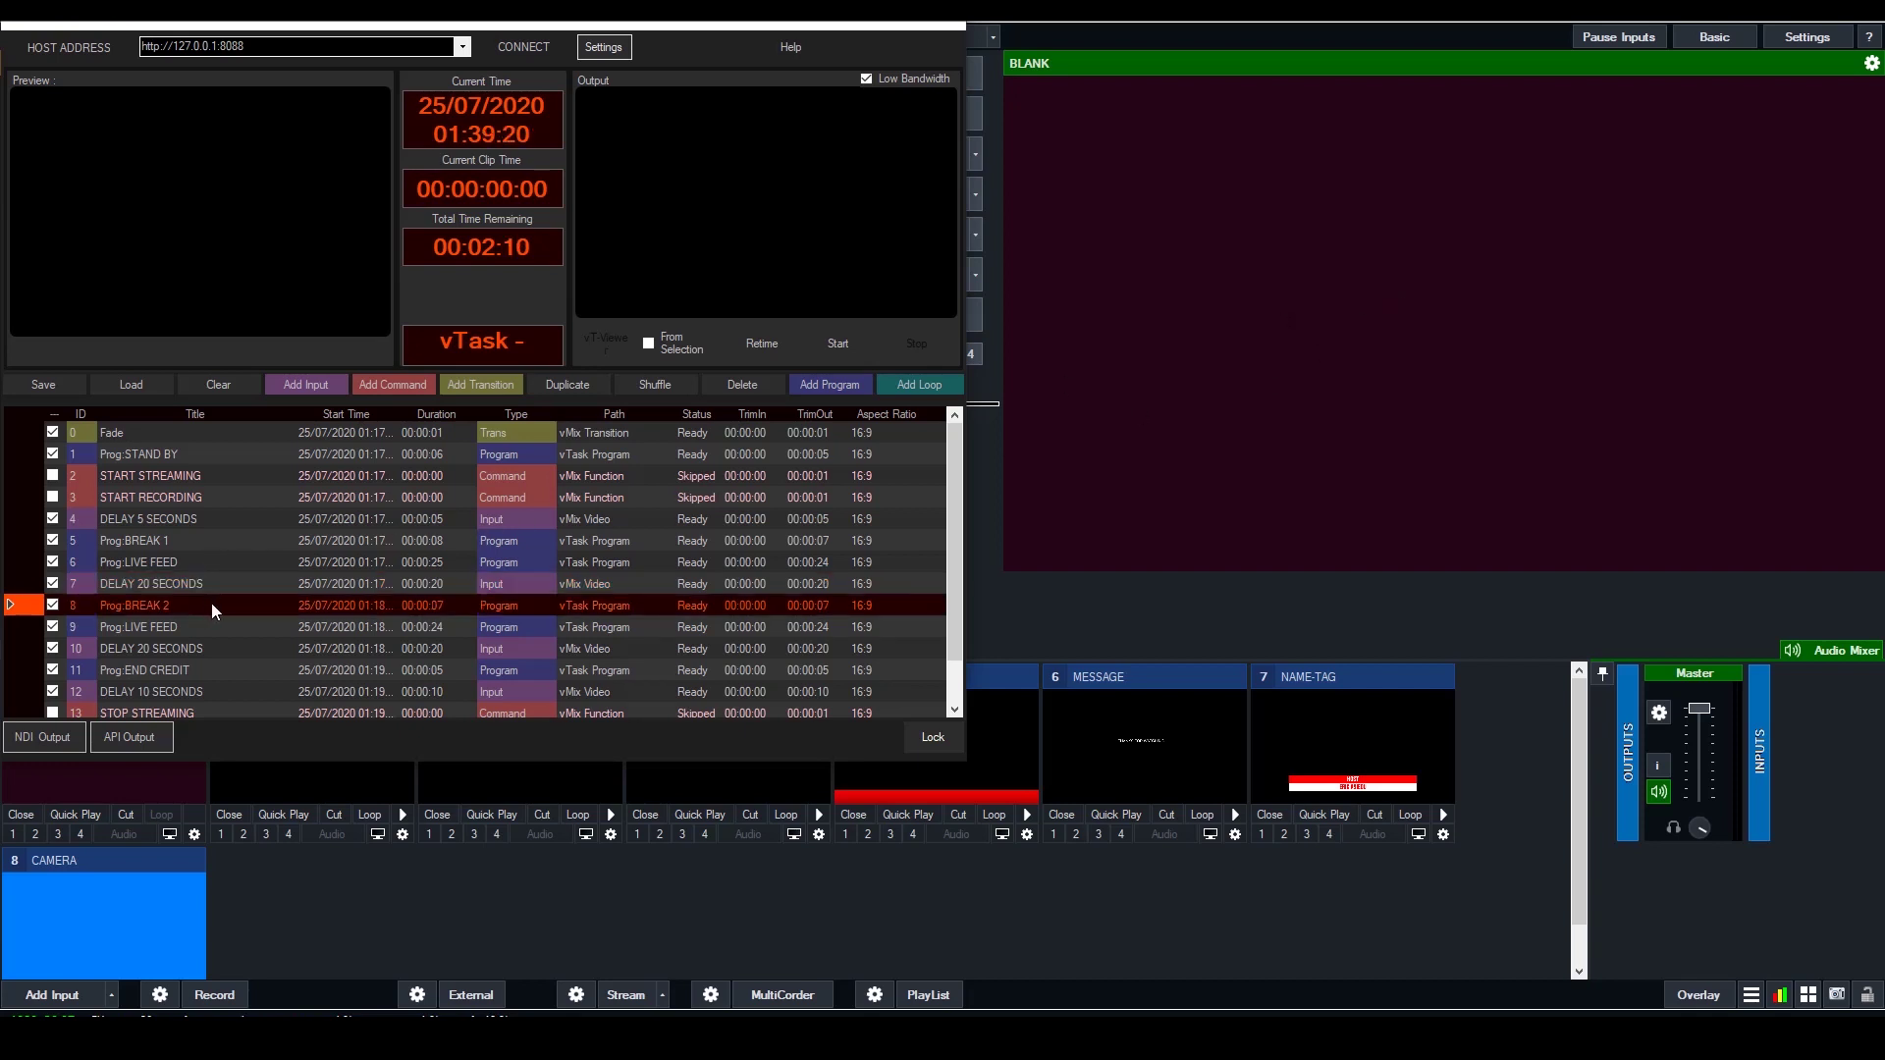
pyautogui.doubleClick(500, 606)
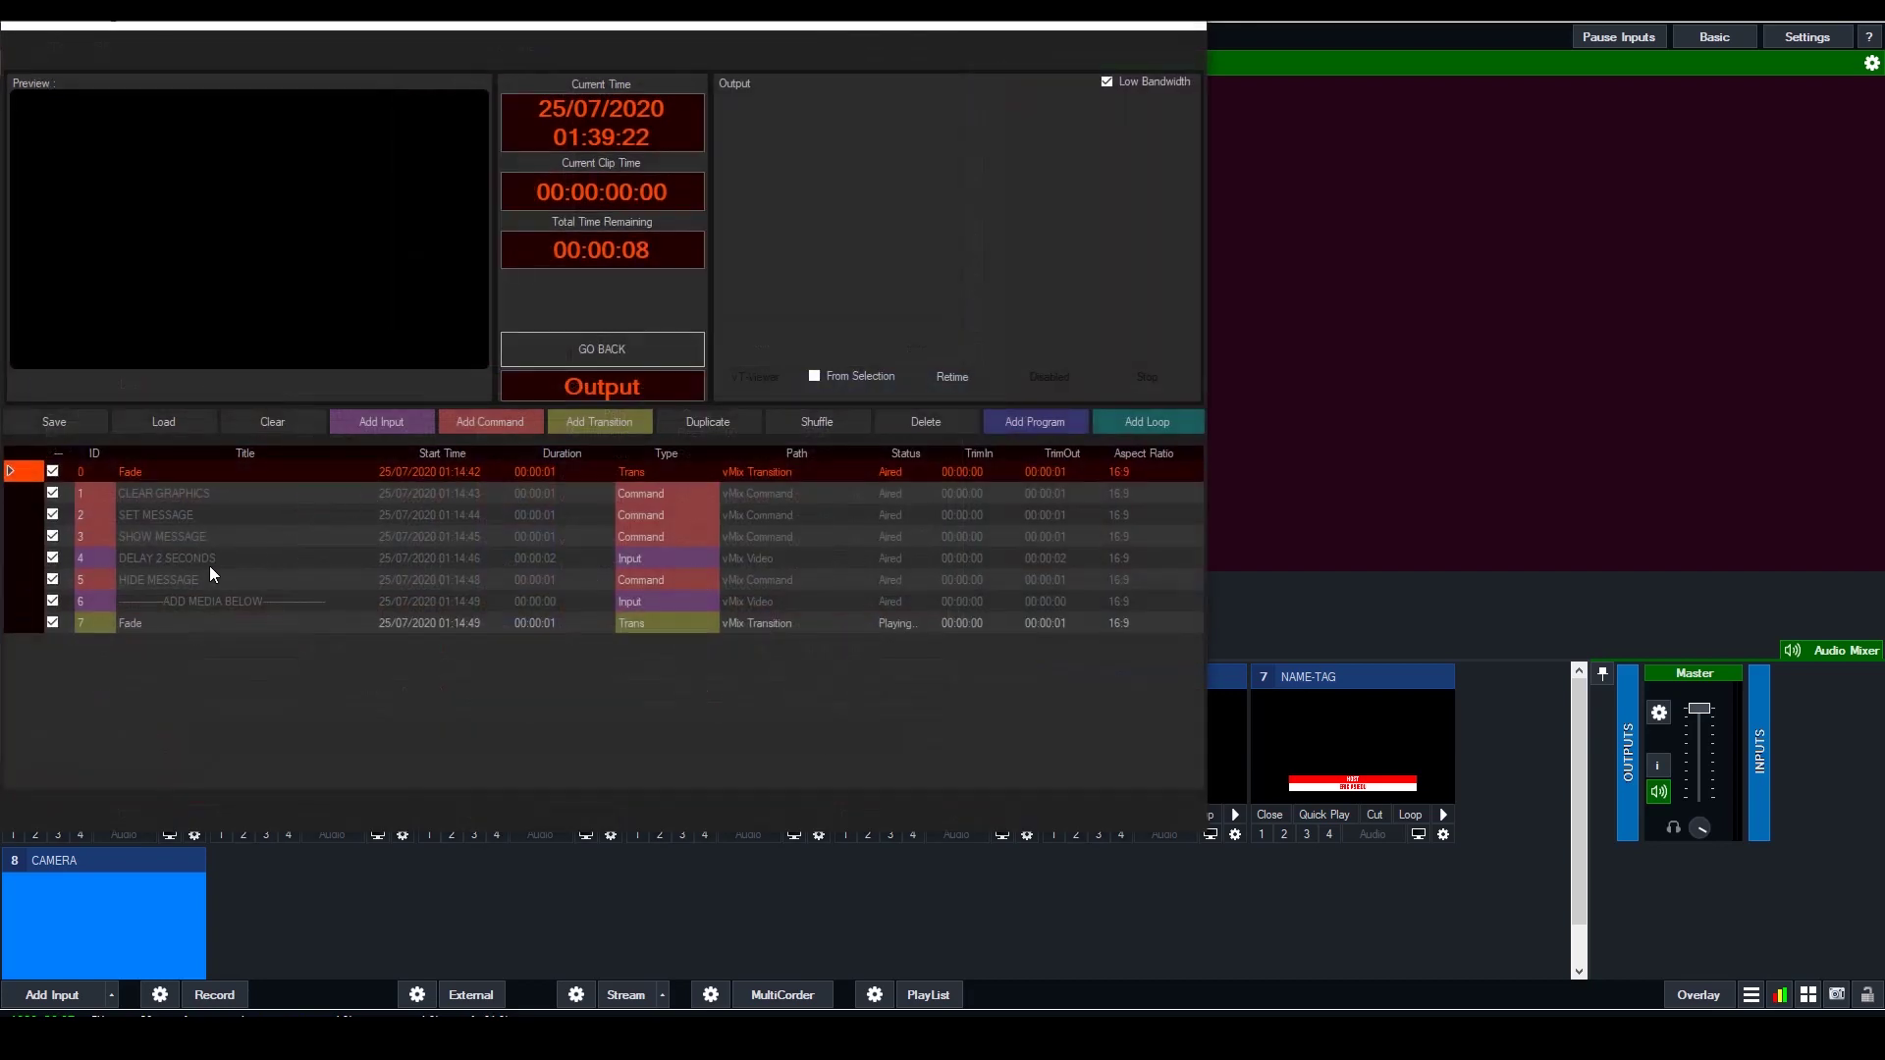
pyautogui.click(261, 602)
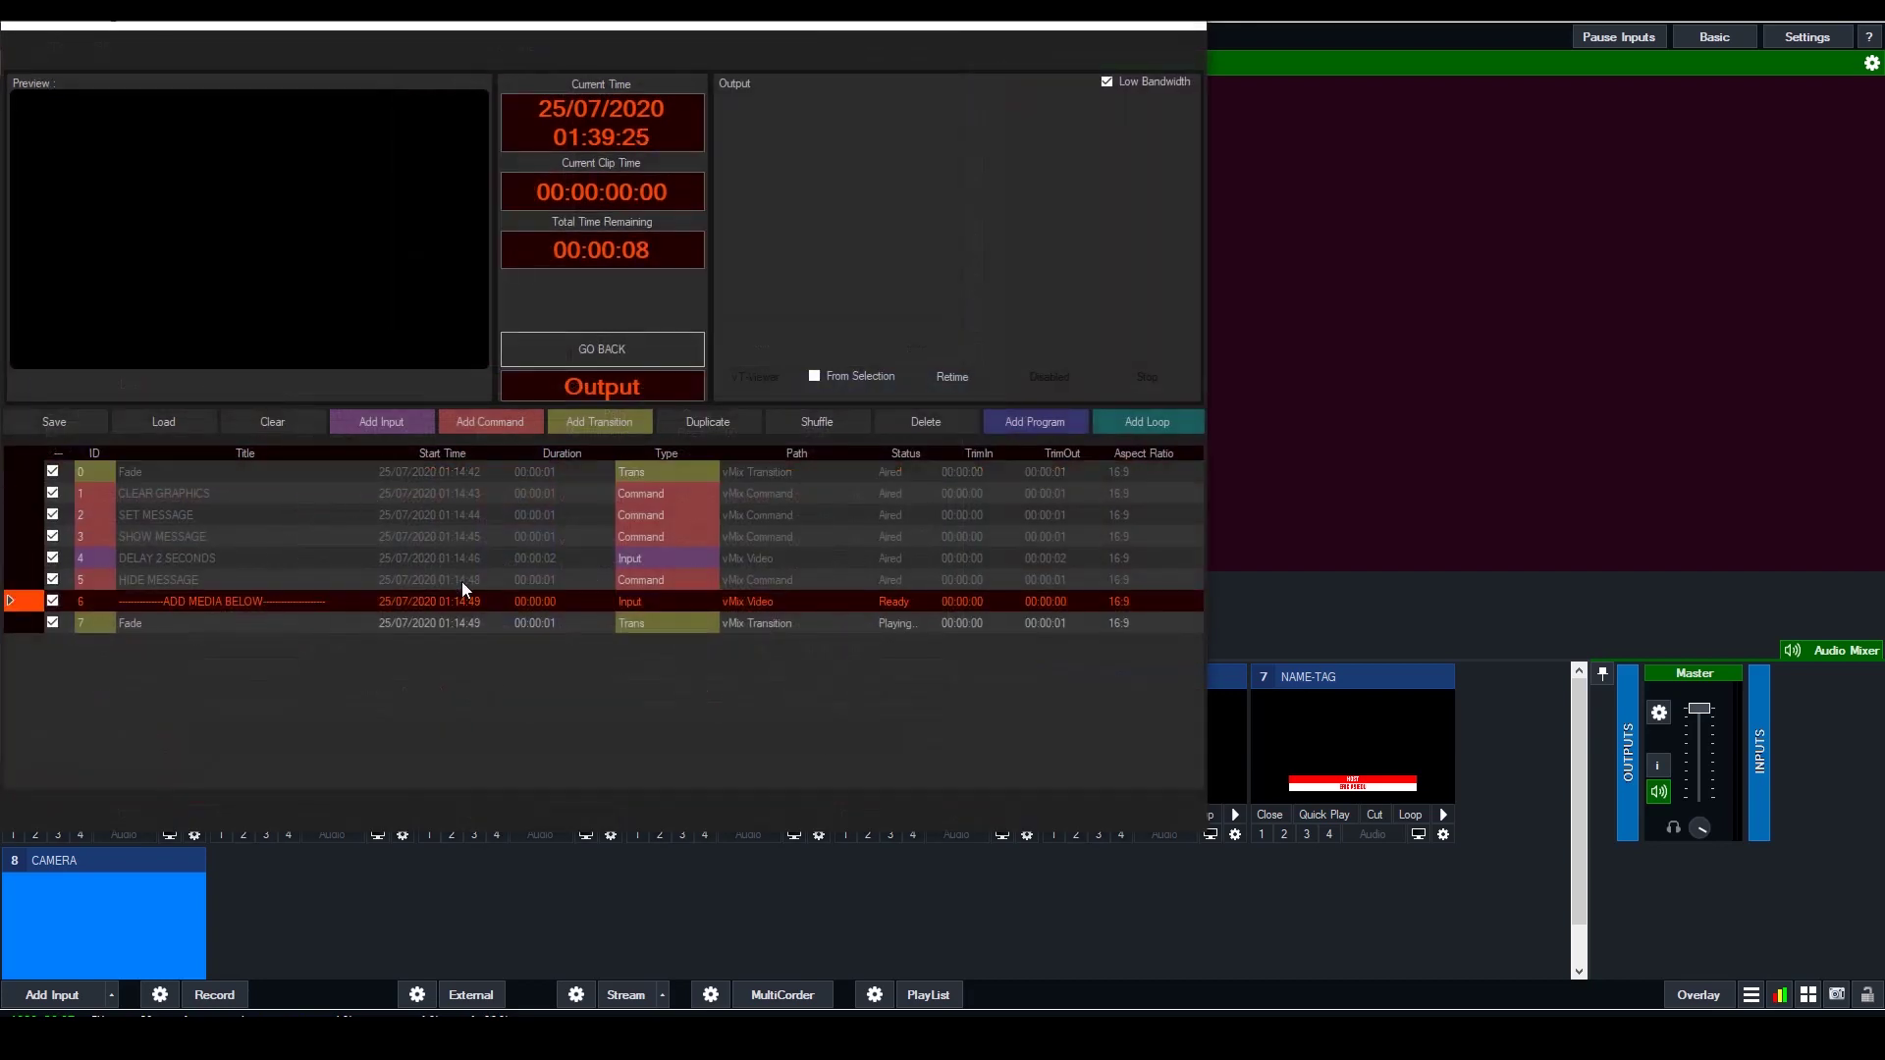
pyautogui.click(644, 346)
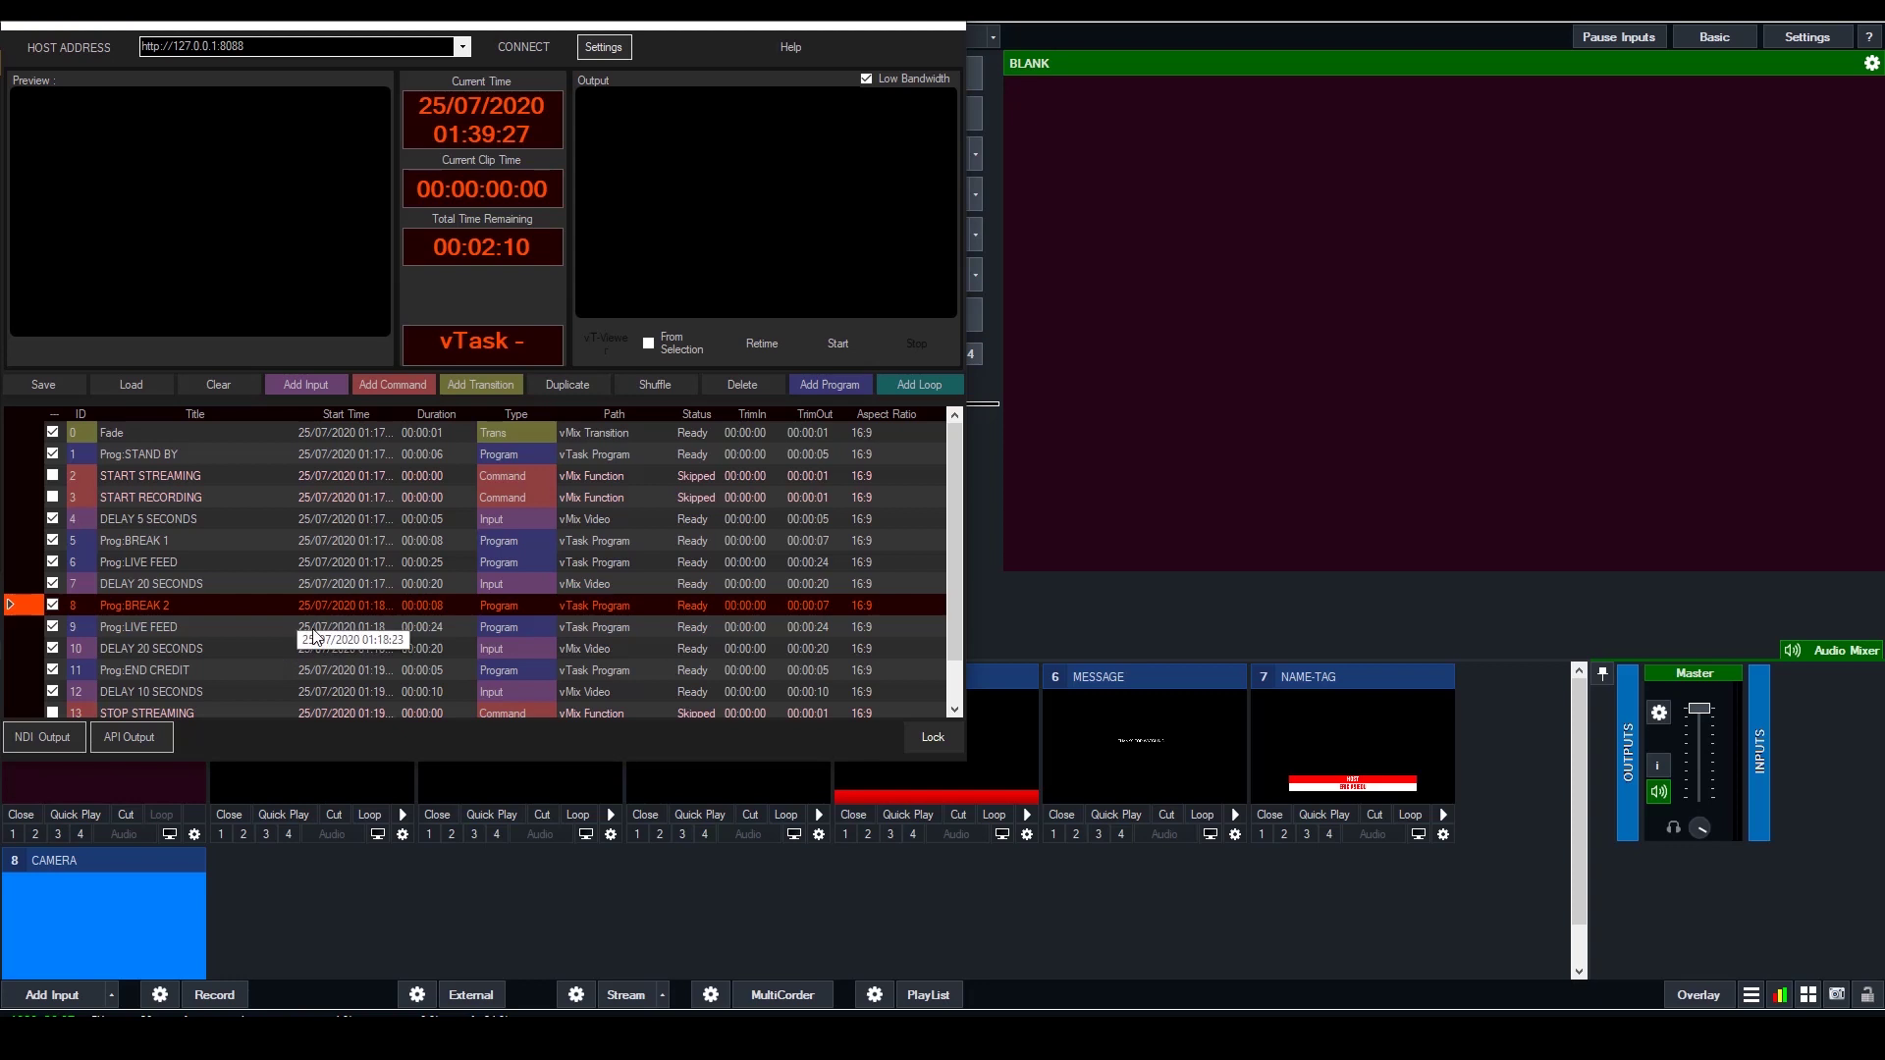
# Compare the LIVE FEED program after BREAK 2 with the first LIVE FEED program
pyautogui.click(317, 625)
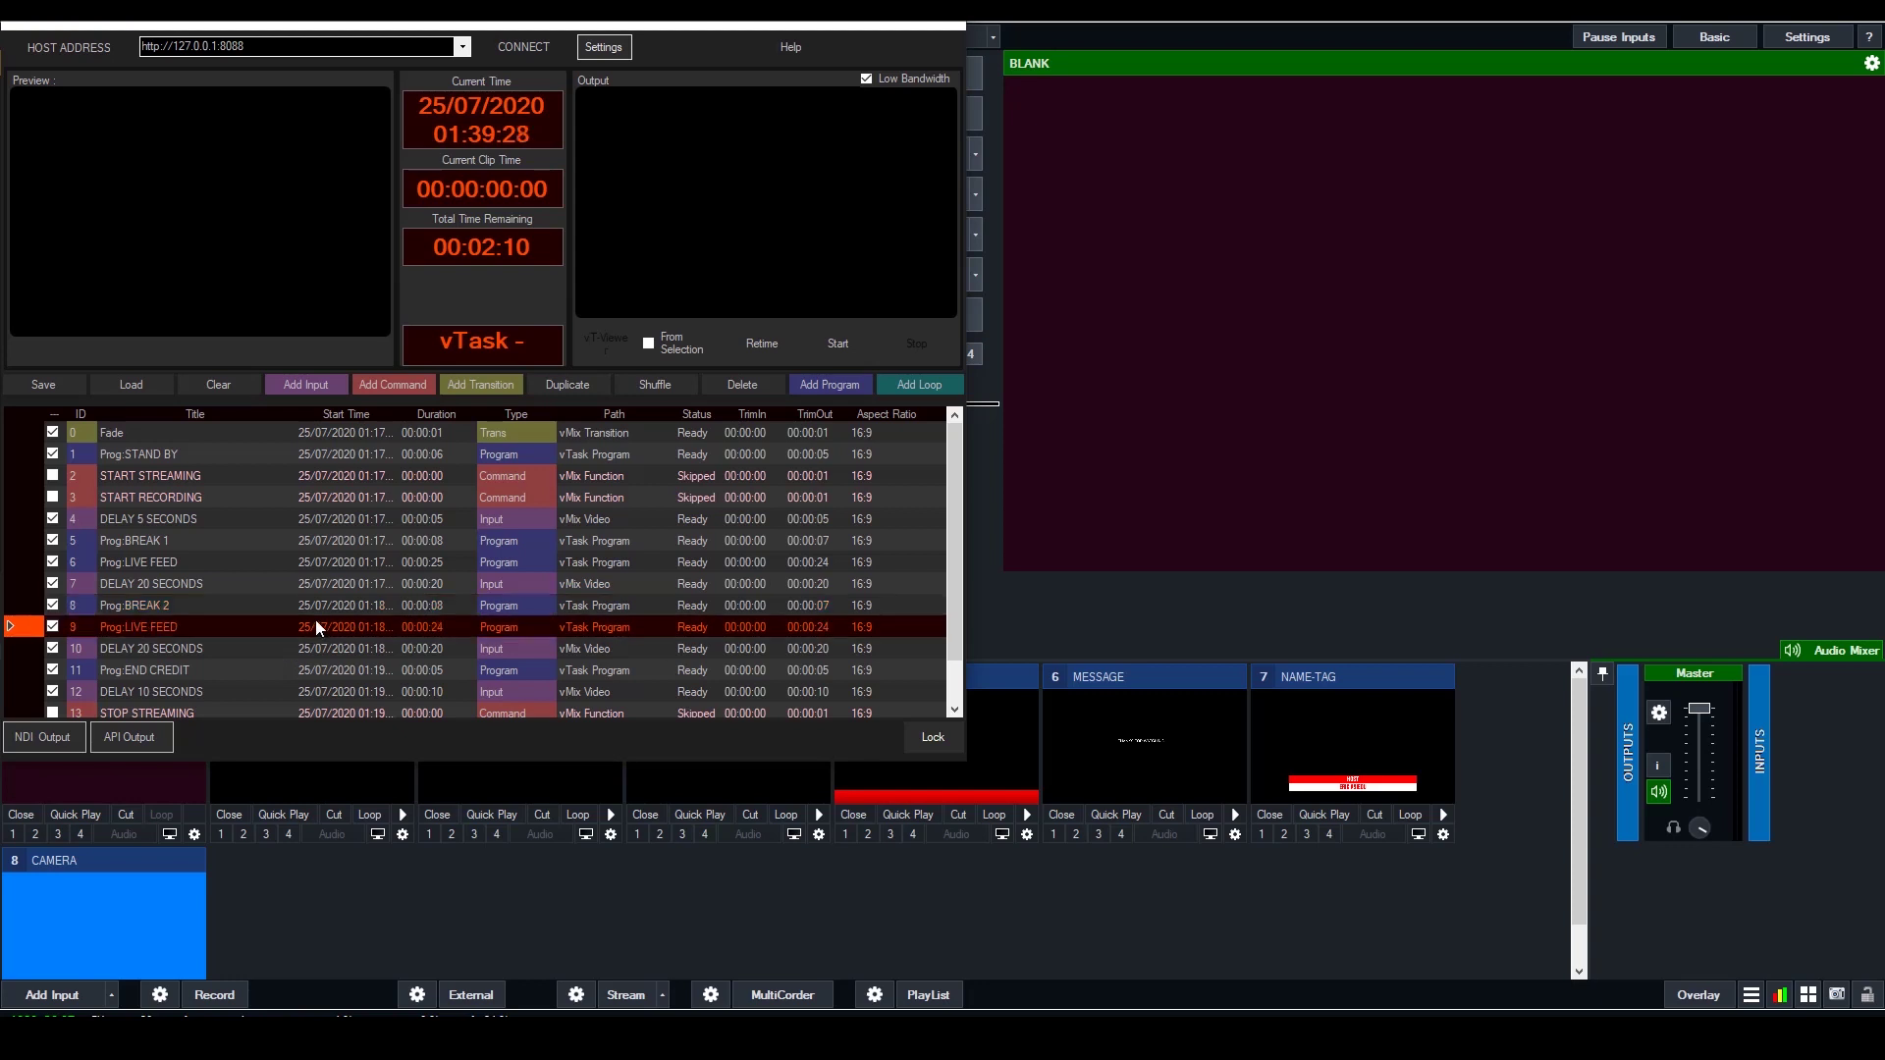
pyautogui.click(204, 562)
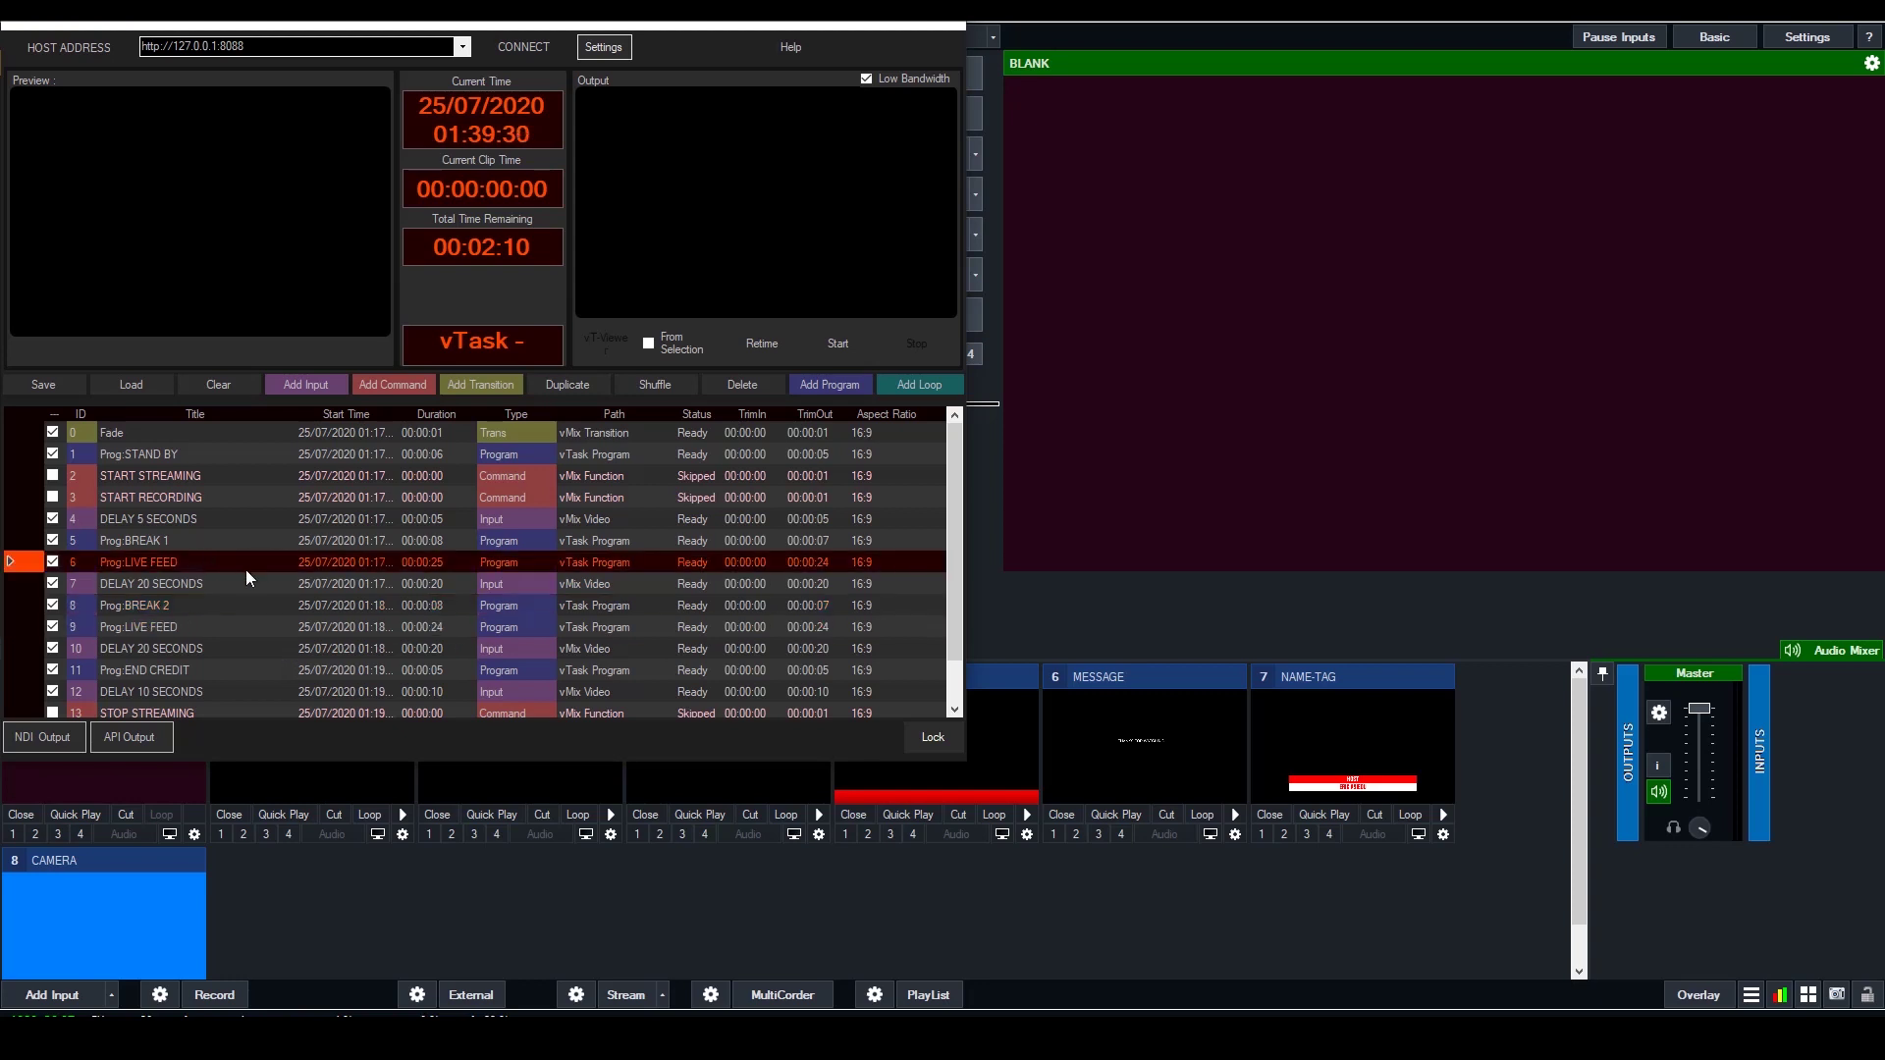
pyautogui.click(513, 627)
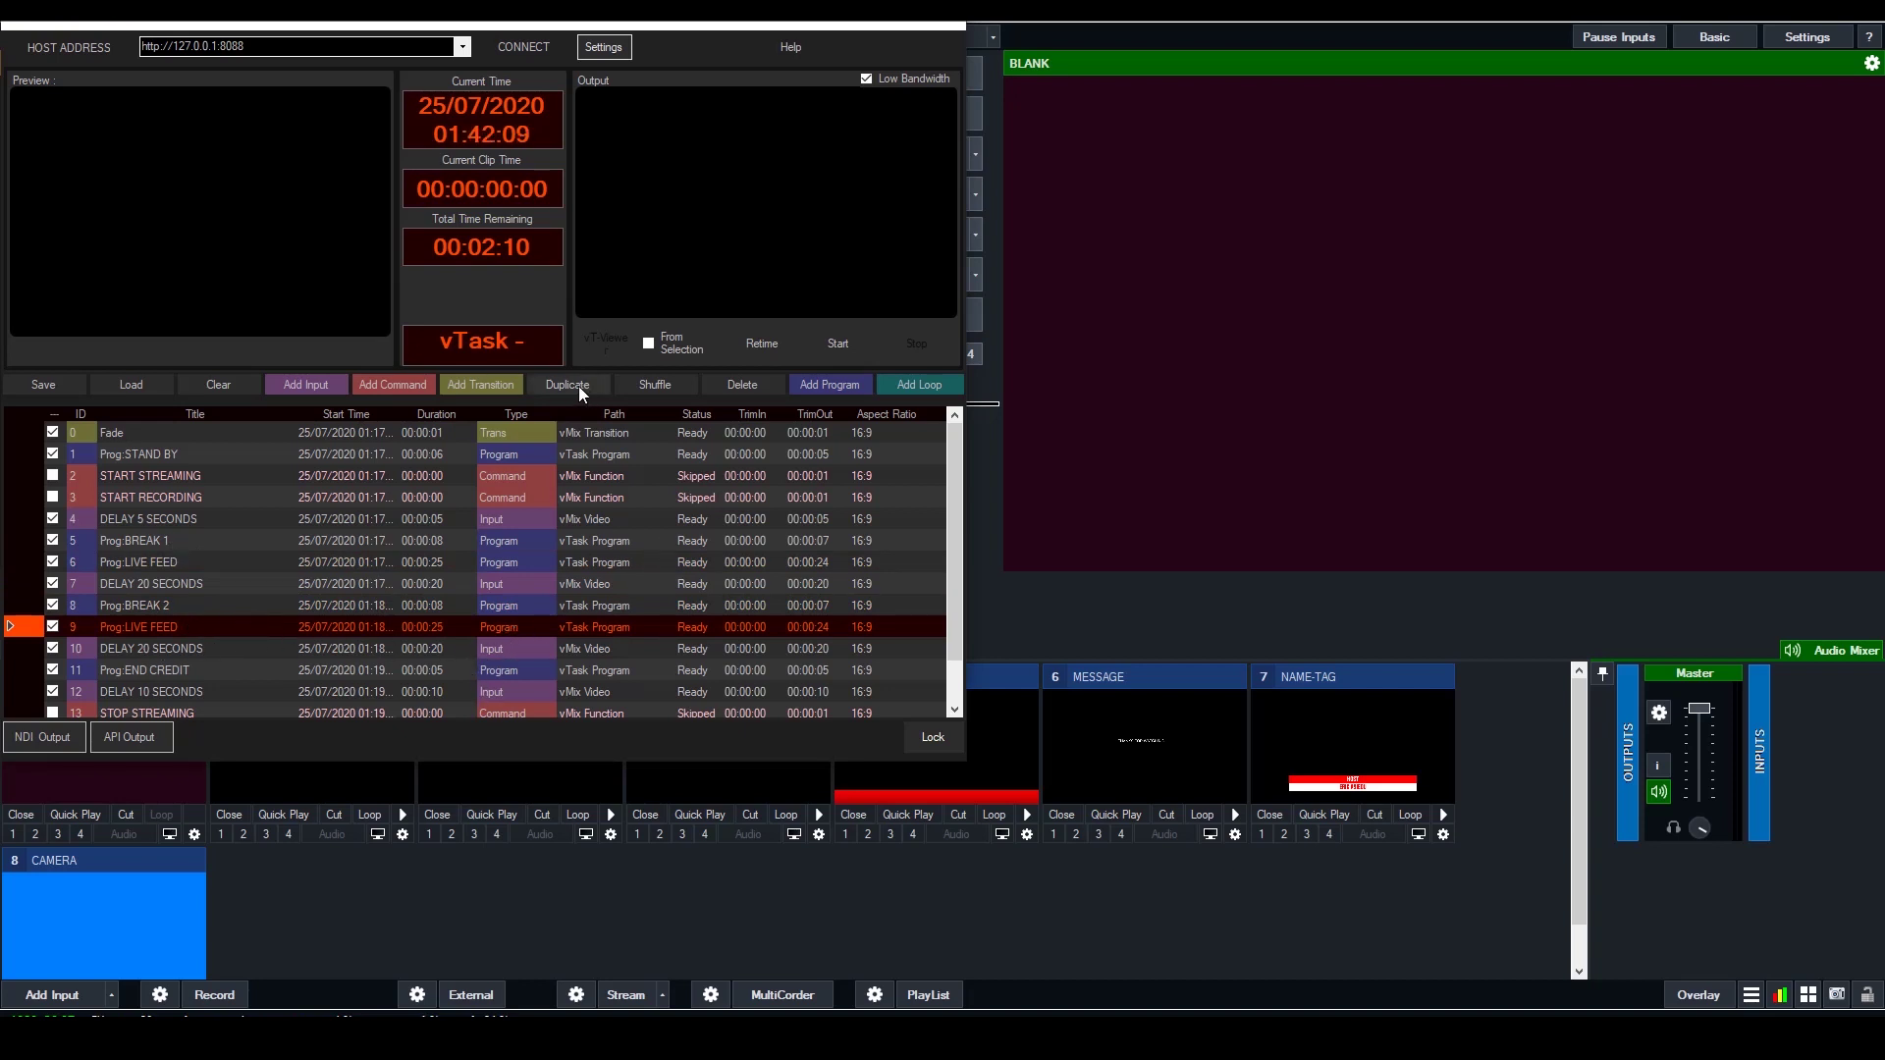
# Duplicate the LIVE FEED program that follows BREAK 2, and compare the copy with the original
pyautogui.click(579, 386)
pyautogui.click(171, 646)
pyautogui.click(202, 633)
pyautogui.click(175, 652)
pyautogui.click(181, 633)
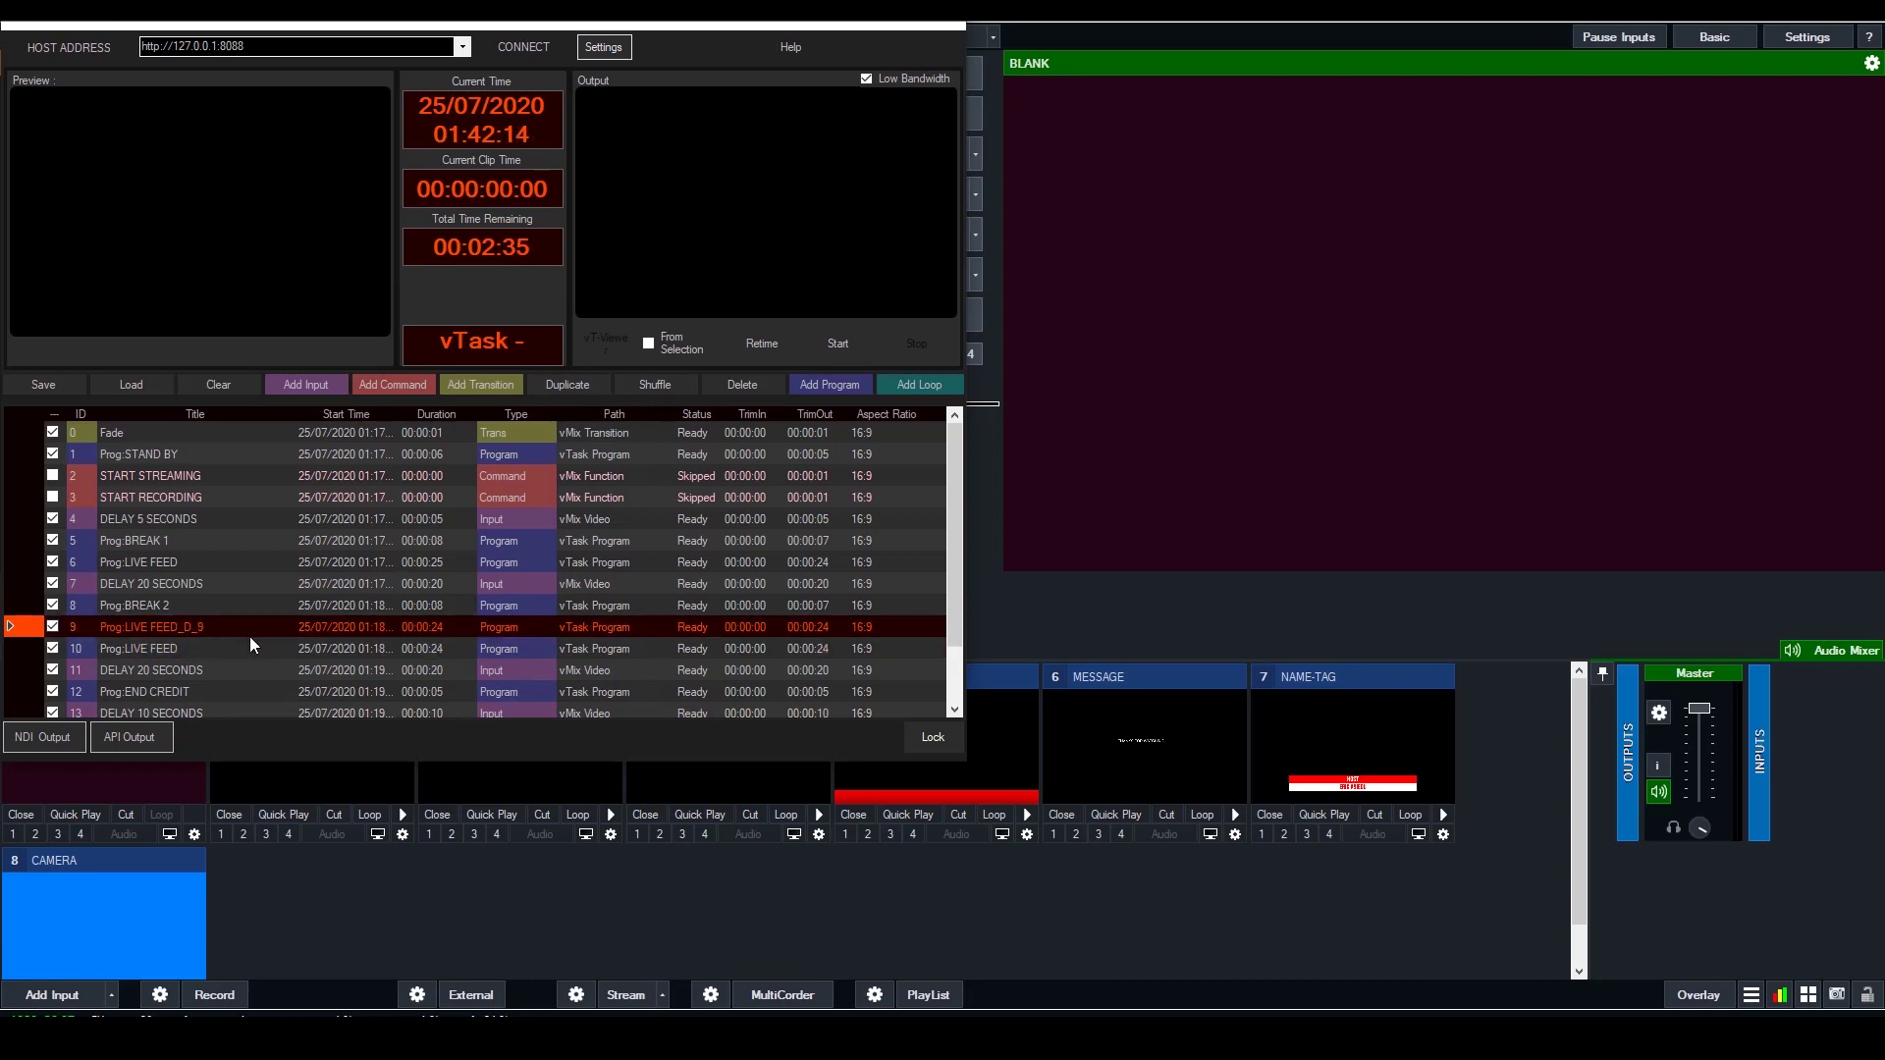
# Remove the suffix from the duplicated program's title so that it reads LIVE FEED
pyautogui.doubleClick(213, 626)
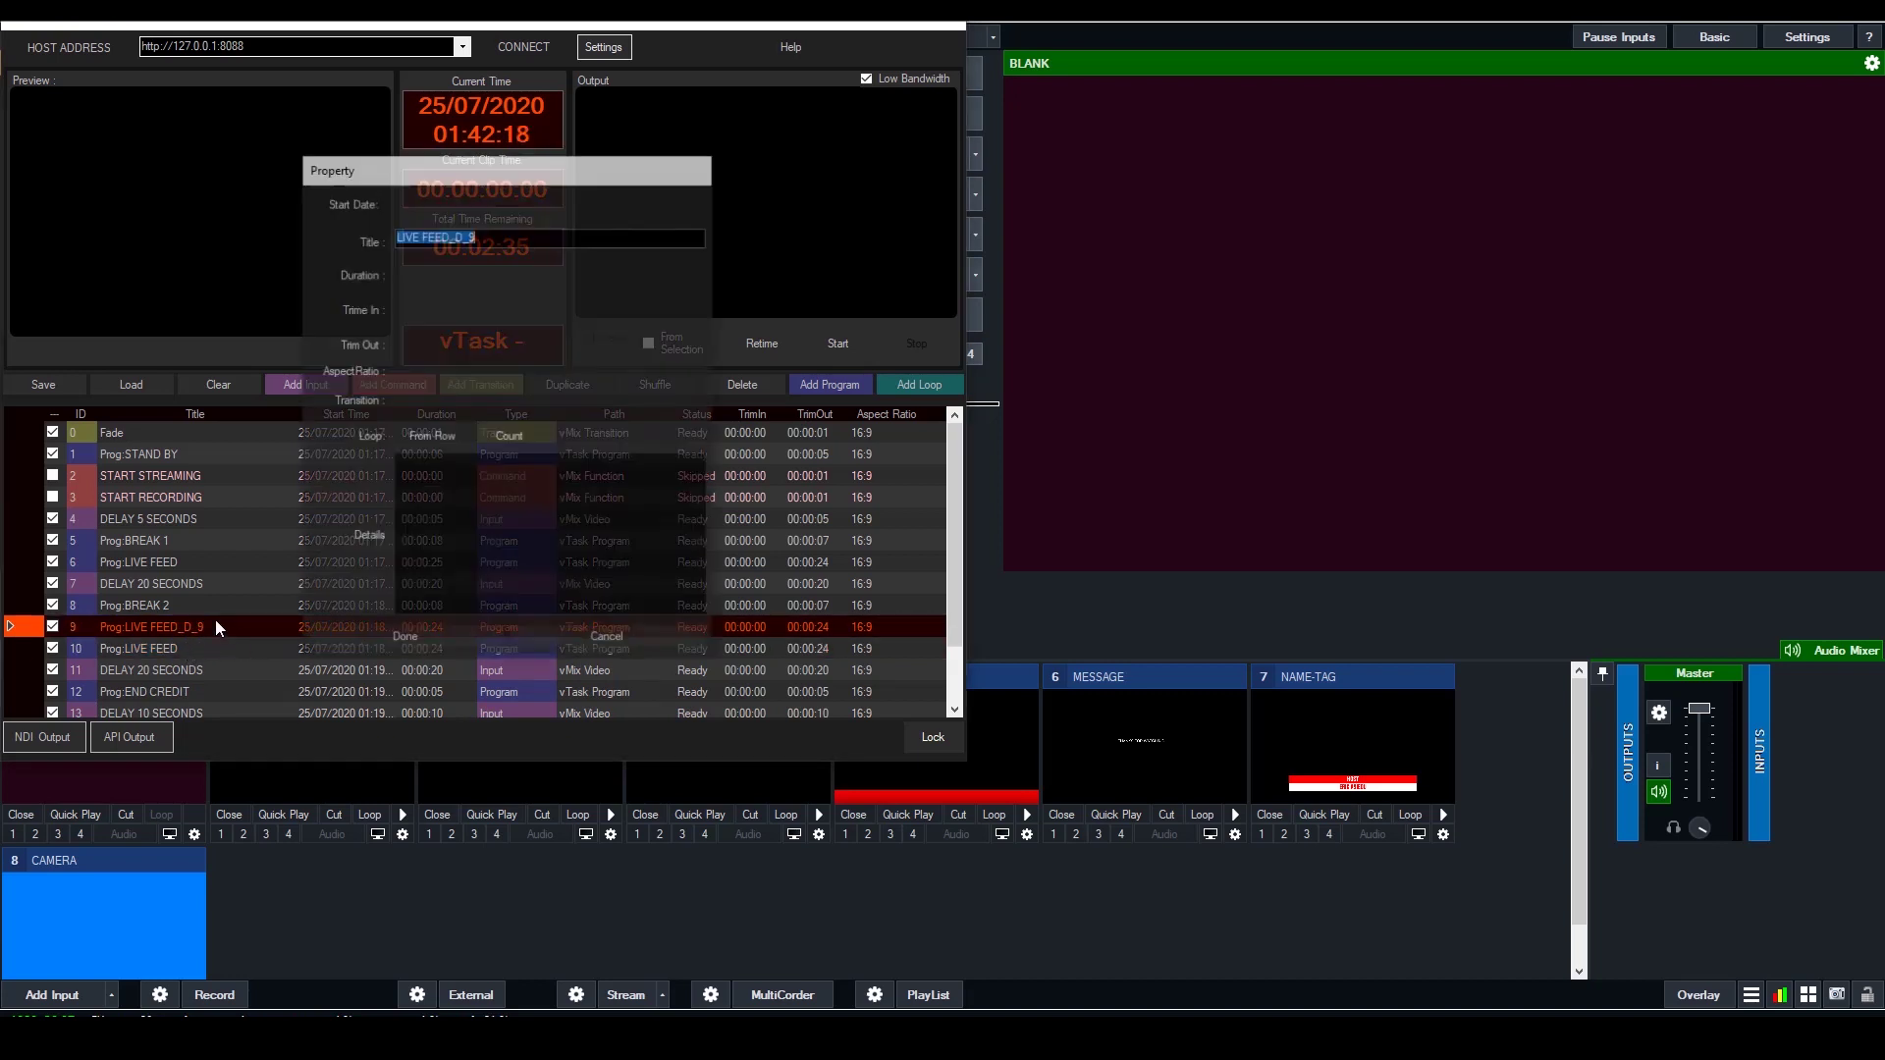
pyautogui.press('End')
pyautogui.press('BackSpace')
pyautogui.press('BackSpace')
pyautogui.press('BackSpace')
pyautogui.press('BackSpace')
pyautogui.click(444, 638)
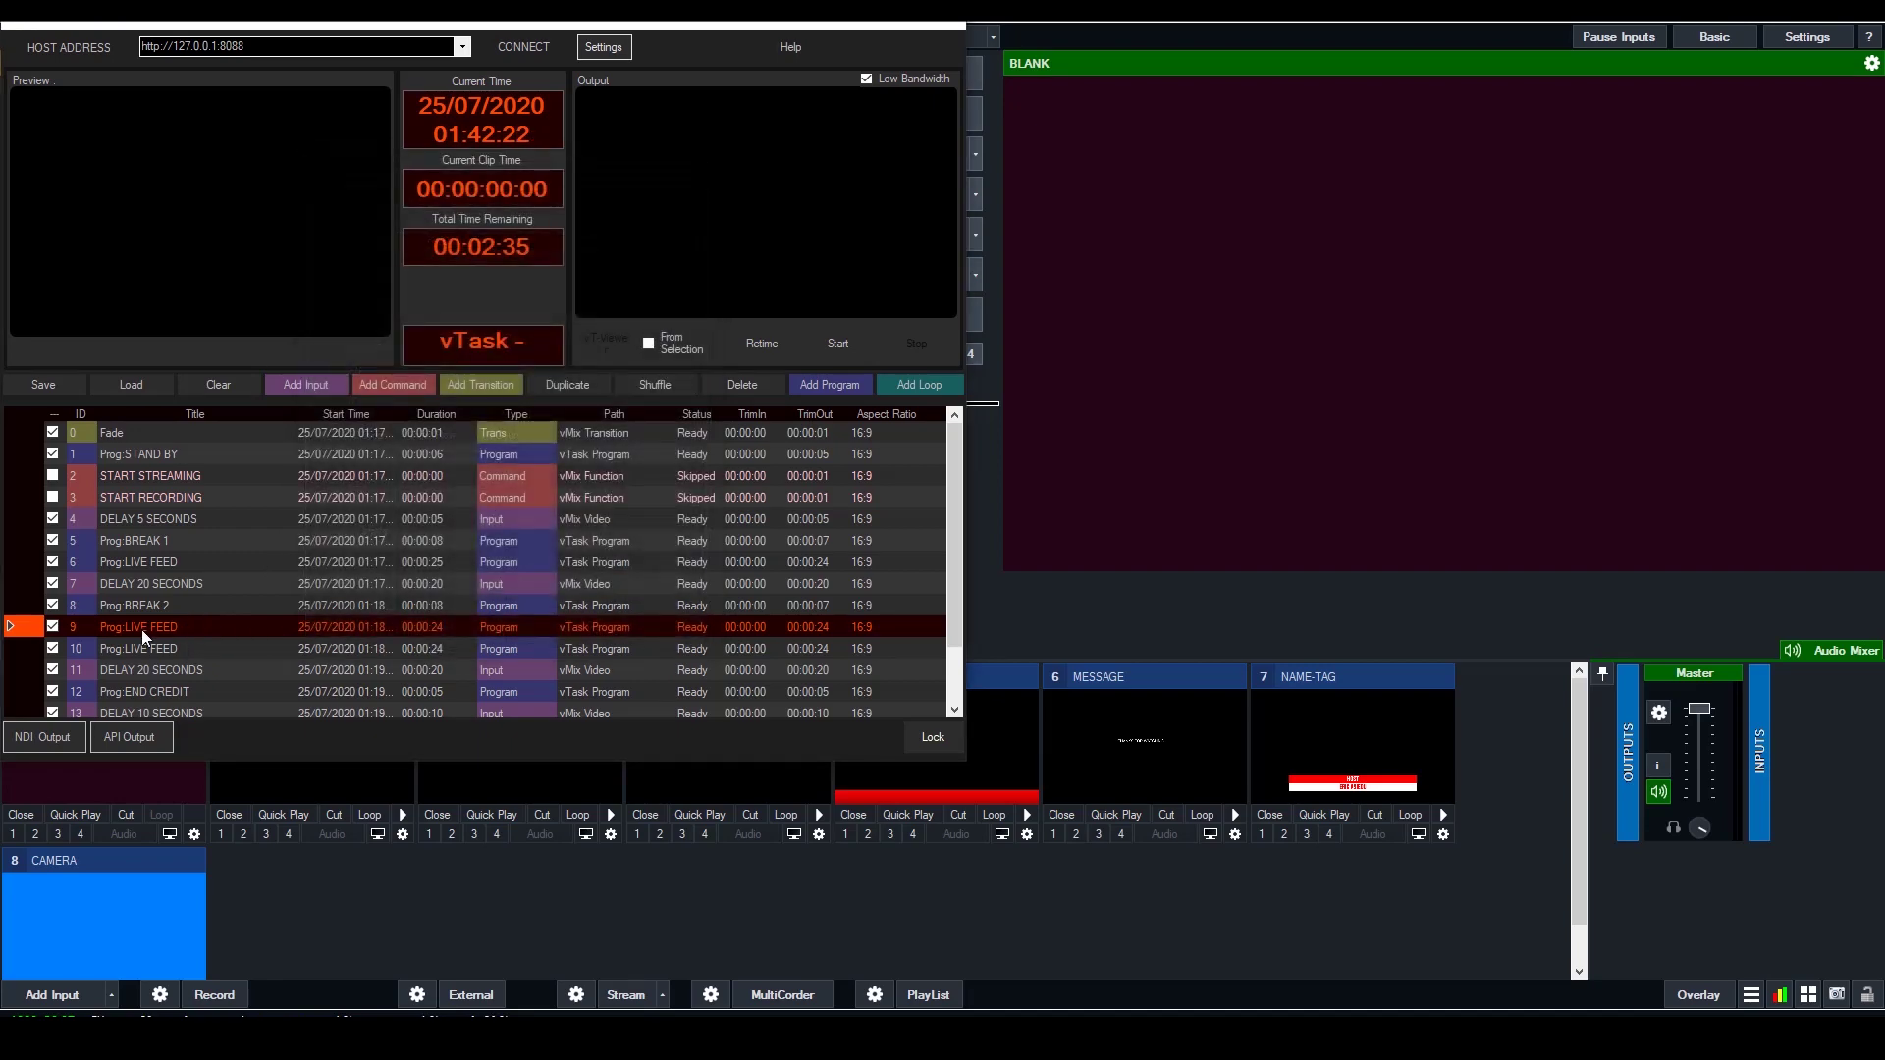
# Look inside the duplicated LIVE FEED program, and change its title to LIVE FEEDGHFGHFG
pyautogui.doubleClick(518, 628)
pyautogui.click(580, 355)
pyautogui.doubleClick(190, 629)
pyautogui.click(468, 245)
pyautogui.write('GHFGHFG')
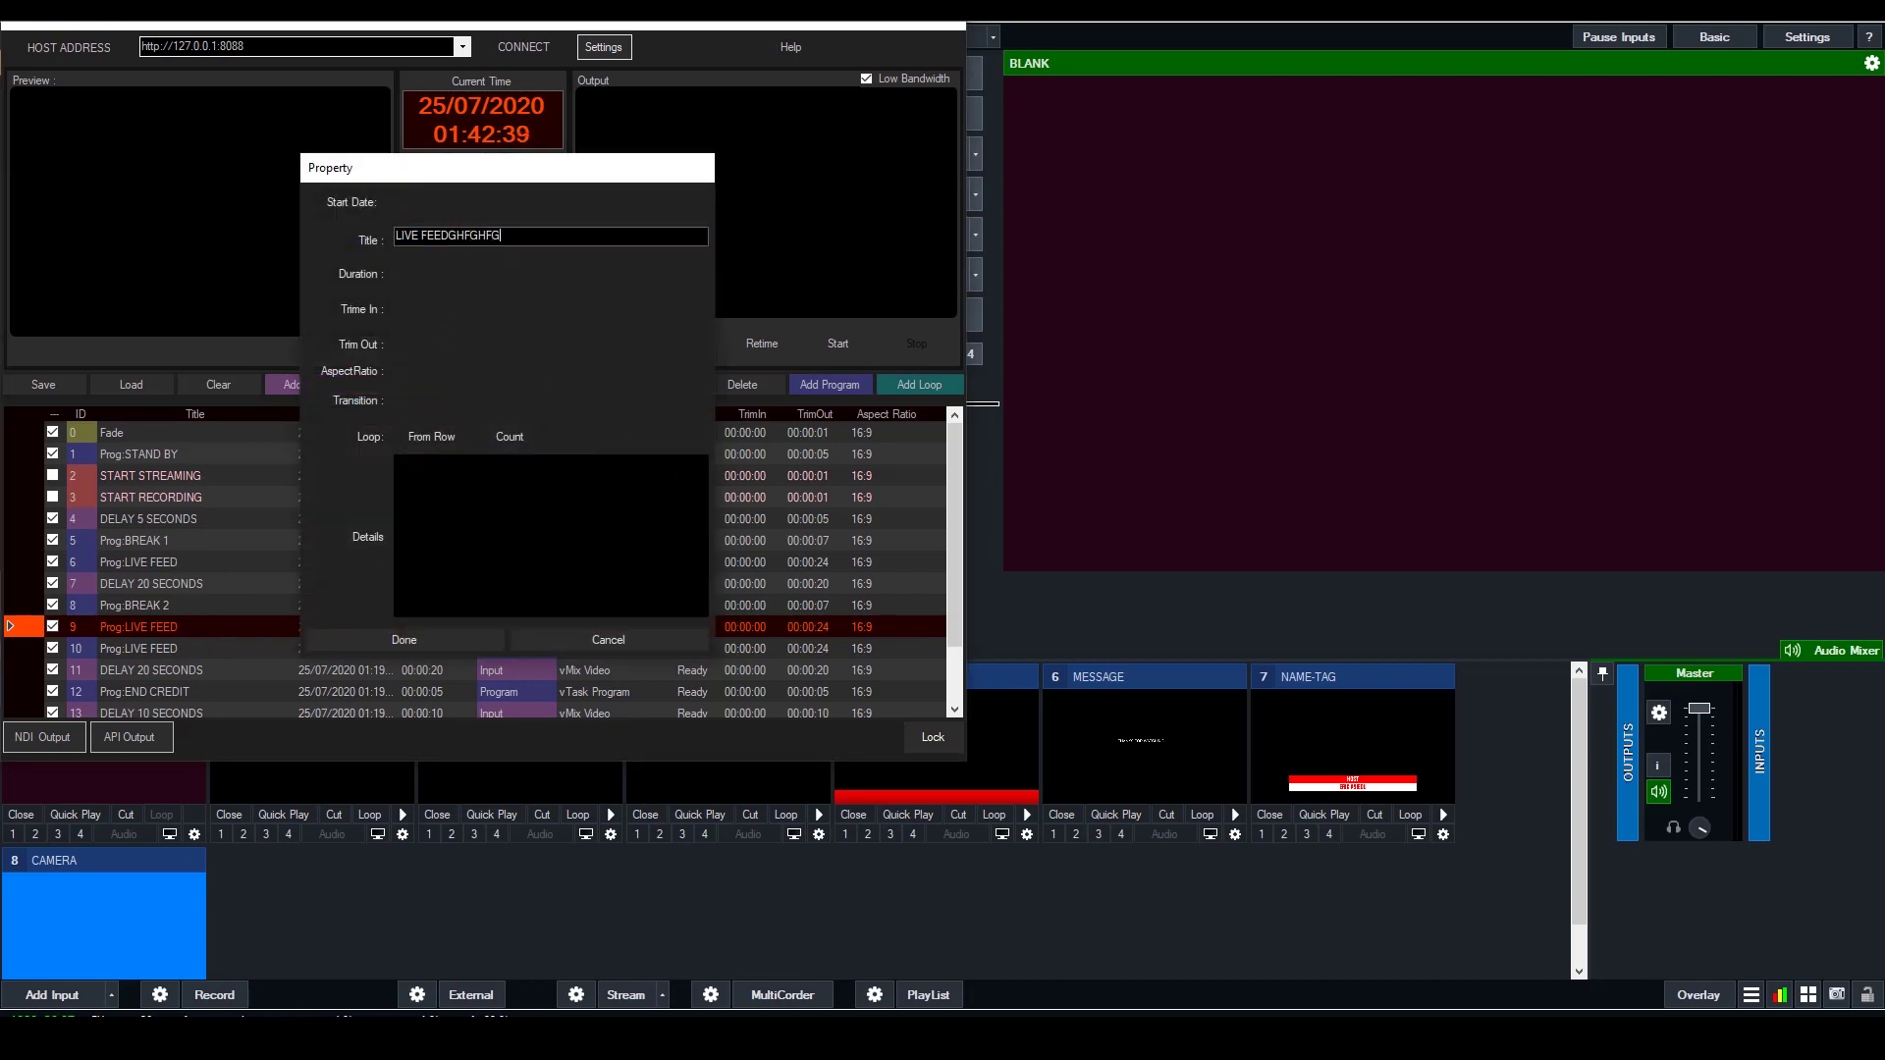
pyautogui.click(412, 638)
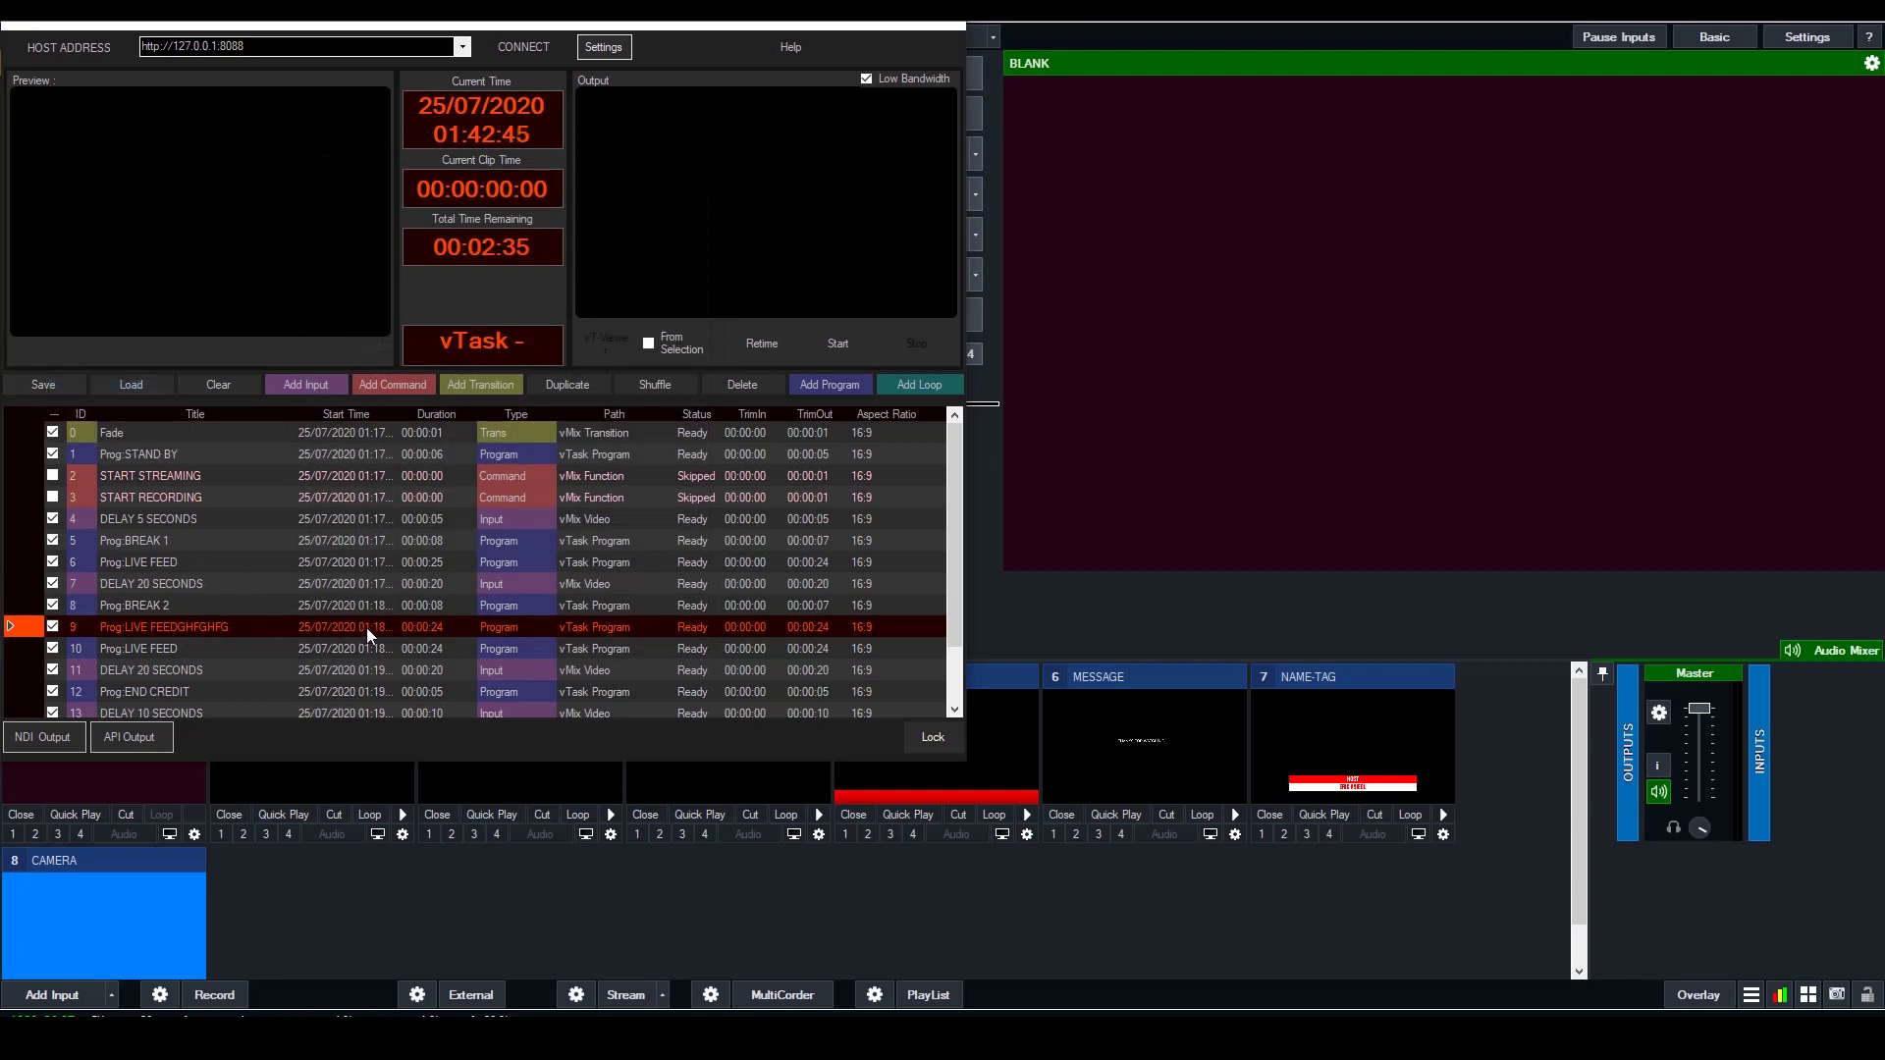
# Delete the duplicated LIVE FEEDGHFGHFG program and look inside a LIVE FEED program before returning to the main playlist
pyautogui.click(766, 381)
pyautogui.doubleClick(511, 625)
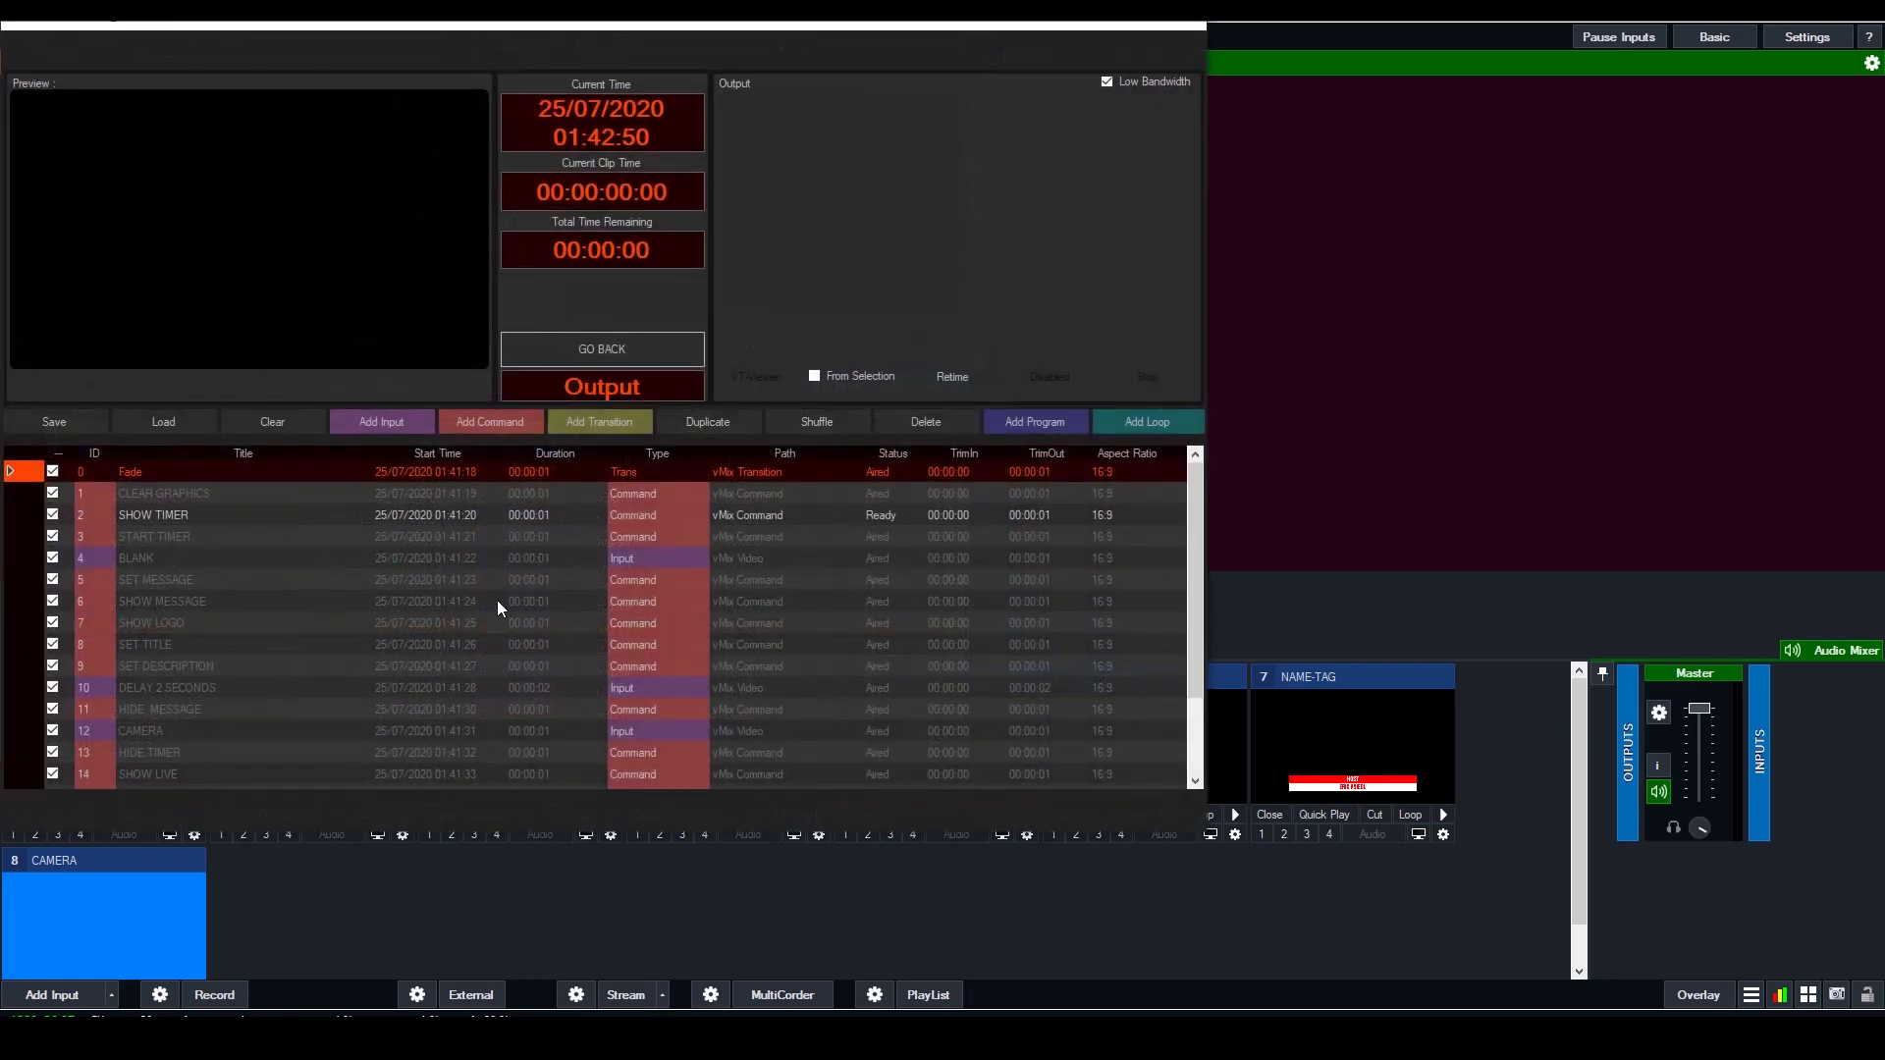
pyautogui.click(644, 344)
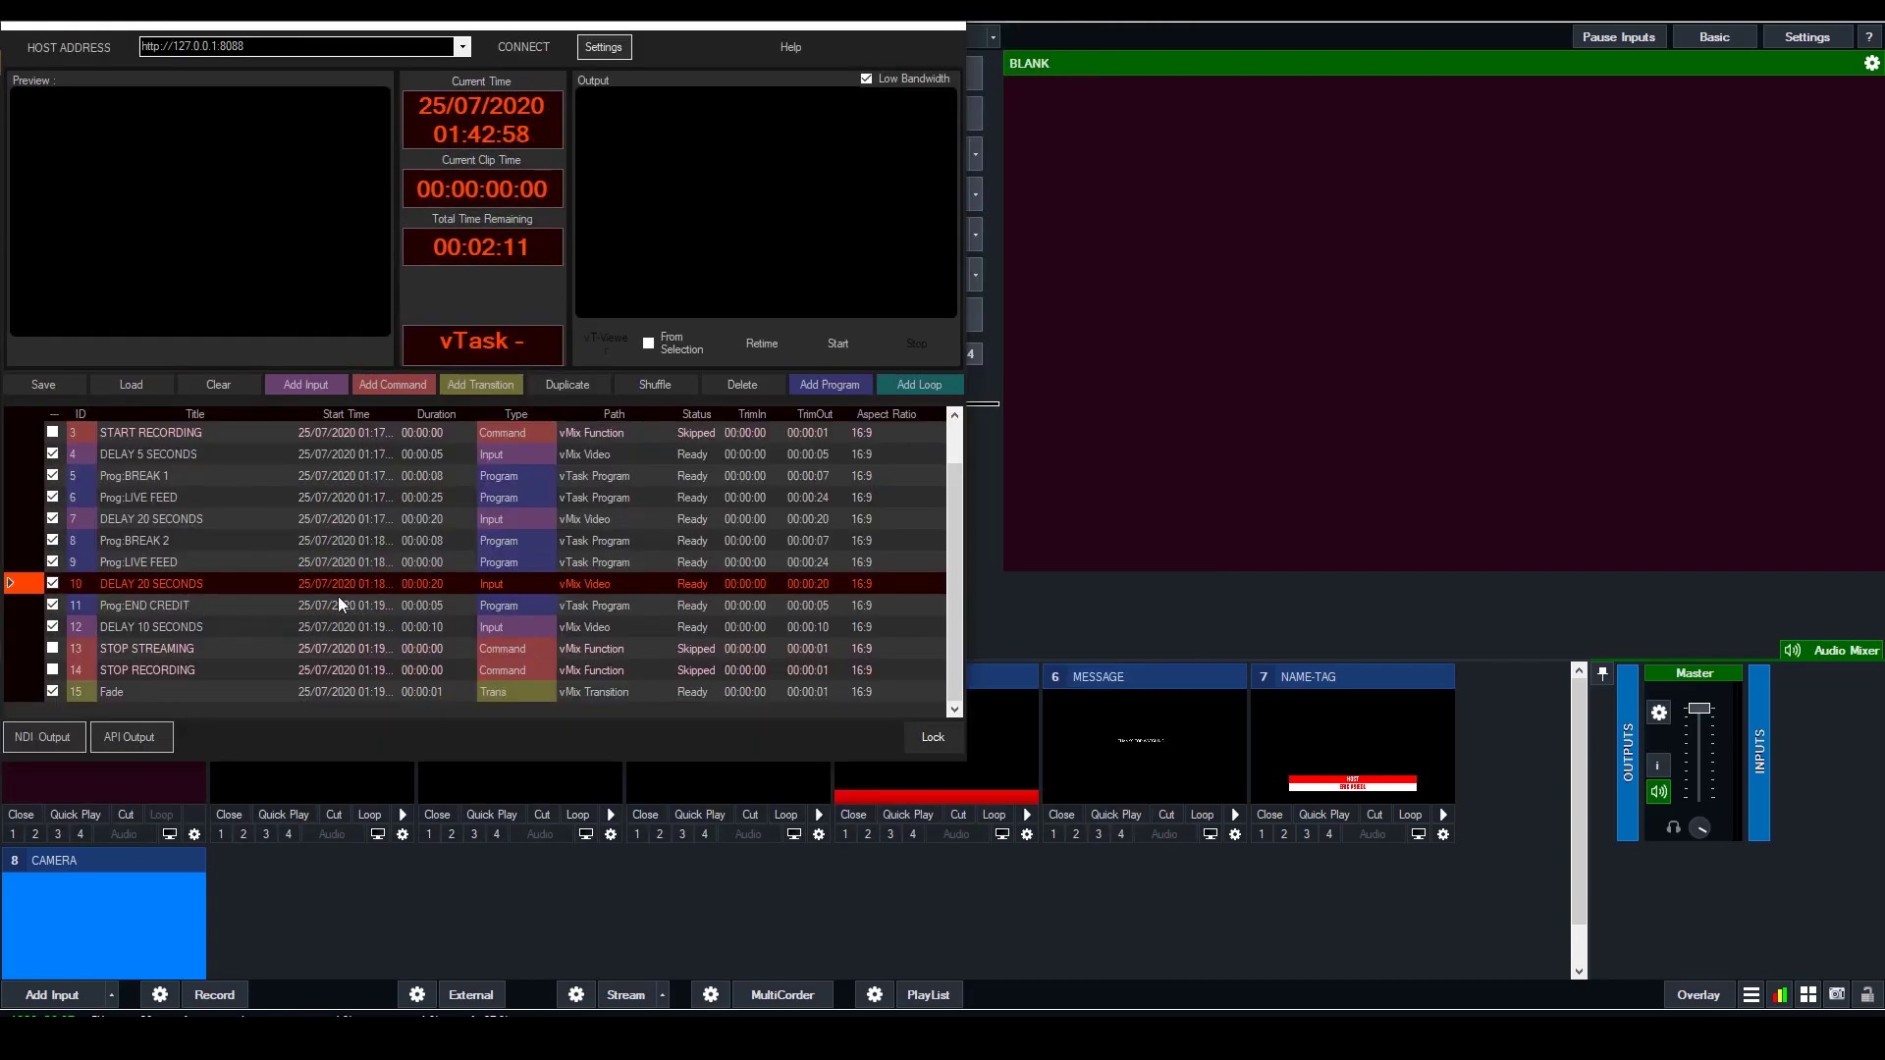
# Examine the END CREDIT program's SET MESSAGE, CLEAR GRAPHICS, SHOW MESSAGE and credit media entries, and return to the main playlist
pyautogui.click(141, 603)
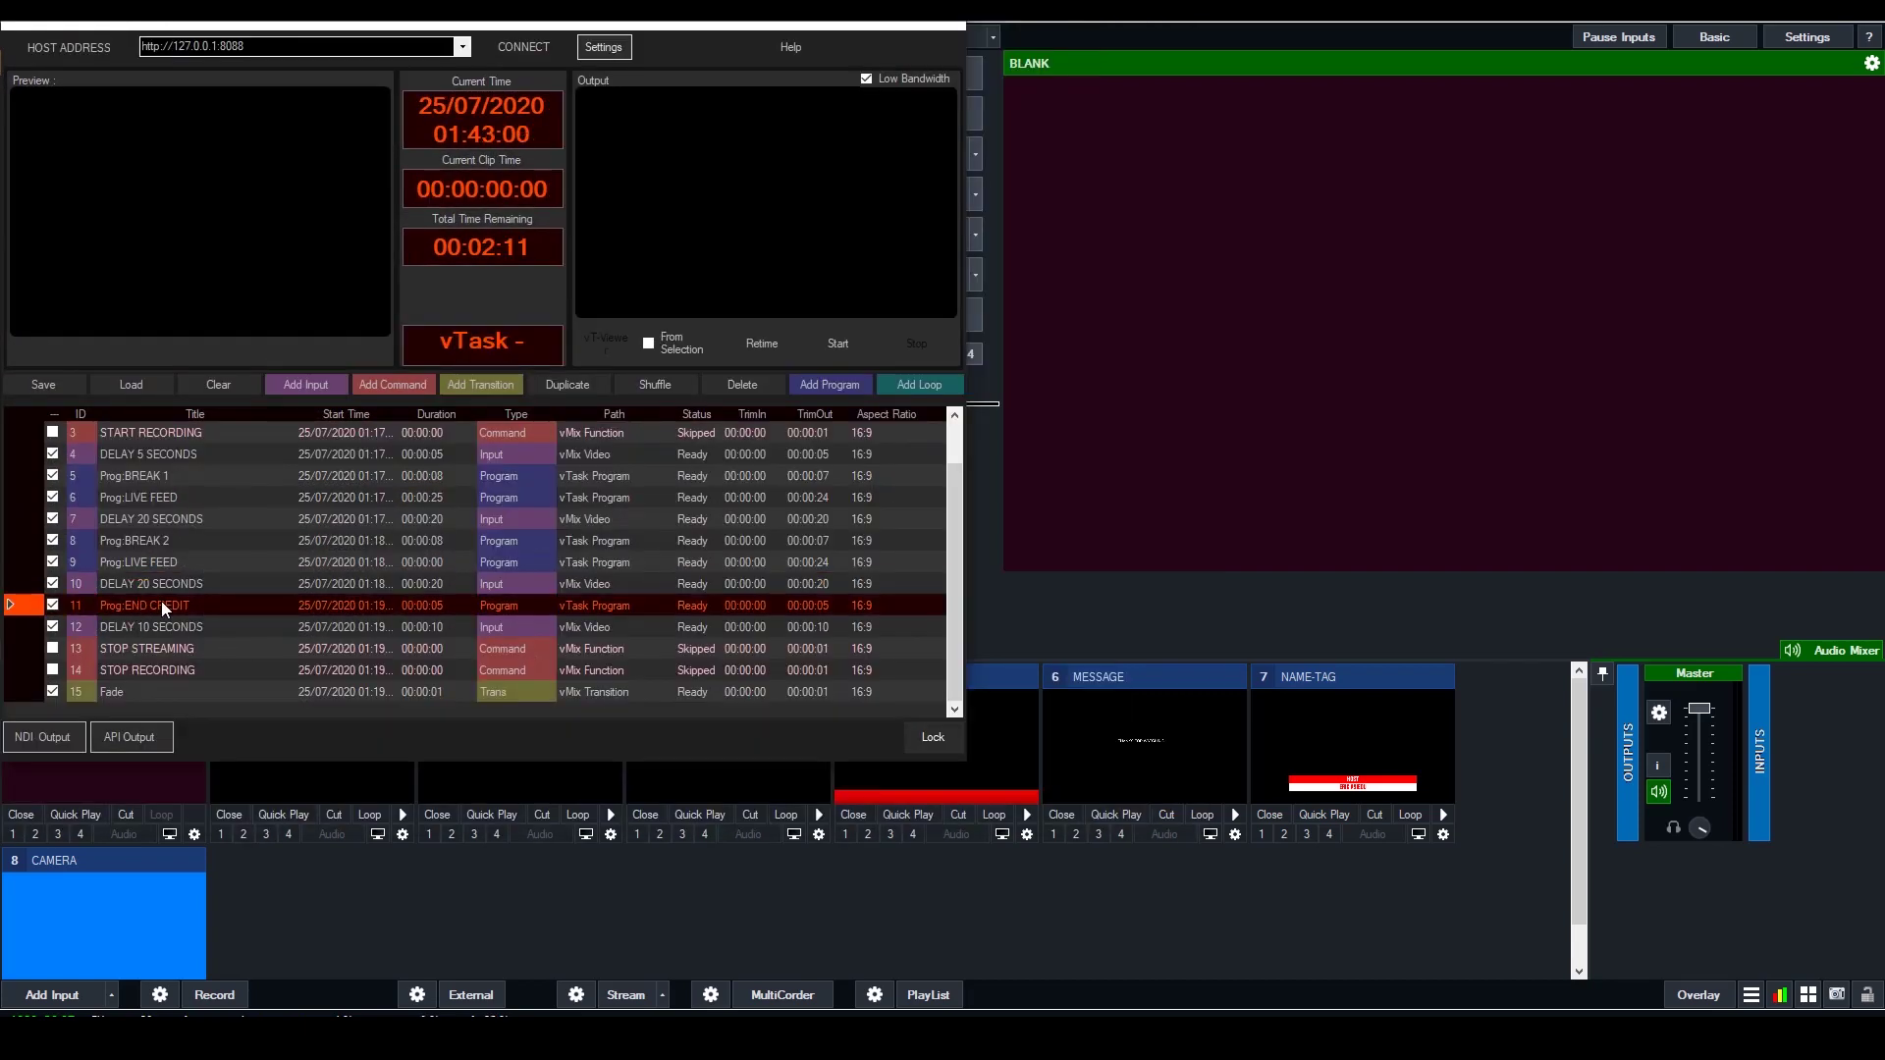
pyautogui.doubleClick(474, 606)
pyautogui.click(175, 522)
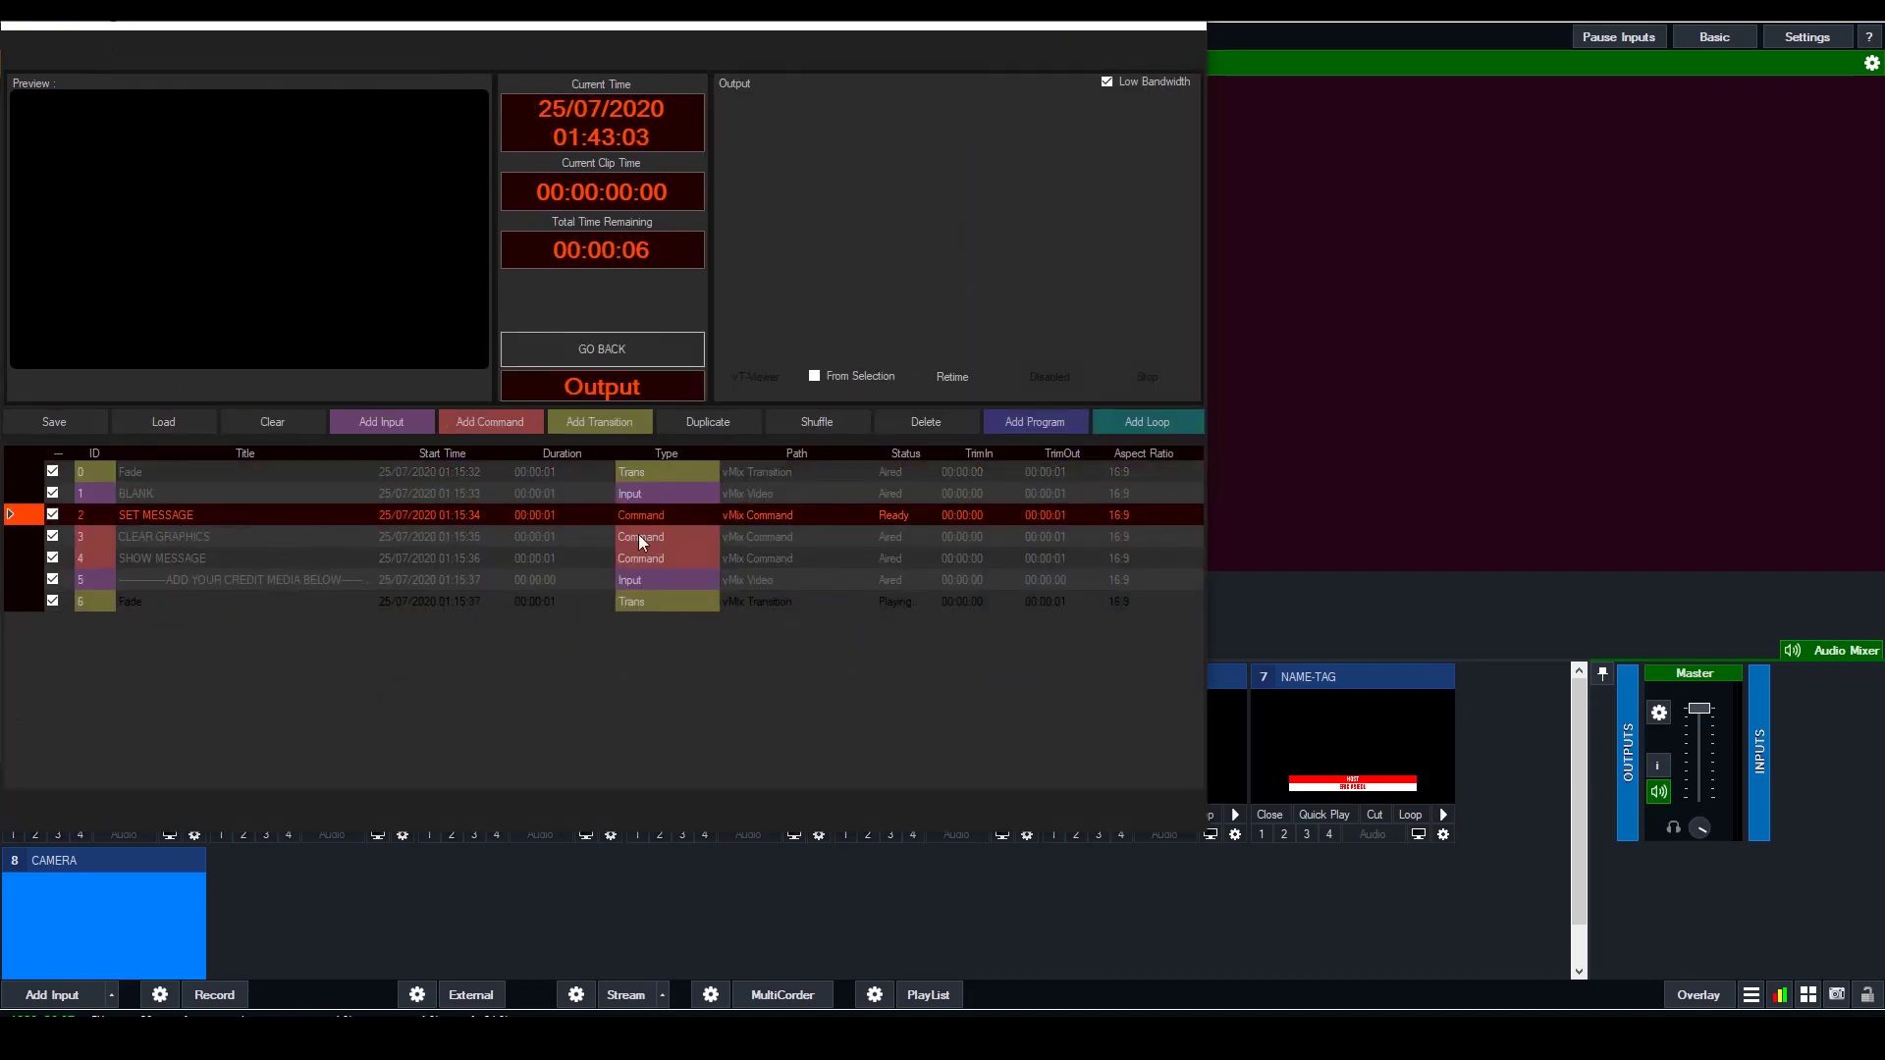
pyautogui.click(180, 539)
pyautogui.click(241, 557)
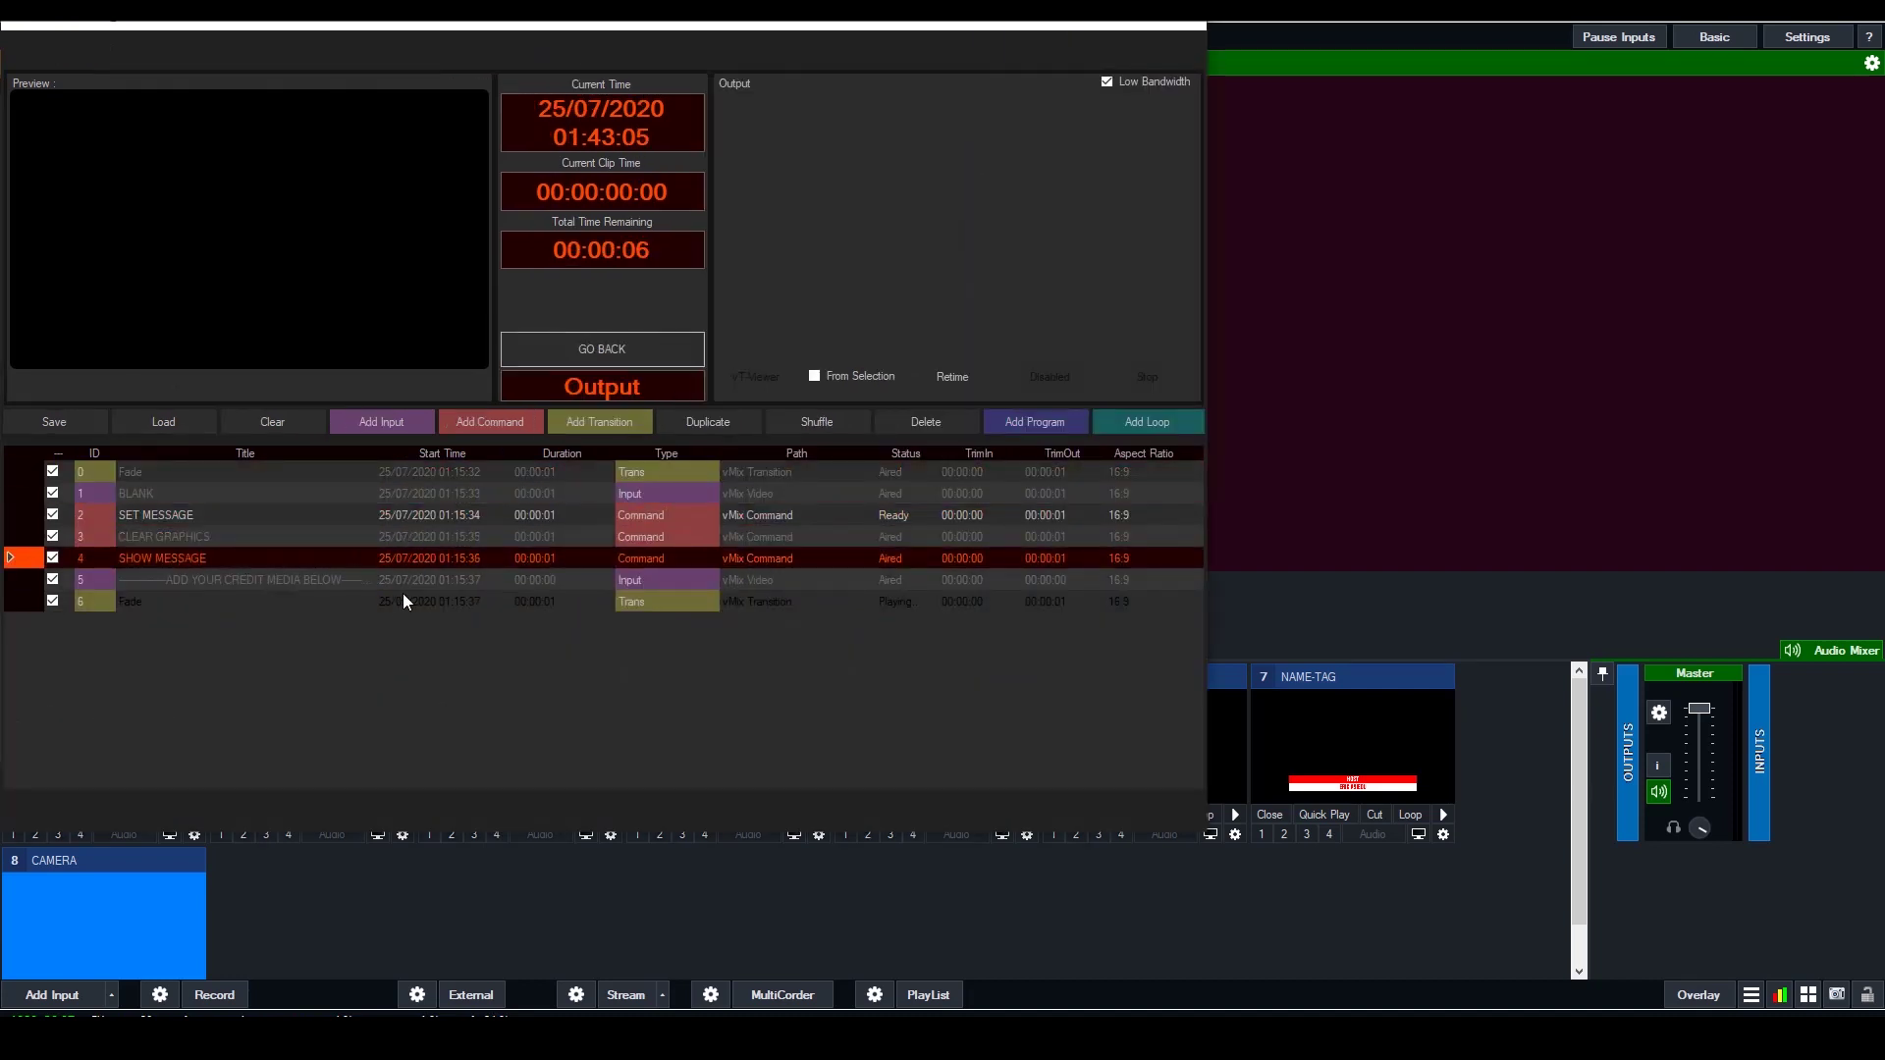
pyautogui.click(346, 585)
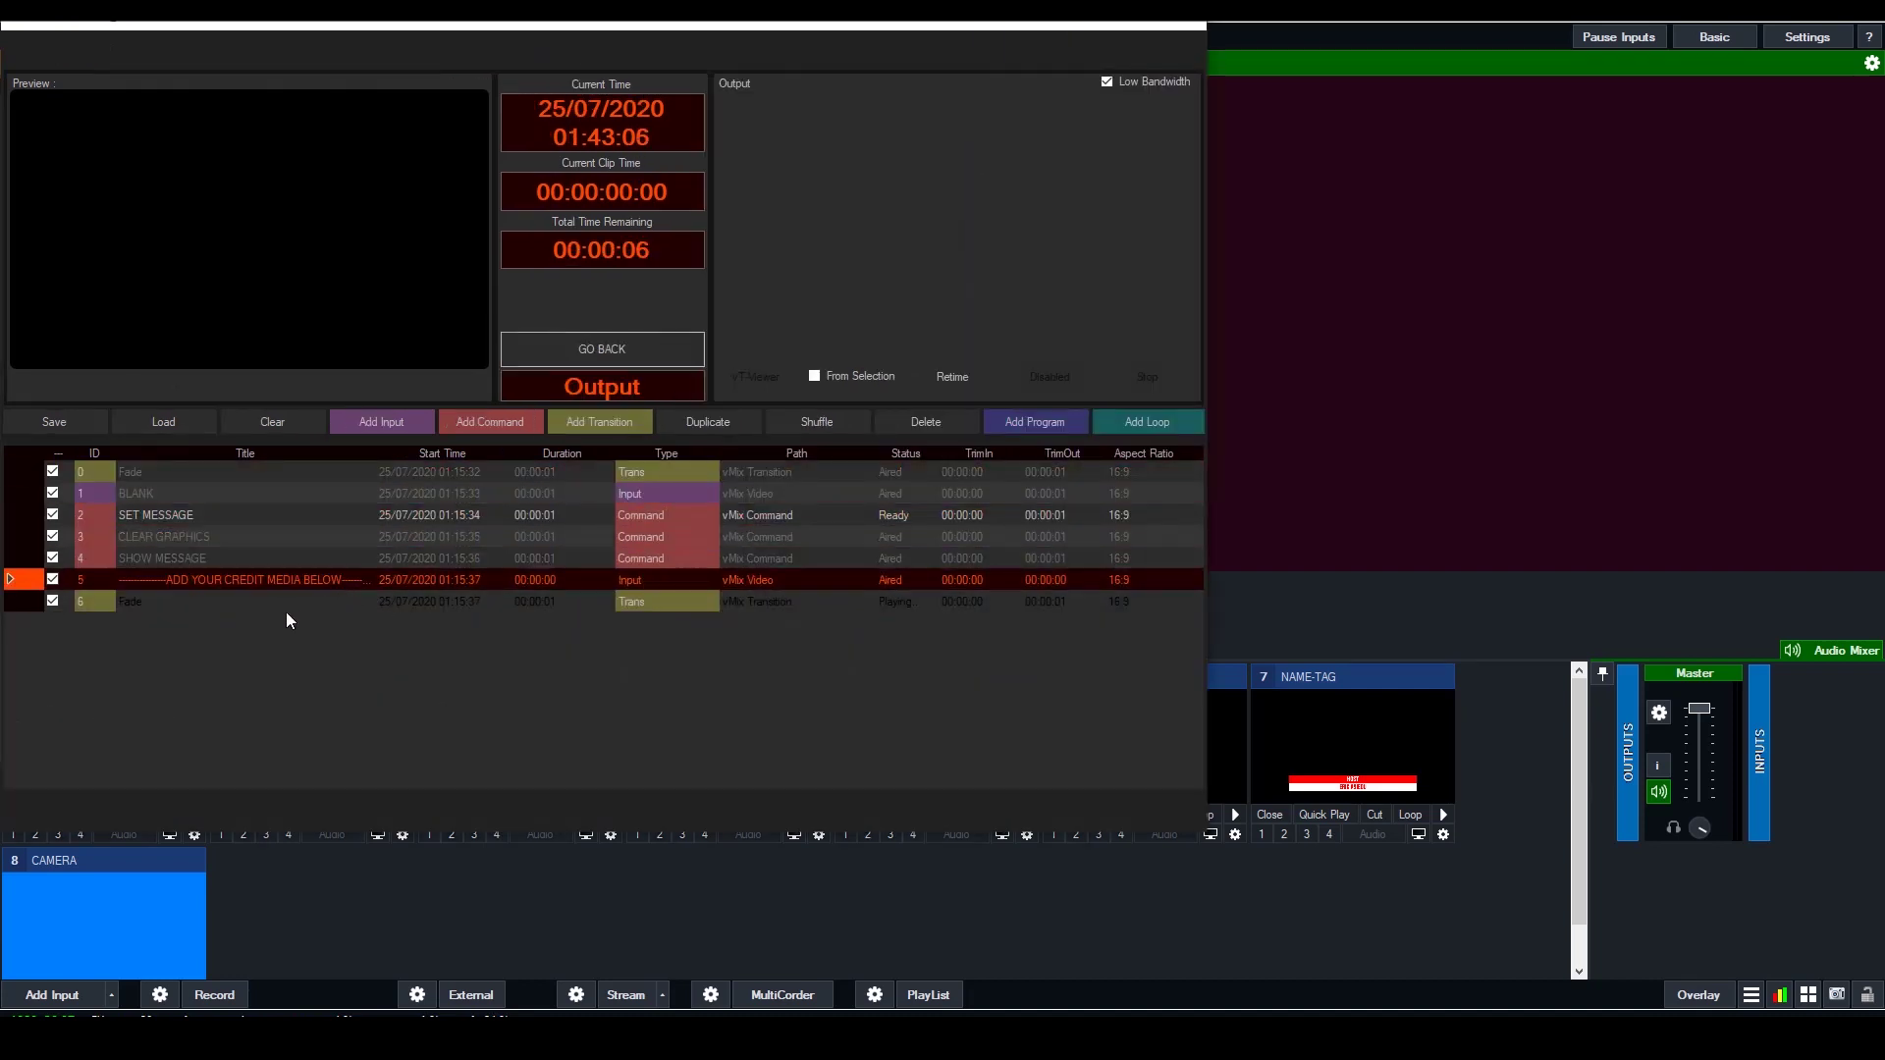
pyautogui.click(597, 350)
# Review the closing DELAY 10 SECONDS, STOP STREAMING and STOP RECORDING entries of the playlist
pyautogui.click(159, 631)
pyautogui.click(141, 652)
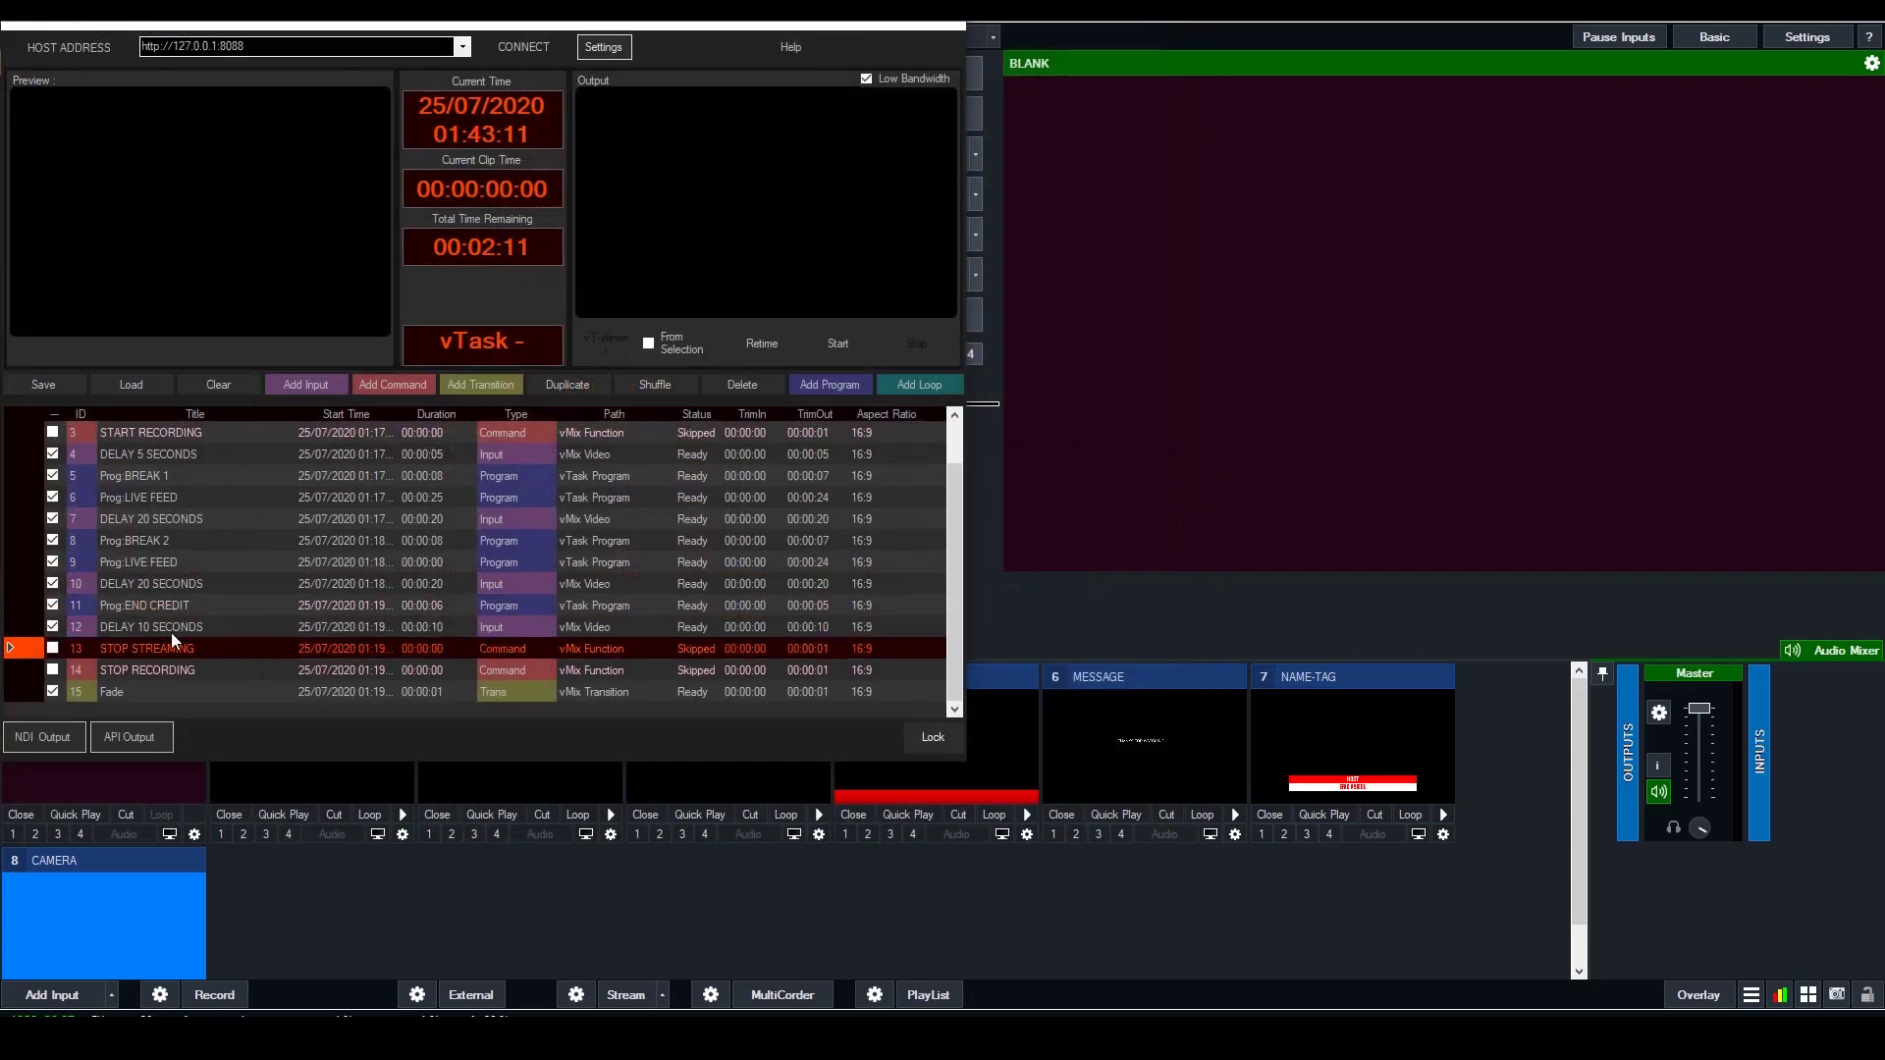
pyautogui.click(148, 672)
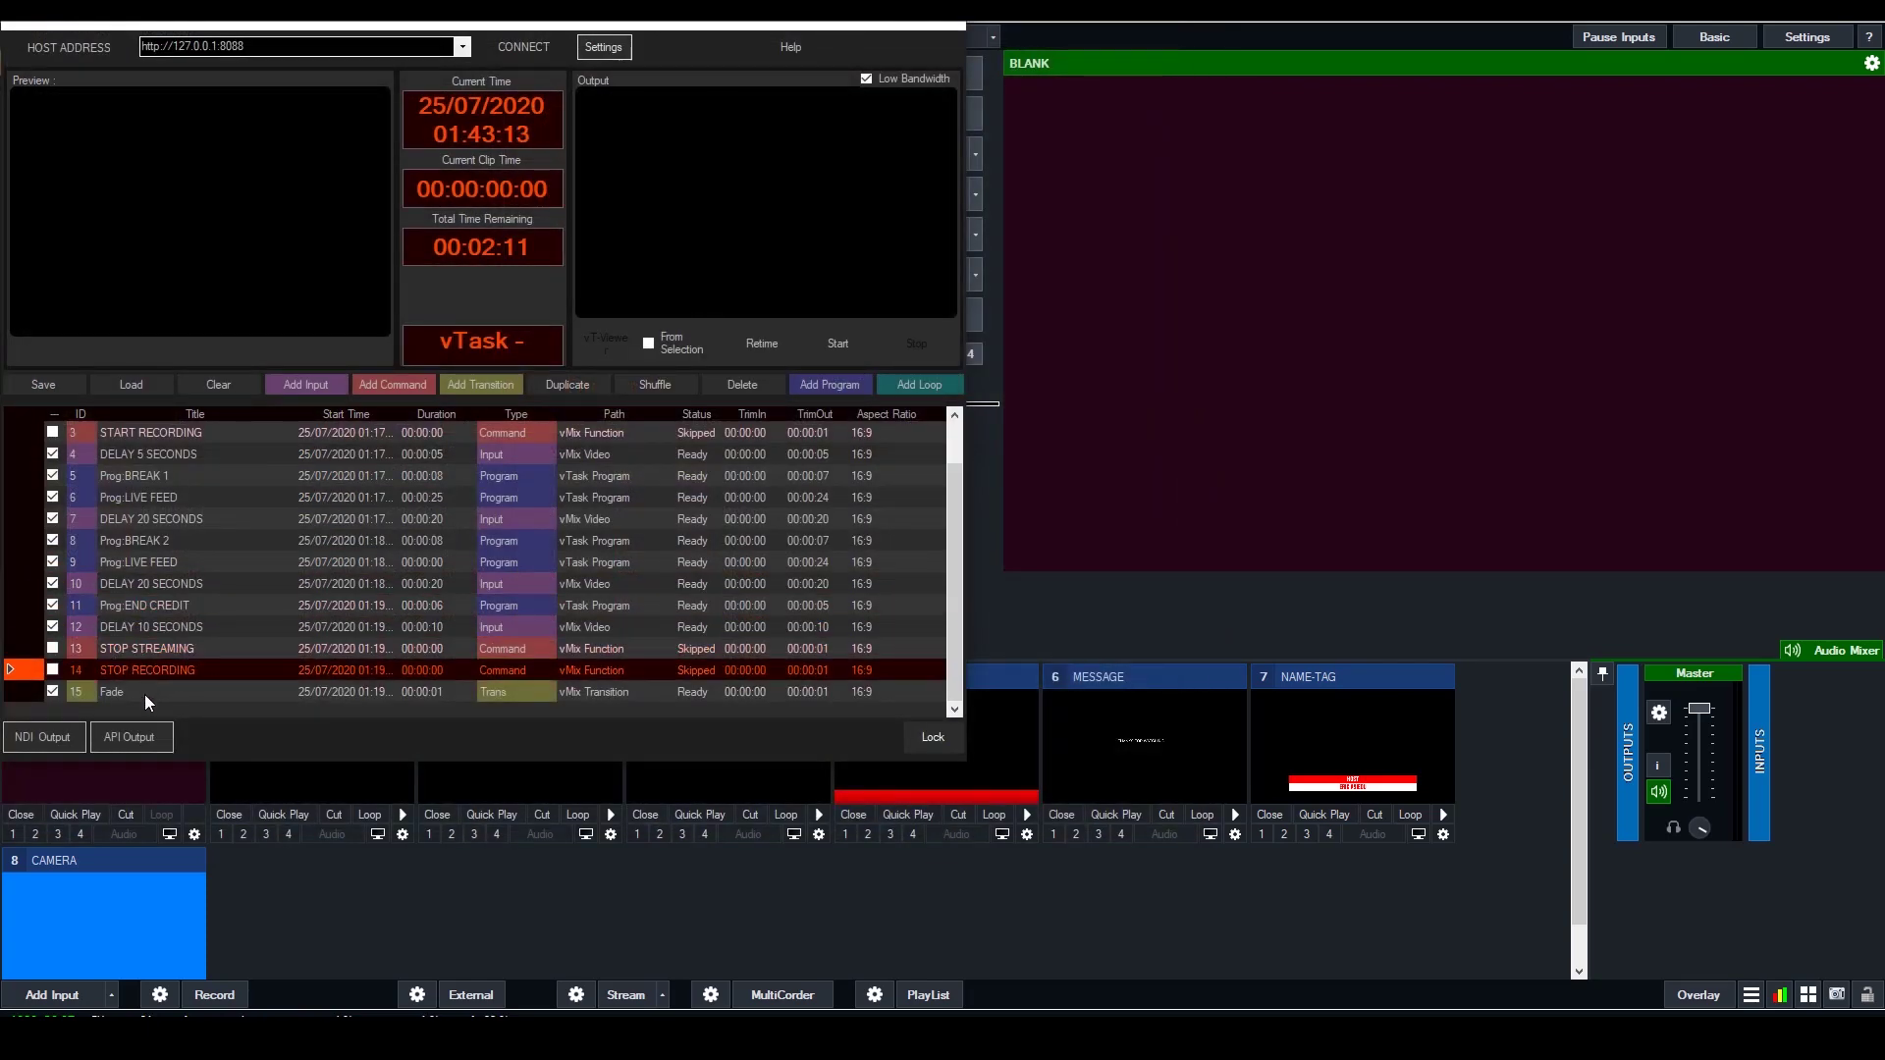
# Insert "He's Got The Whole World In His Hands Instrumental Version.mp4" from VTASK TEMPLATES below the ADD MEDIA BELOW marker in BREAK 1
pyautogui.scroll(1, 145, 694)
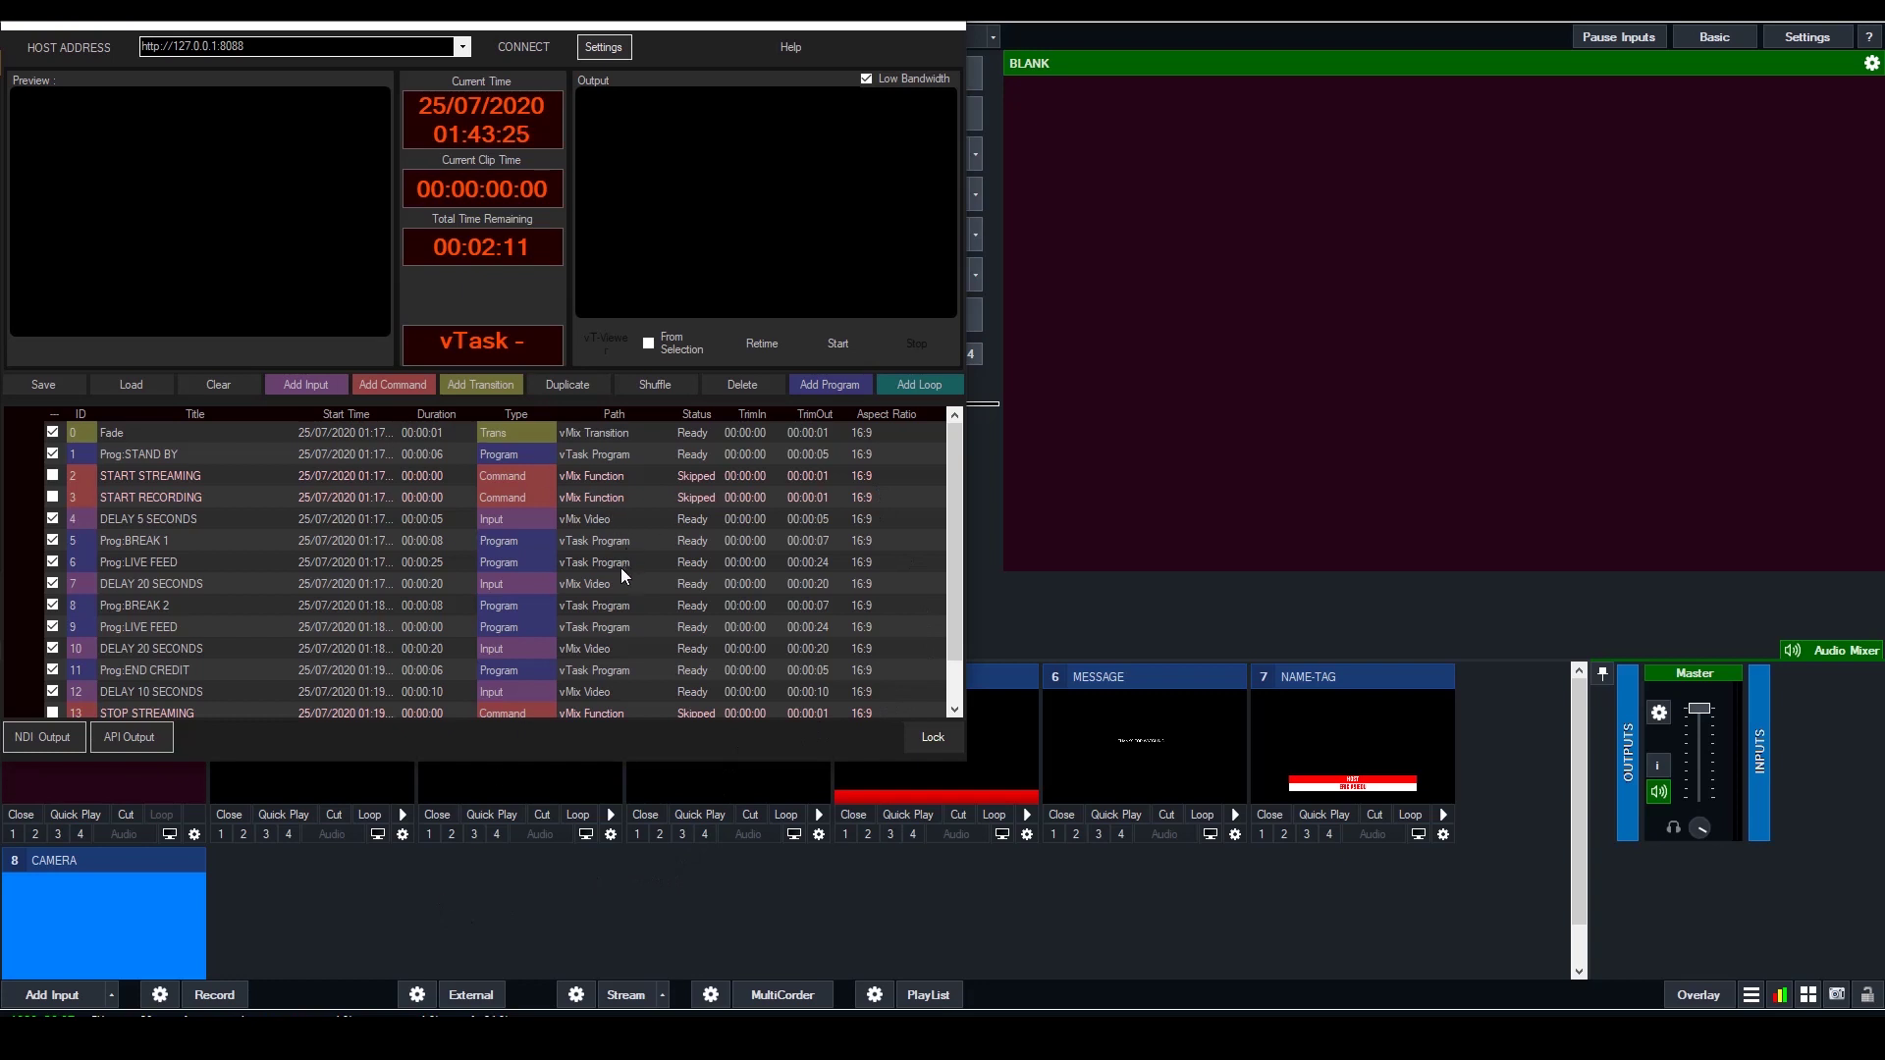
pyautogui.click(157, 540)
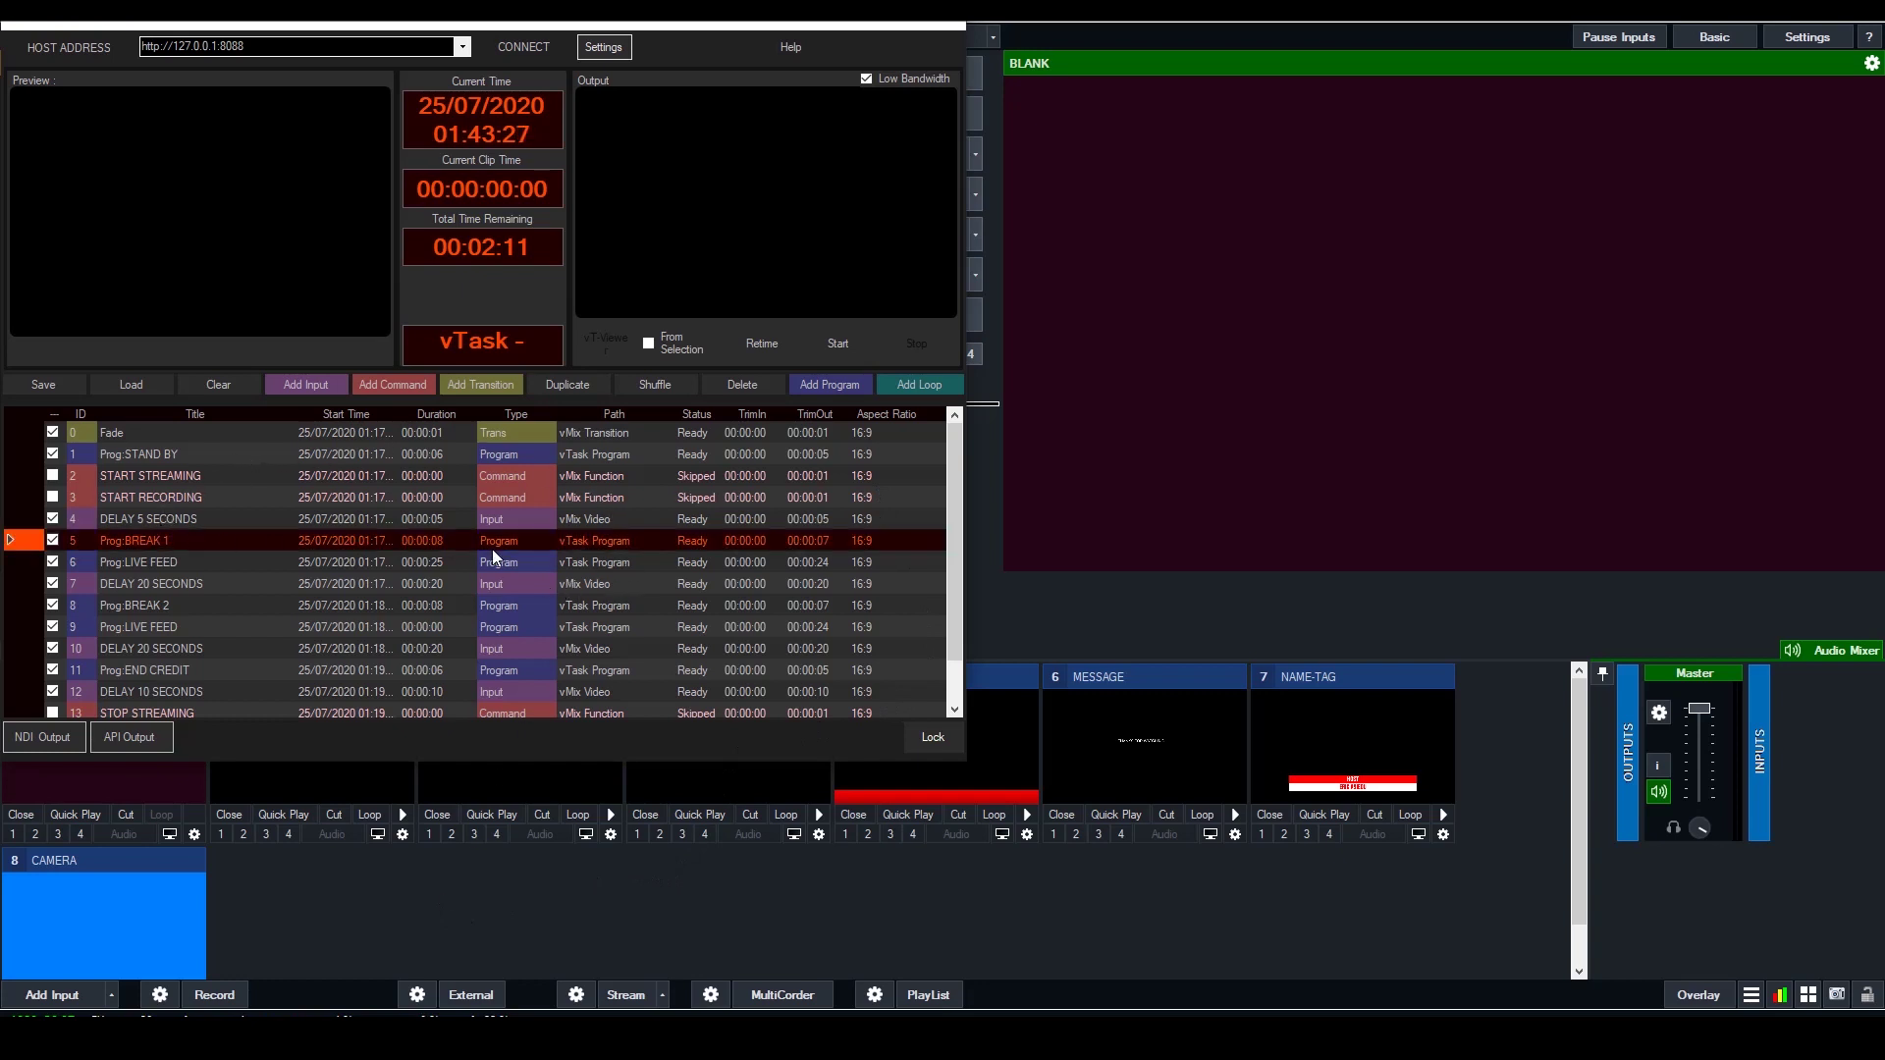
pyautogui.doubleClick(515, 546)
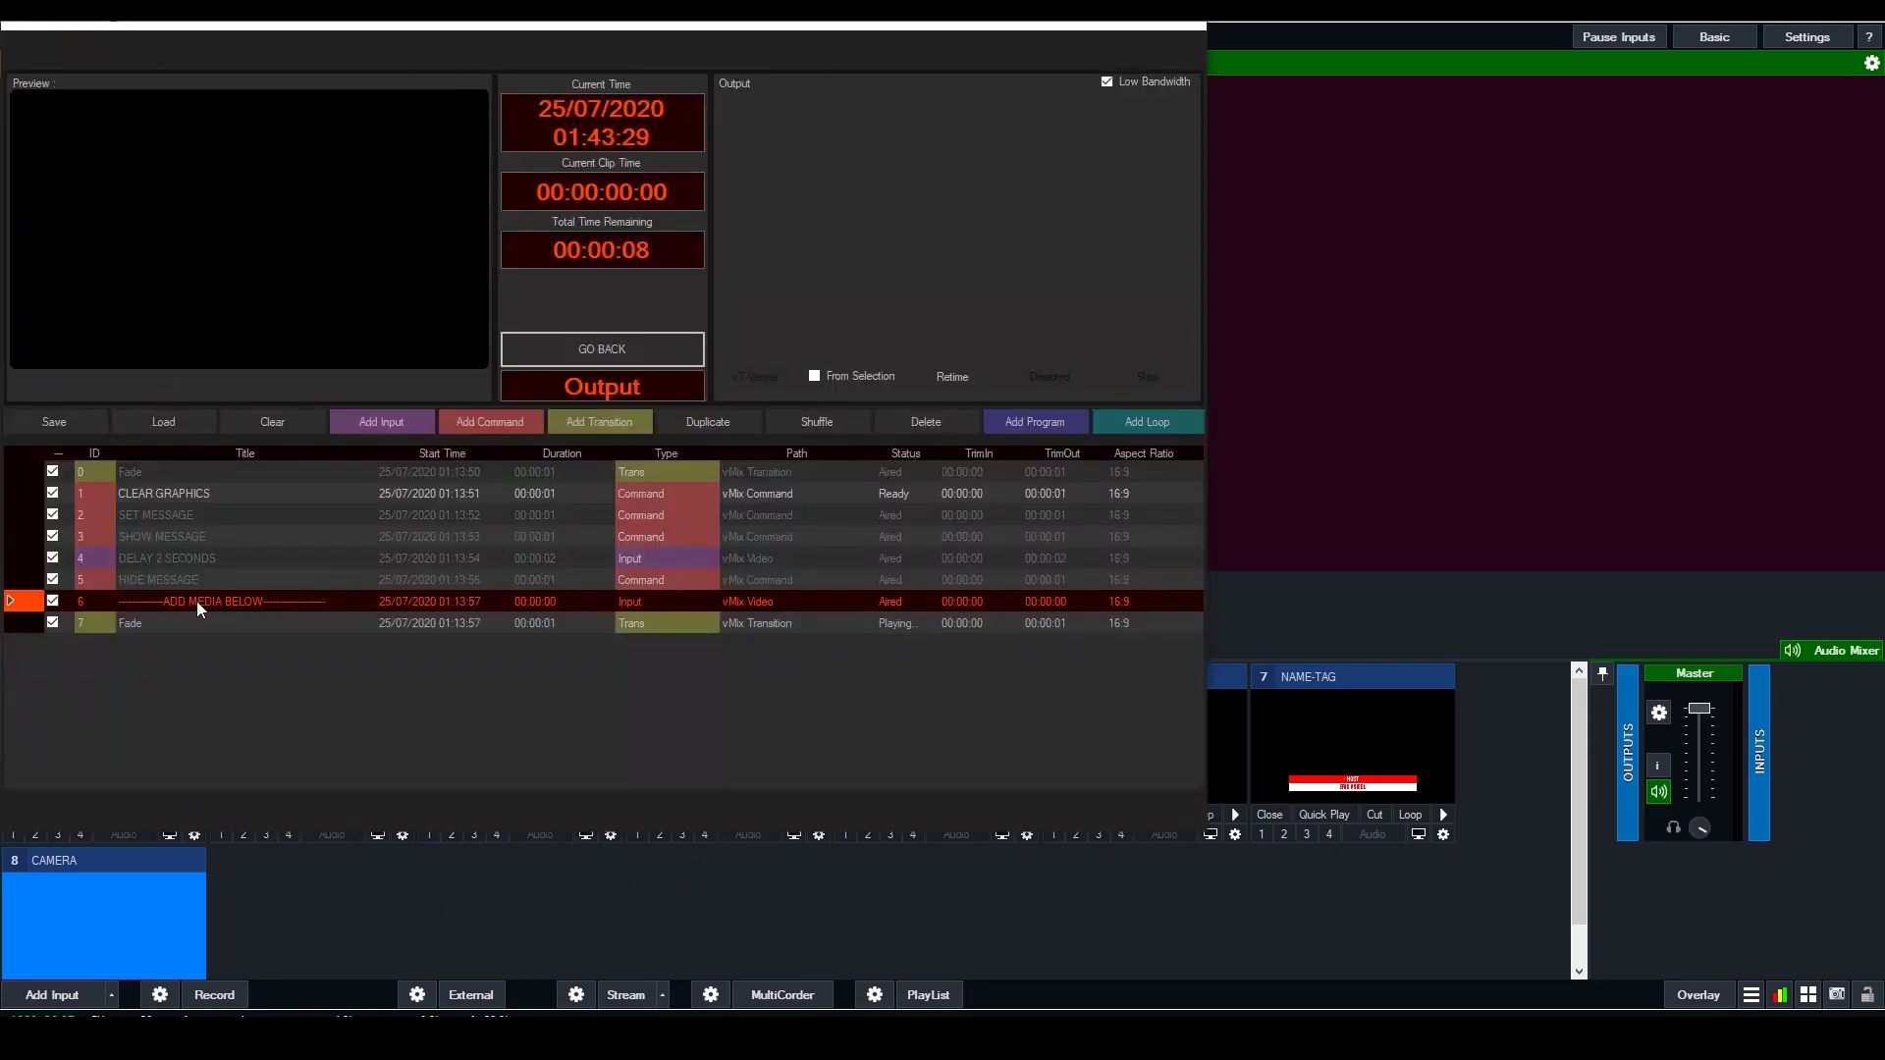
pyautogui.click(386, 414)
pyautogui.click(420, 444)
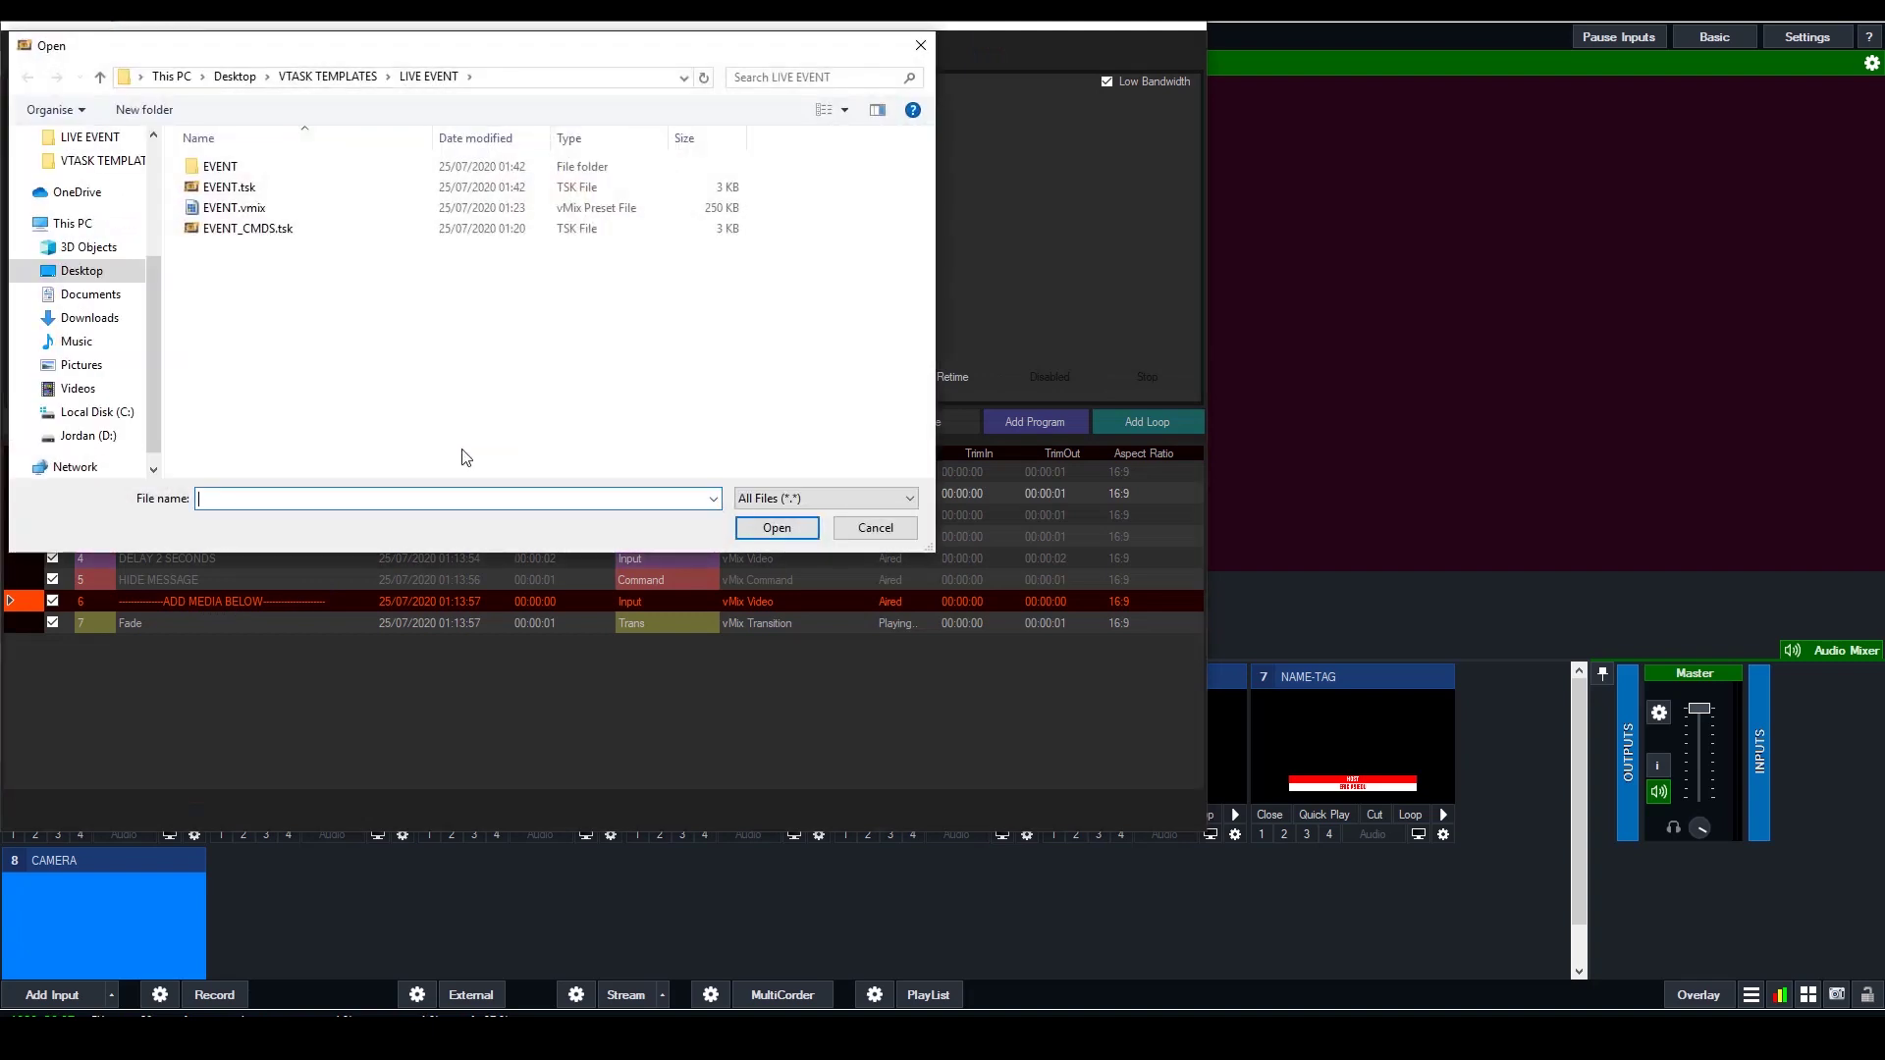
pyautogui.click(352, 76)
pyautogui.click(427, 224)
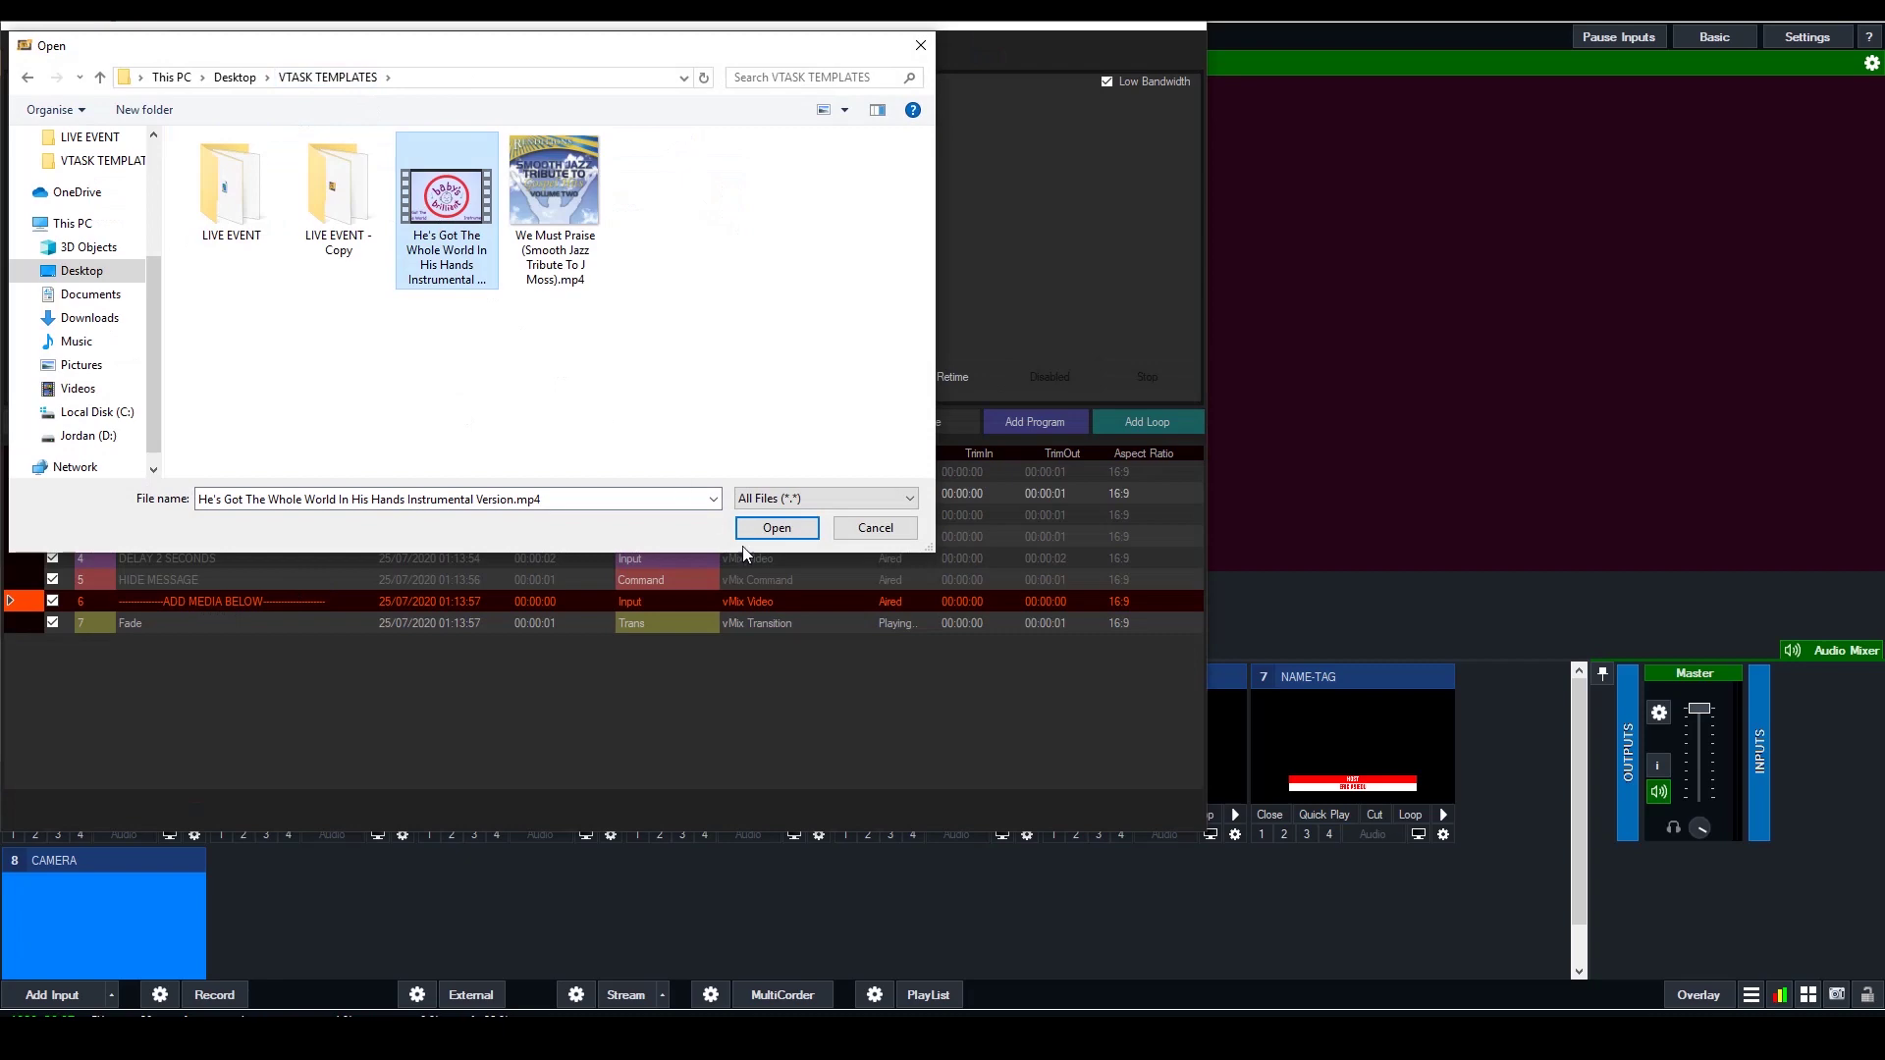
pyautogui.click(776, 527)
# Set the BREAK 1 video's trim-out to 00:00:10 and return to the main playlist
pyautogui.doubleClick(250, 599)
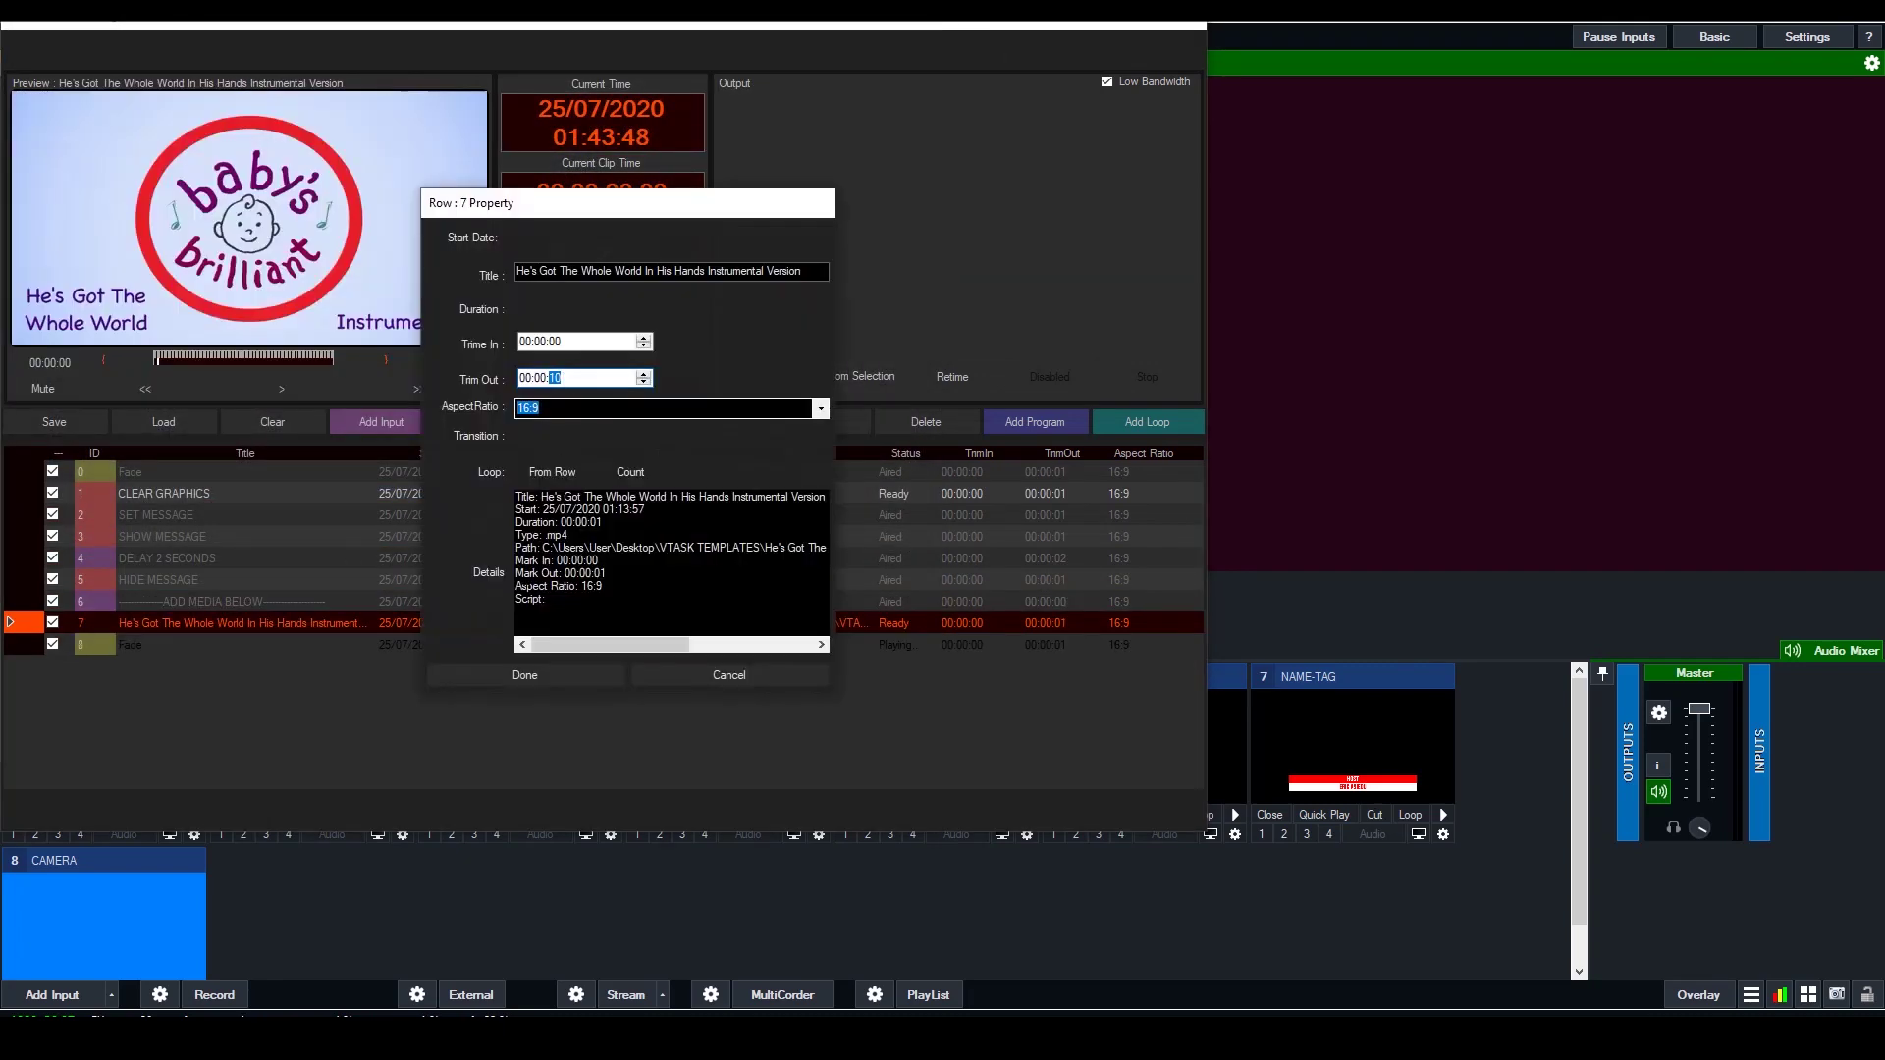
pyautogui.click(552, 681)
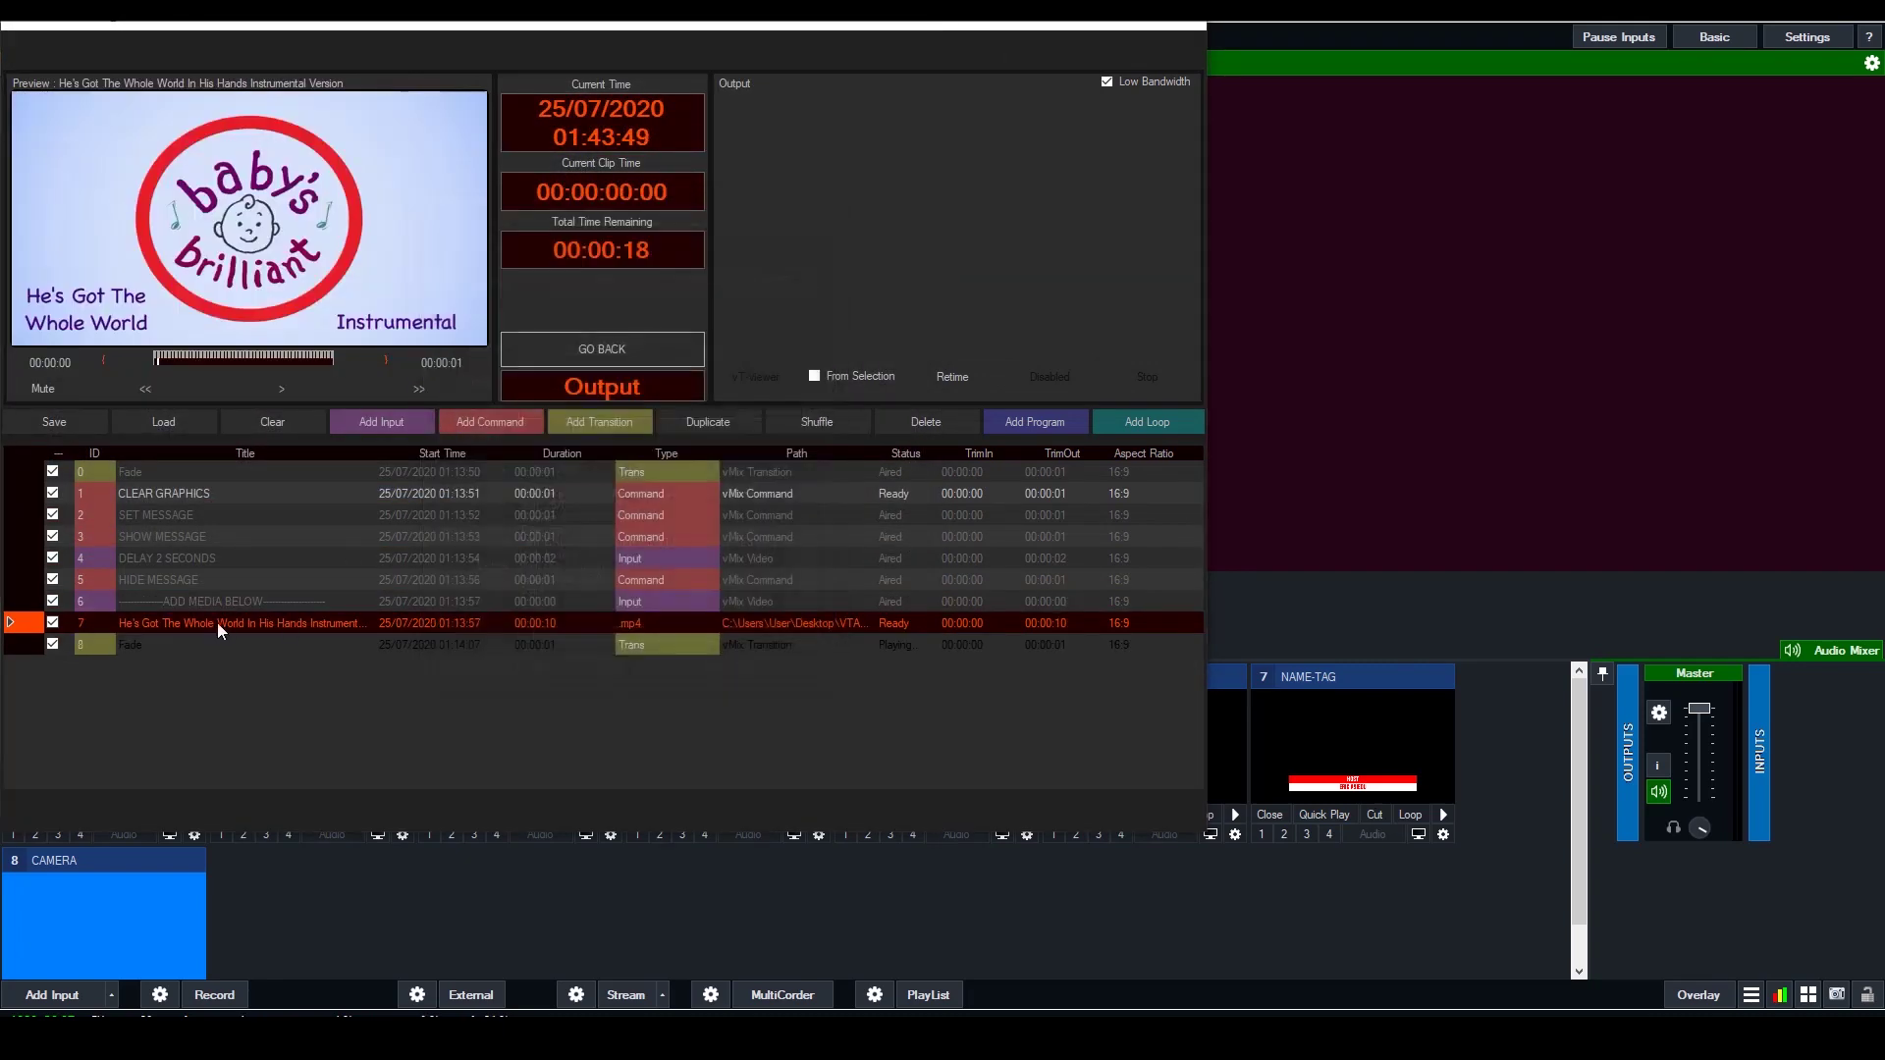
pyautogui.click(600, 349)
pyautogui.hotkey('alt', 'Tab')
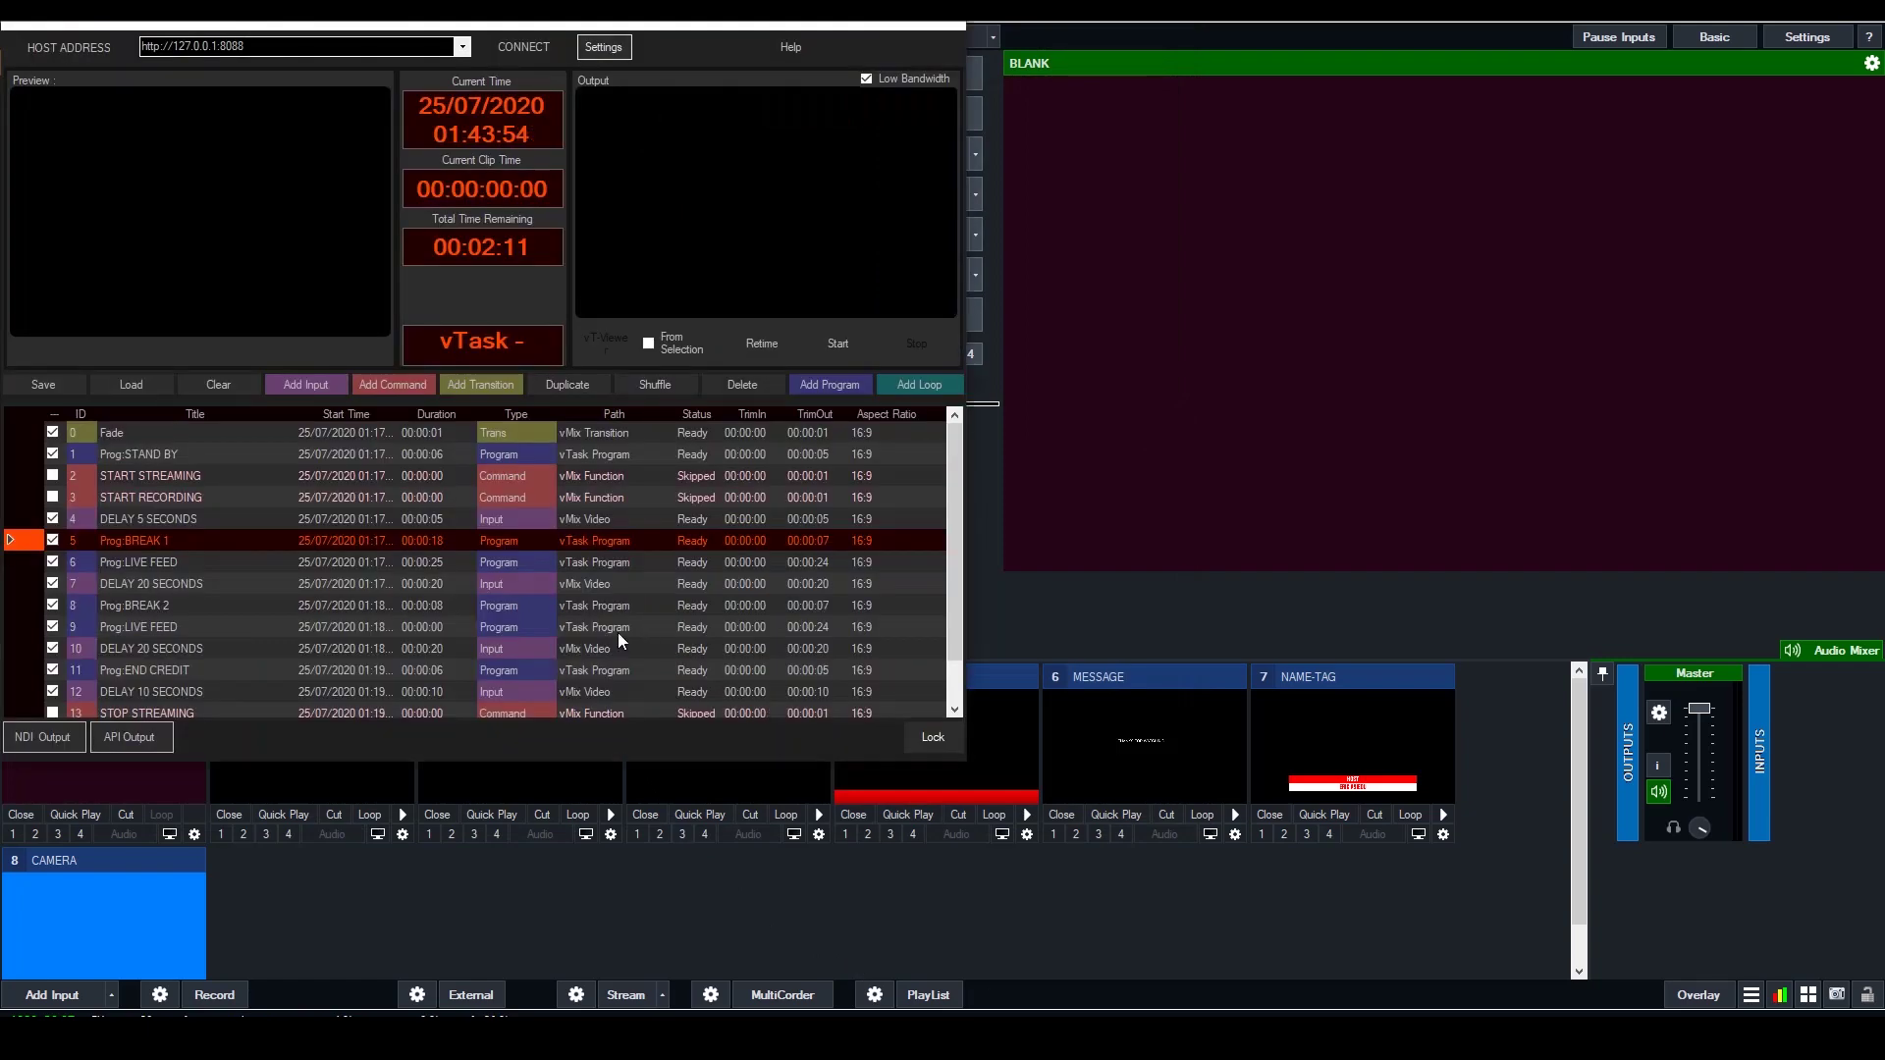
# Insert "We Must Praise (Smooth Jazz Tribute To J Moss).mp4" below the ADD MEDIA BELOW marker in the BREAK 2 program
pyautogui.doubleClick(275, 609)
pyautogui.click(381, 422)
pyautogui.click(580, 209)
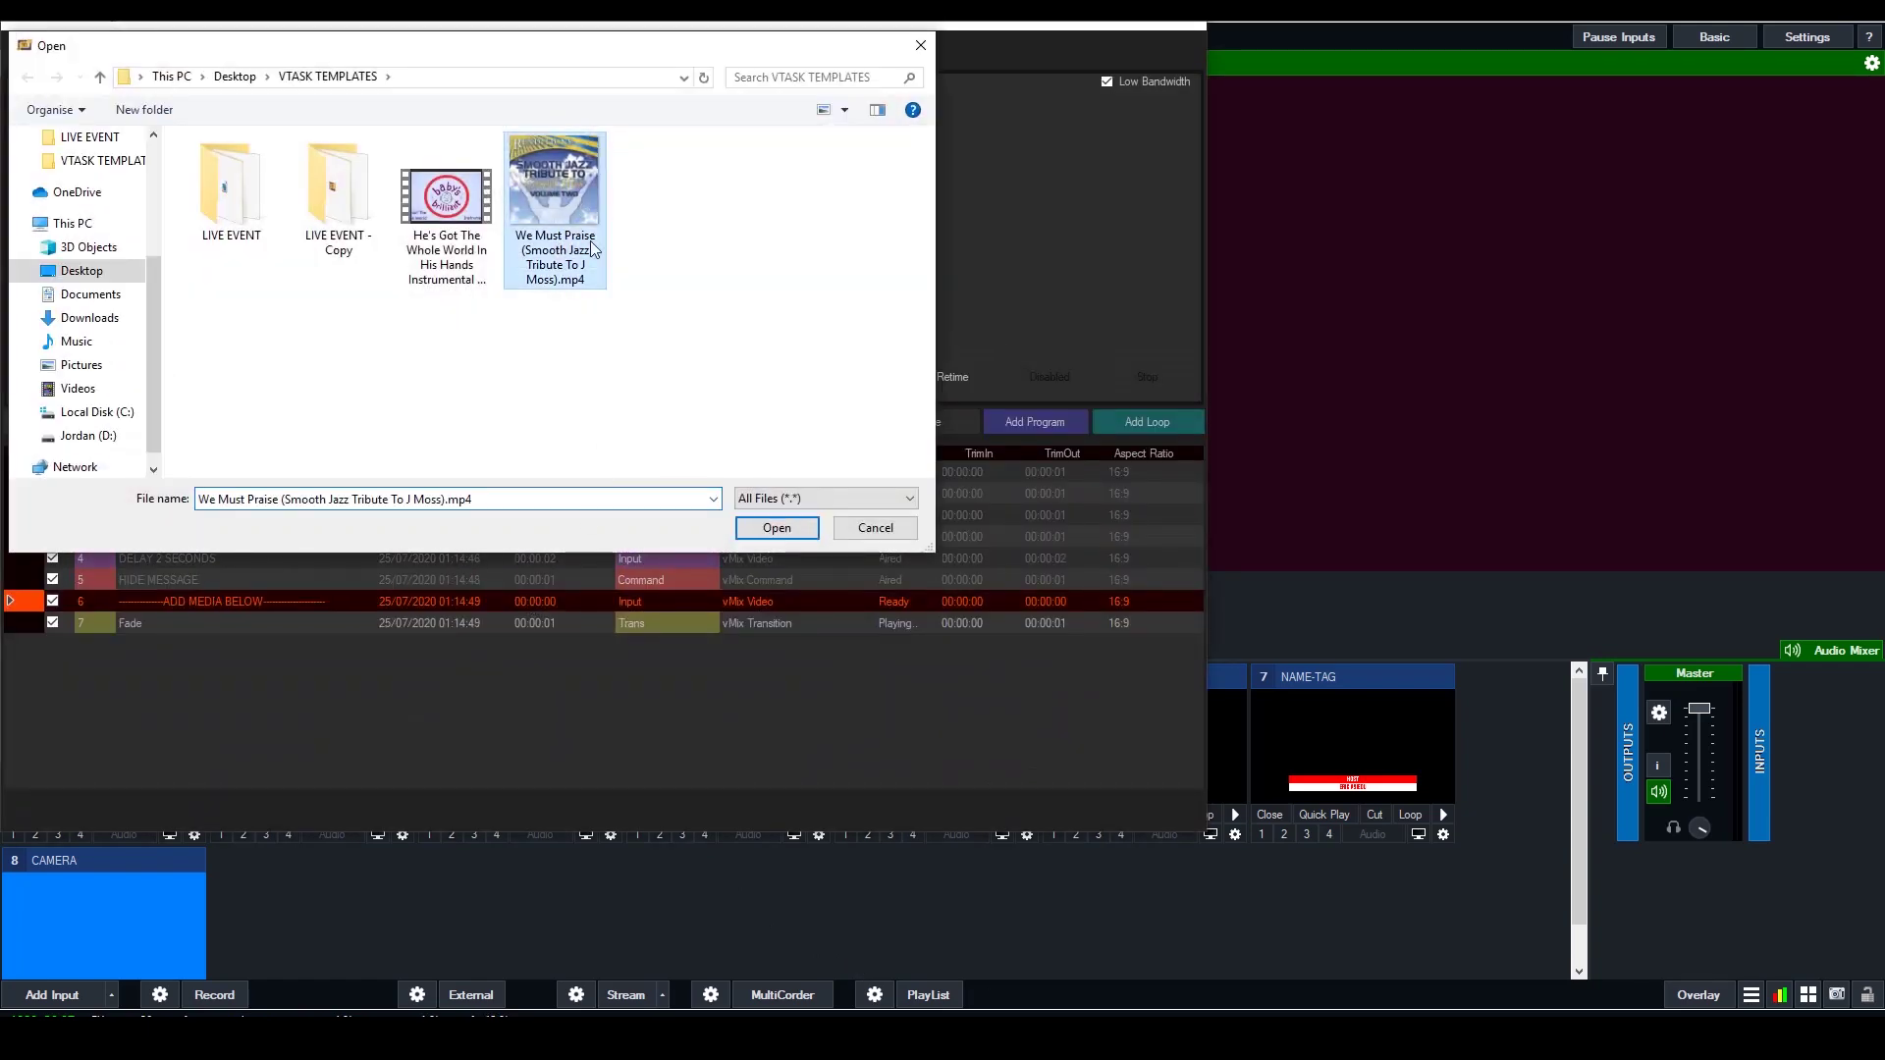
pyautogui.click(777, 527)
# Set the BREAK 2 video's trim-out to 00:00:10
pyautogui.doubleClick(550, 625)
pyautogui.click(556, 378)
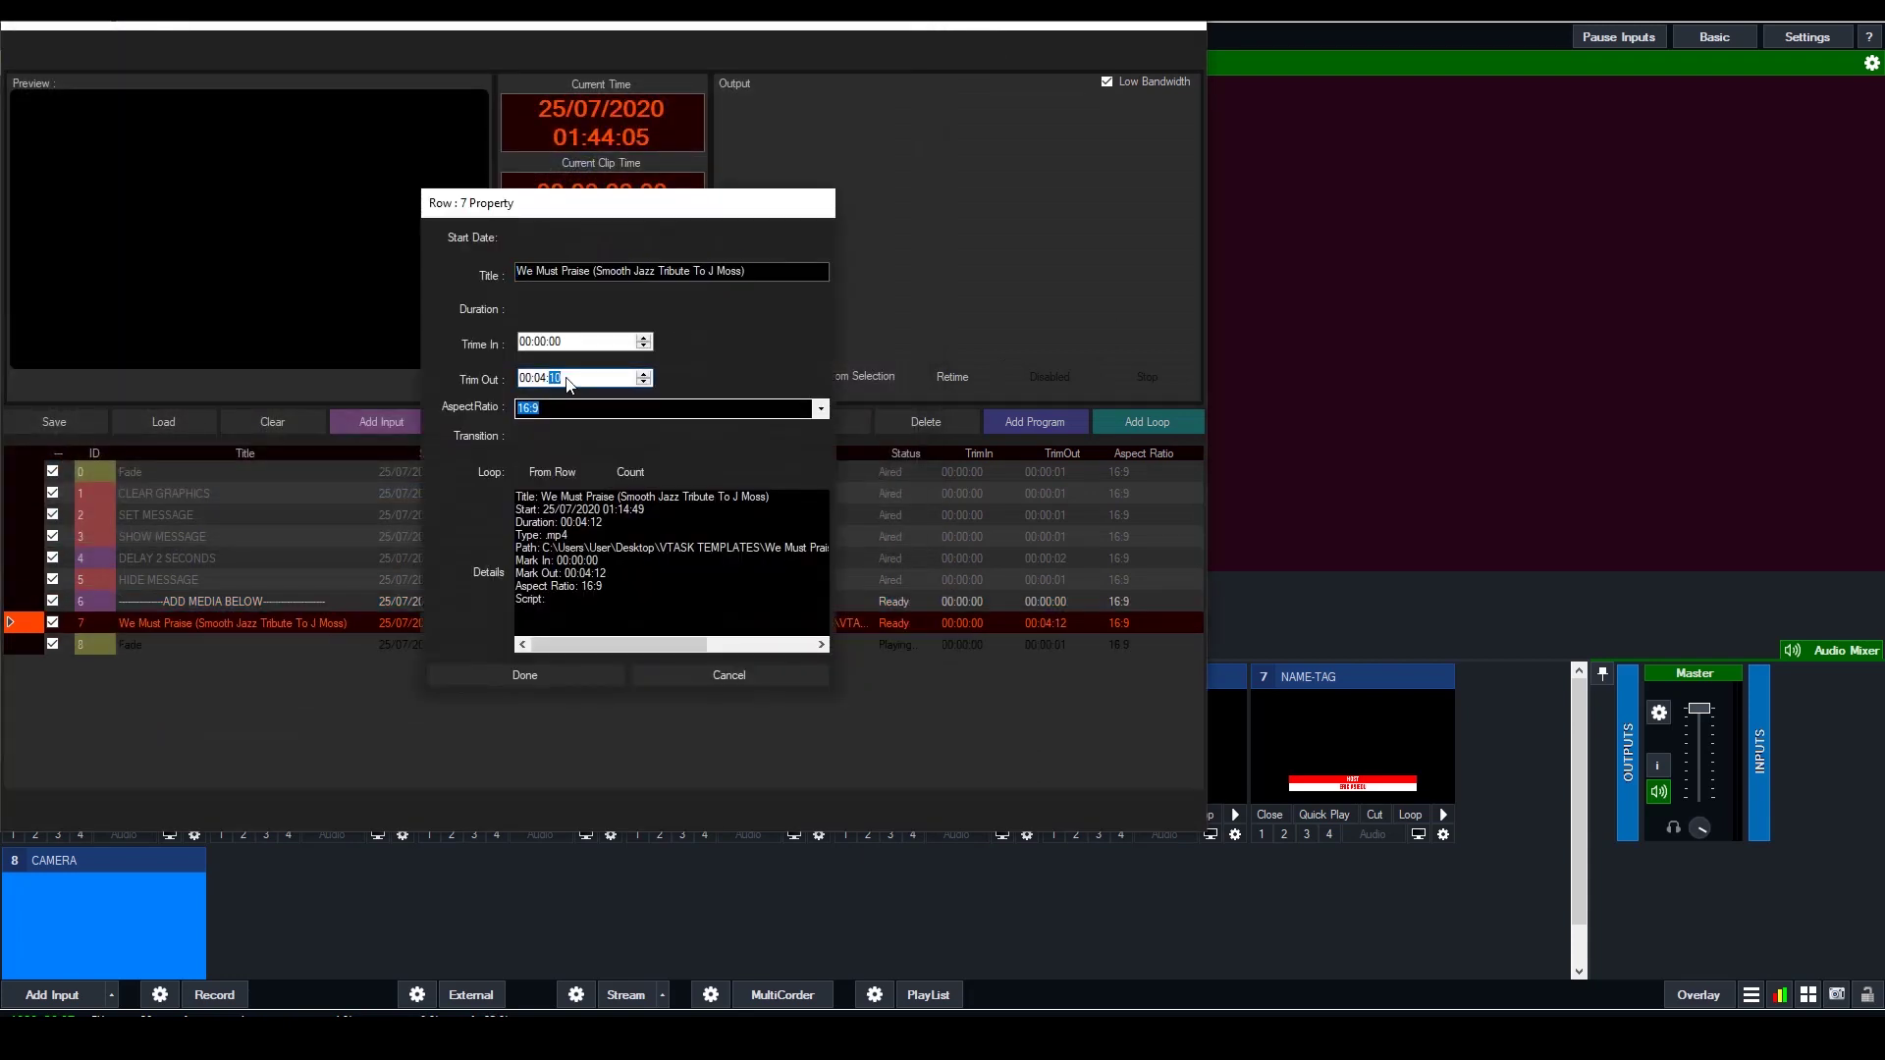
pyautogui.click(553, 381)
pyautogui.click(527, 675)
# Switch to vMix and add a camera input that uses Sample Input as its source
pyautogui.click(354, 891)
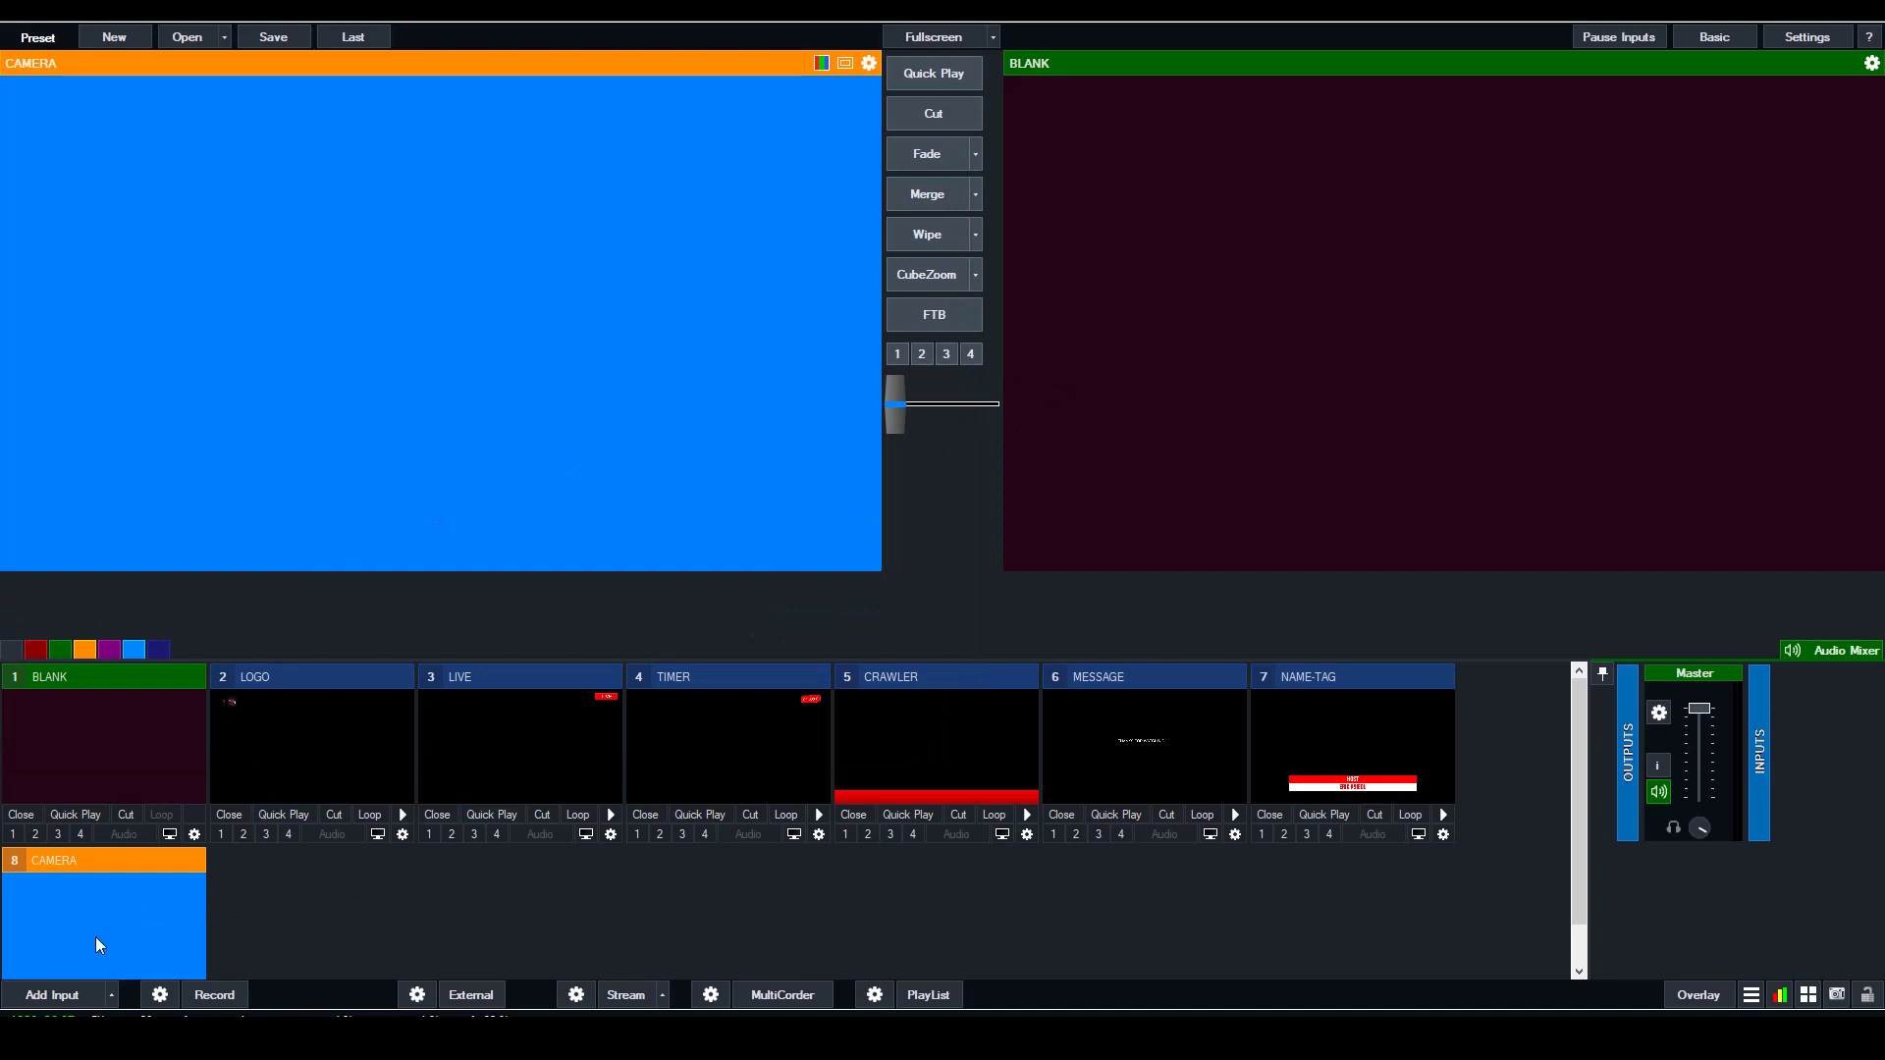
pyautogui.click(98, 993)
pyautogui.click(922, 226)
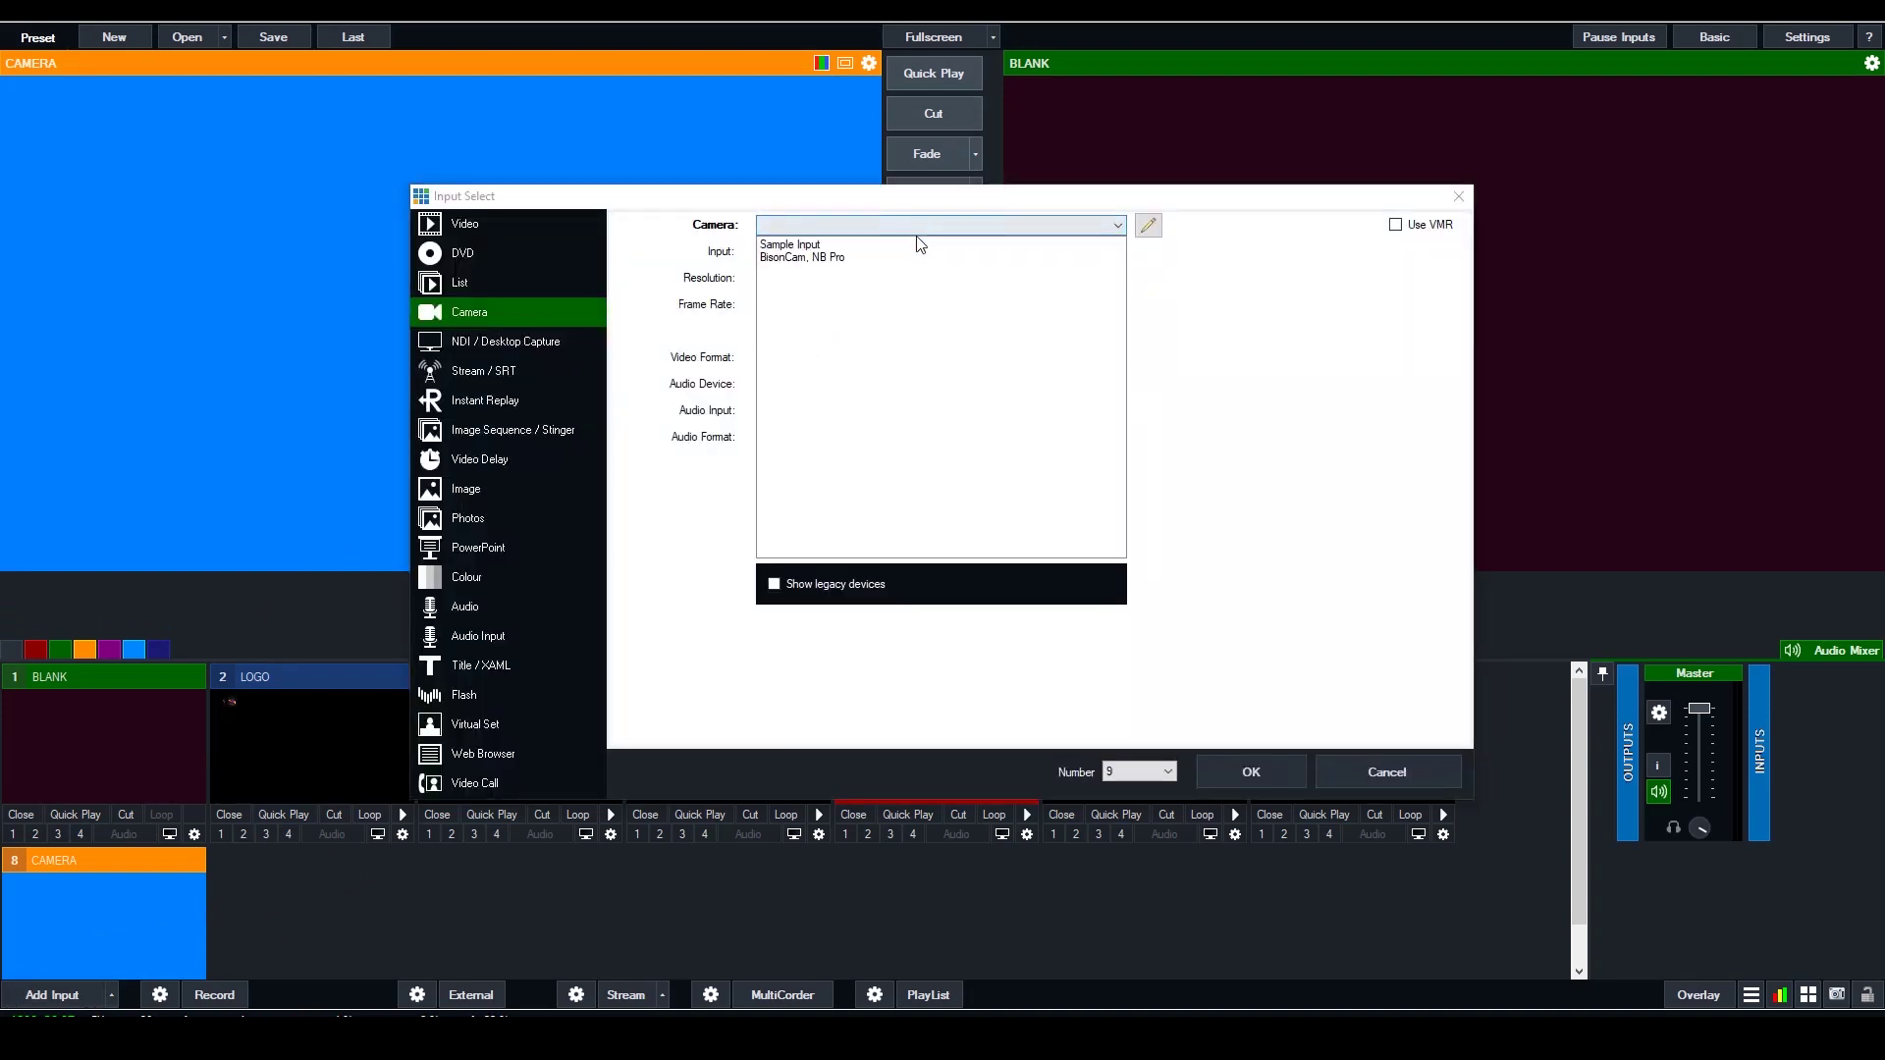
pyautogui.click(898, 257)
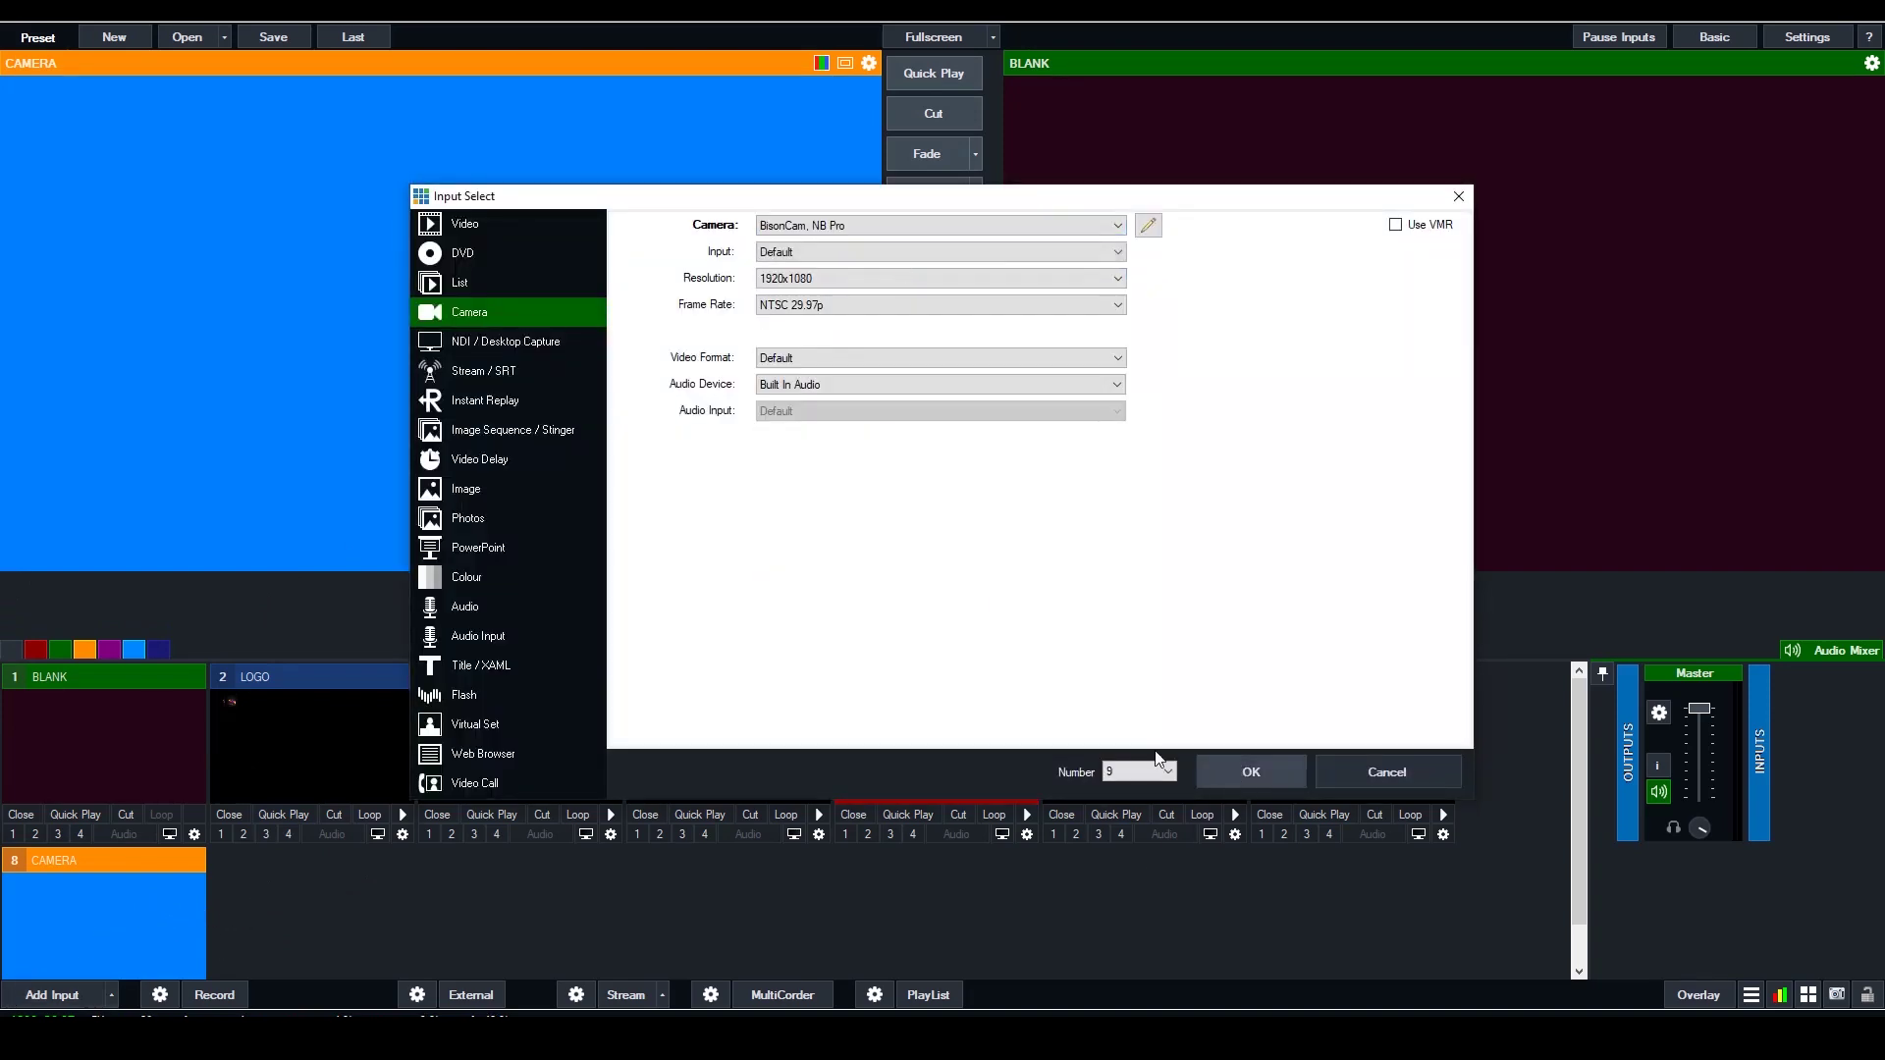
pyautogui.click(1139, 539)
pyautogui.click(974, 228)
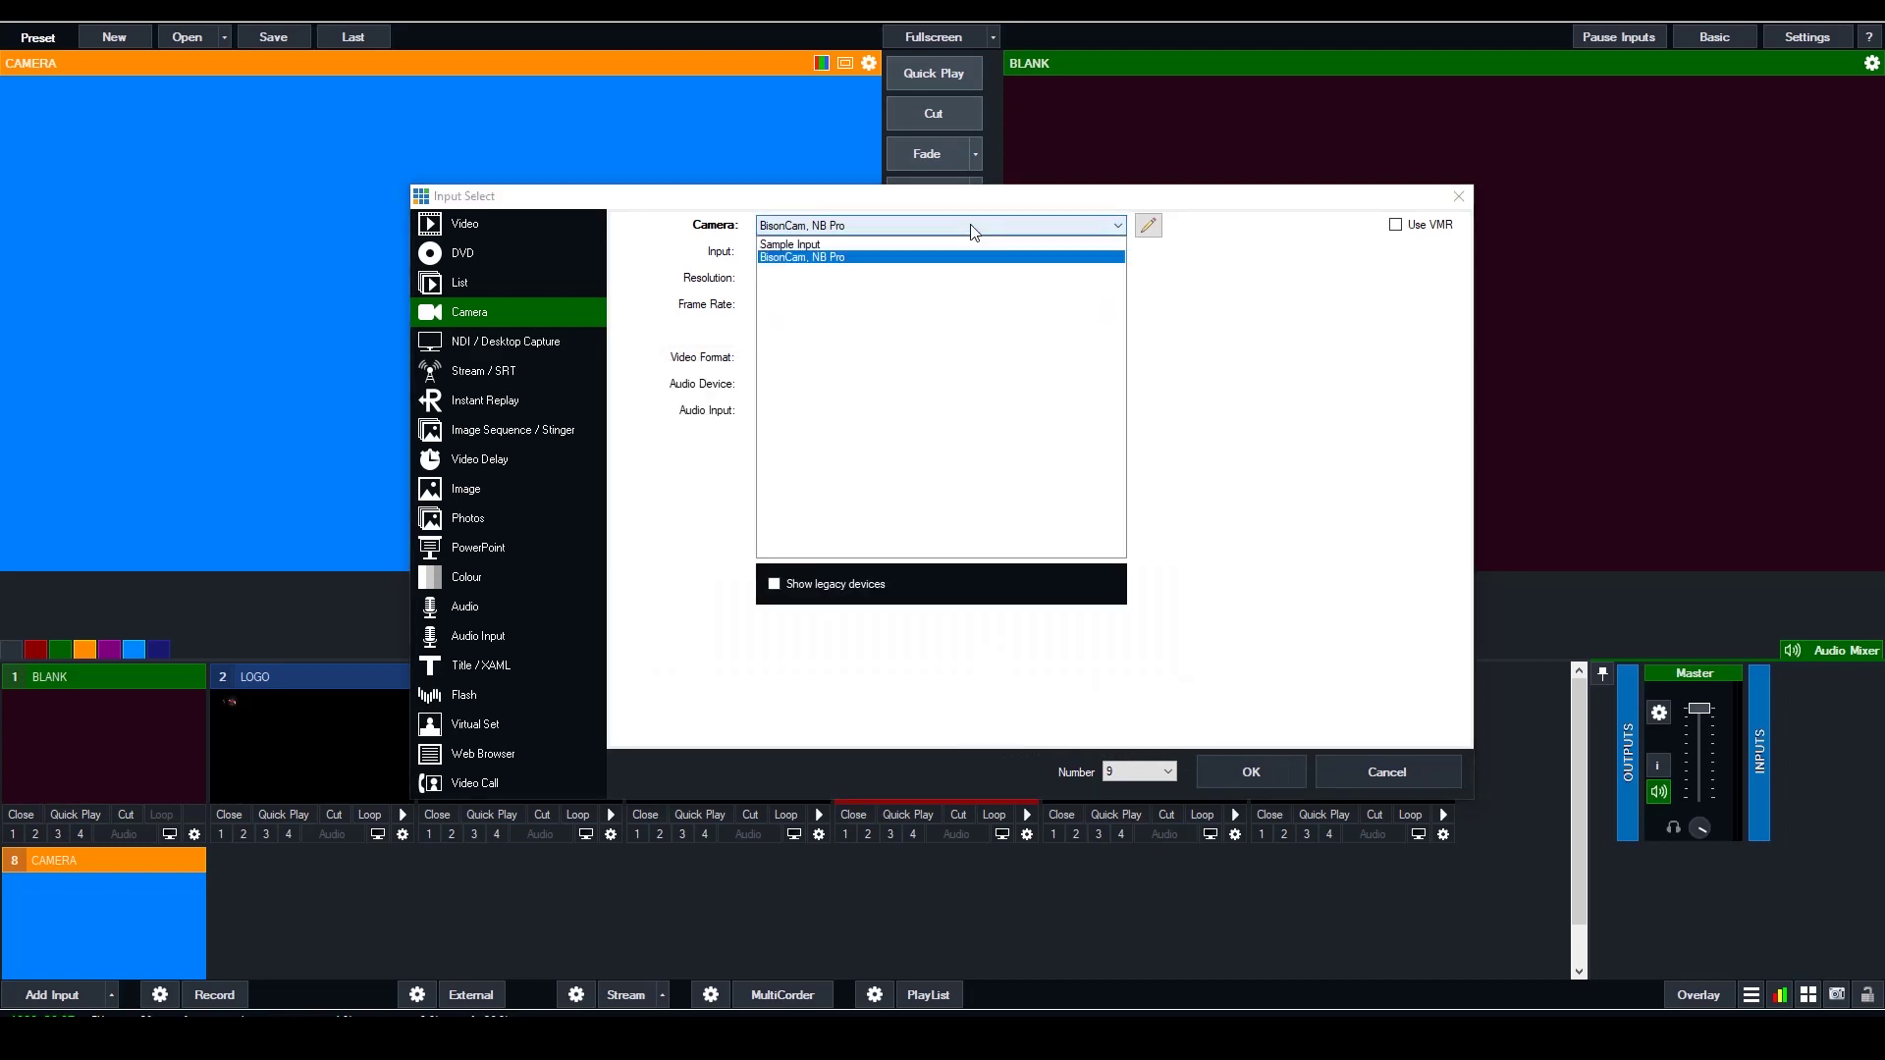
pyautogui.click(837, 244)
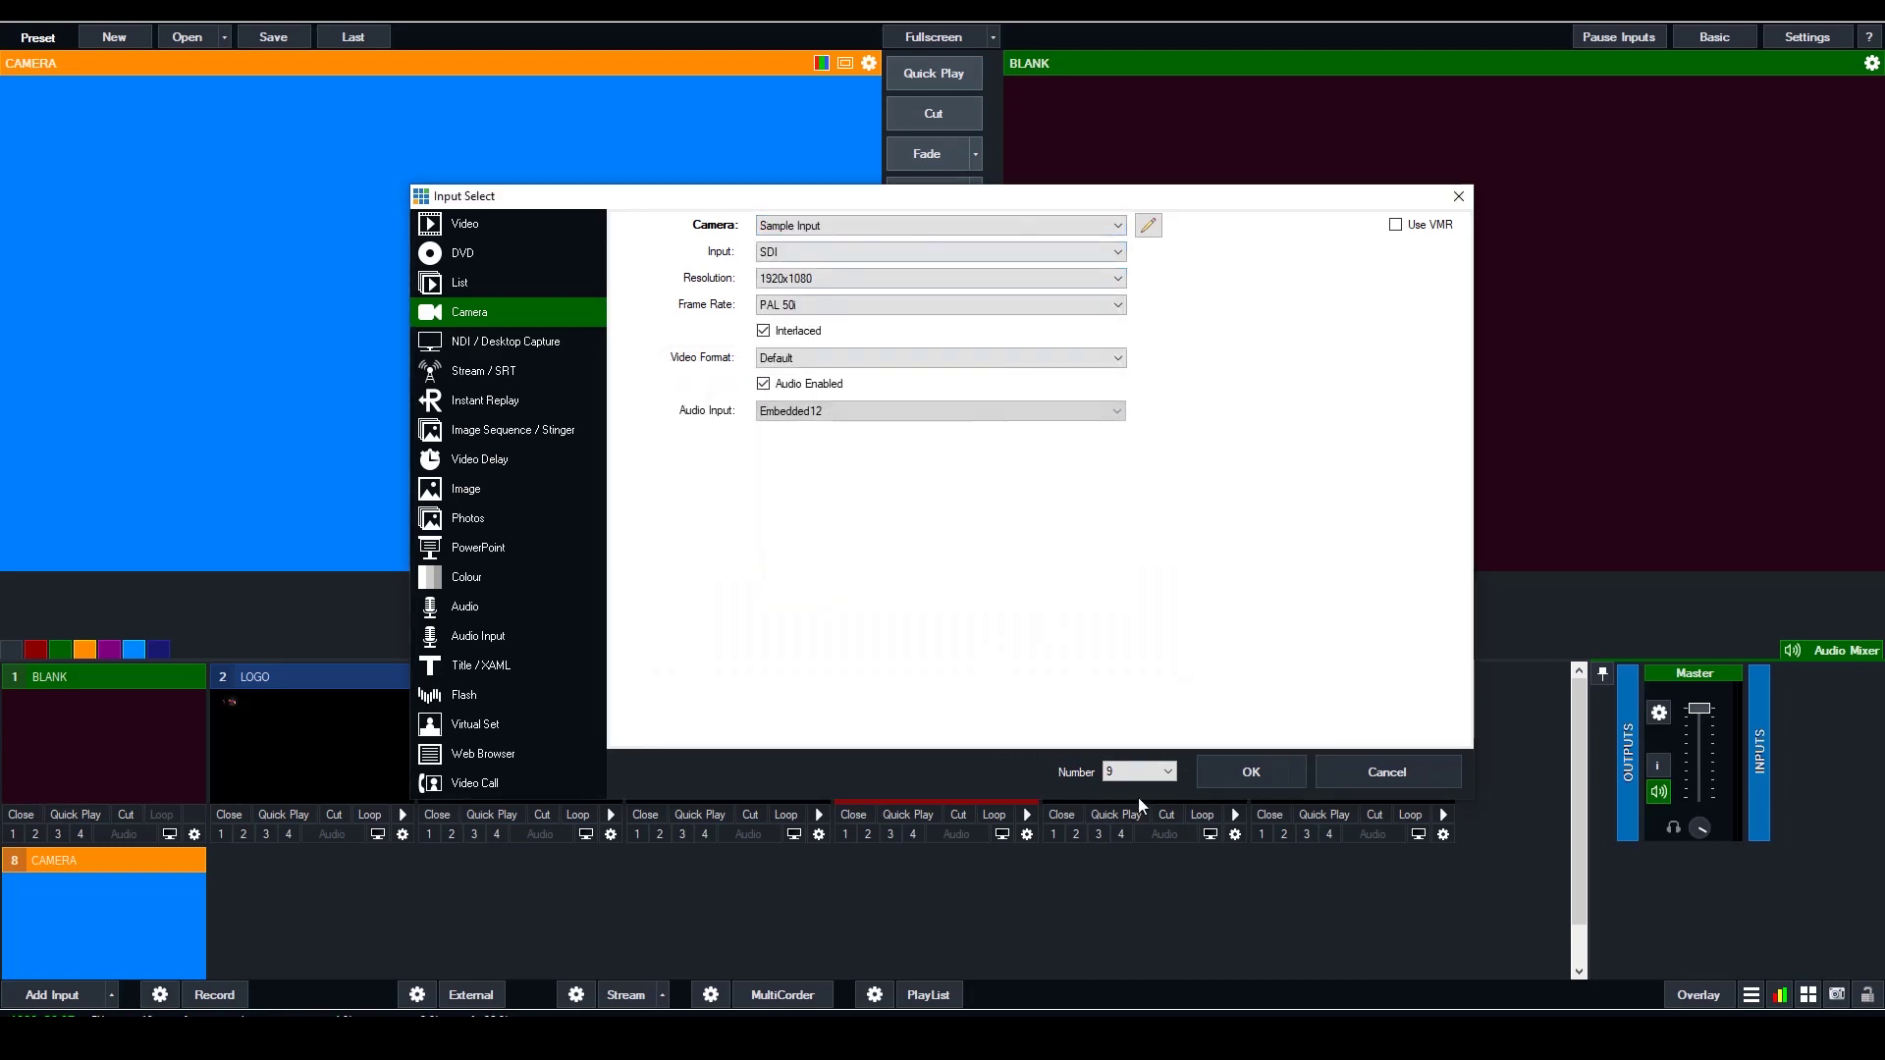
pyautogui.click(1253, 772)
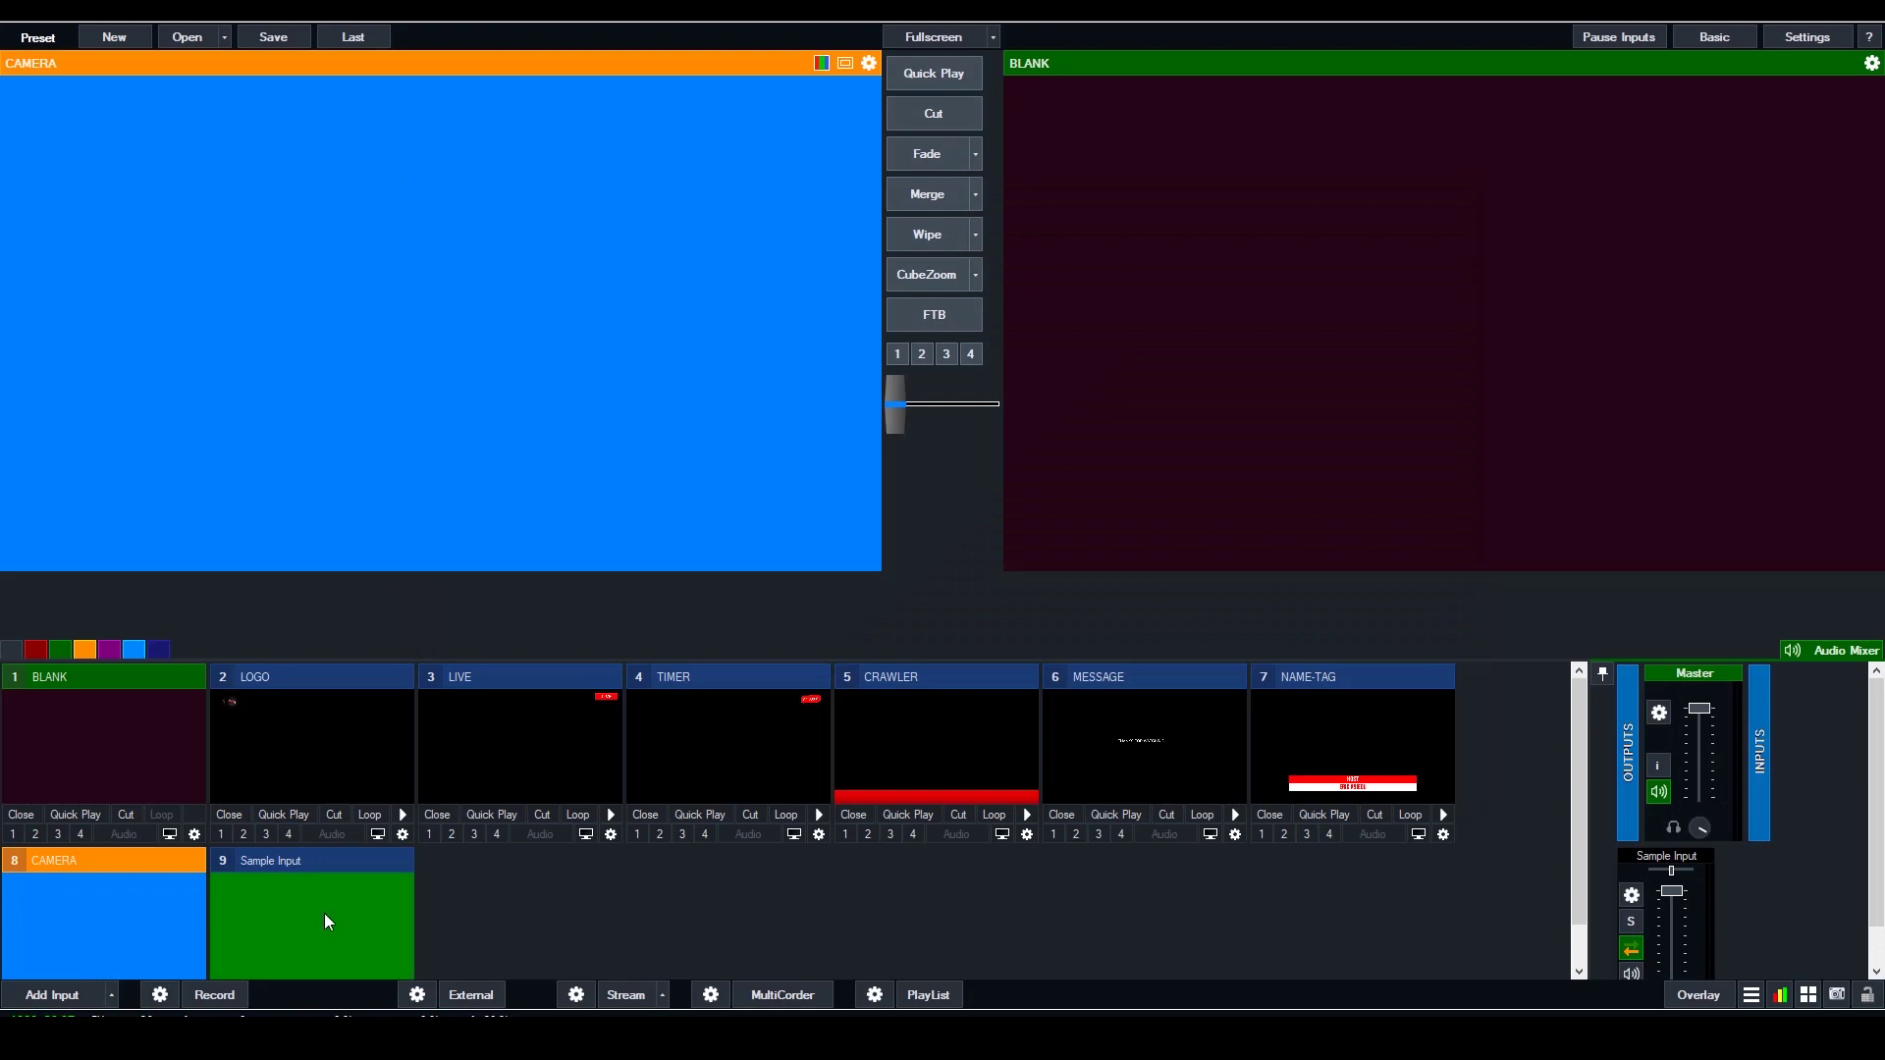
# Rename the Sample Input as CAMERA, and replace the blue placeholder CAMERA input with it
pyautogui.scroll(-1, 320, 915)
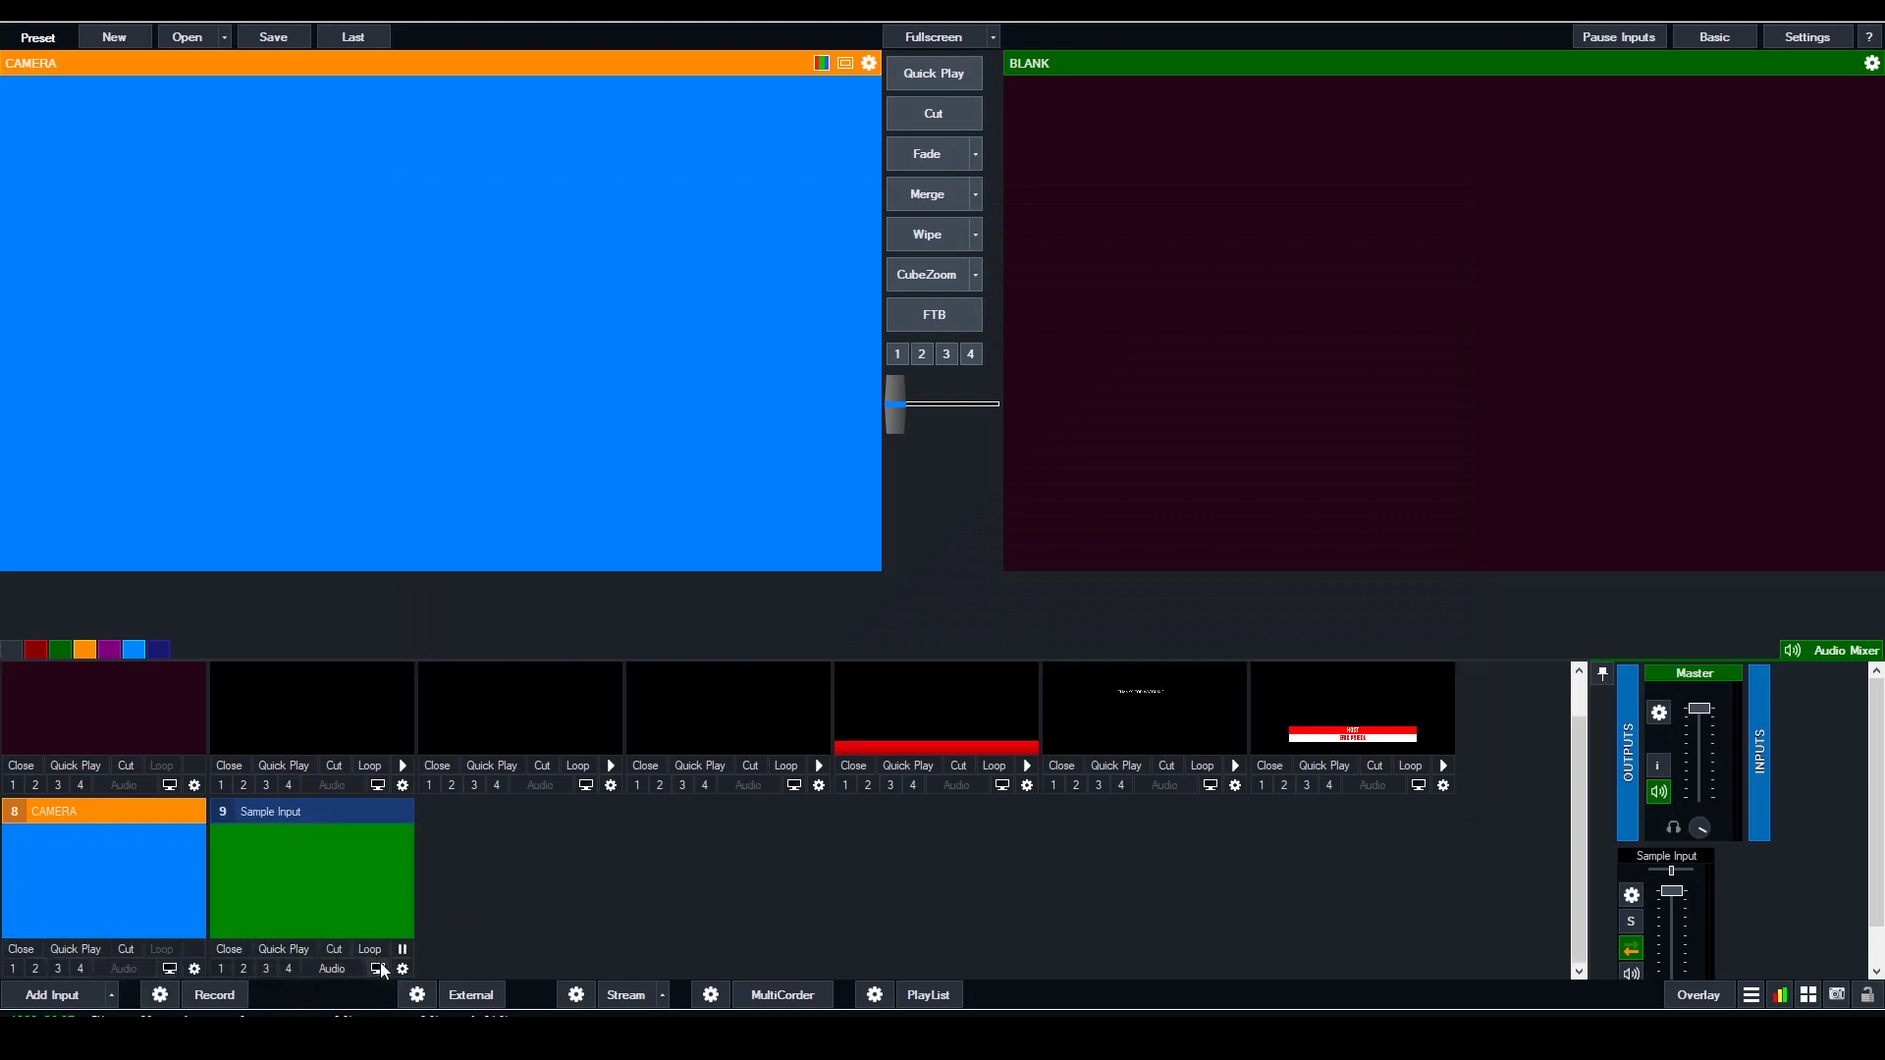
pyautogui.click(403, 969)
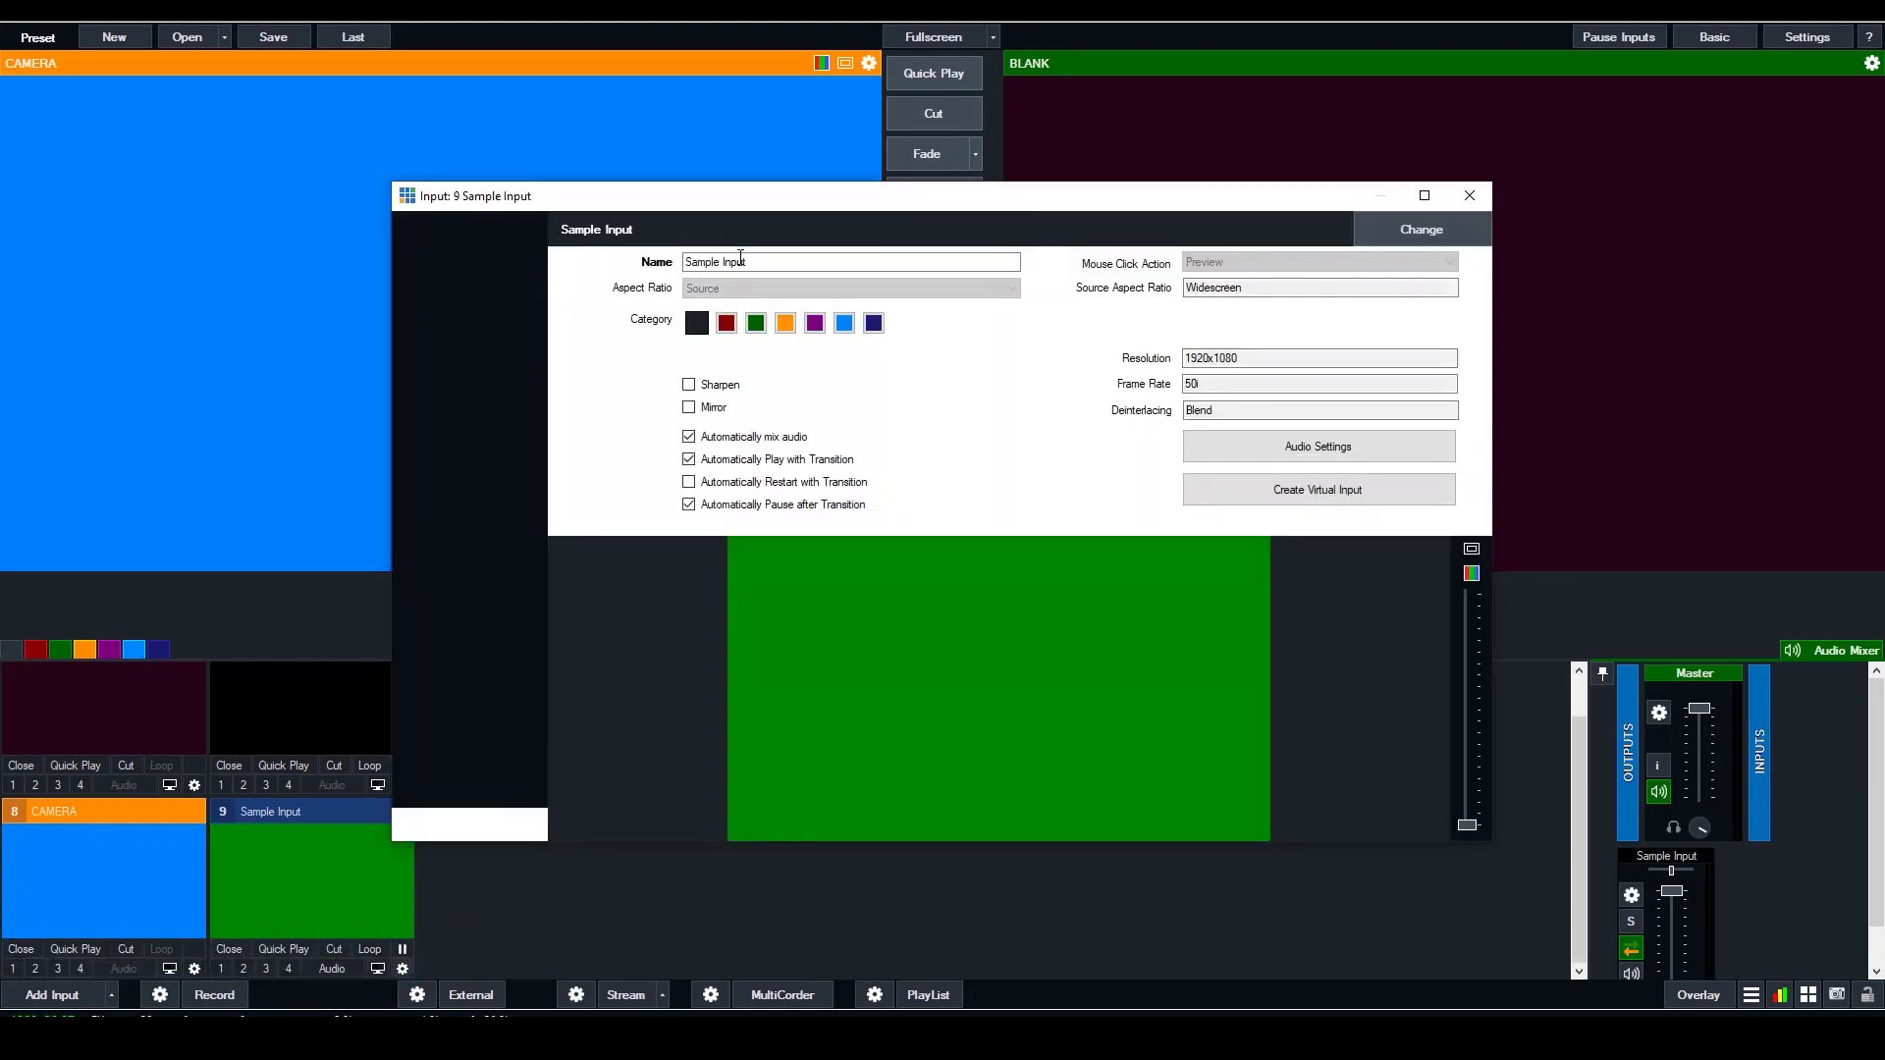
pyautogui.moveTo(749, 261); pyautogui.dragTo(684, 261)
pyautogui.write('CAMERA')
pyautogui.click(1470, 195)
pyautogui.click(21, 950)
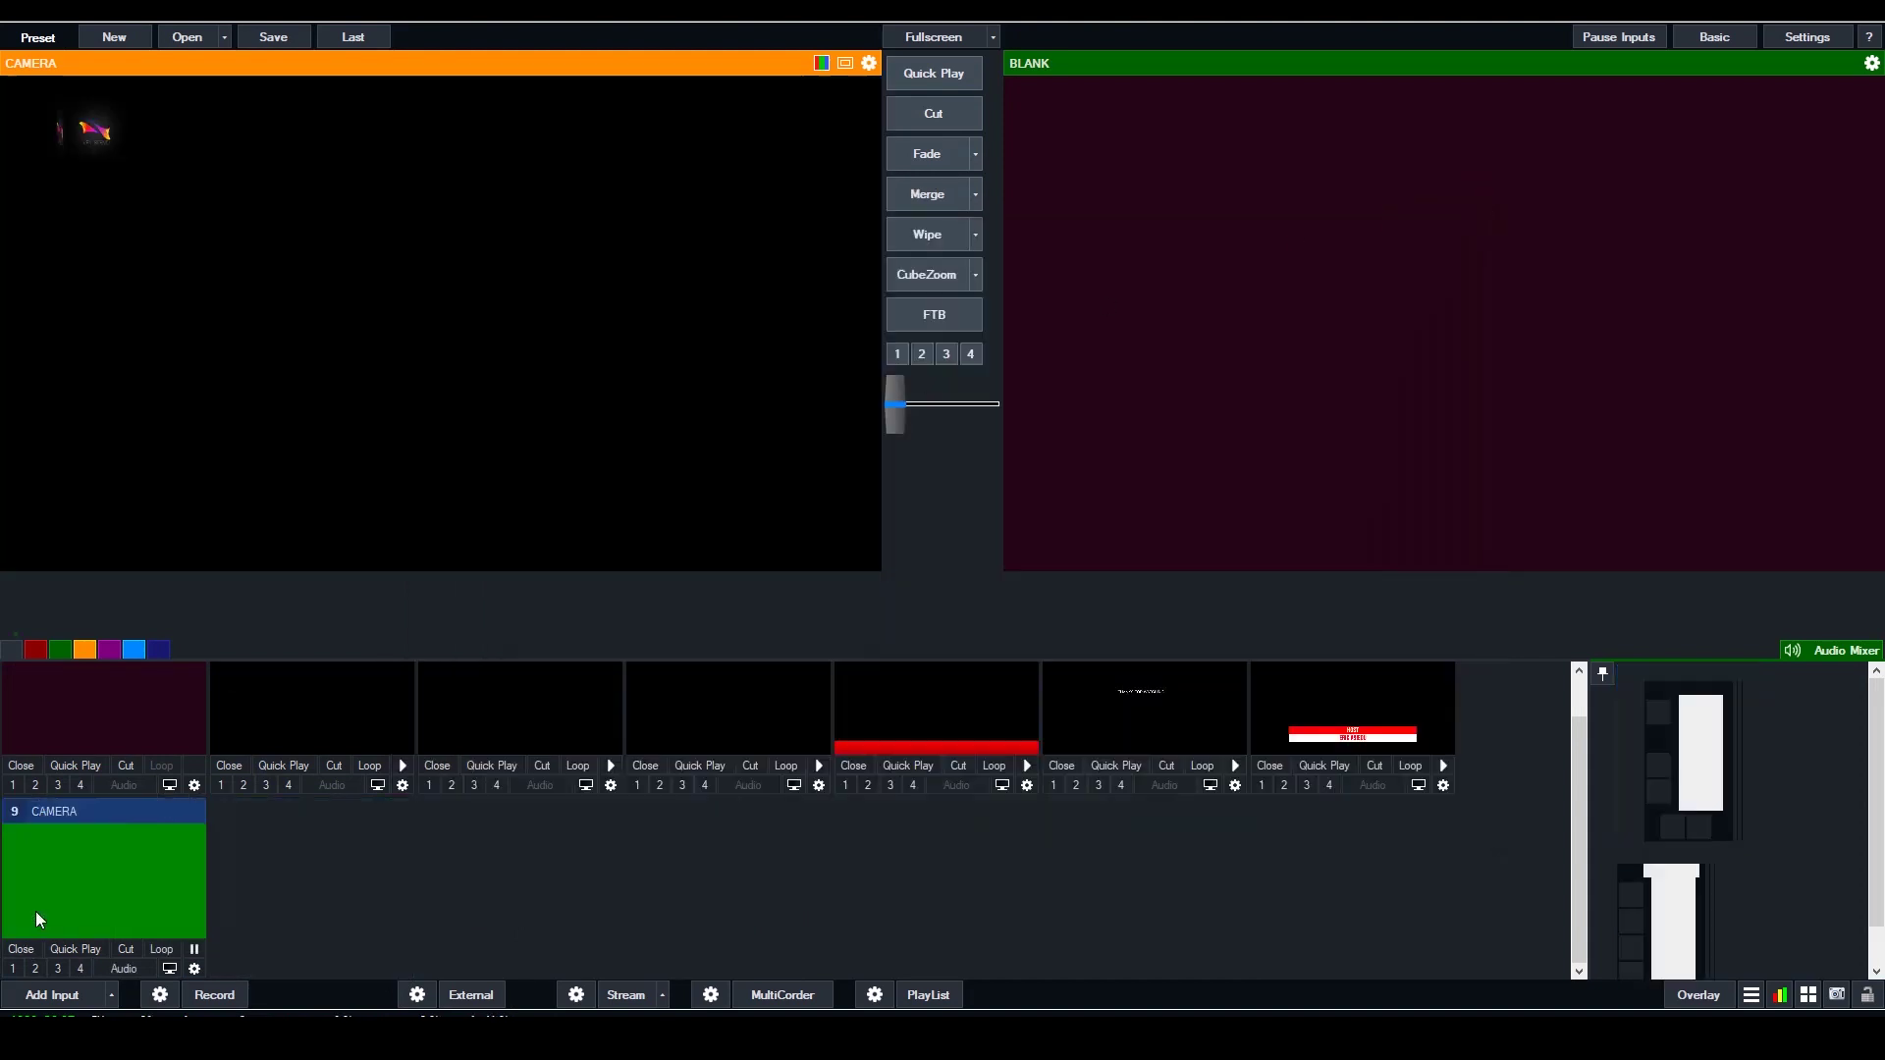
pyautogui.click(127, 868)
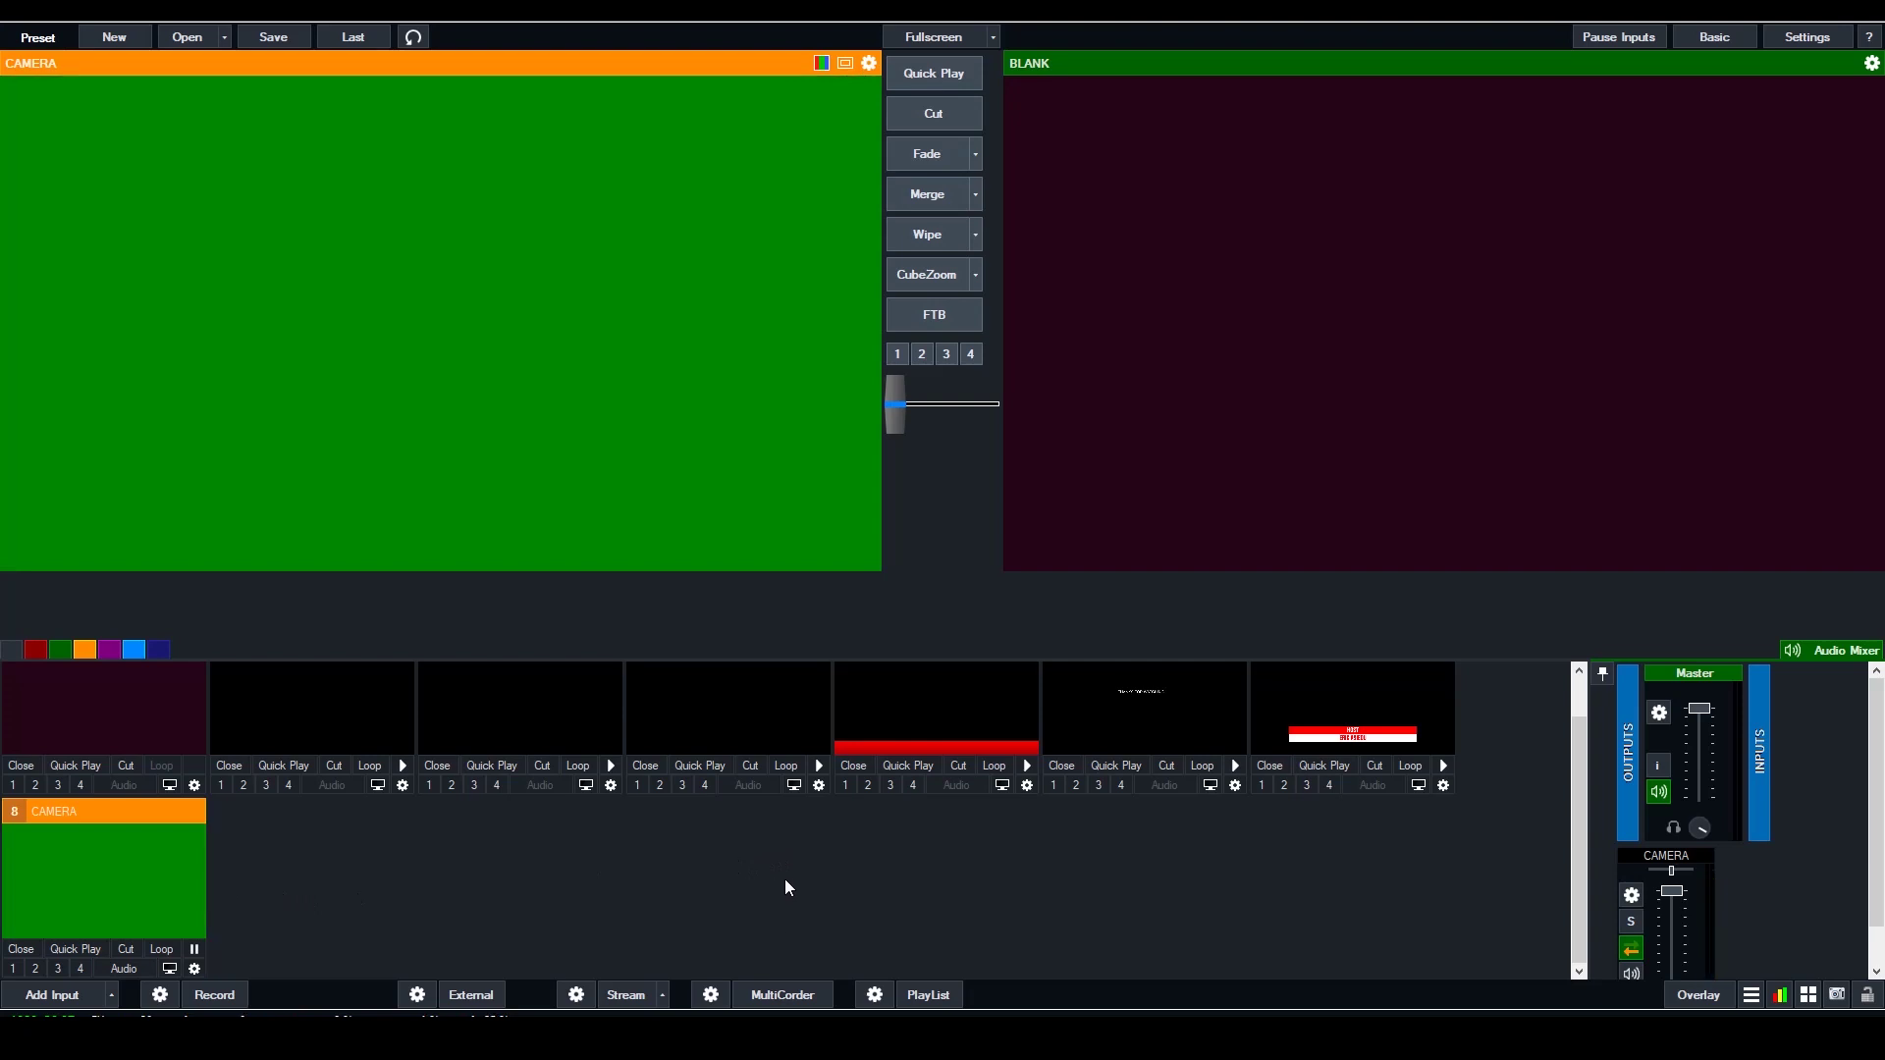
# Switch back to vTask, connect it to vMix and start the live event playlist
pyautogui.hotkey('alt', 'Tab')
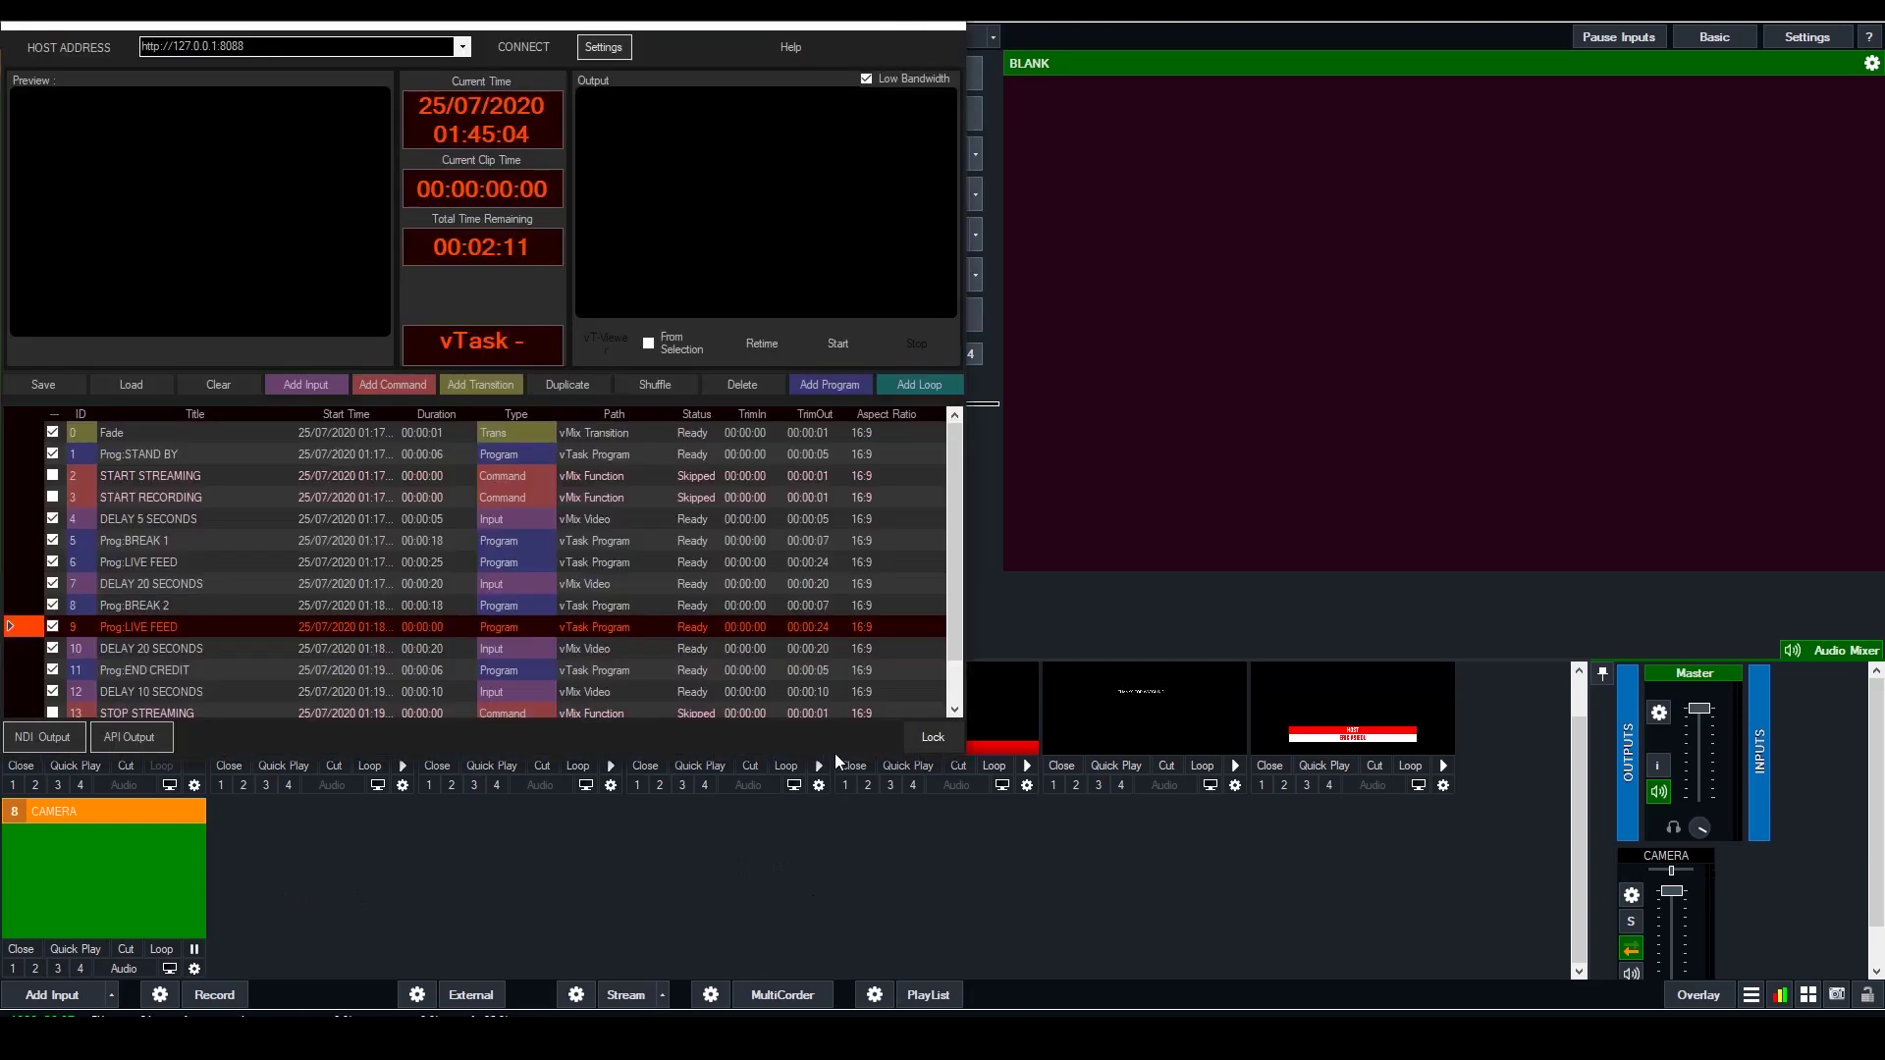
pyautogui.click(848, 345)
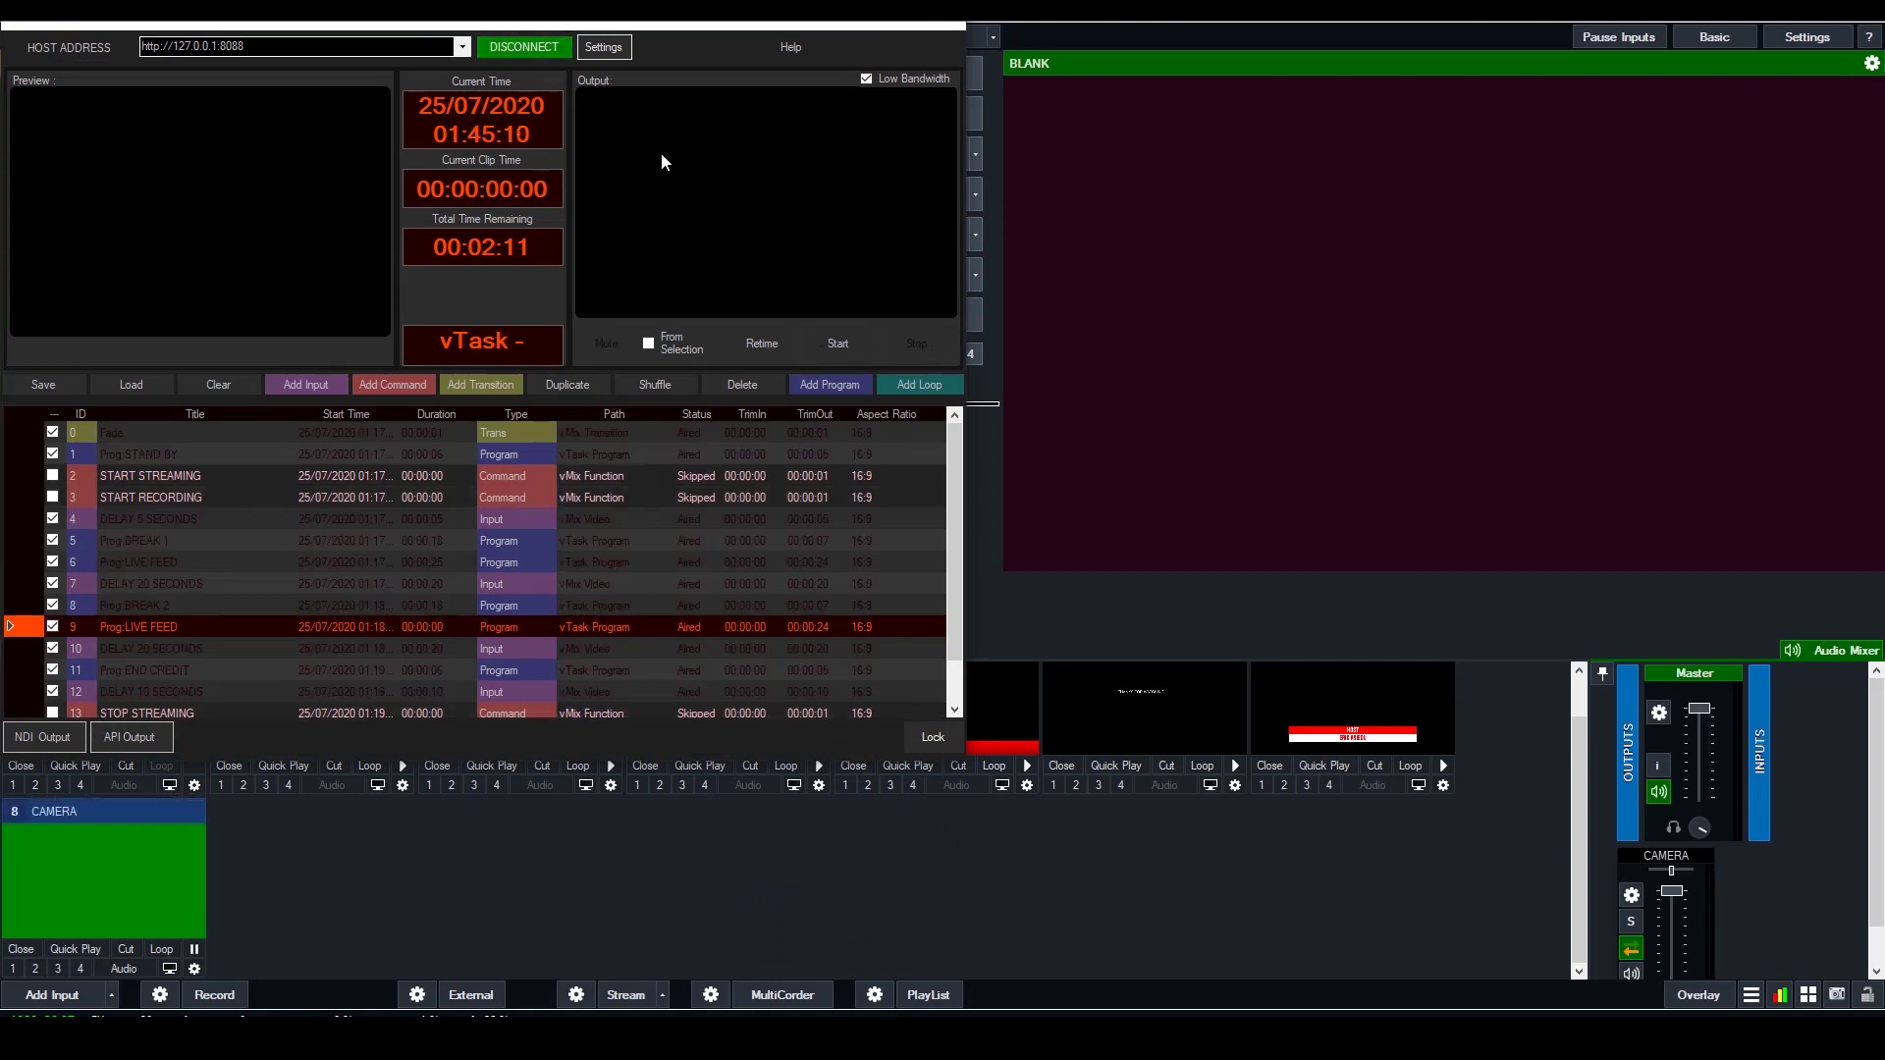
pyautogui.click(842, 344)
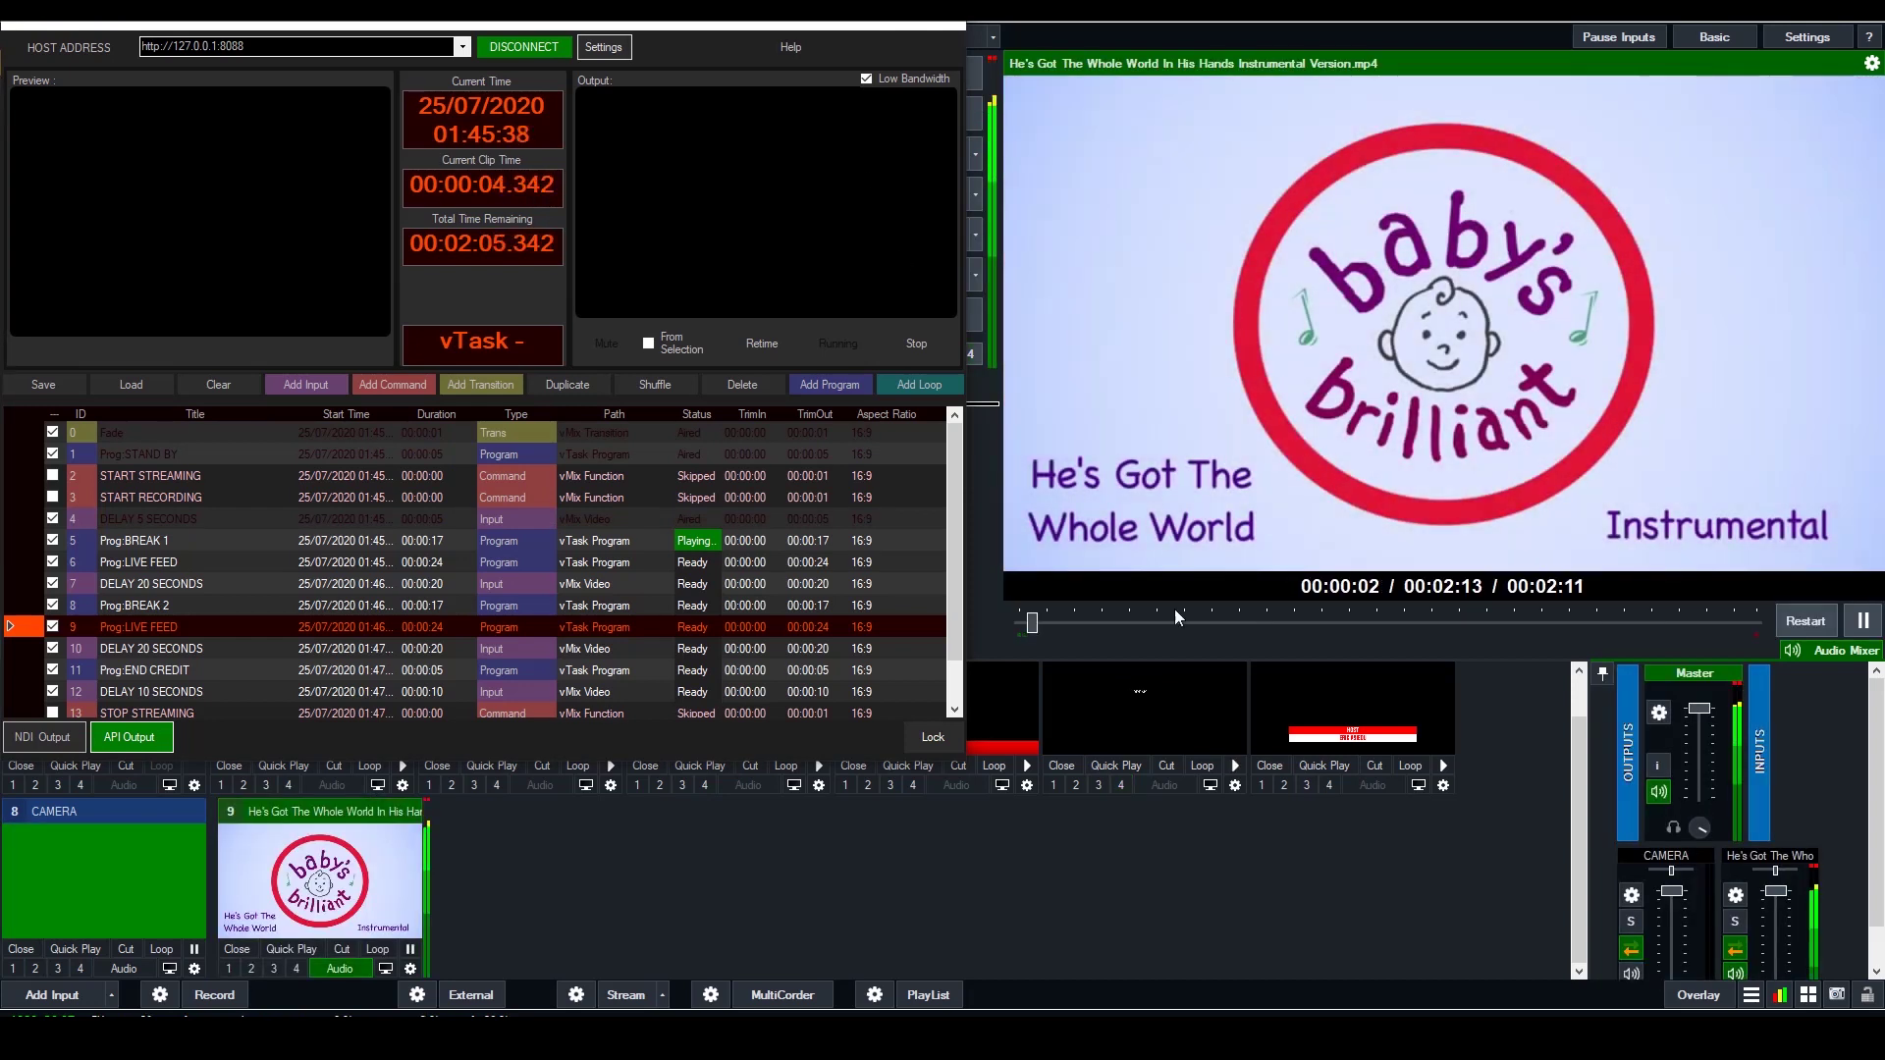
pyautogui.rightClick(1595, 1031)
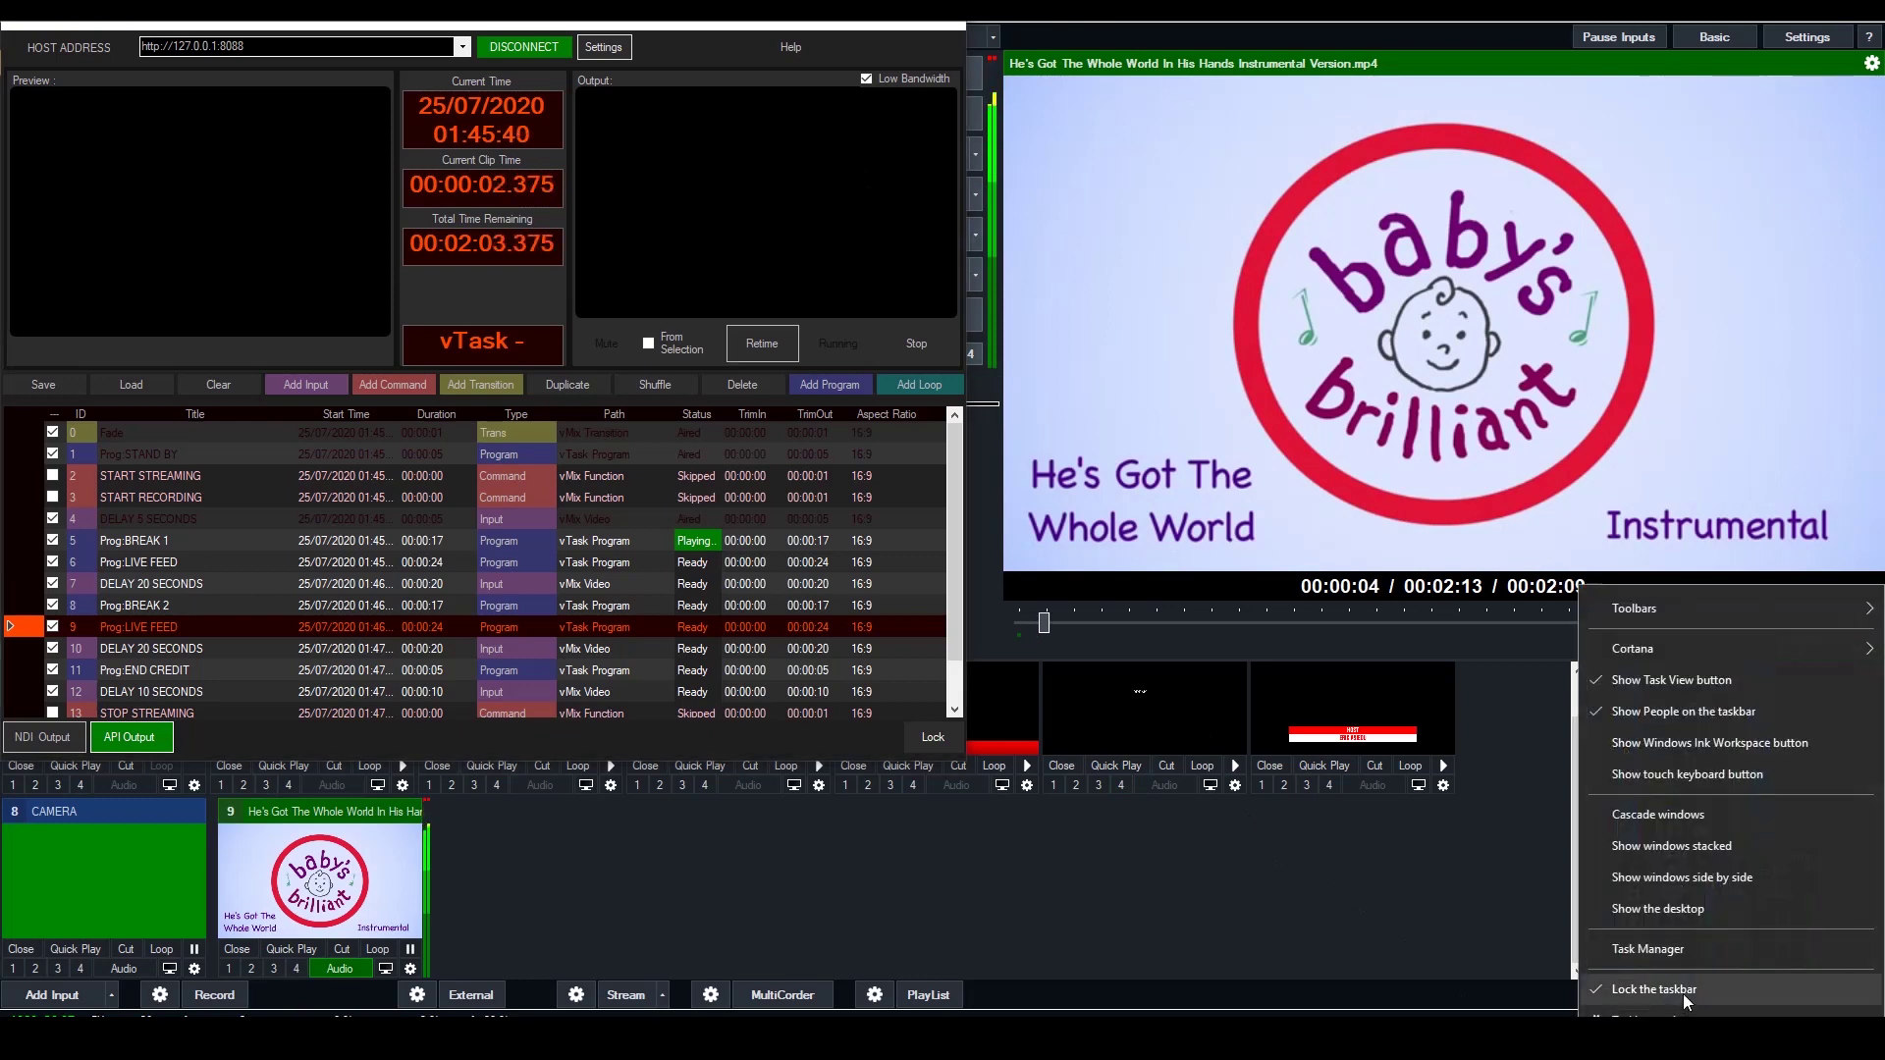
pyautogui.press('Escape')
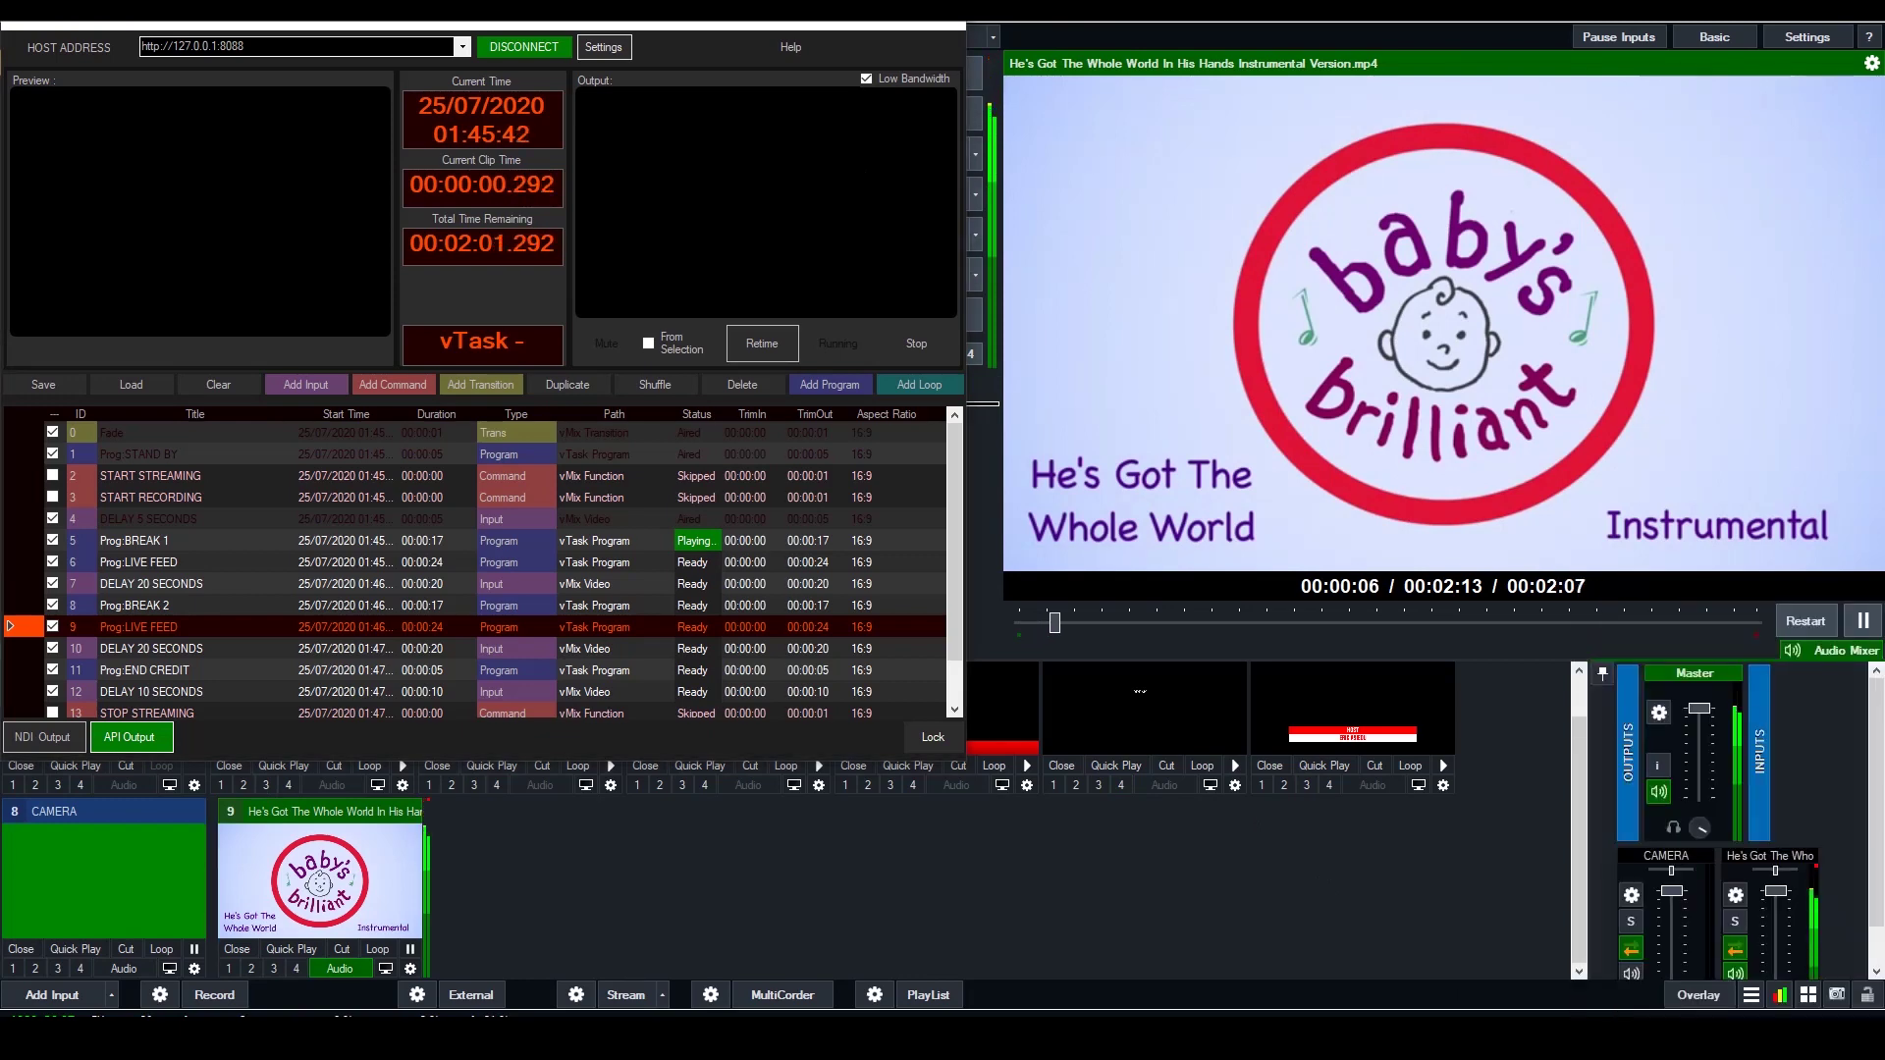
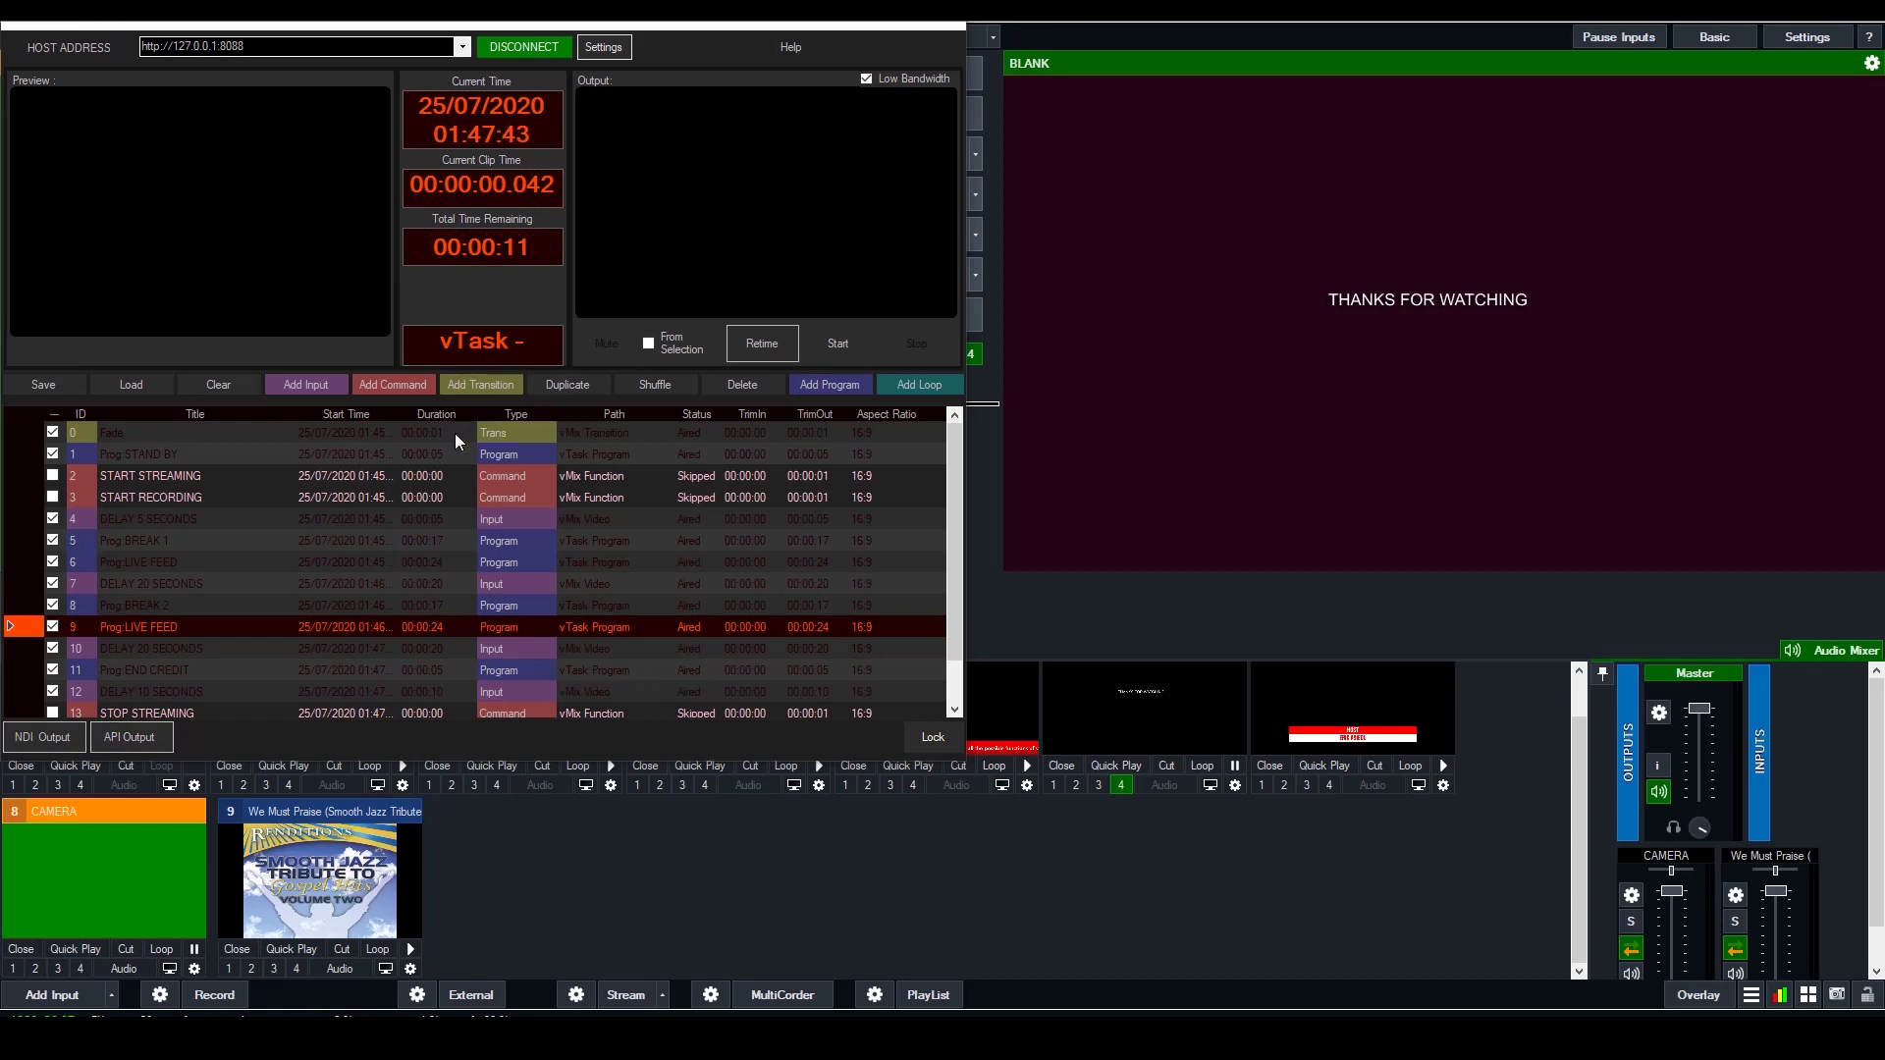
# Keep the live event playlist's Retime mode on Auto, and open a second vTask 2.2.0 window in front of it
pyautogui.click(757, 346)
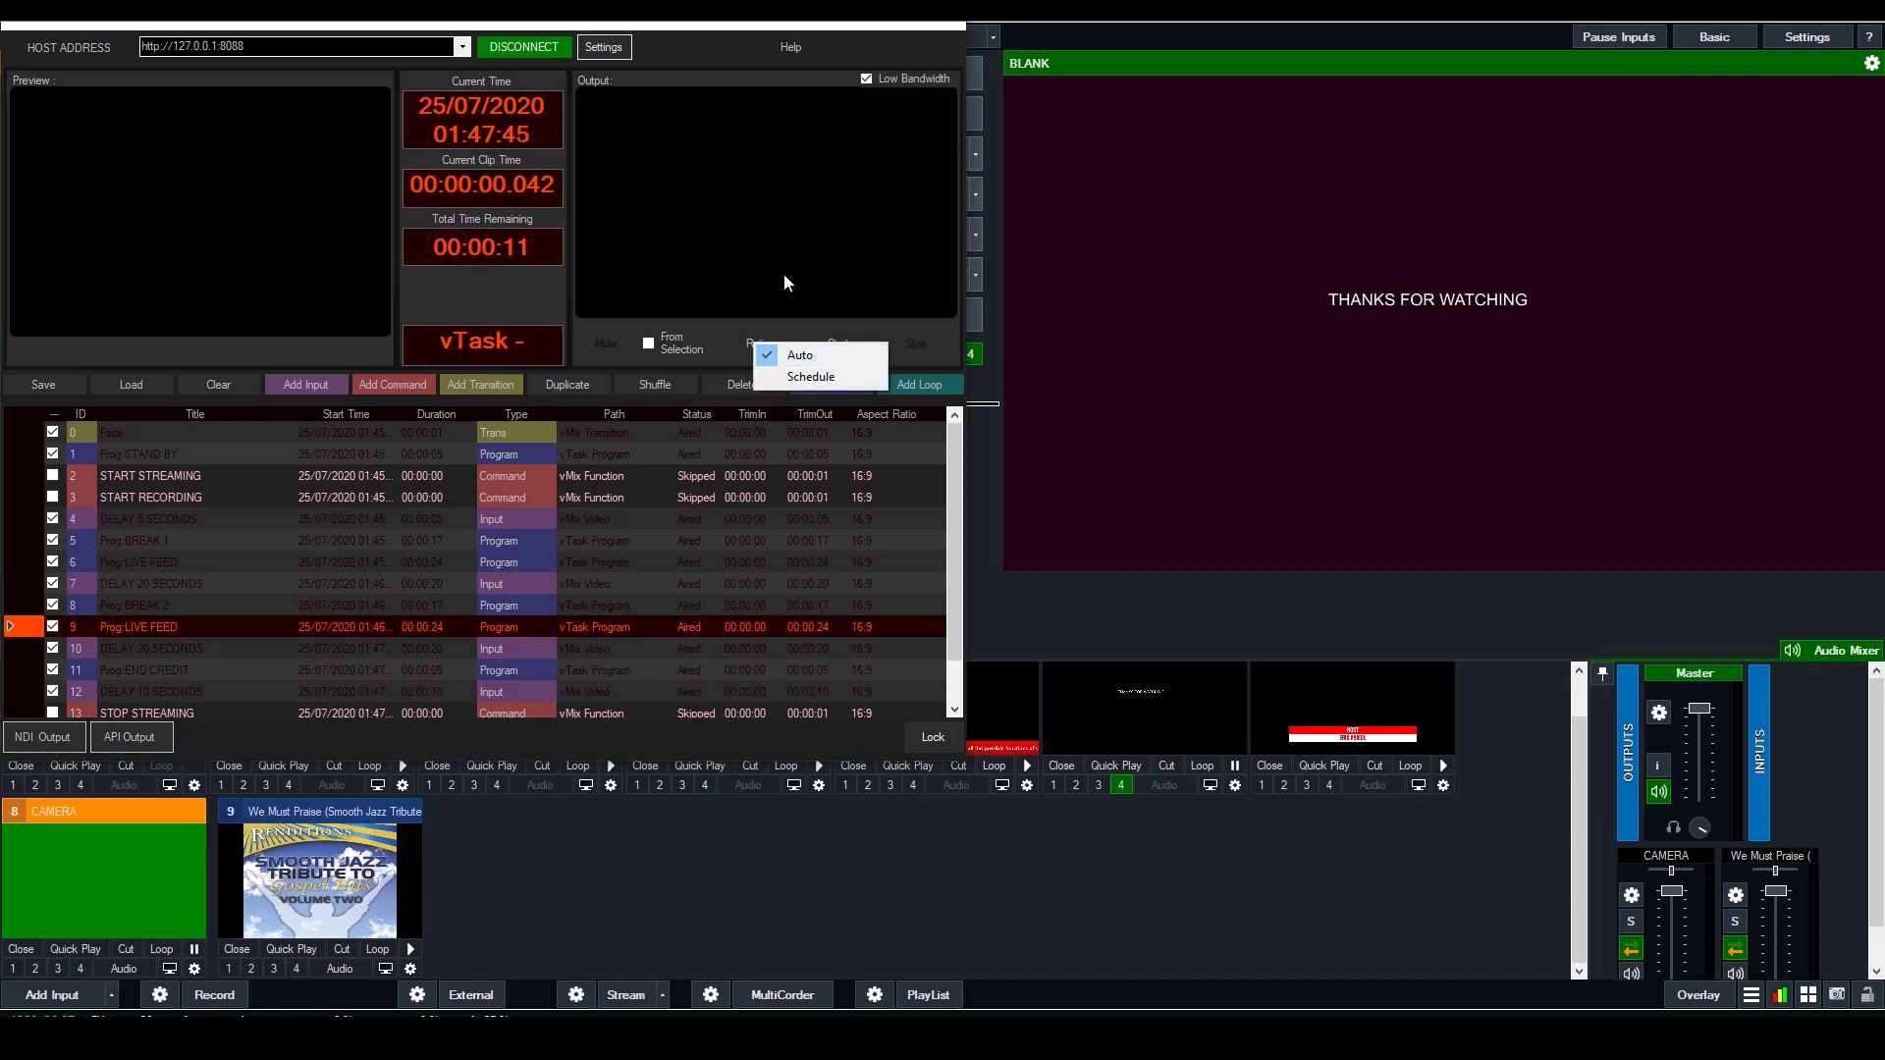
pyautogui.click(798, 355)
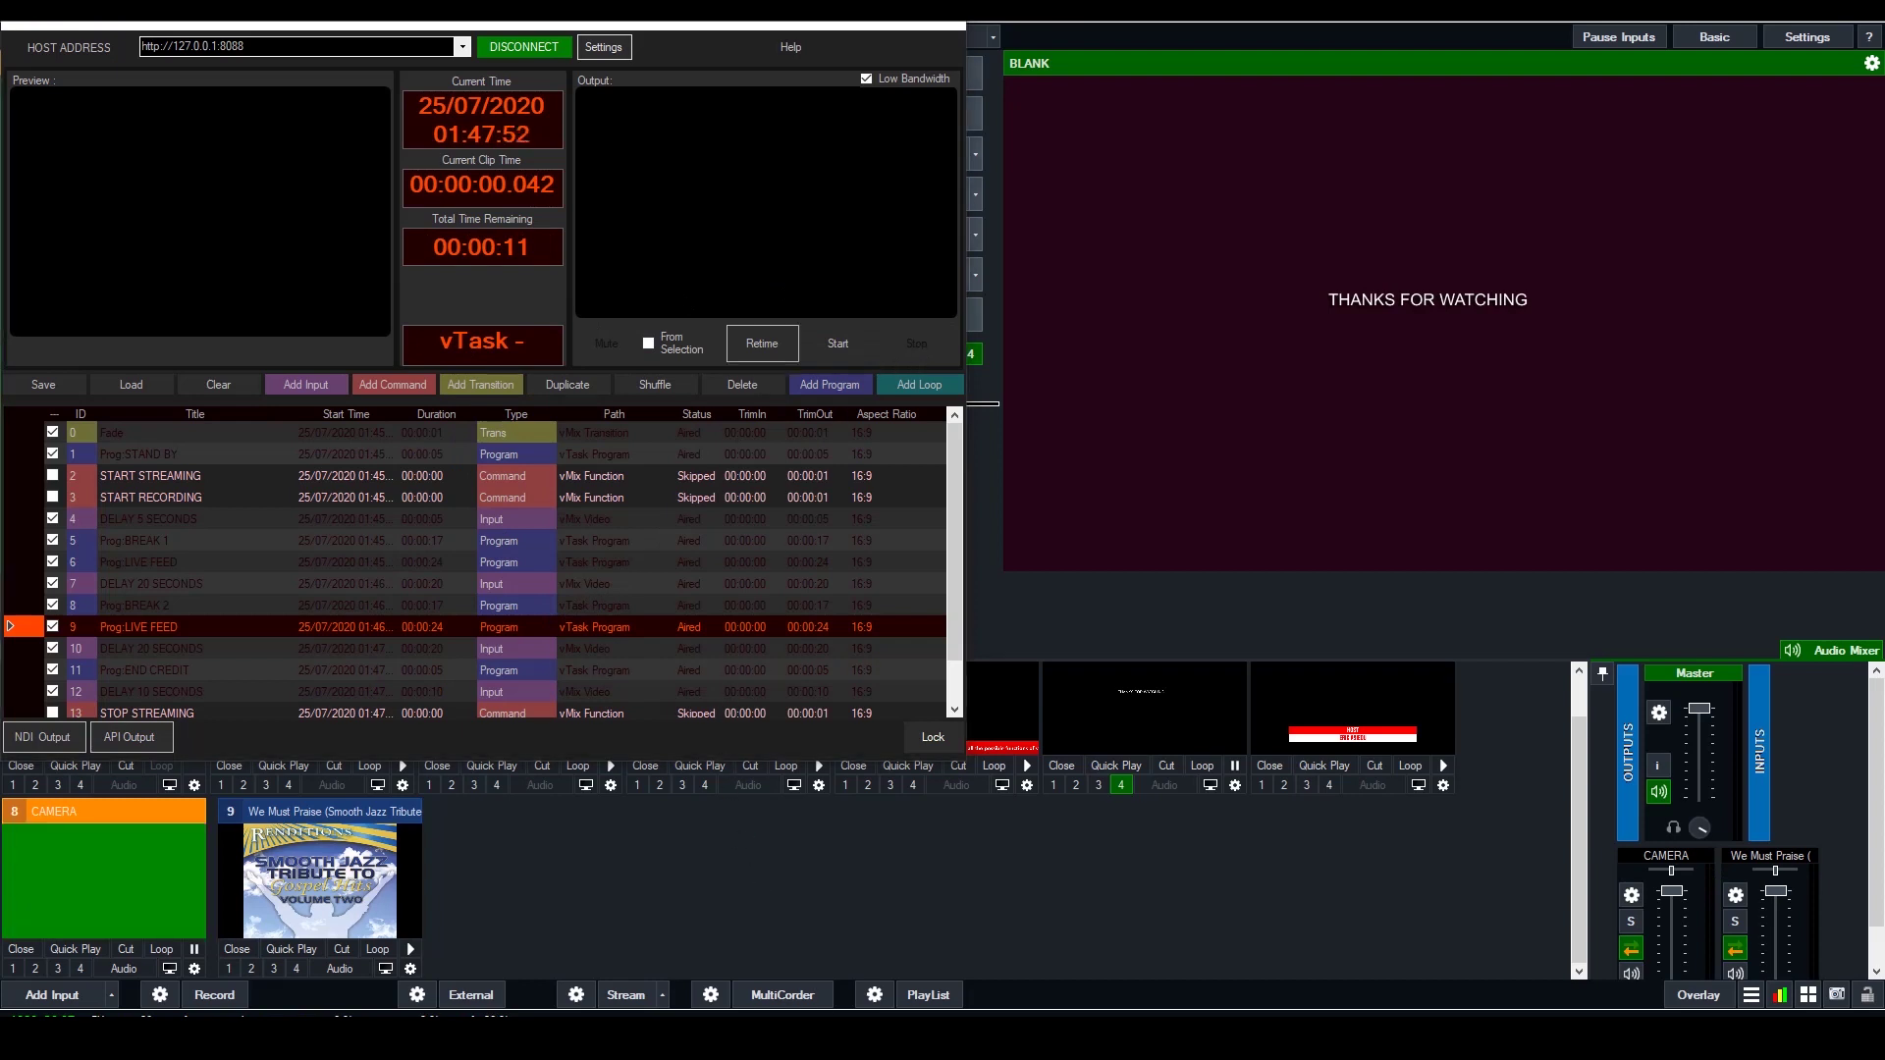
pyautogui.rightClick(1035, 1040)
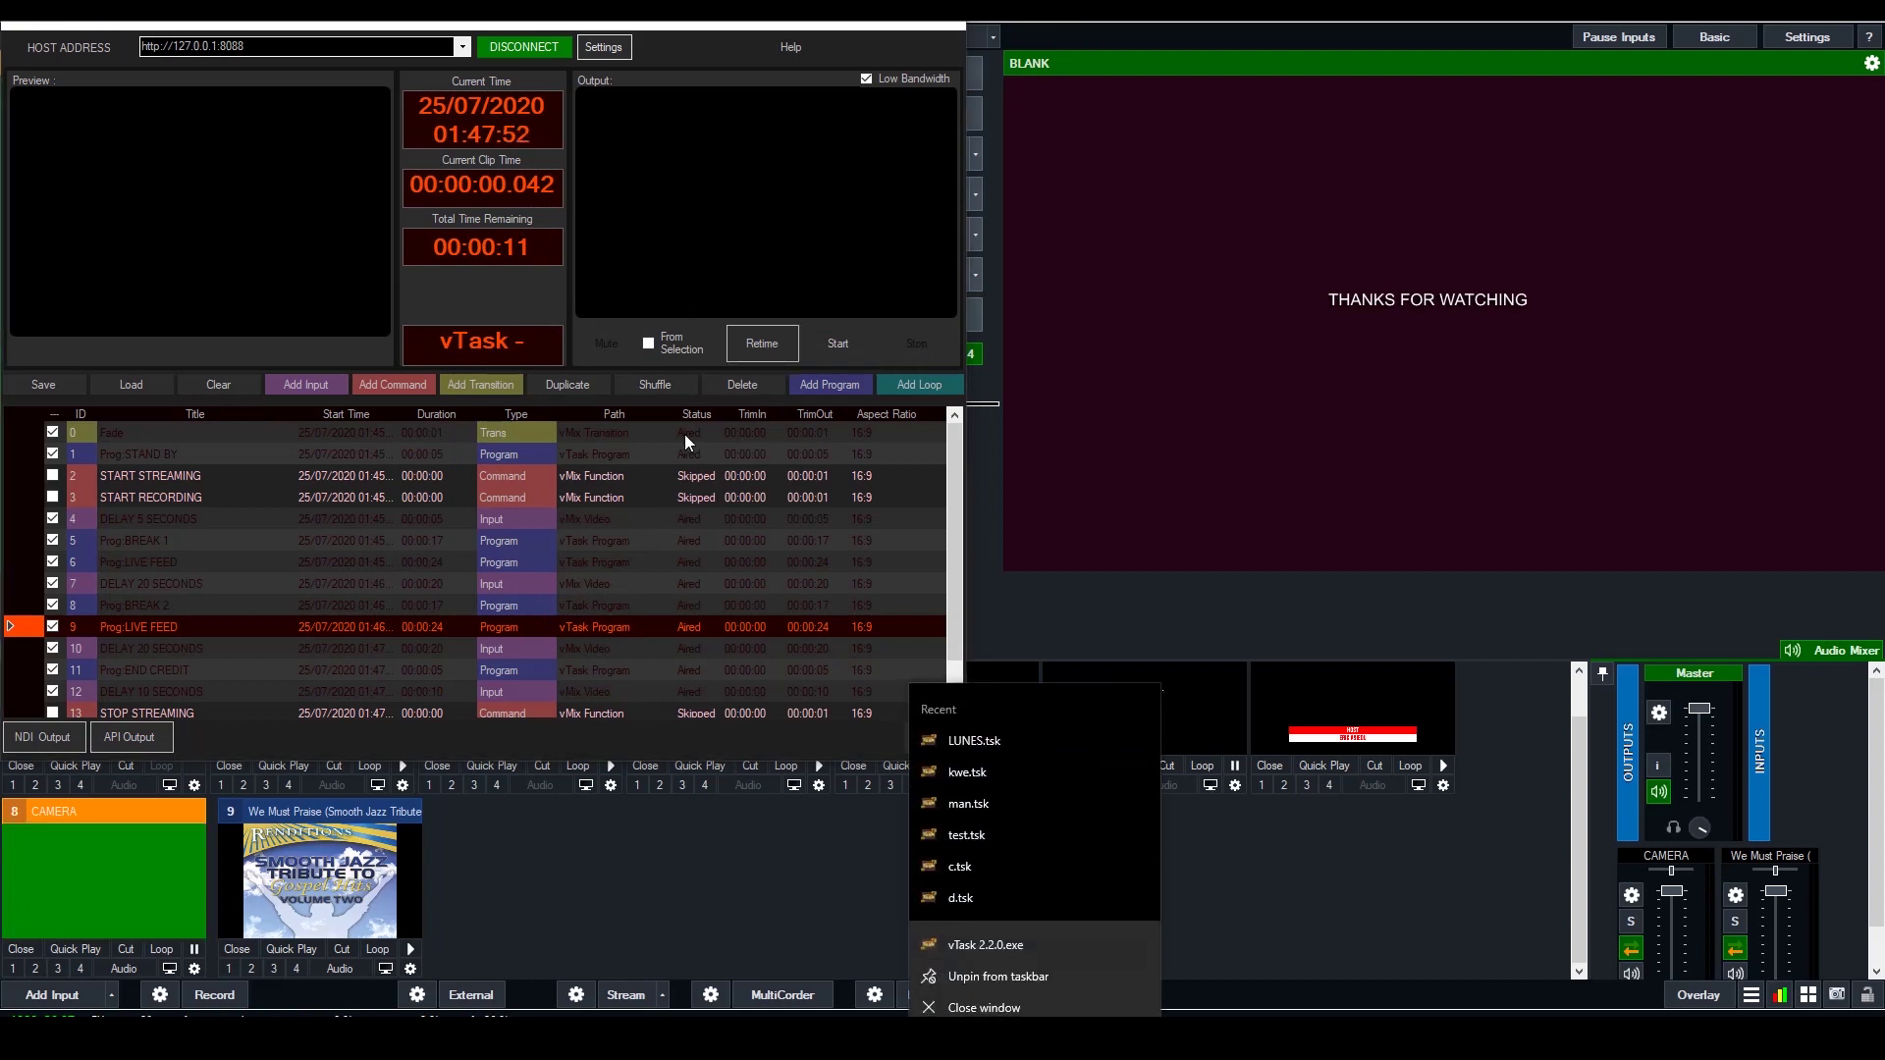
pyautogui.click(999, 945)
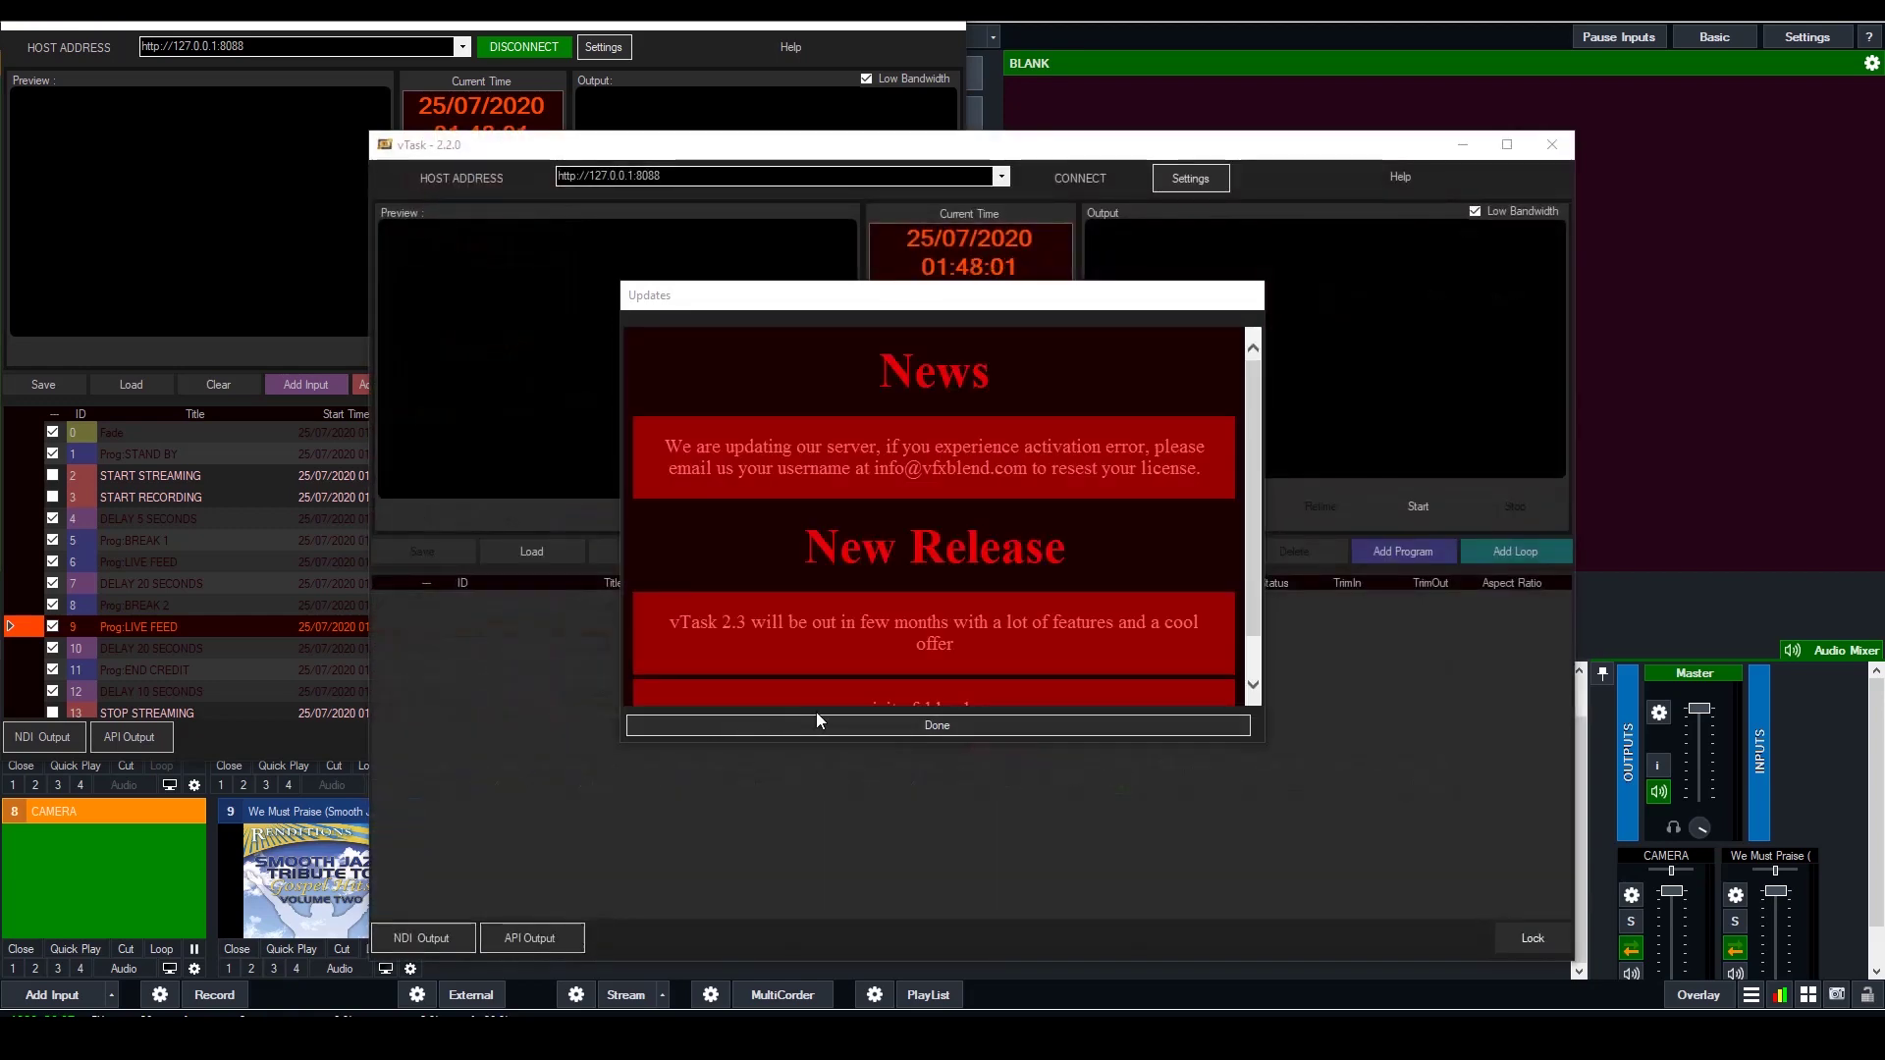
pyautogui.click(894, 727)
pyautogui.moveTo(1252, 156); pyautogui.dragTo(909, 111)
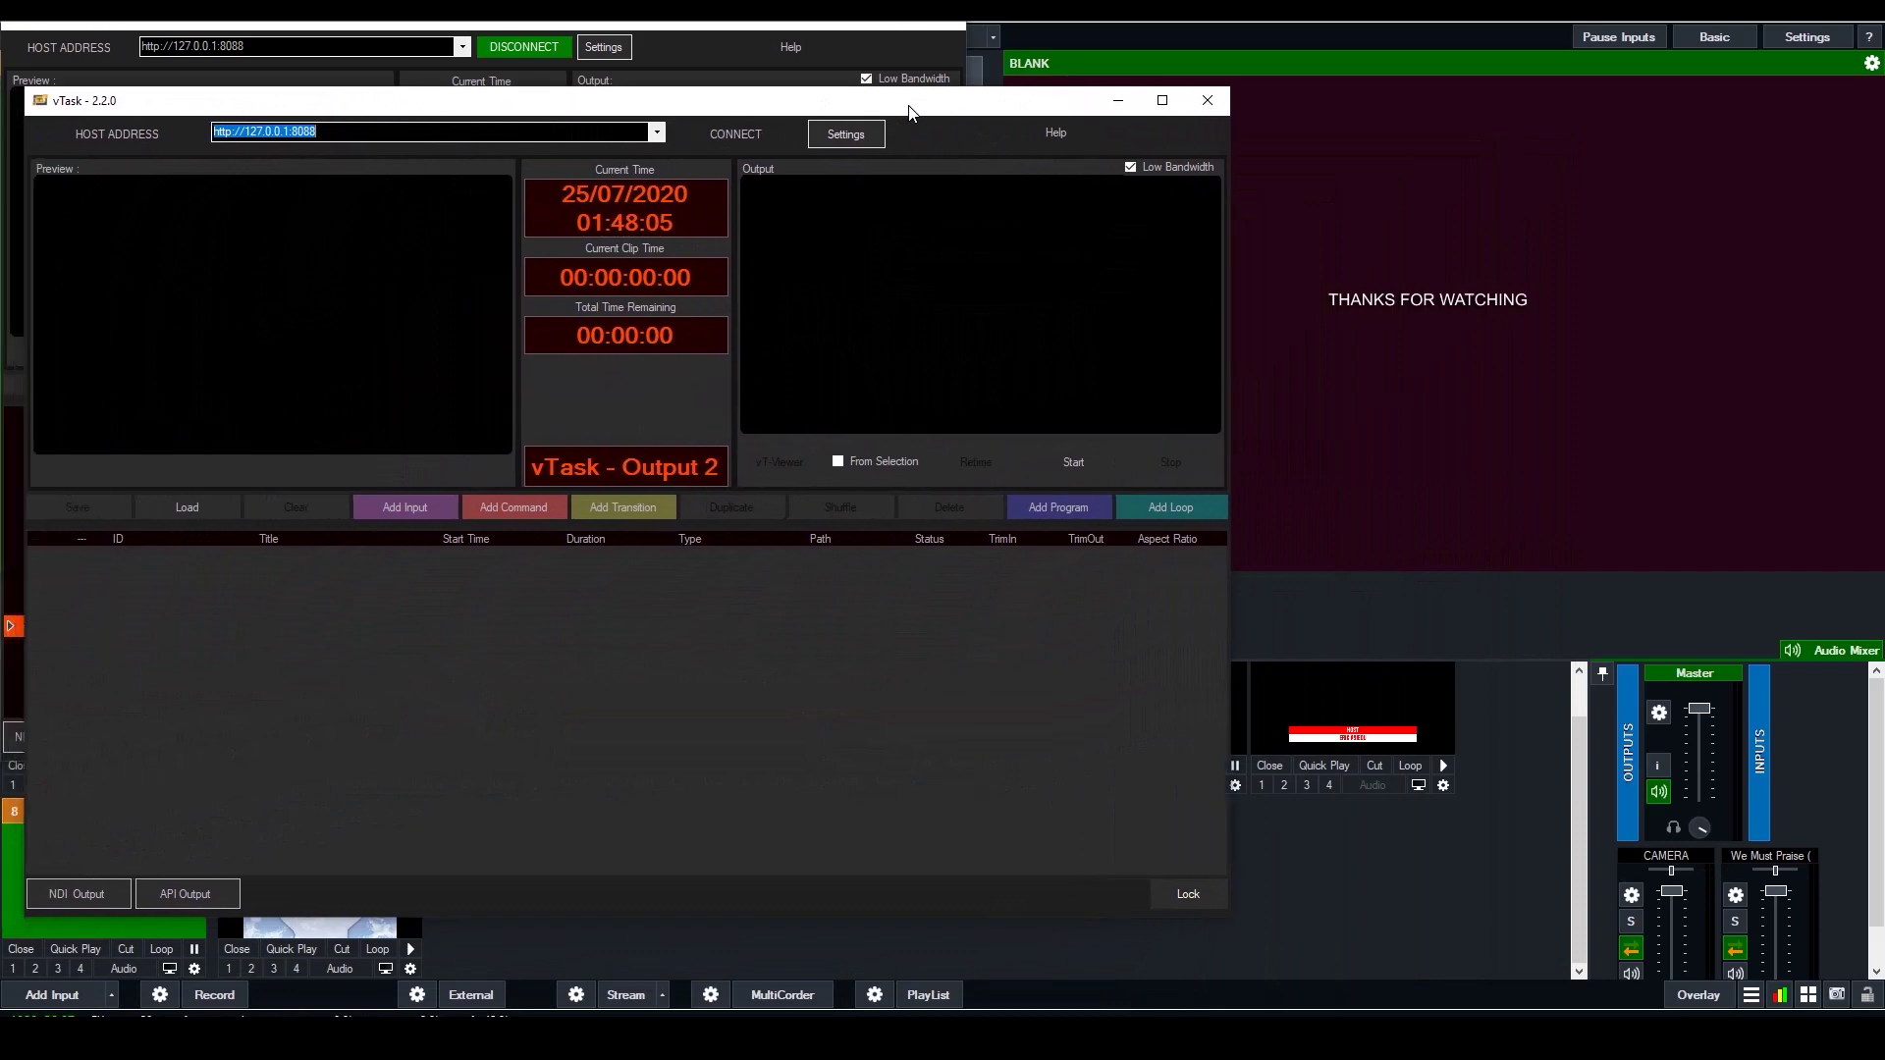
# Load EVENT_CMDS.tsk from the LIVE EVENT folder into the second vTask window
pyautogui.click(225, 503)
pyautogui.click(240, 523)
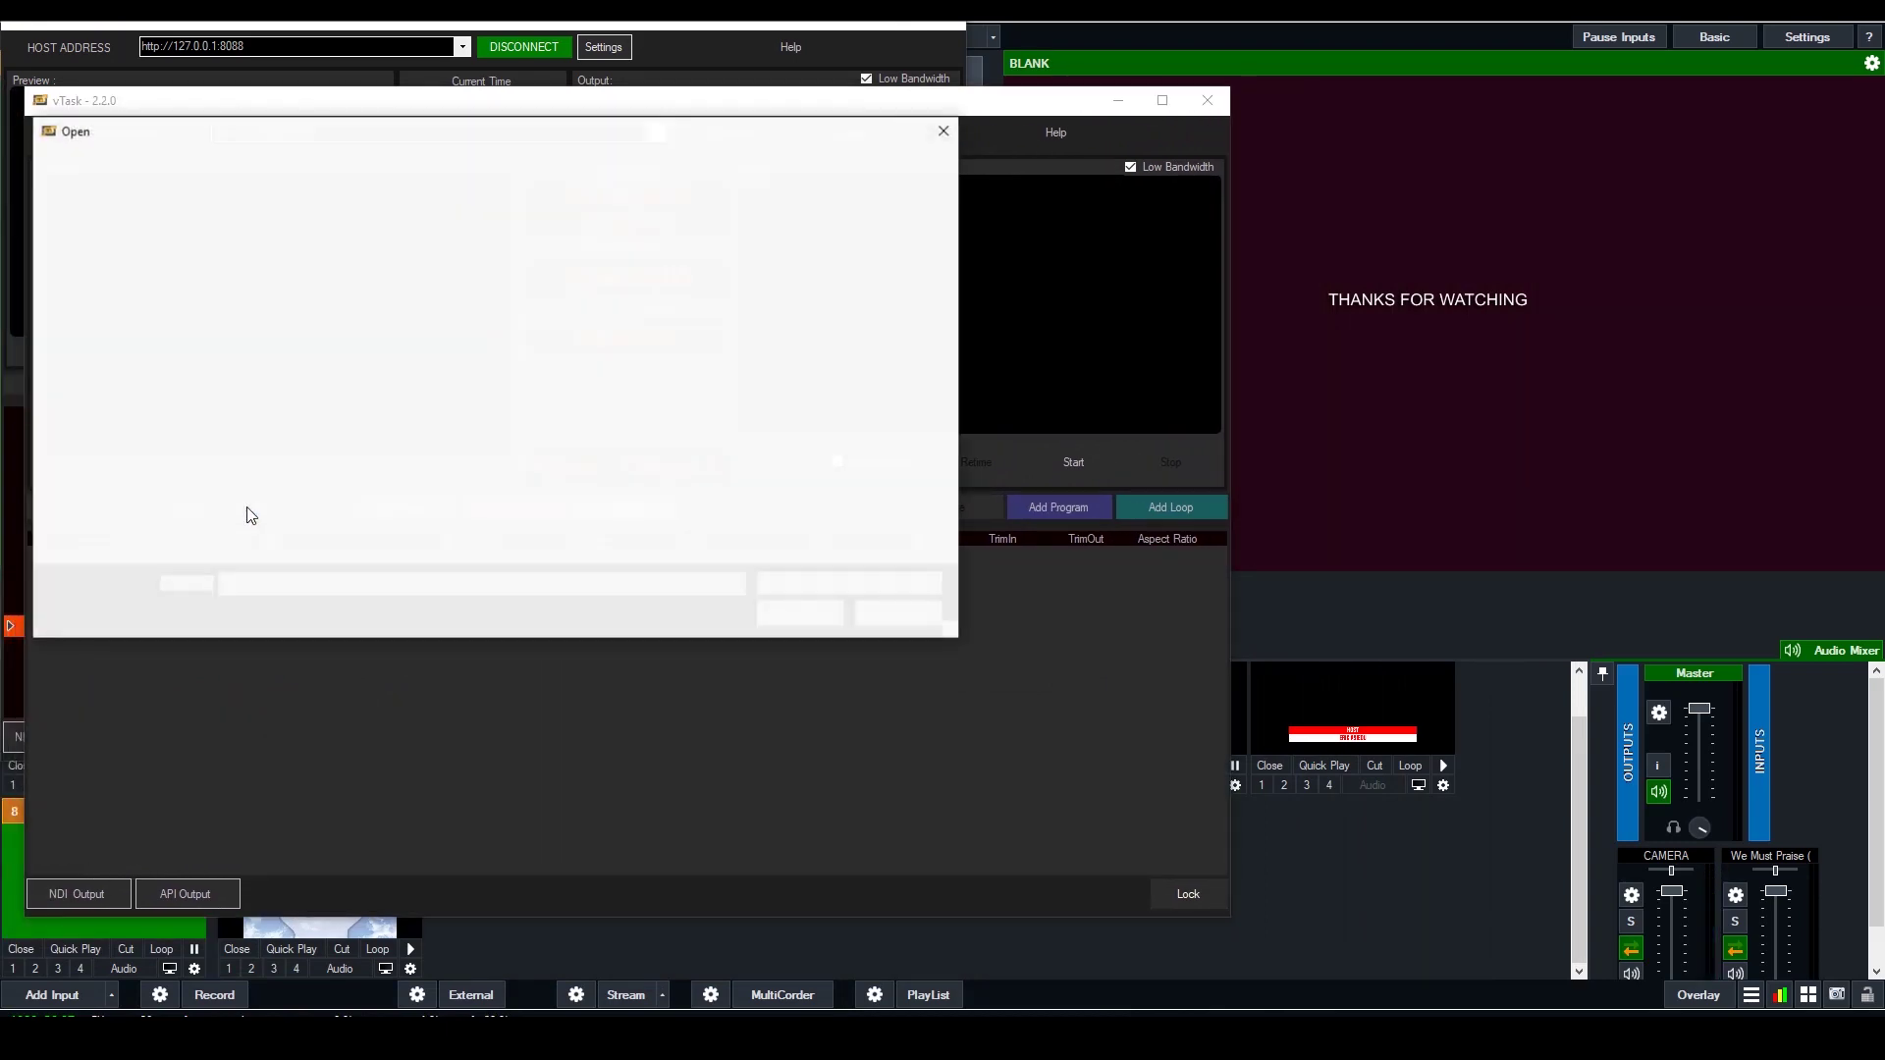
pyautogui.doubleClick(290, 309)
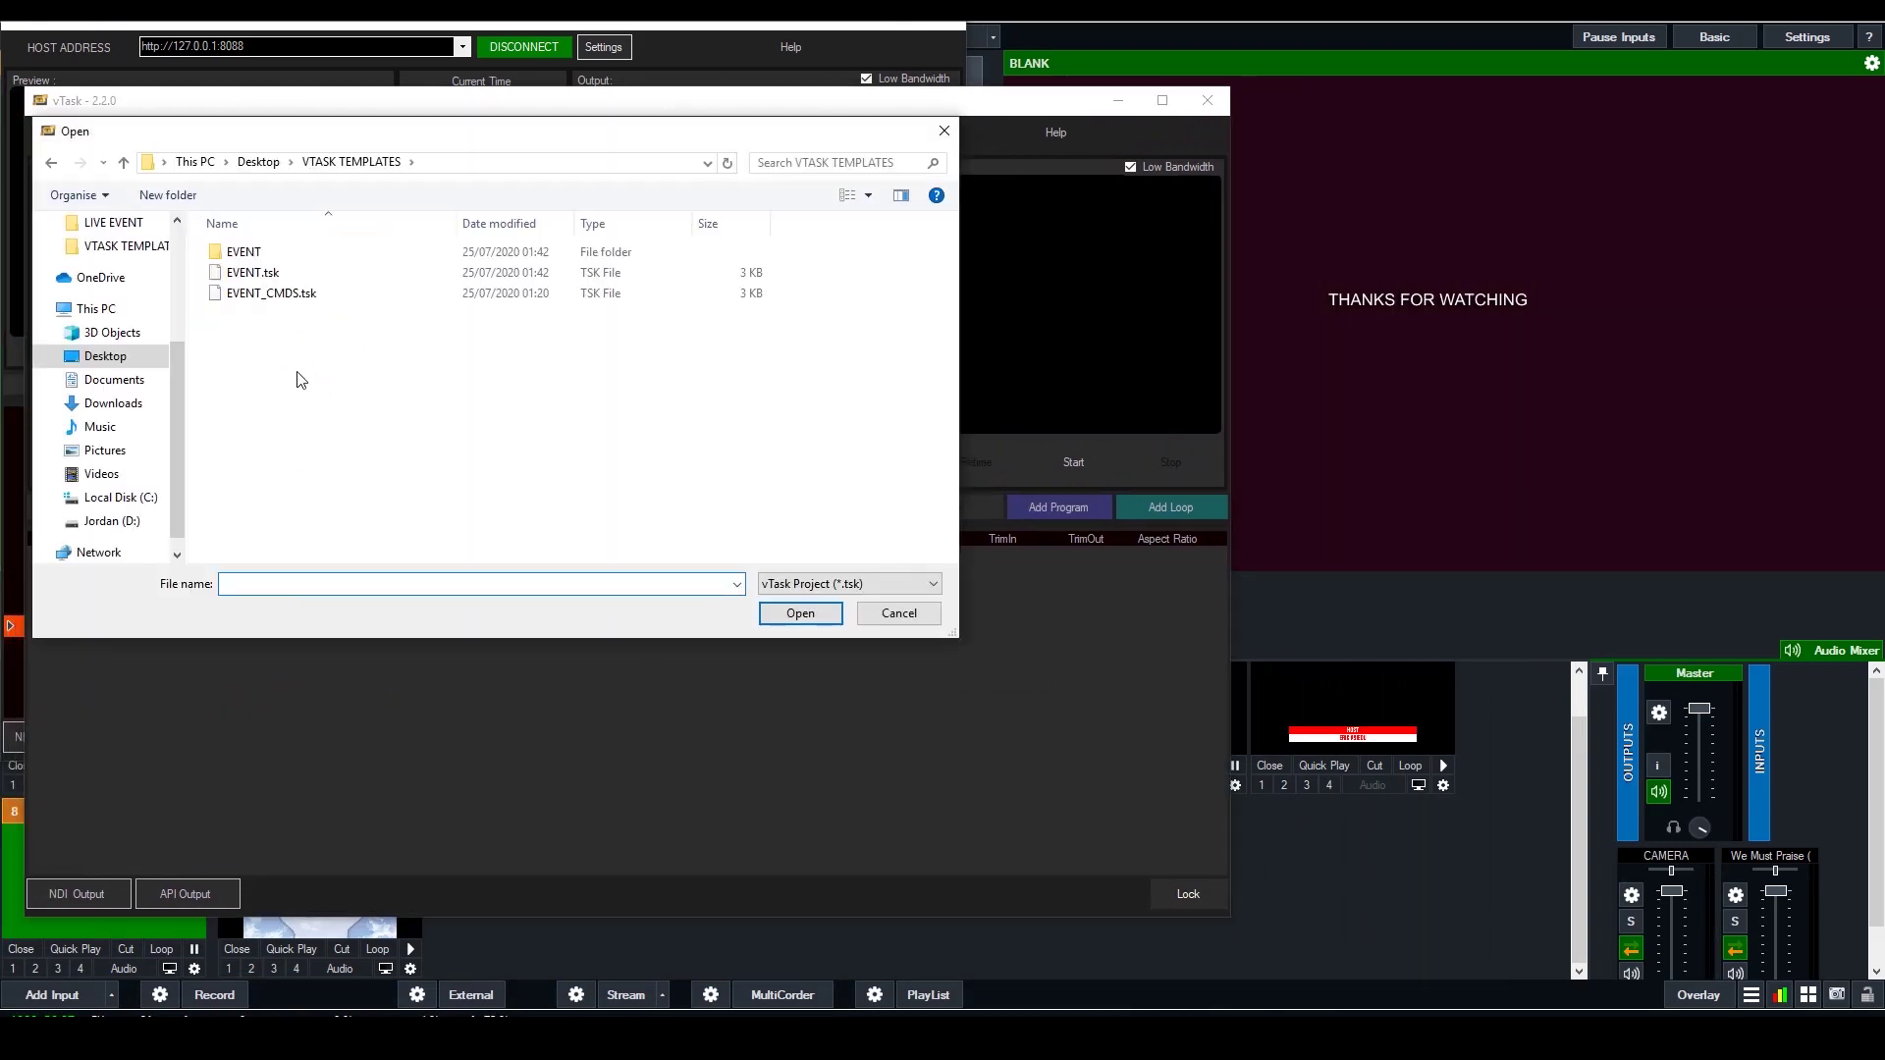
pyautogui.click(306, 297)
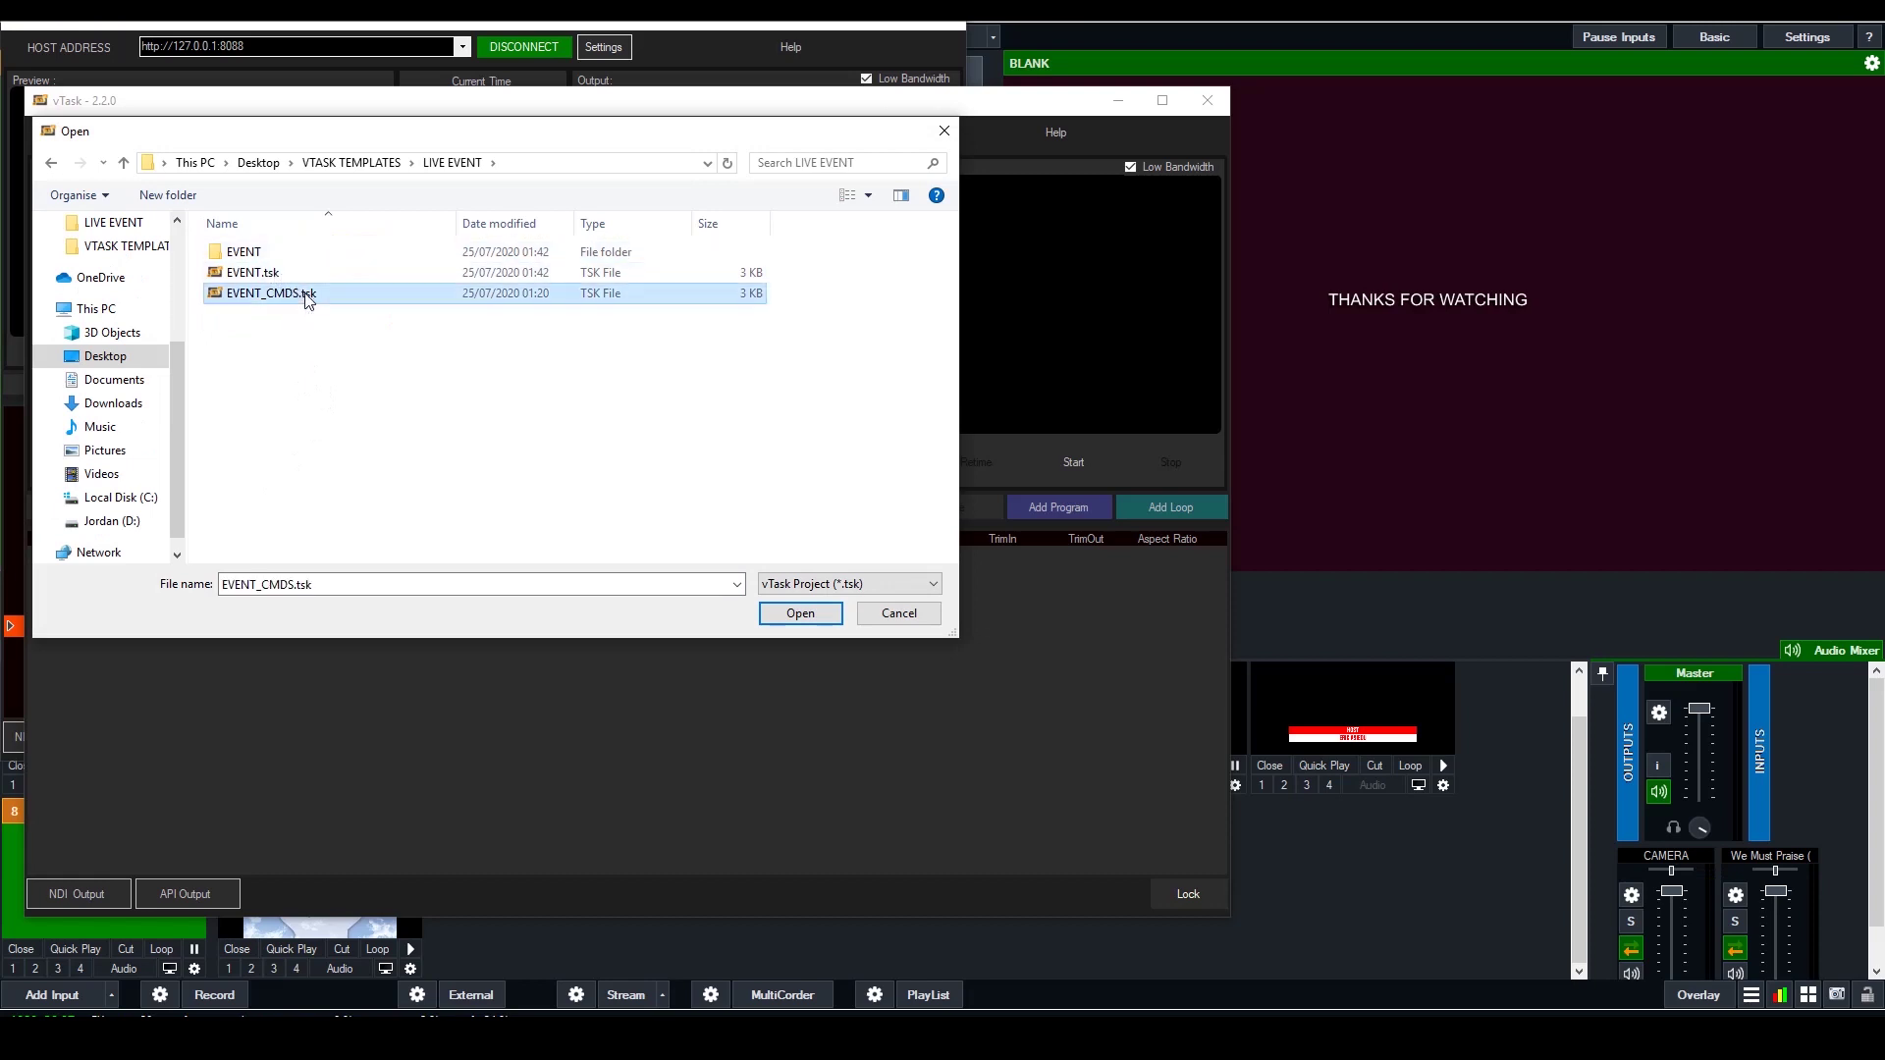
pyautogui.click(800, 613)
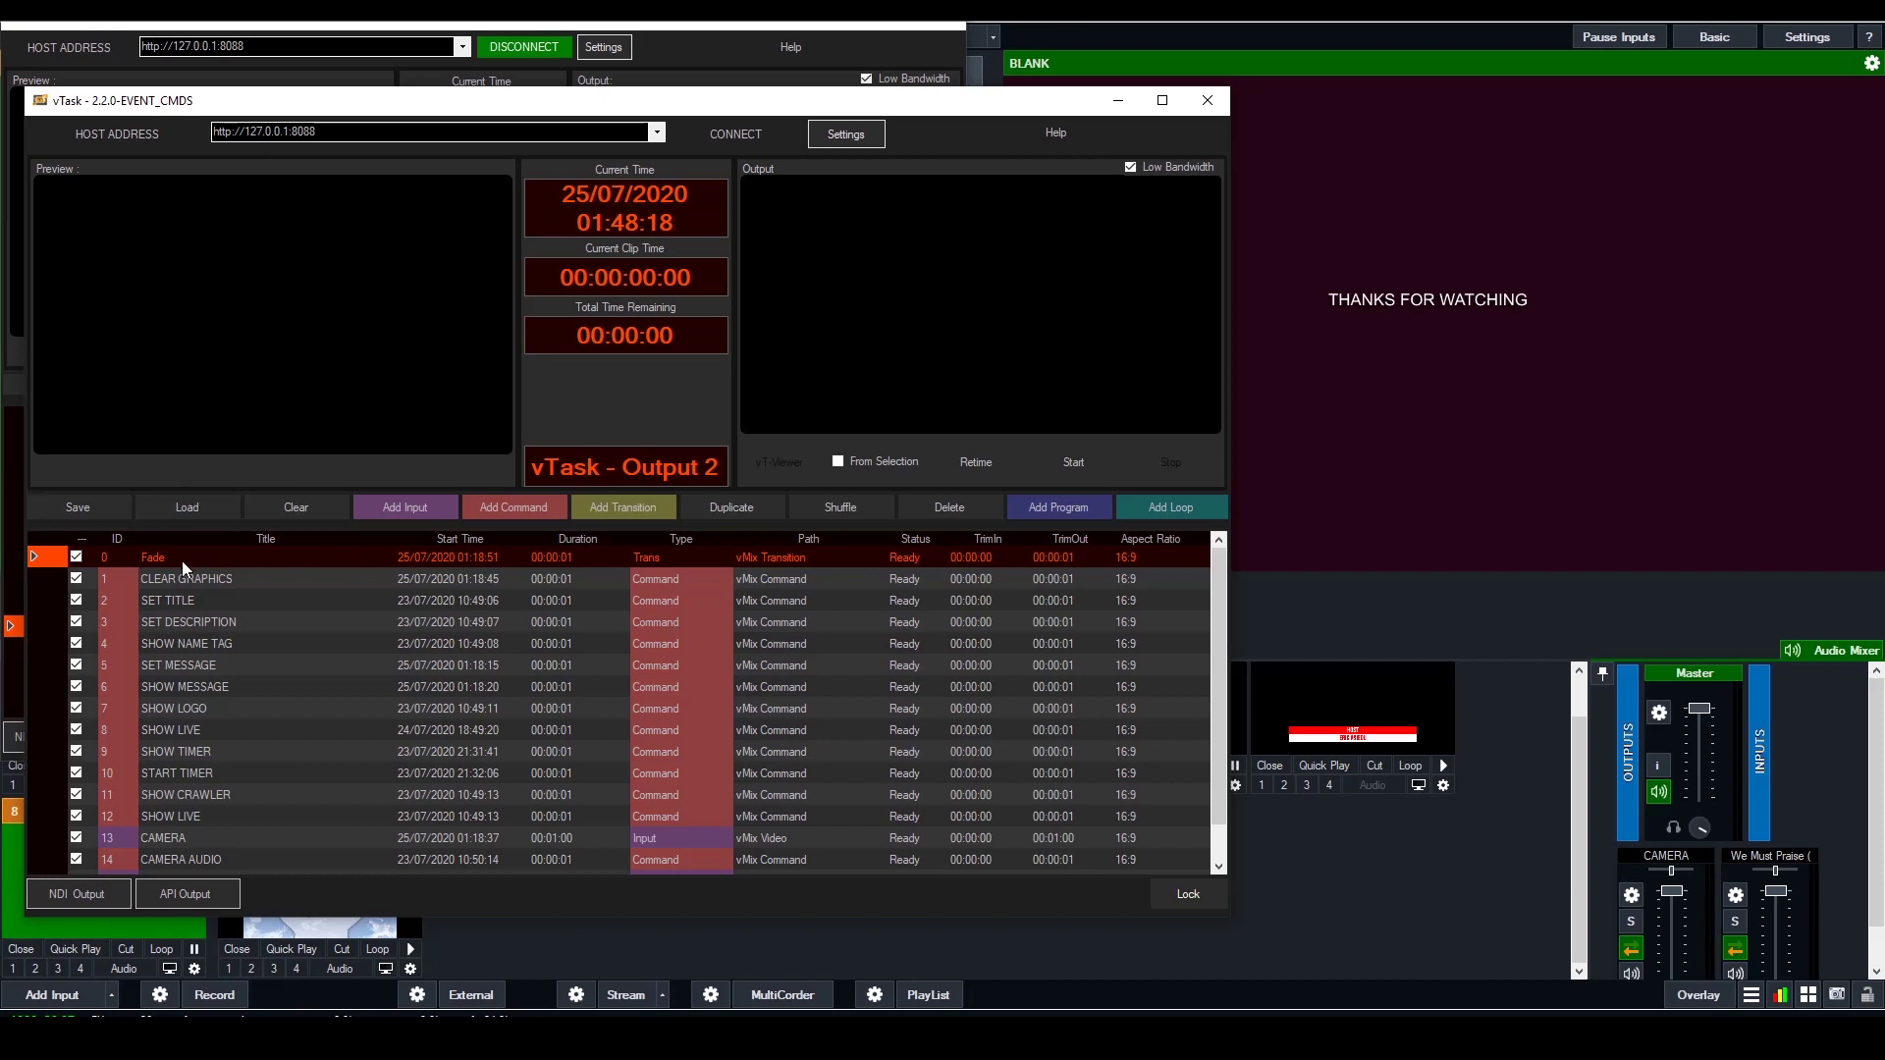
# Connect the EVENT_CMDS playlist to vMix, start it, and check its Retime mode
pyautogui.scroll(-1, 148, 732)
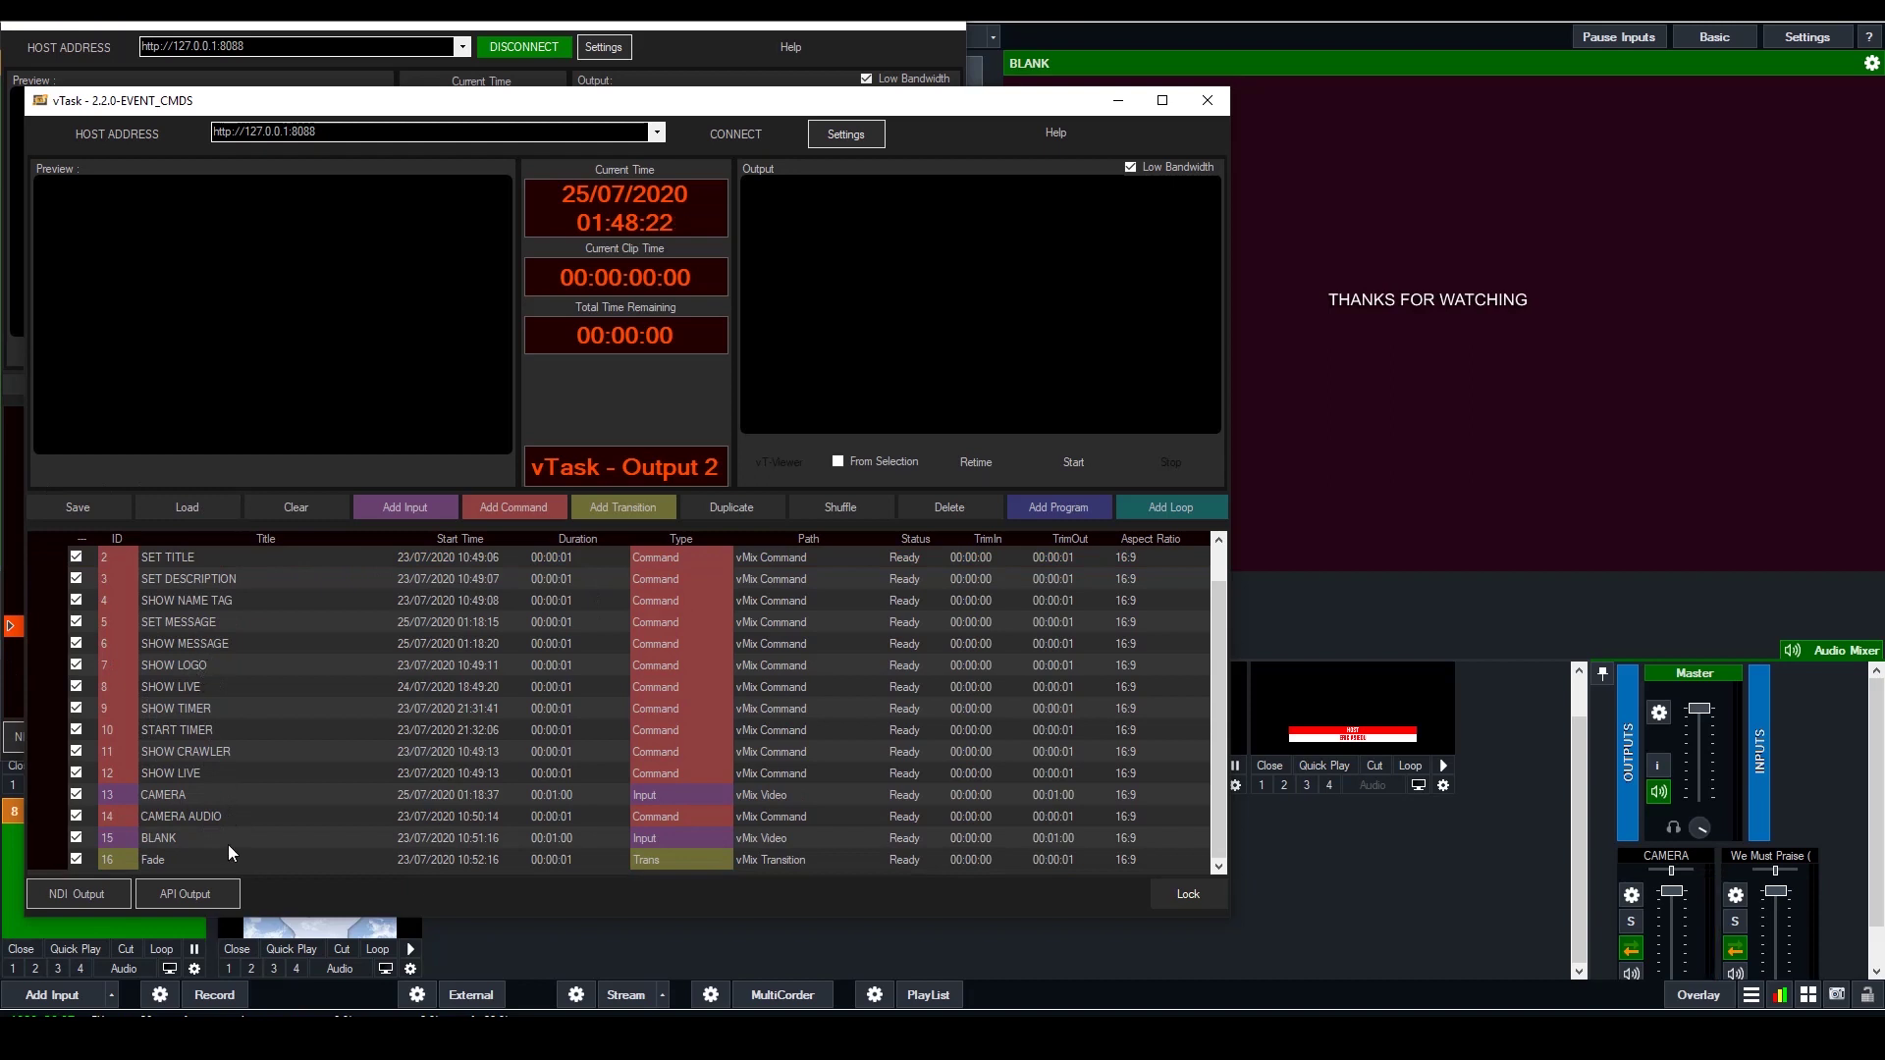
pyautogui.click(219, 600)
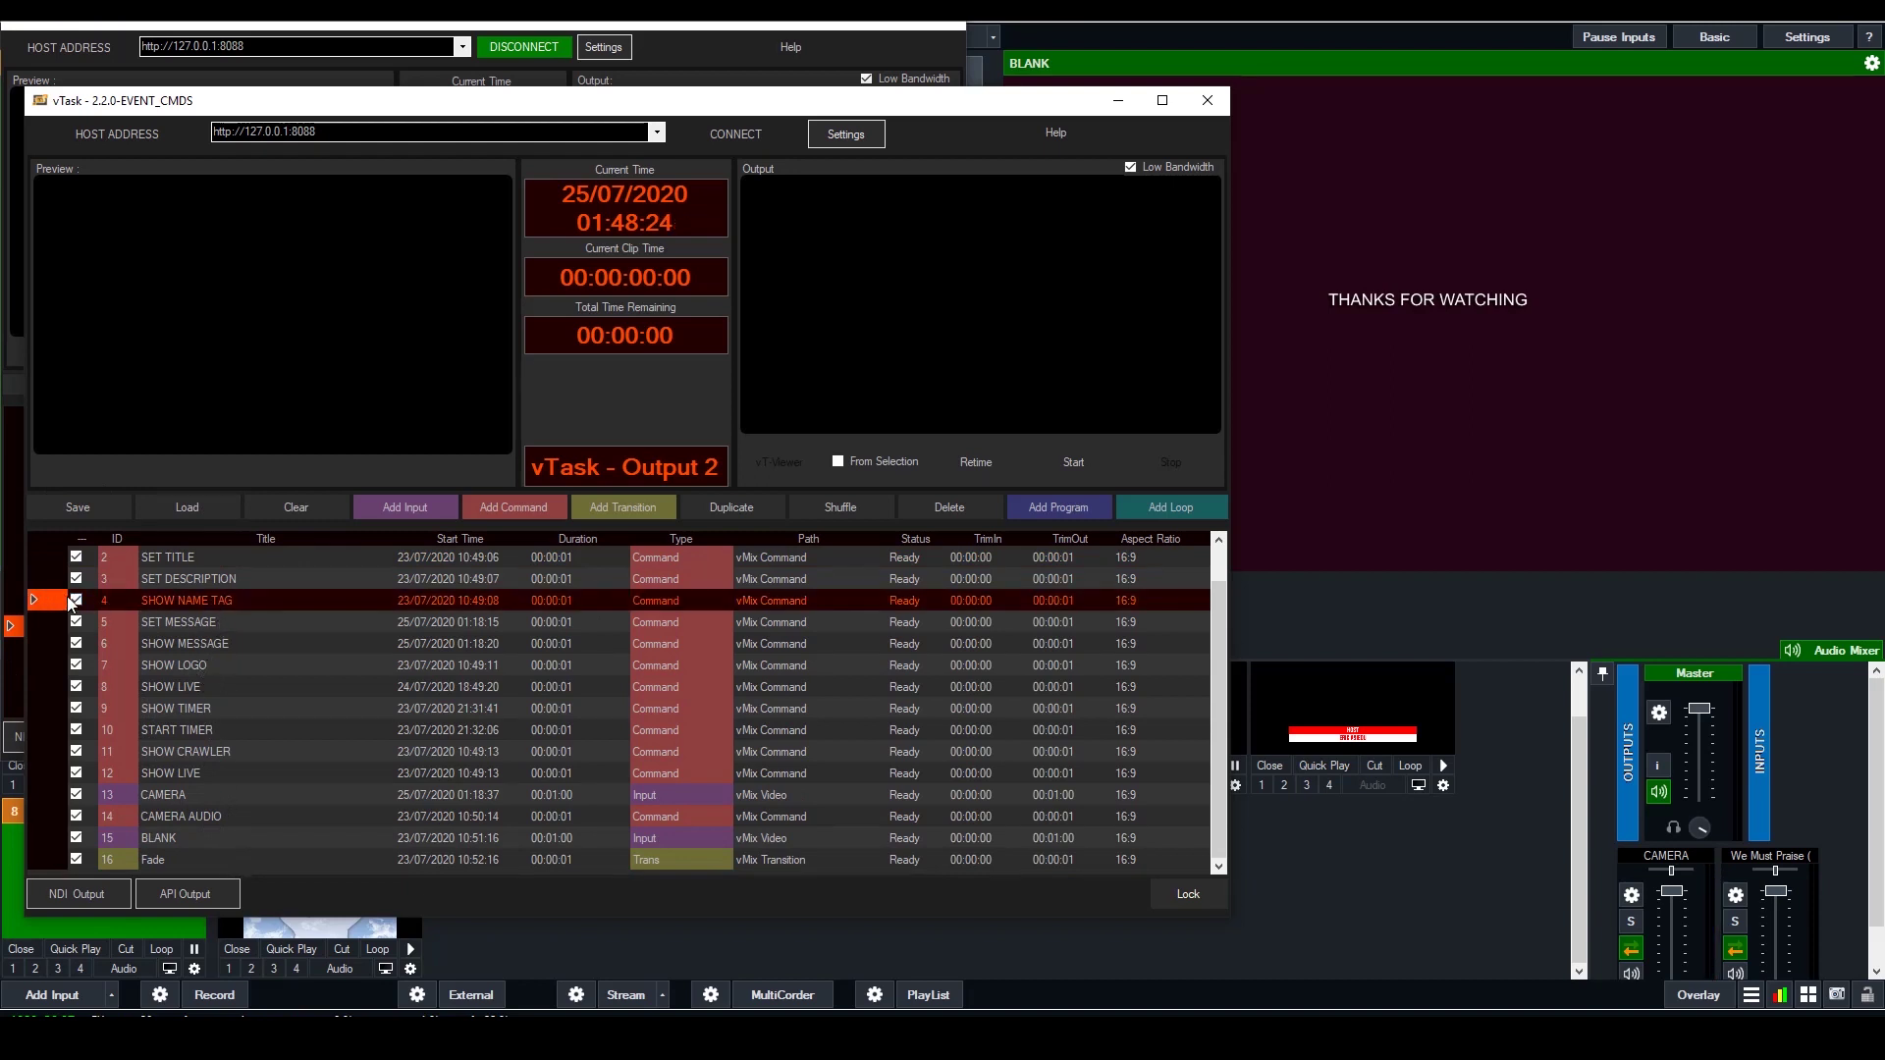
pyautogui.click(737, 134)
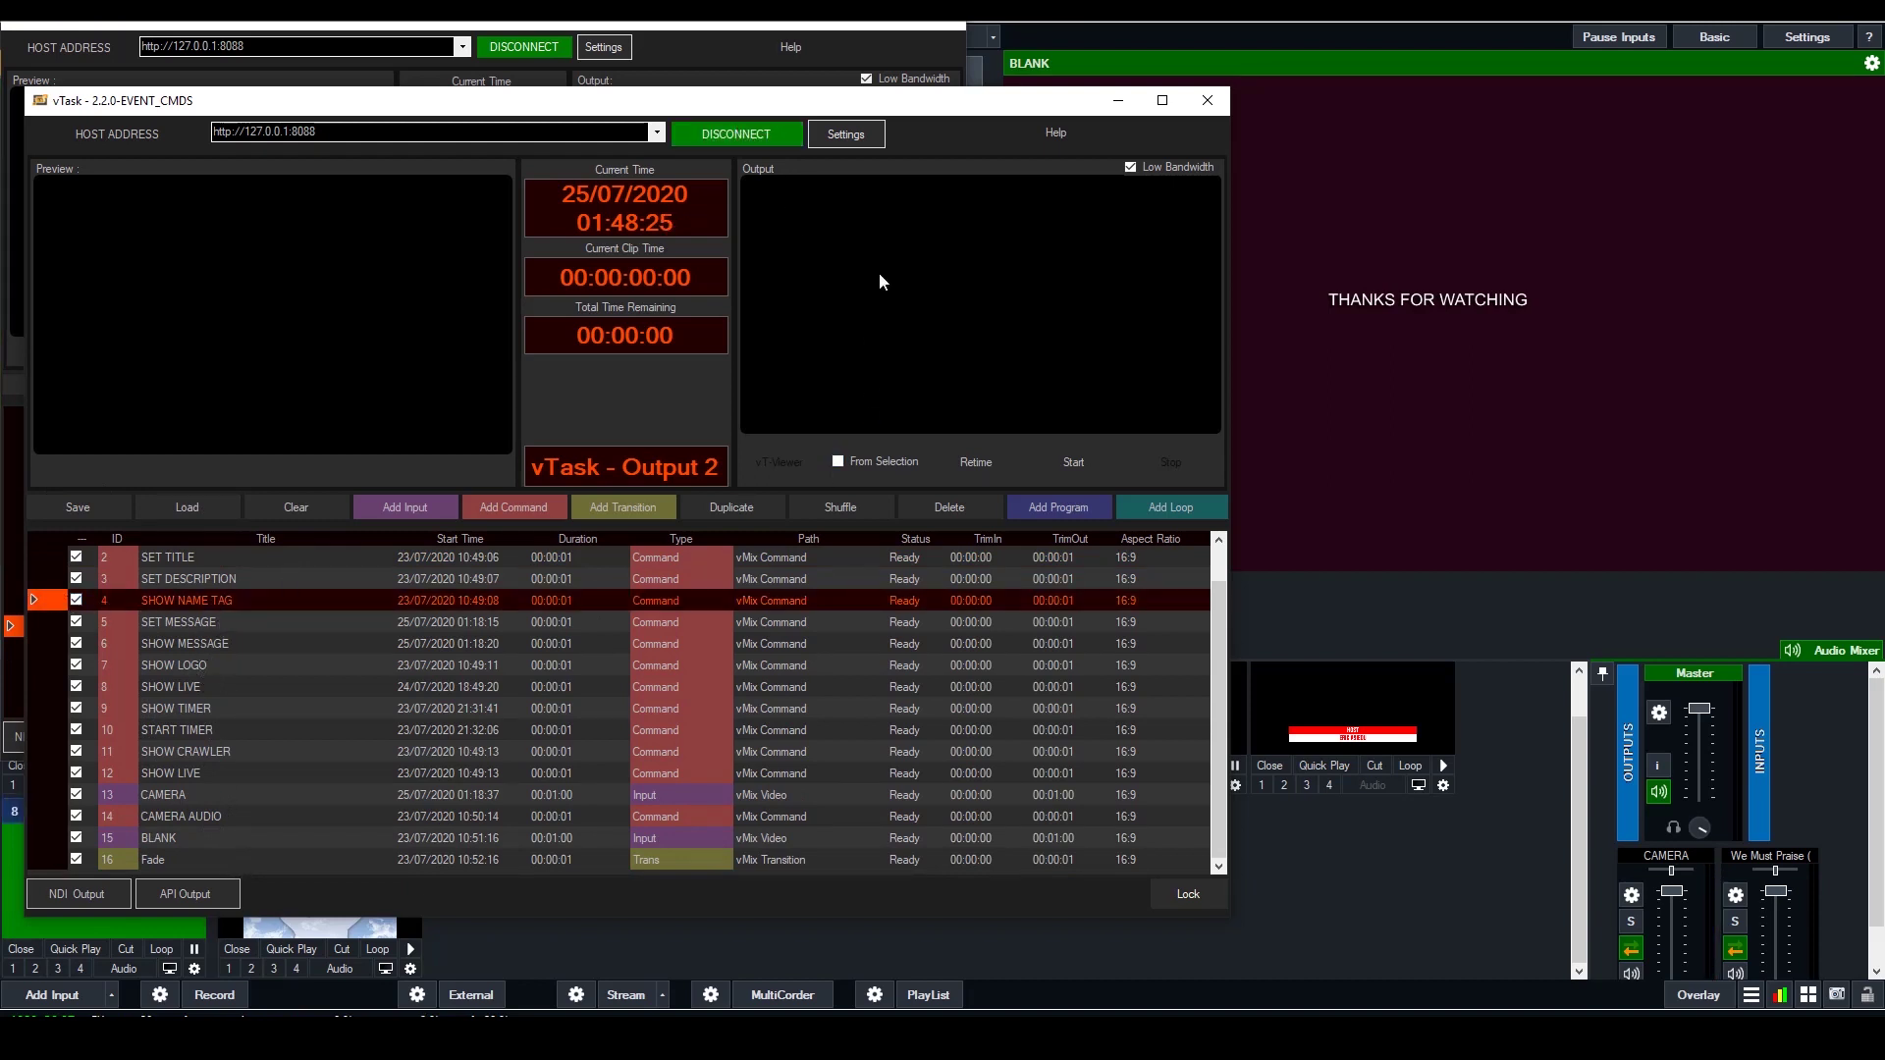
pyautogui.click(1078, 464)
pyautogui.click(976, 463)
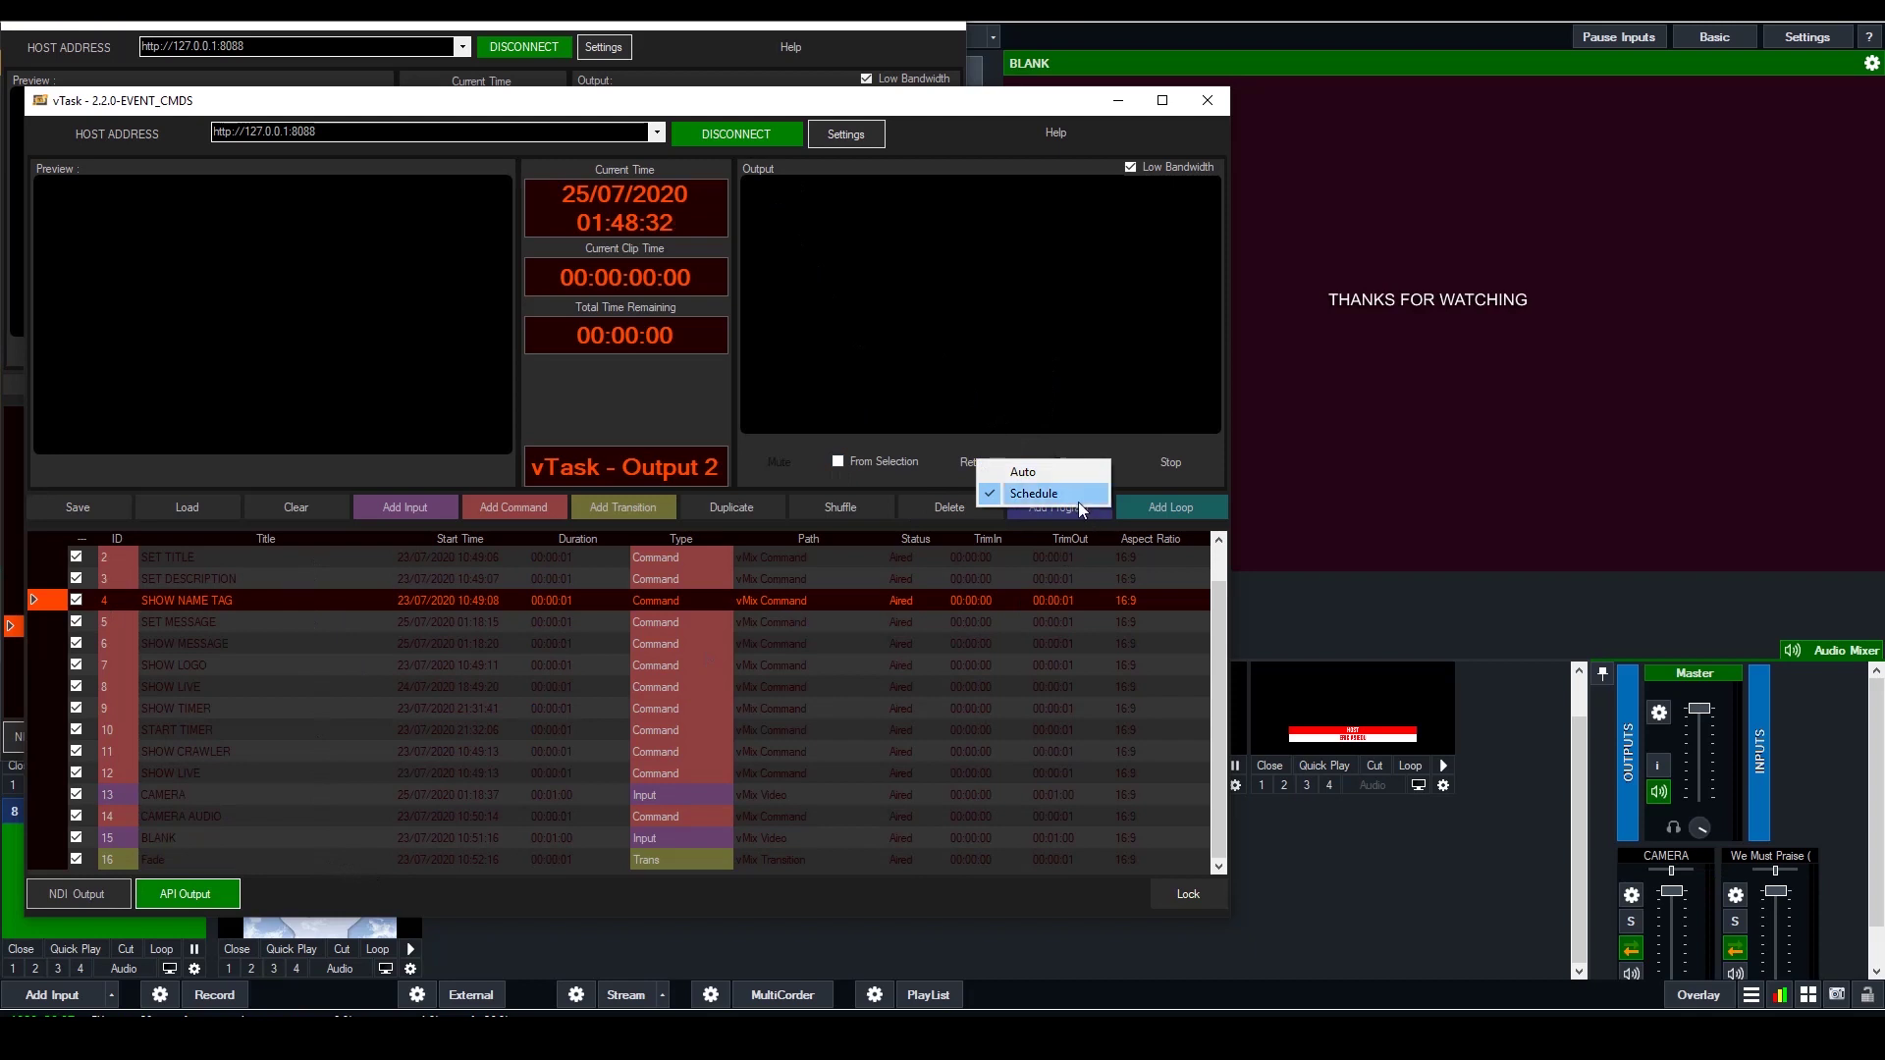
pyautogui.click(1023, 473)
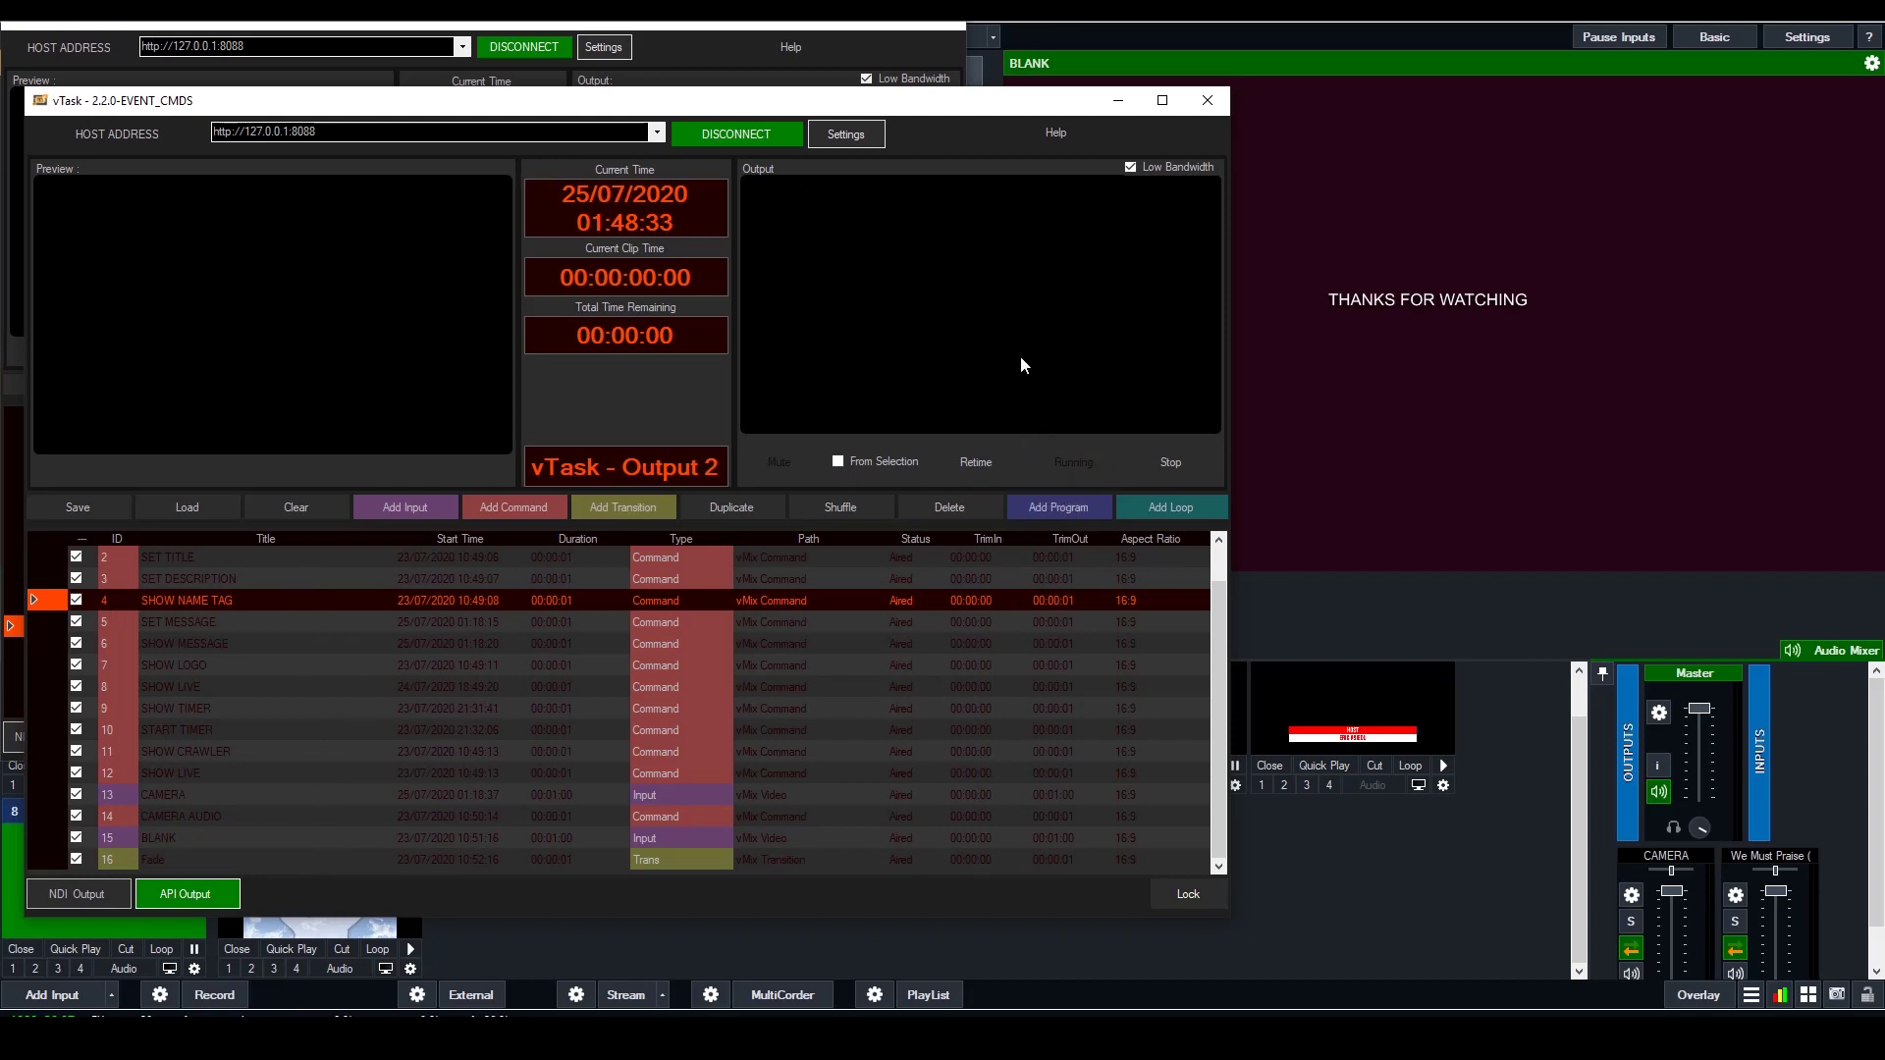
# Run the SHOW NAME TAG command to bring up the host name tag, and run it again to hide it
pyautogui.click(51, 599)
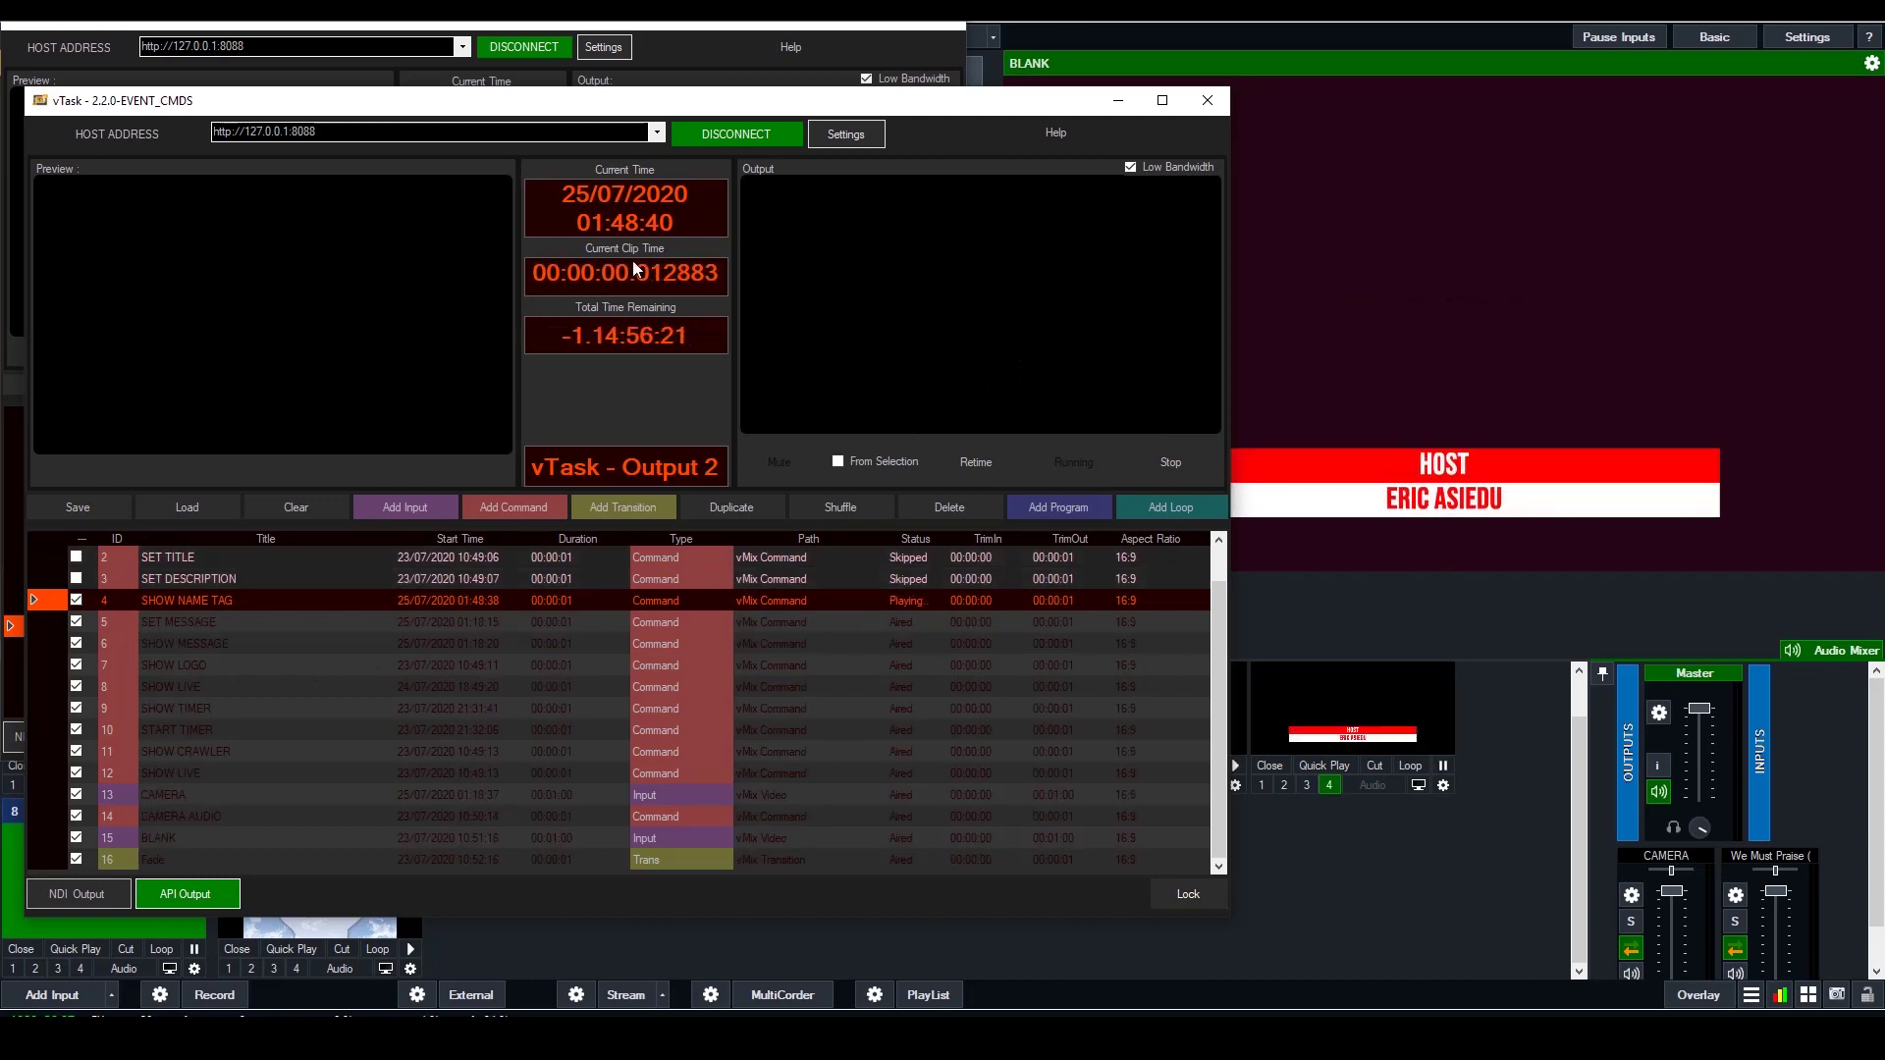
pyautogui.moveTo(633, 100); pyautogui.dragTo(599, 87)
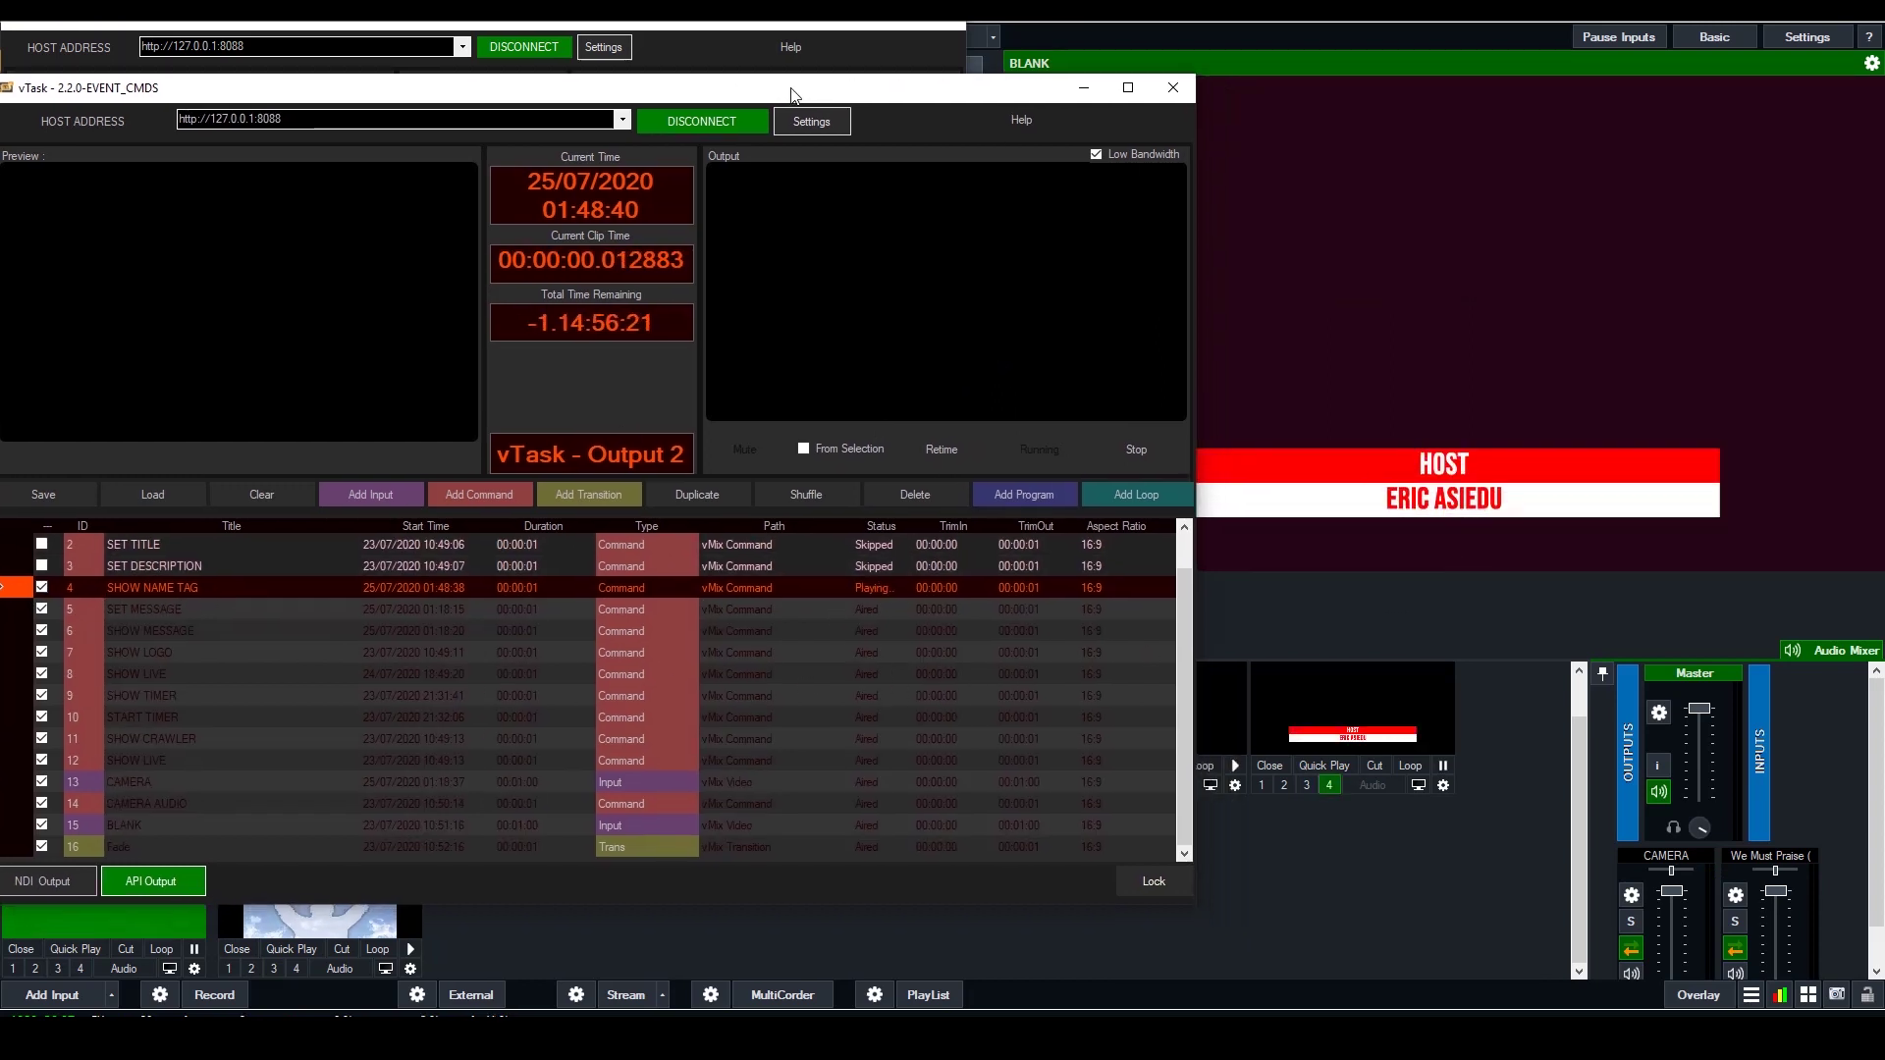
pyautogui.click(22, 581)
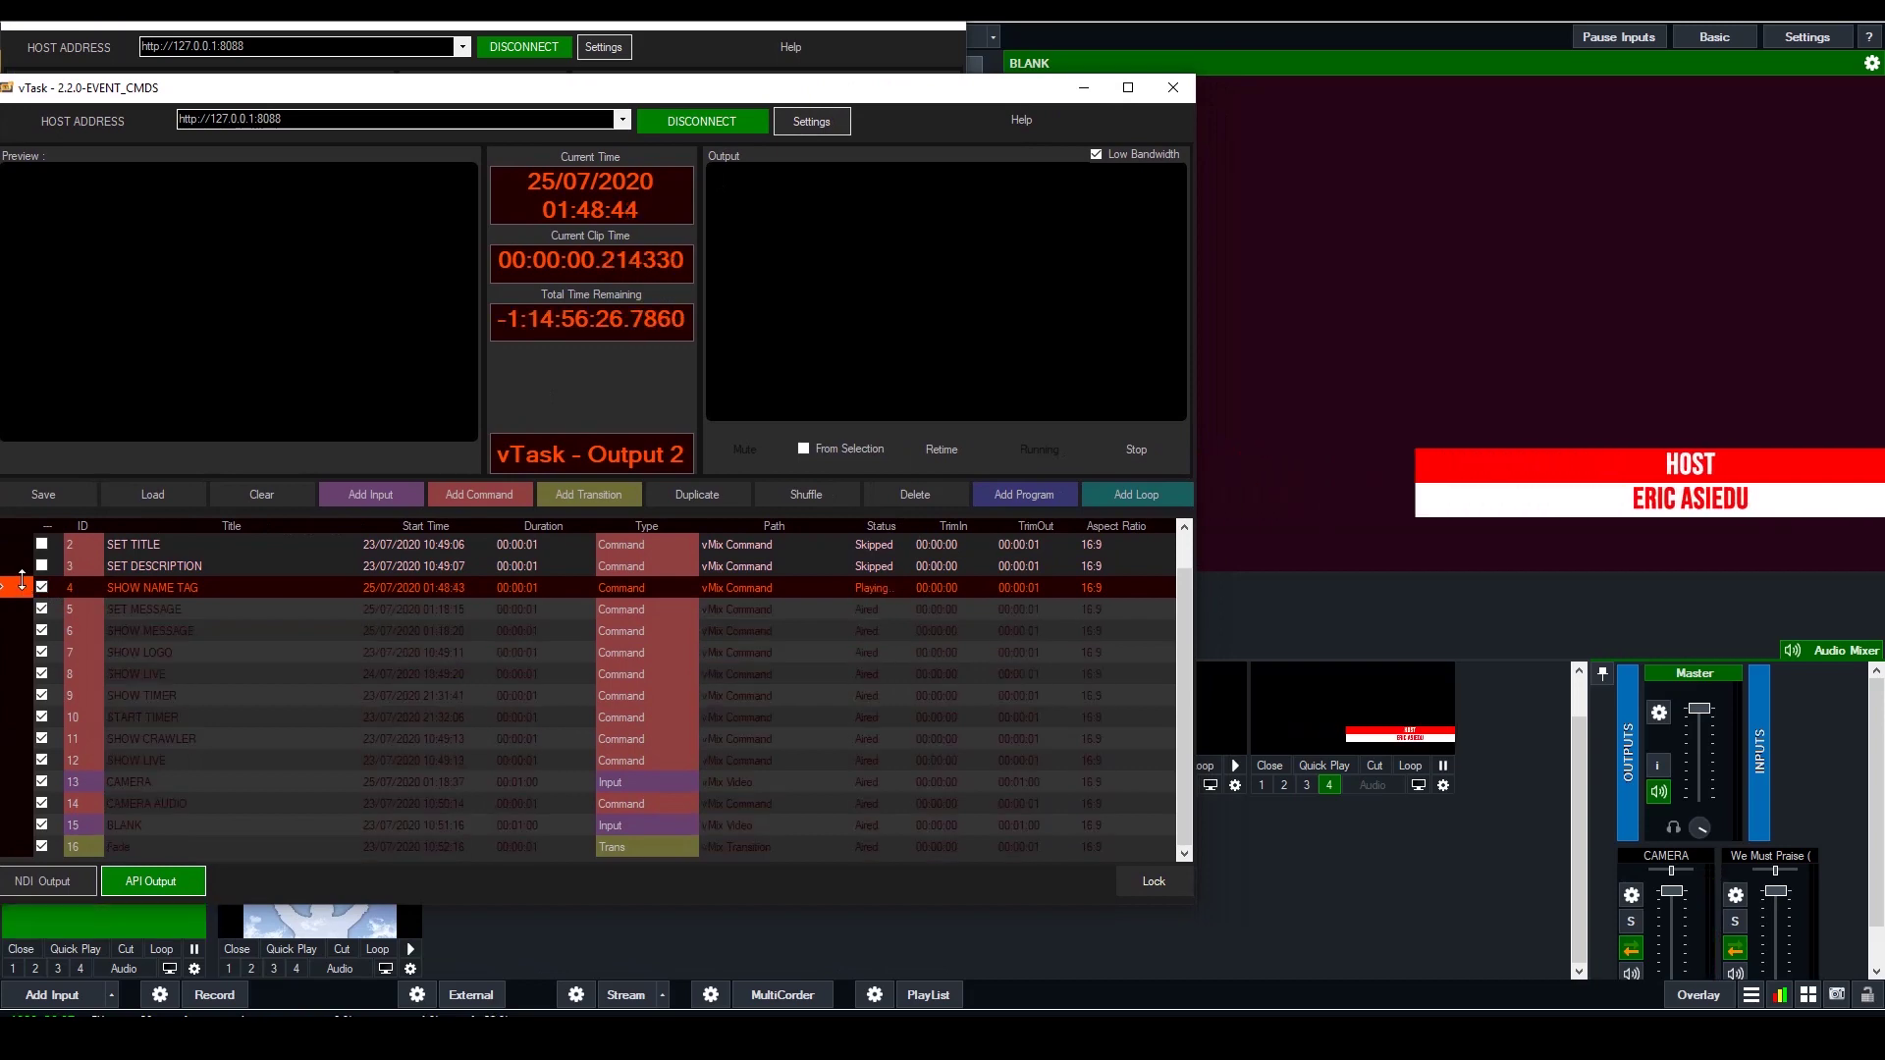
# Put the CAMERA input on air from the EVENT_CMDS playlist, and switch the output back to BLANK
pyautogui.click(138, 783)
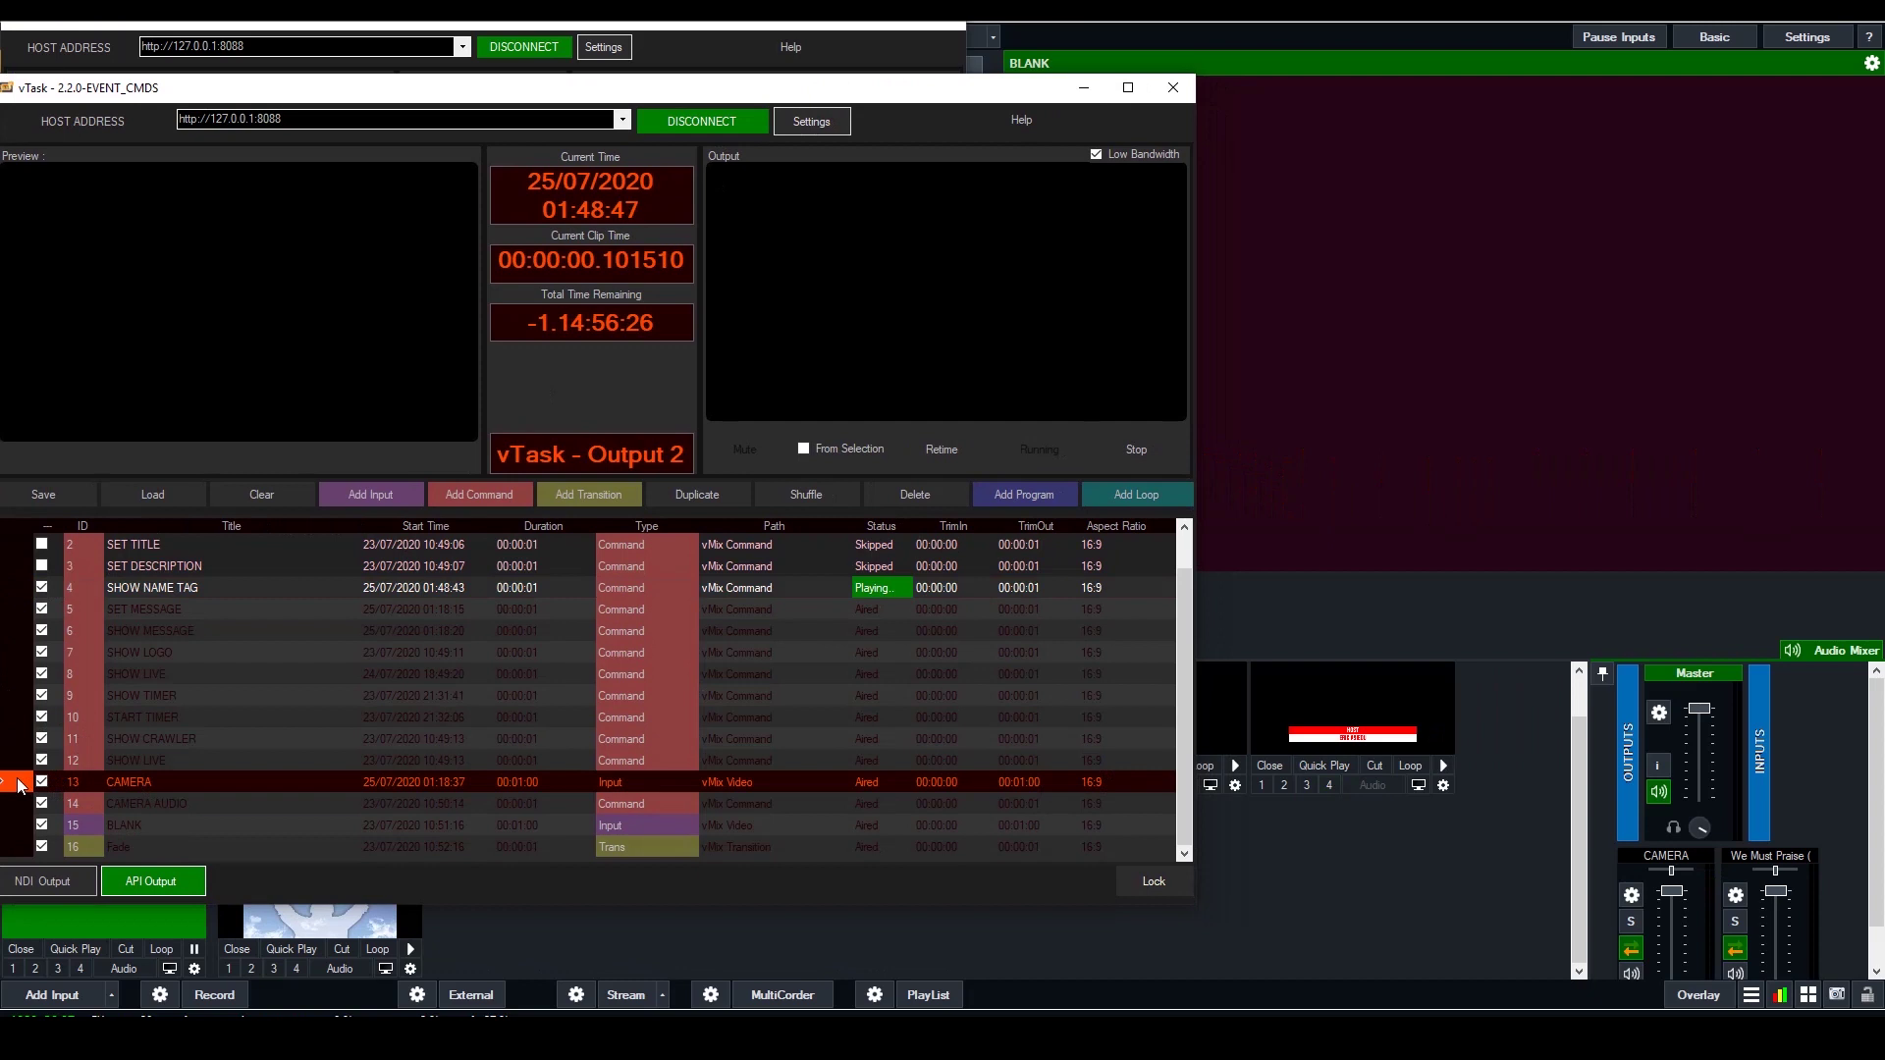
pyautogui.click(19, 782)
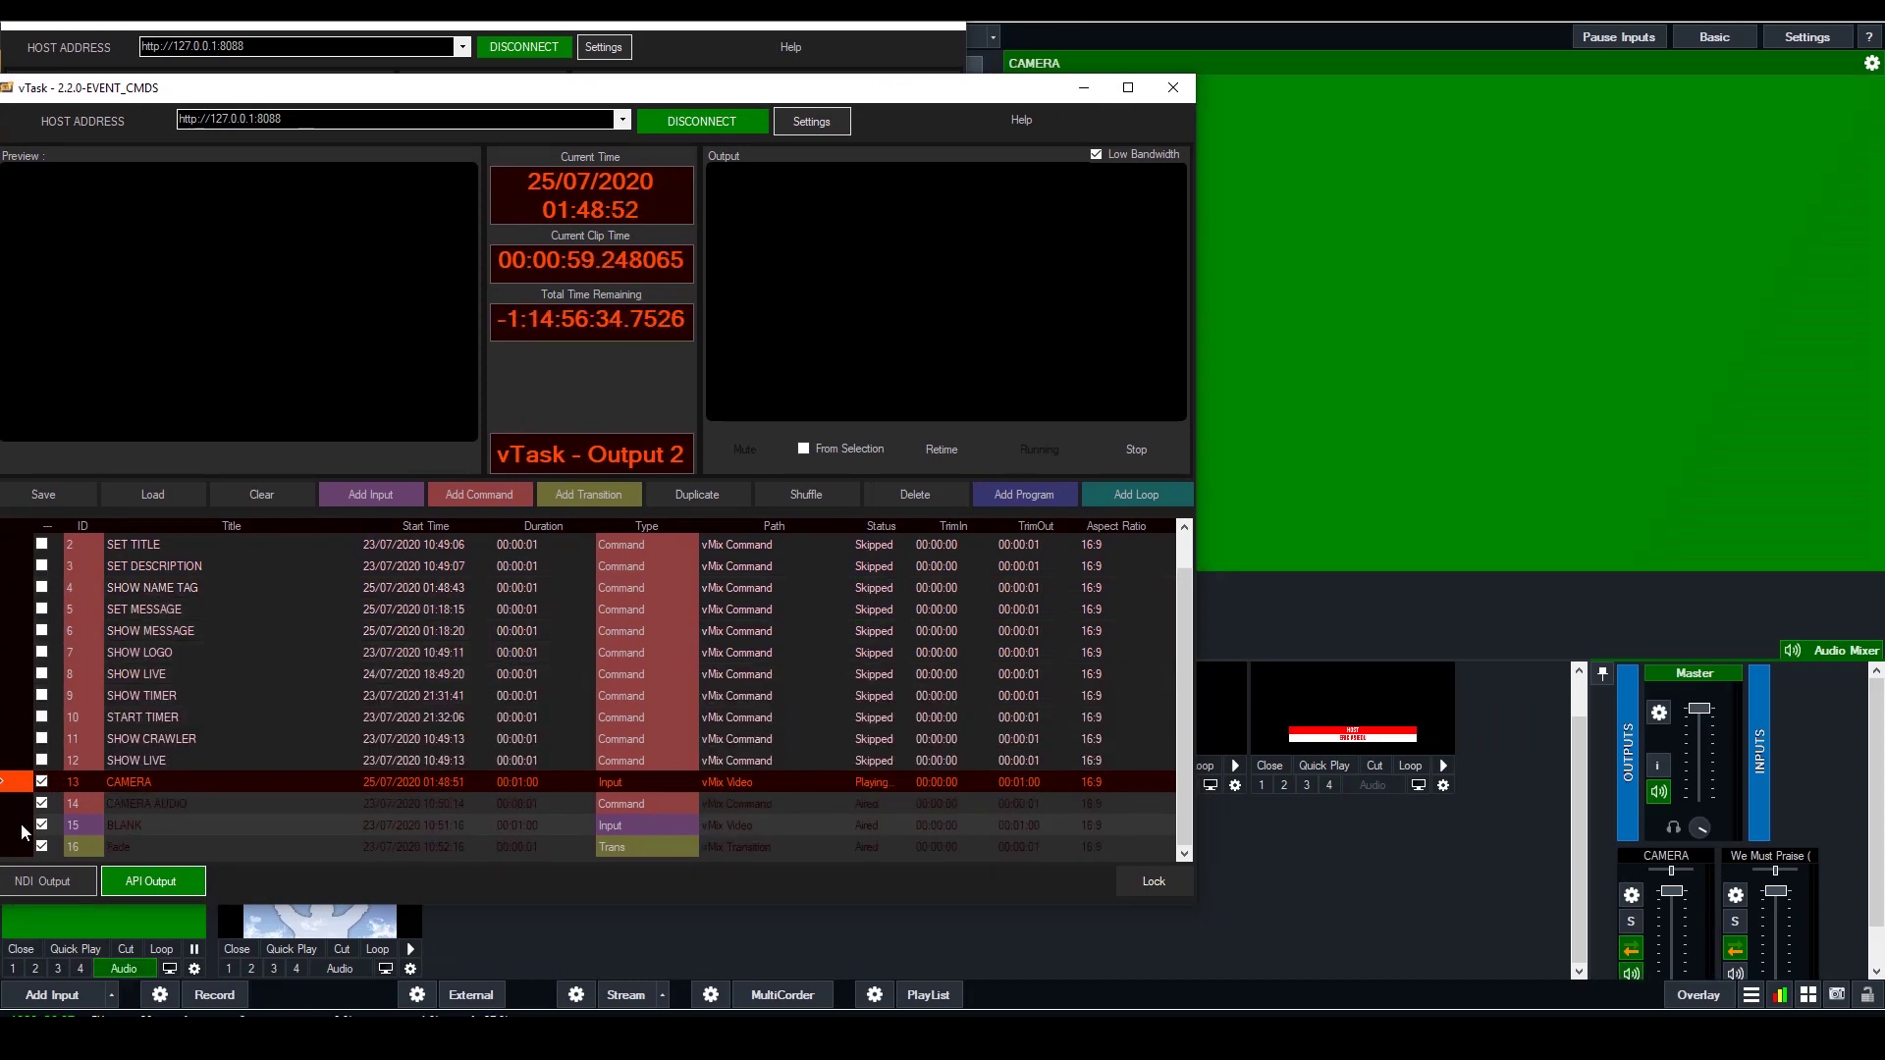
pyautogui.click(16, 826)
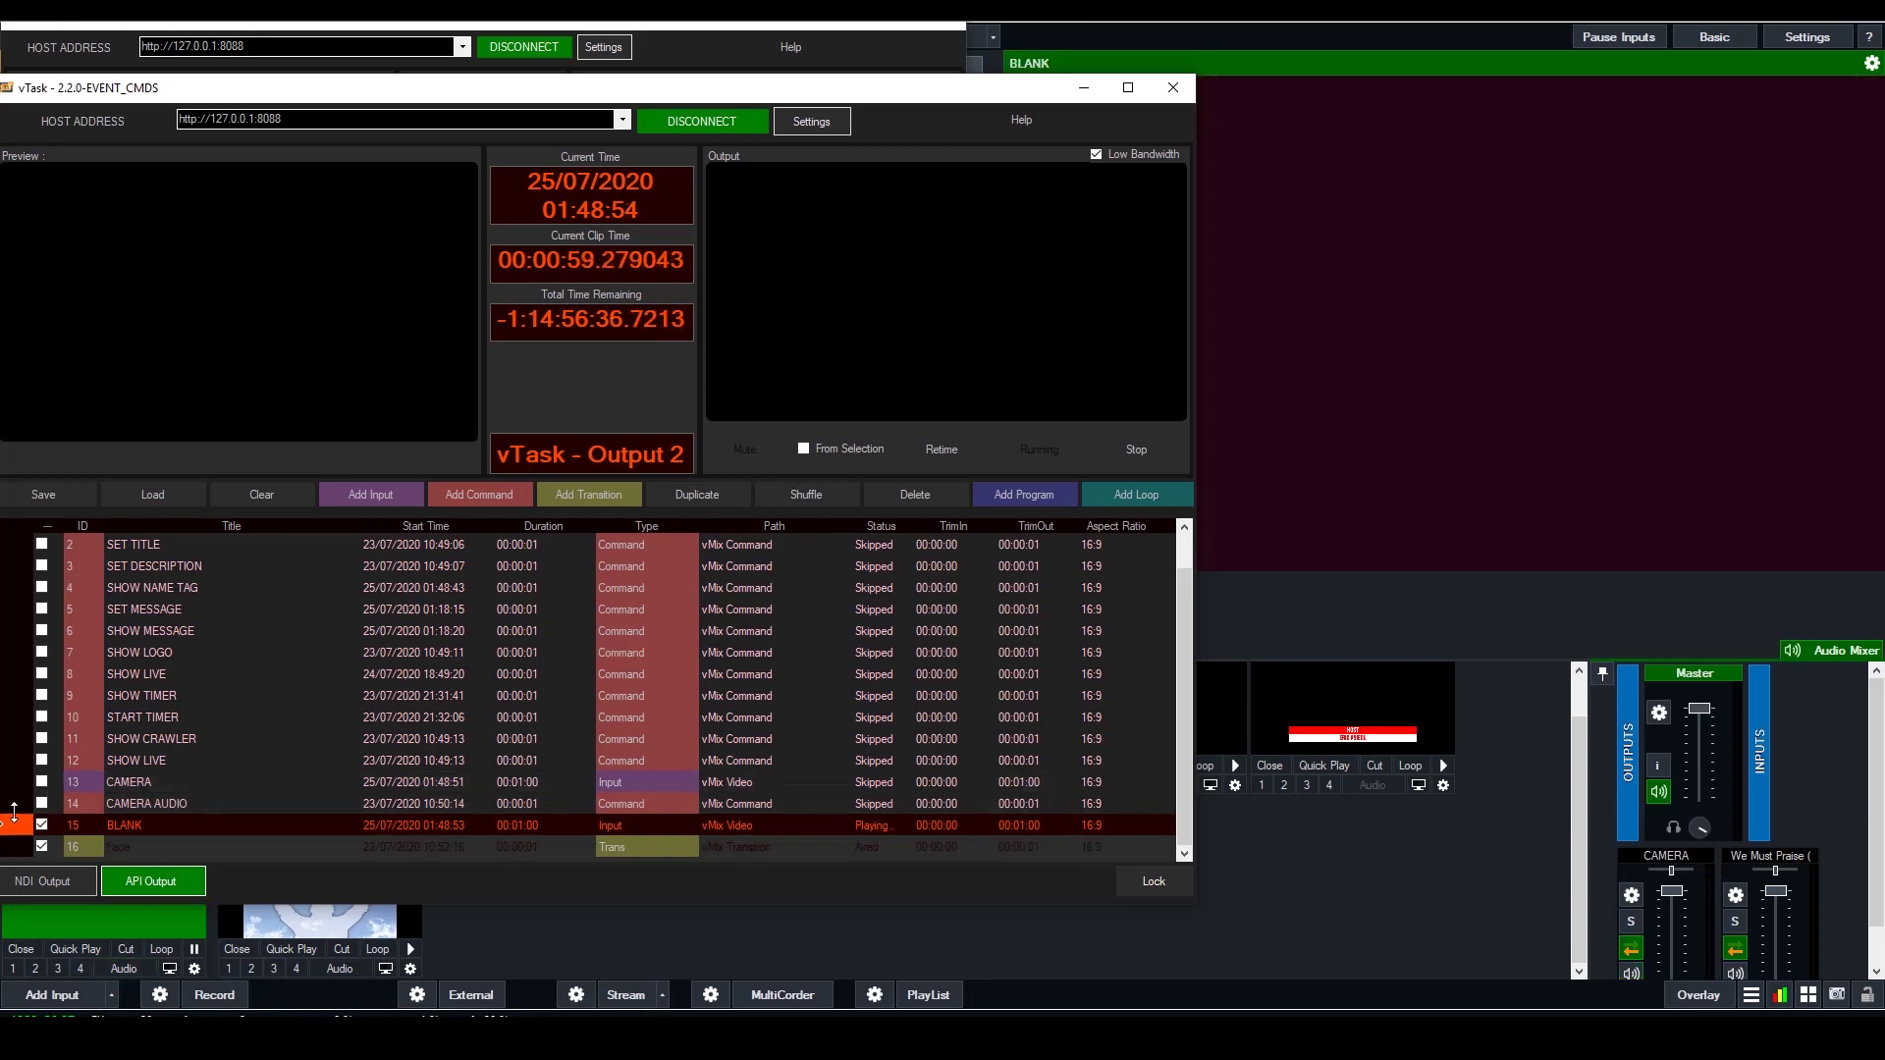
# Run the SHOW LIVE and SHOW LOGO commands, and move the vTask window to uncover the logo in the vMix output
pyautogui.click(20, 675)
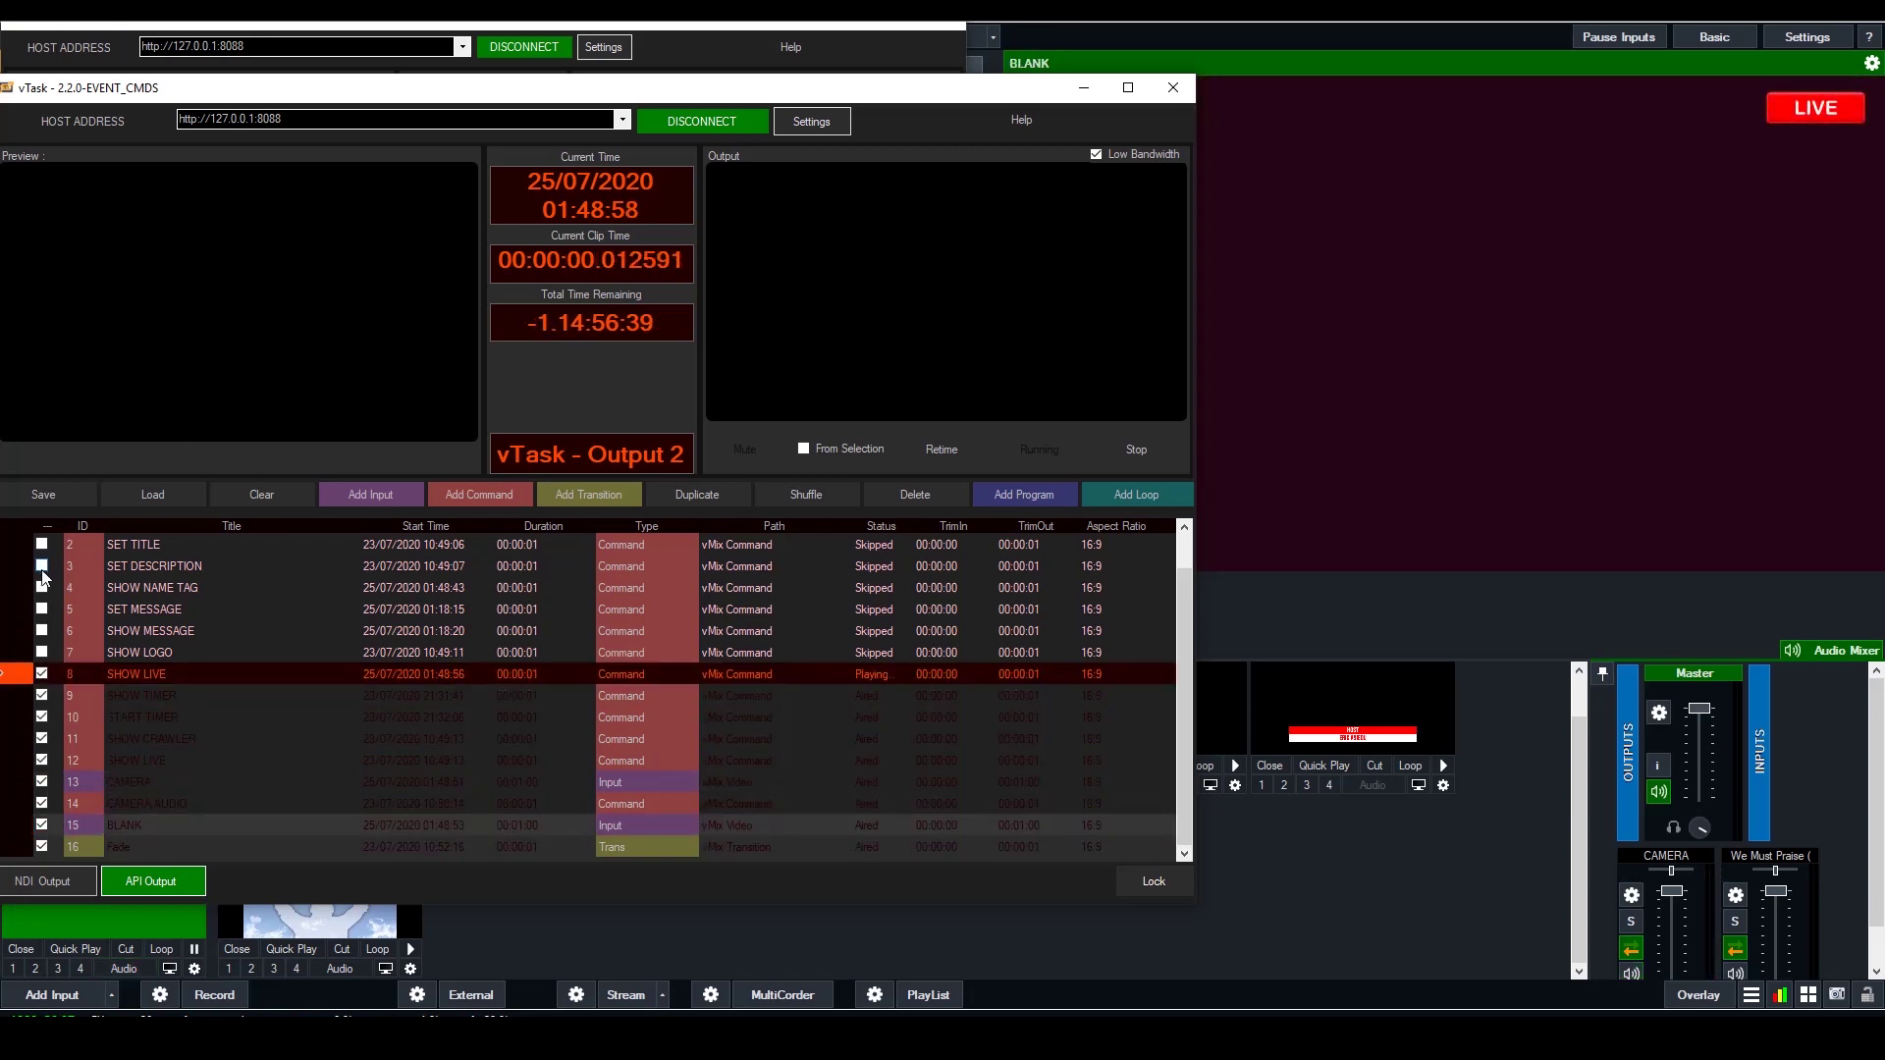
pyautogui.click(20, 653)
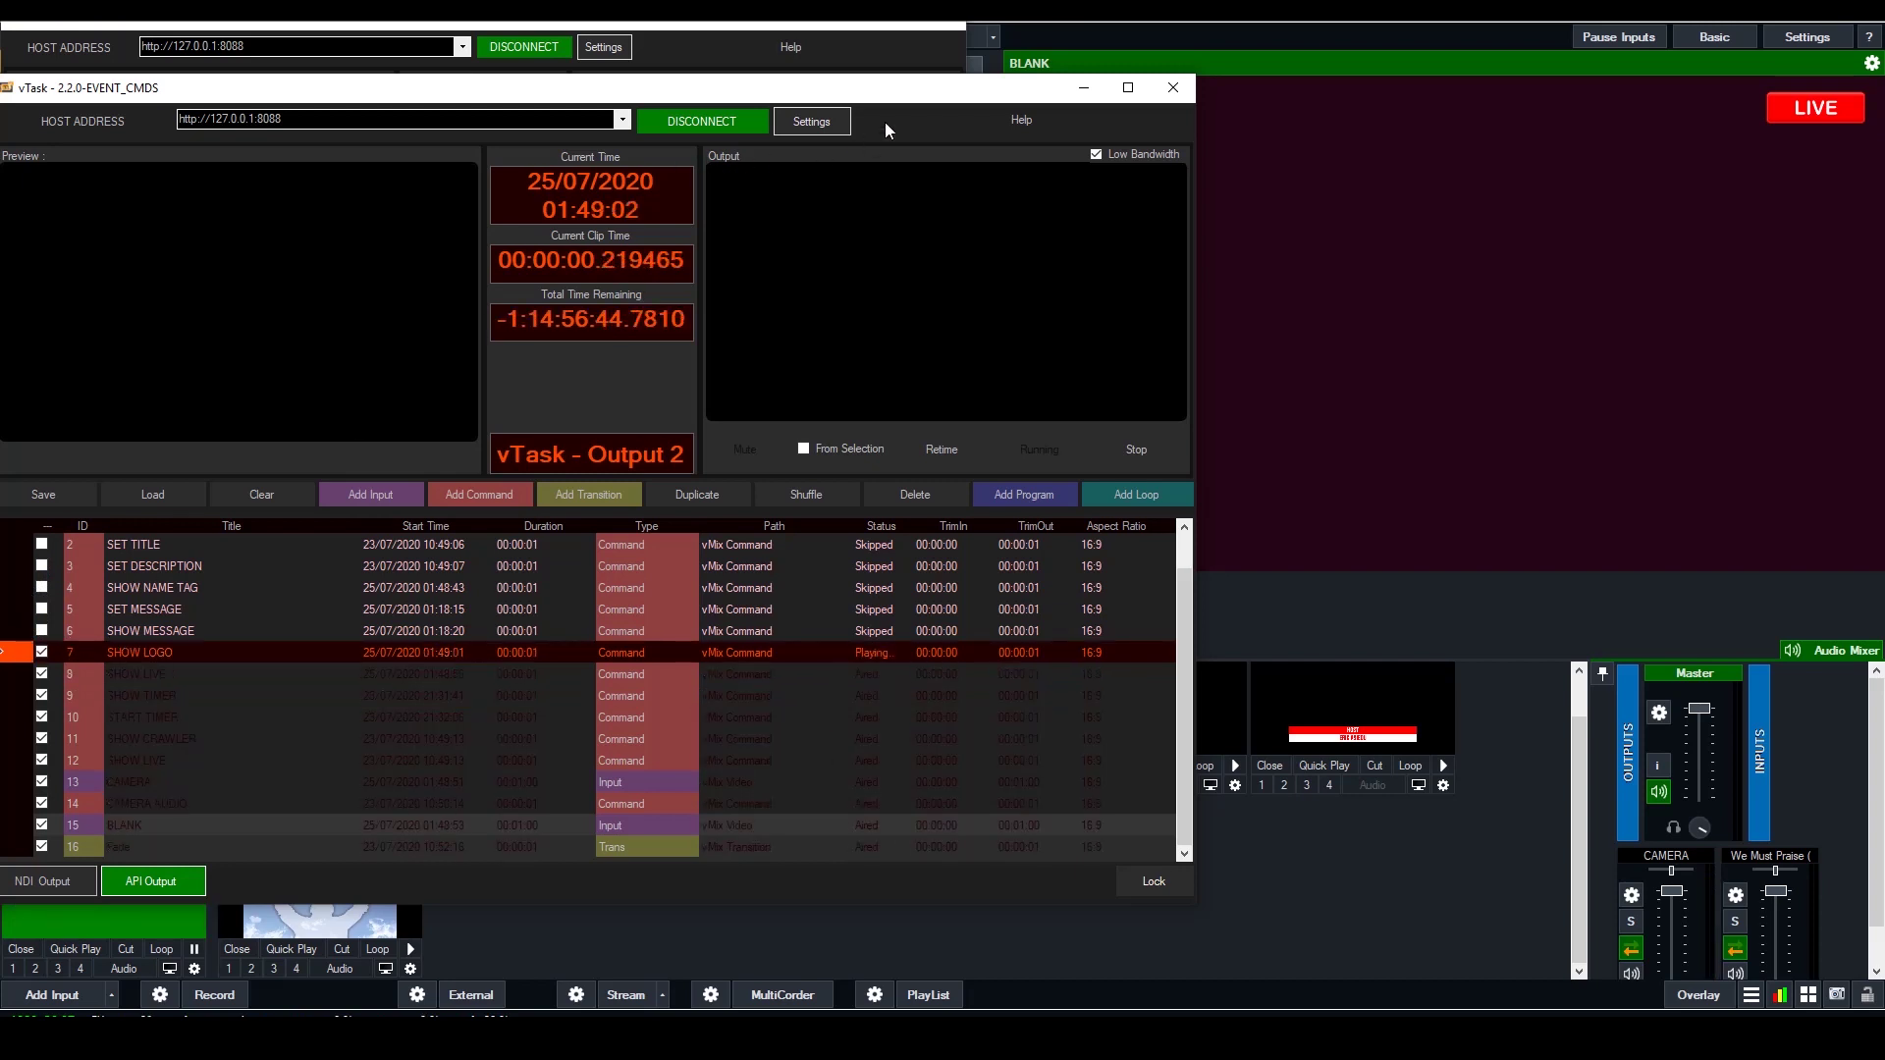
pyautogui.moveTo(922, 92); pyautogui.dragTo(1046, 205)
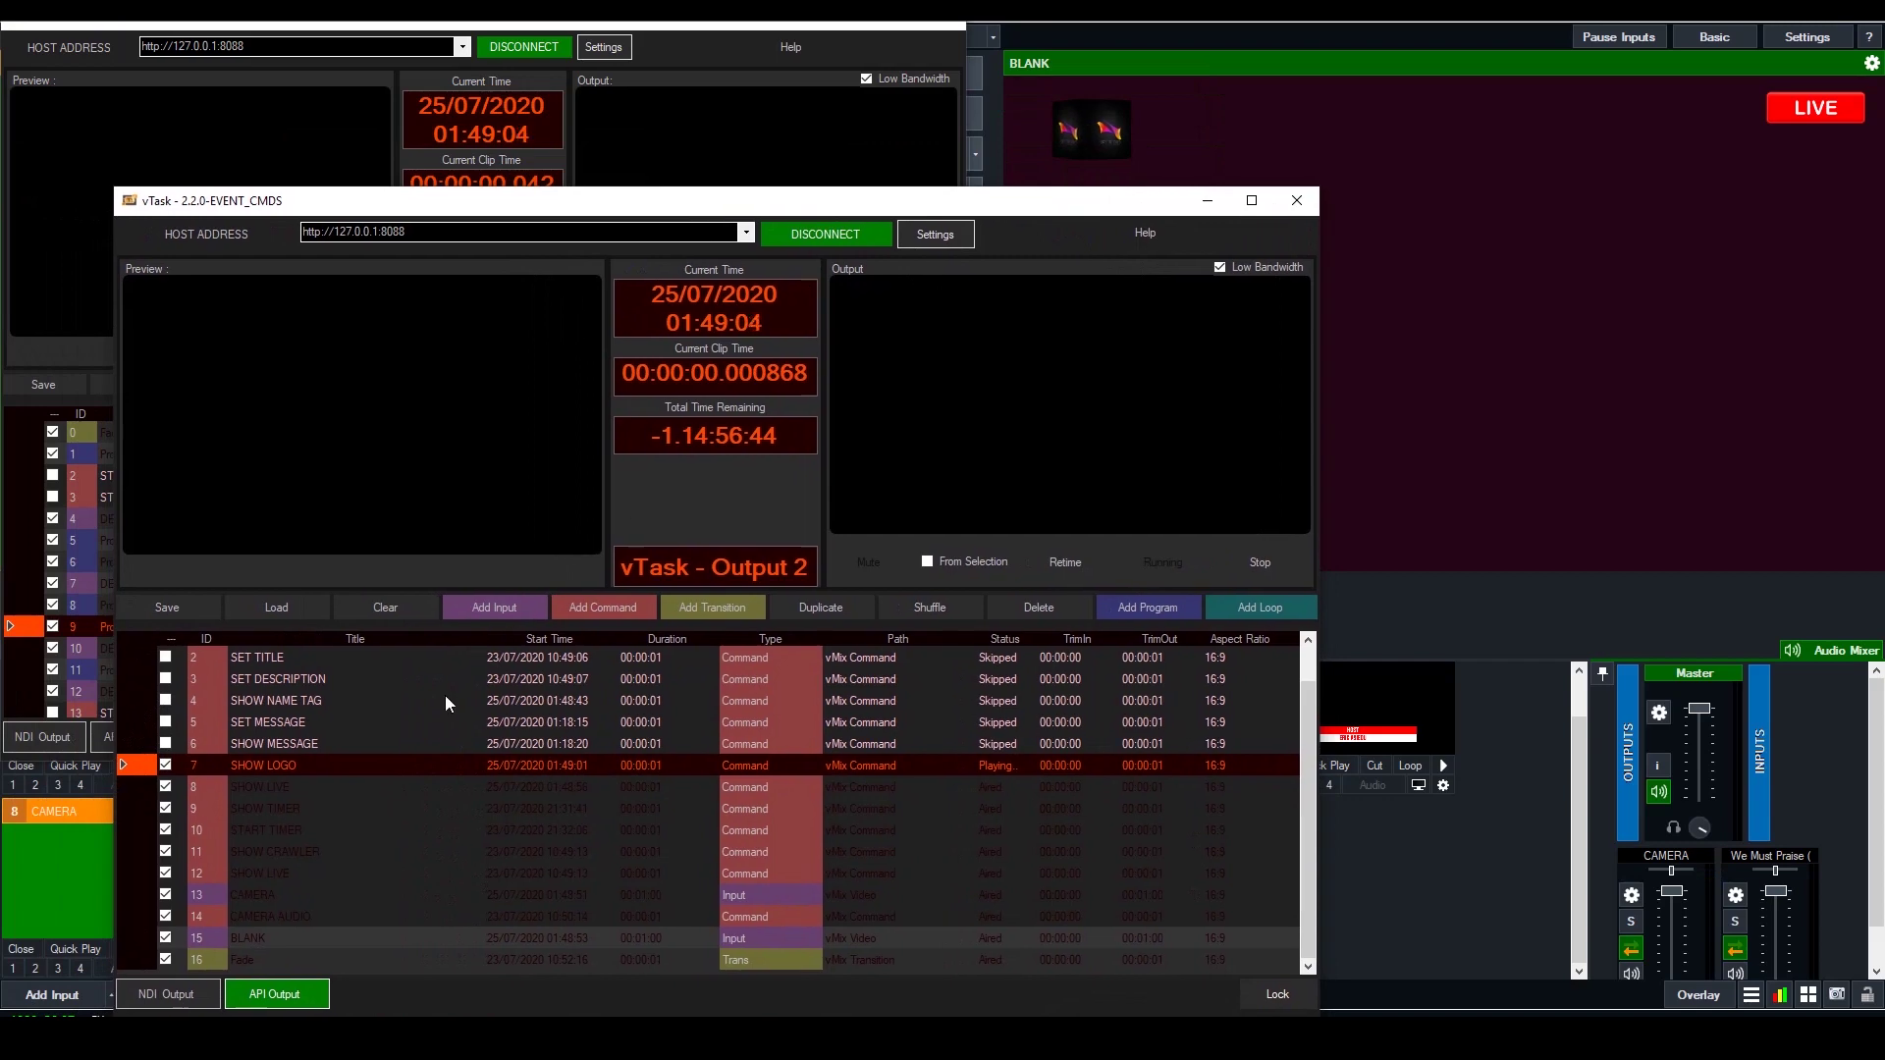
# Run the SHOW CRAWLER command to bring up the scrolling text in the vMix output
pyautogui.click(174, 872)
pyautogui.click(228, 850)
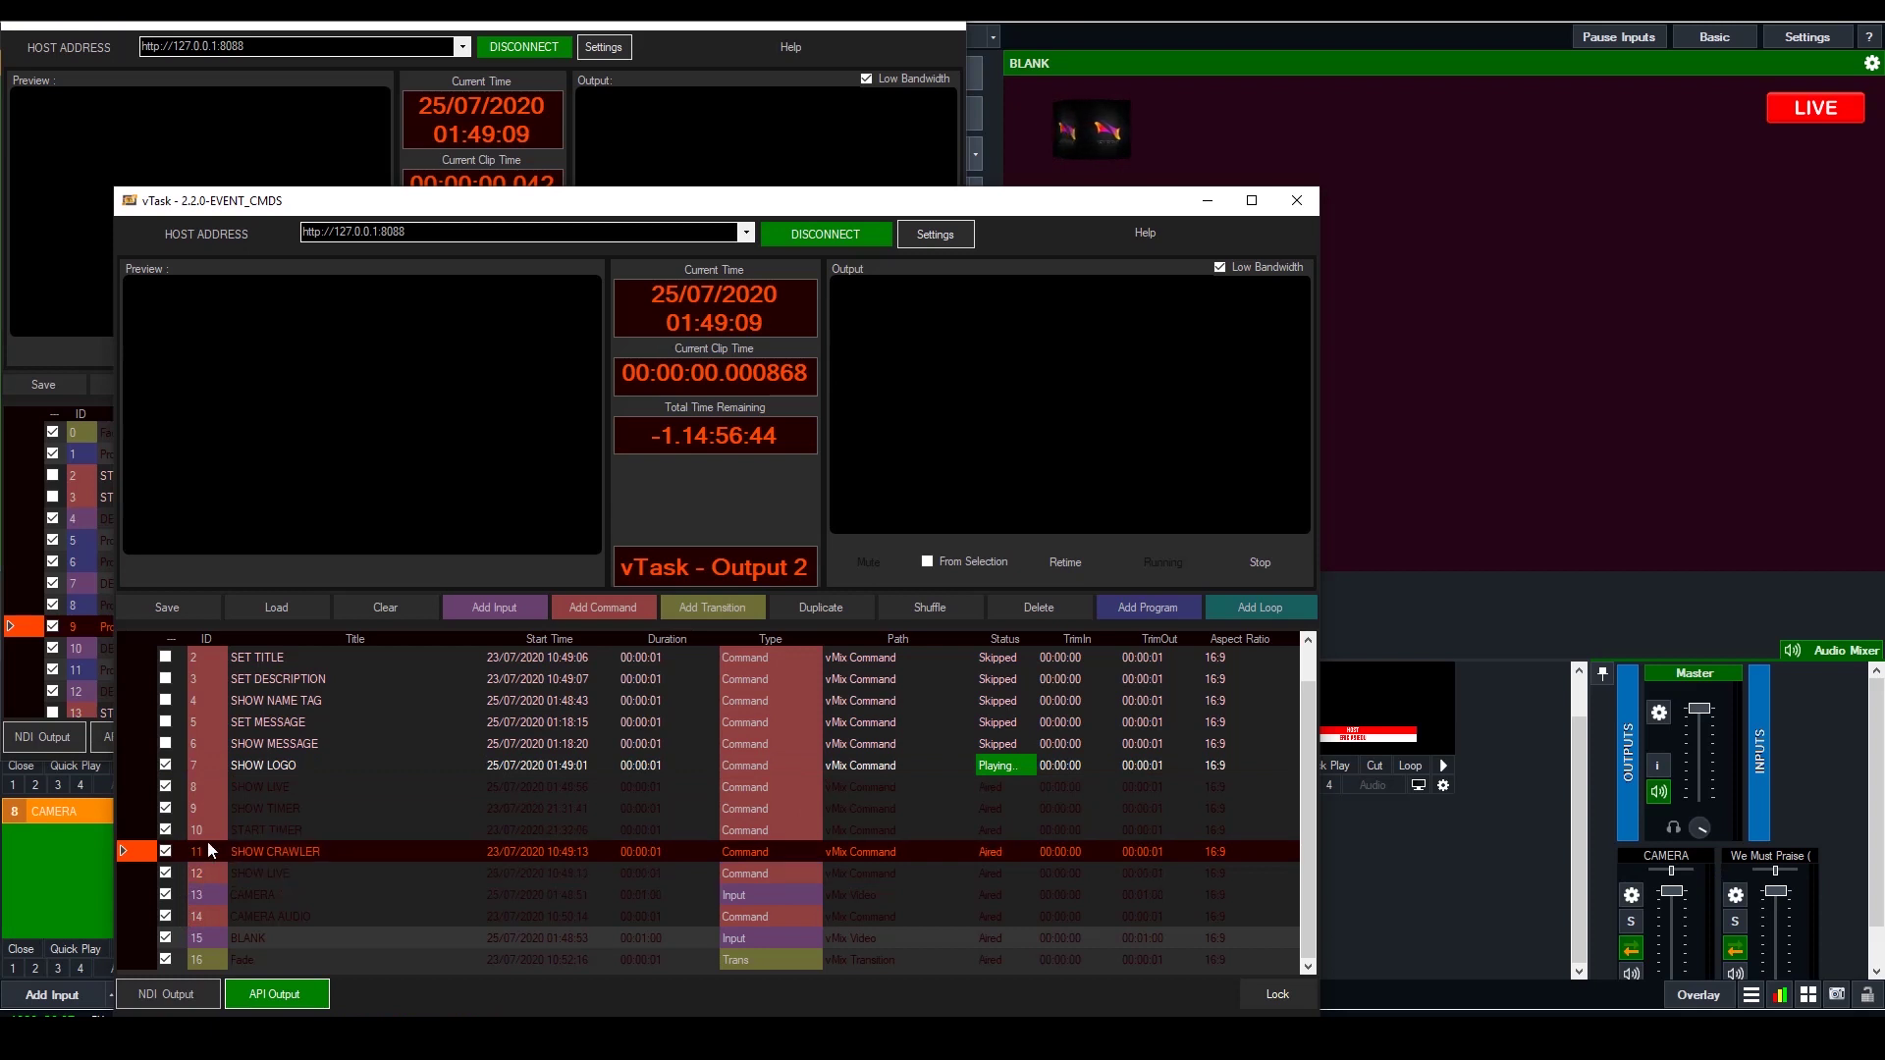
pyautogui.click(139, 854)
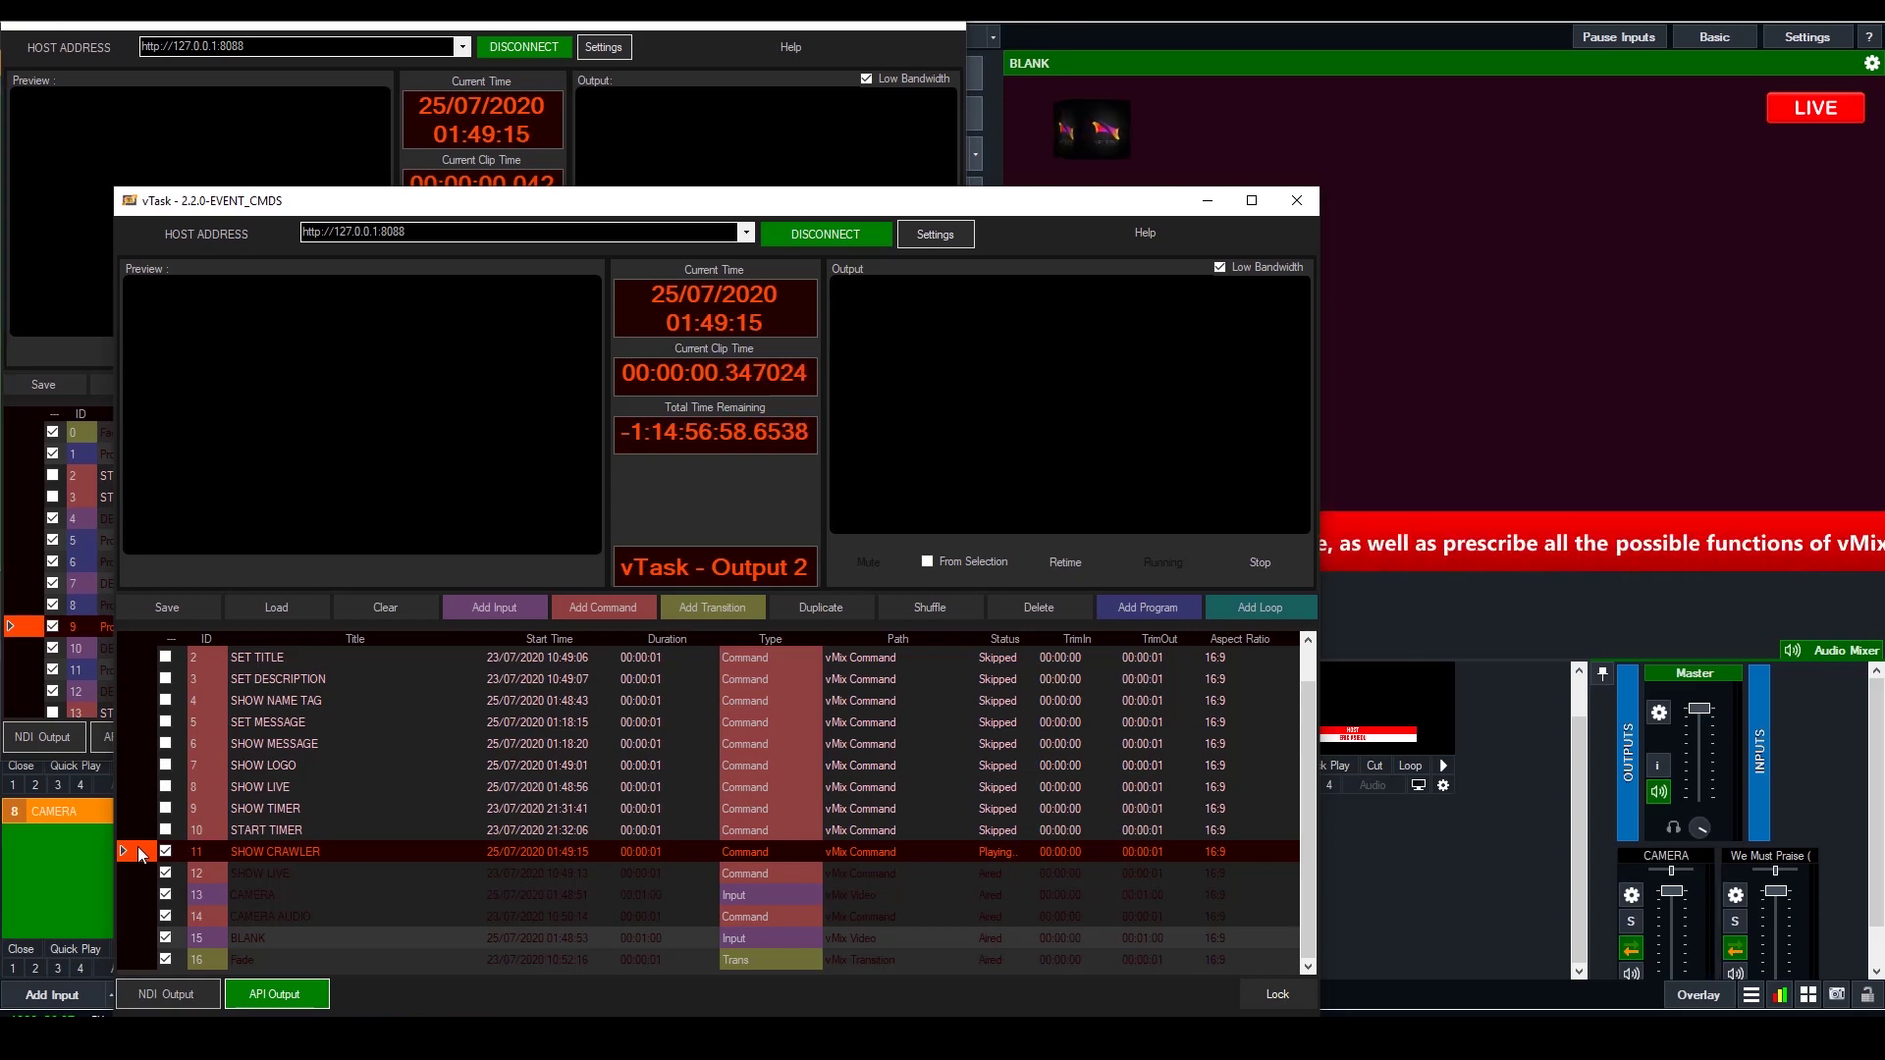
# Run the CLEAR GRAPHICS command to remove all overlays from the vMix output
pyautogui.click(281, 681)
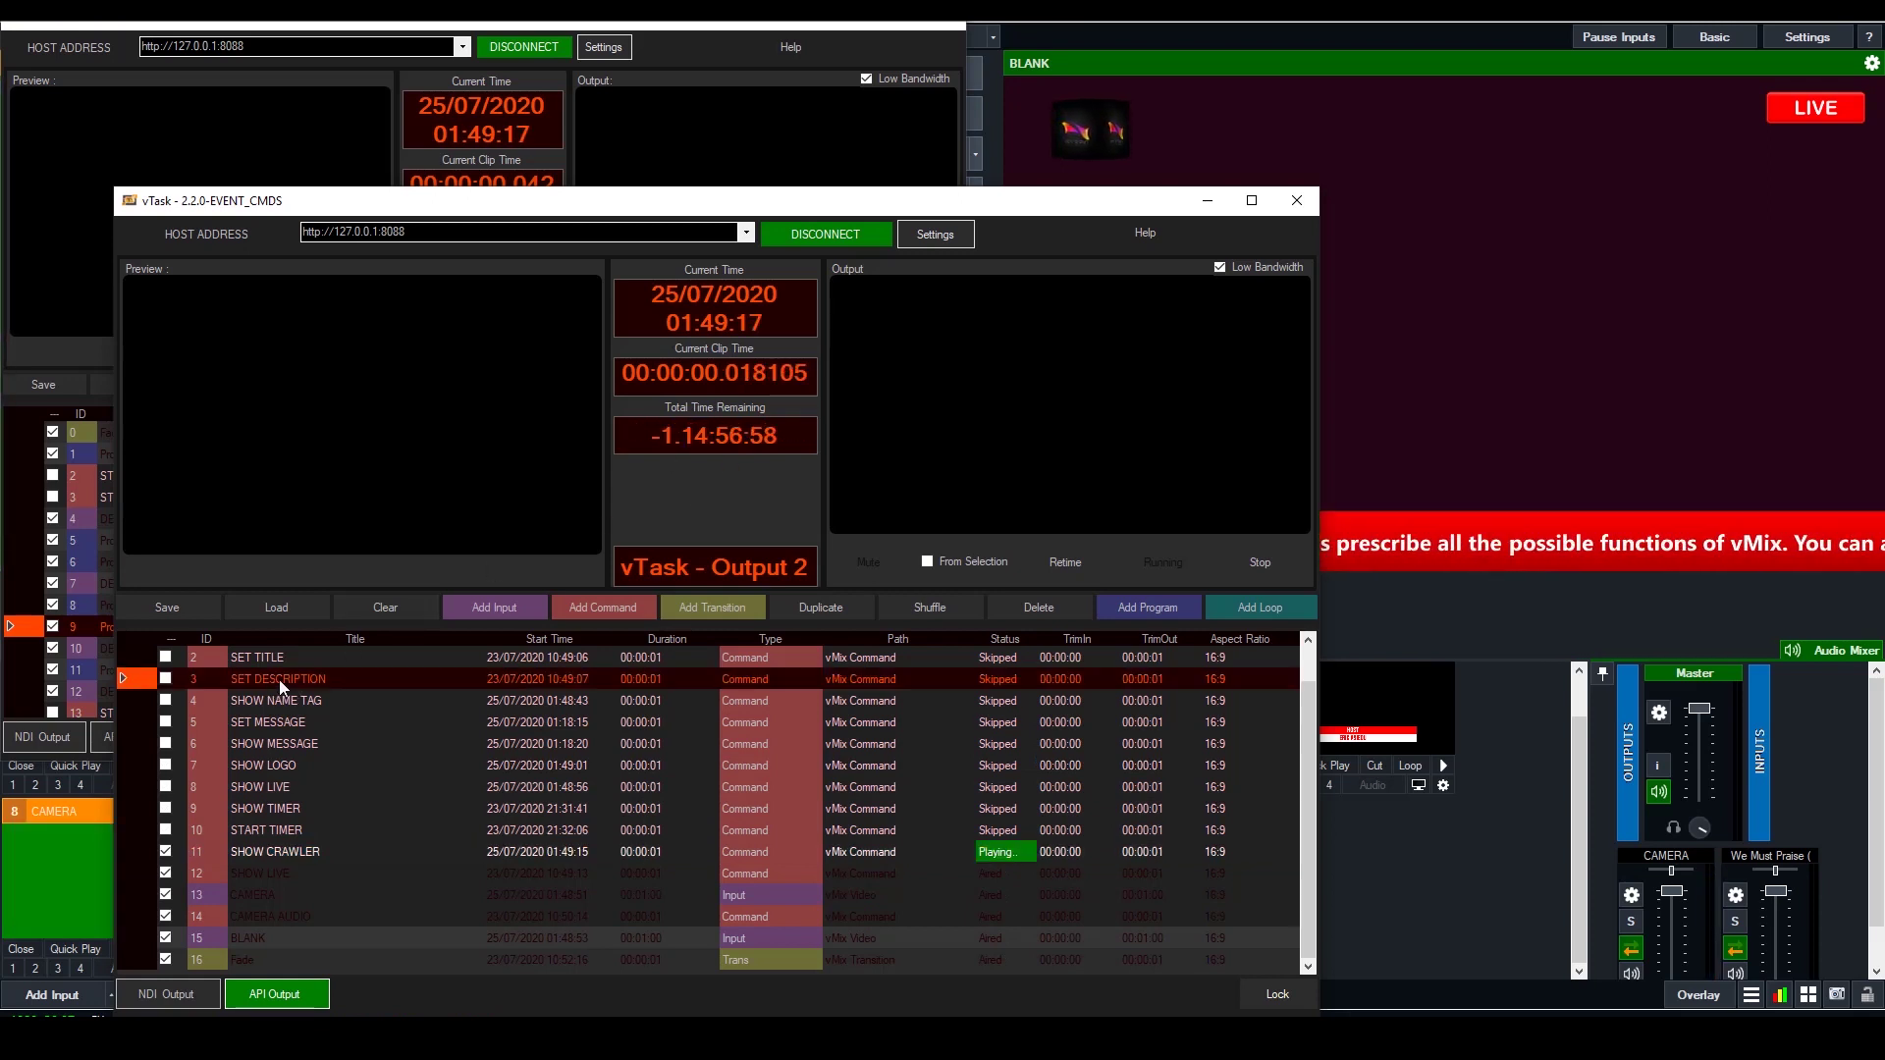
pyautogui.scroll(1, 271, 682)
pyautogui.click(150, 679)
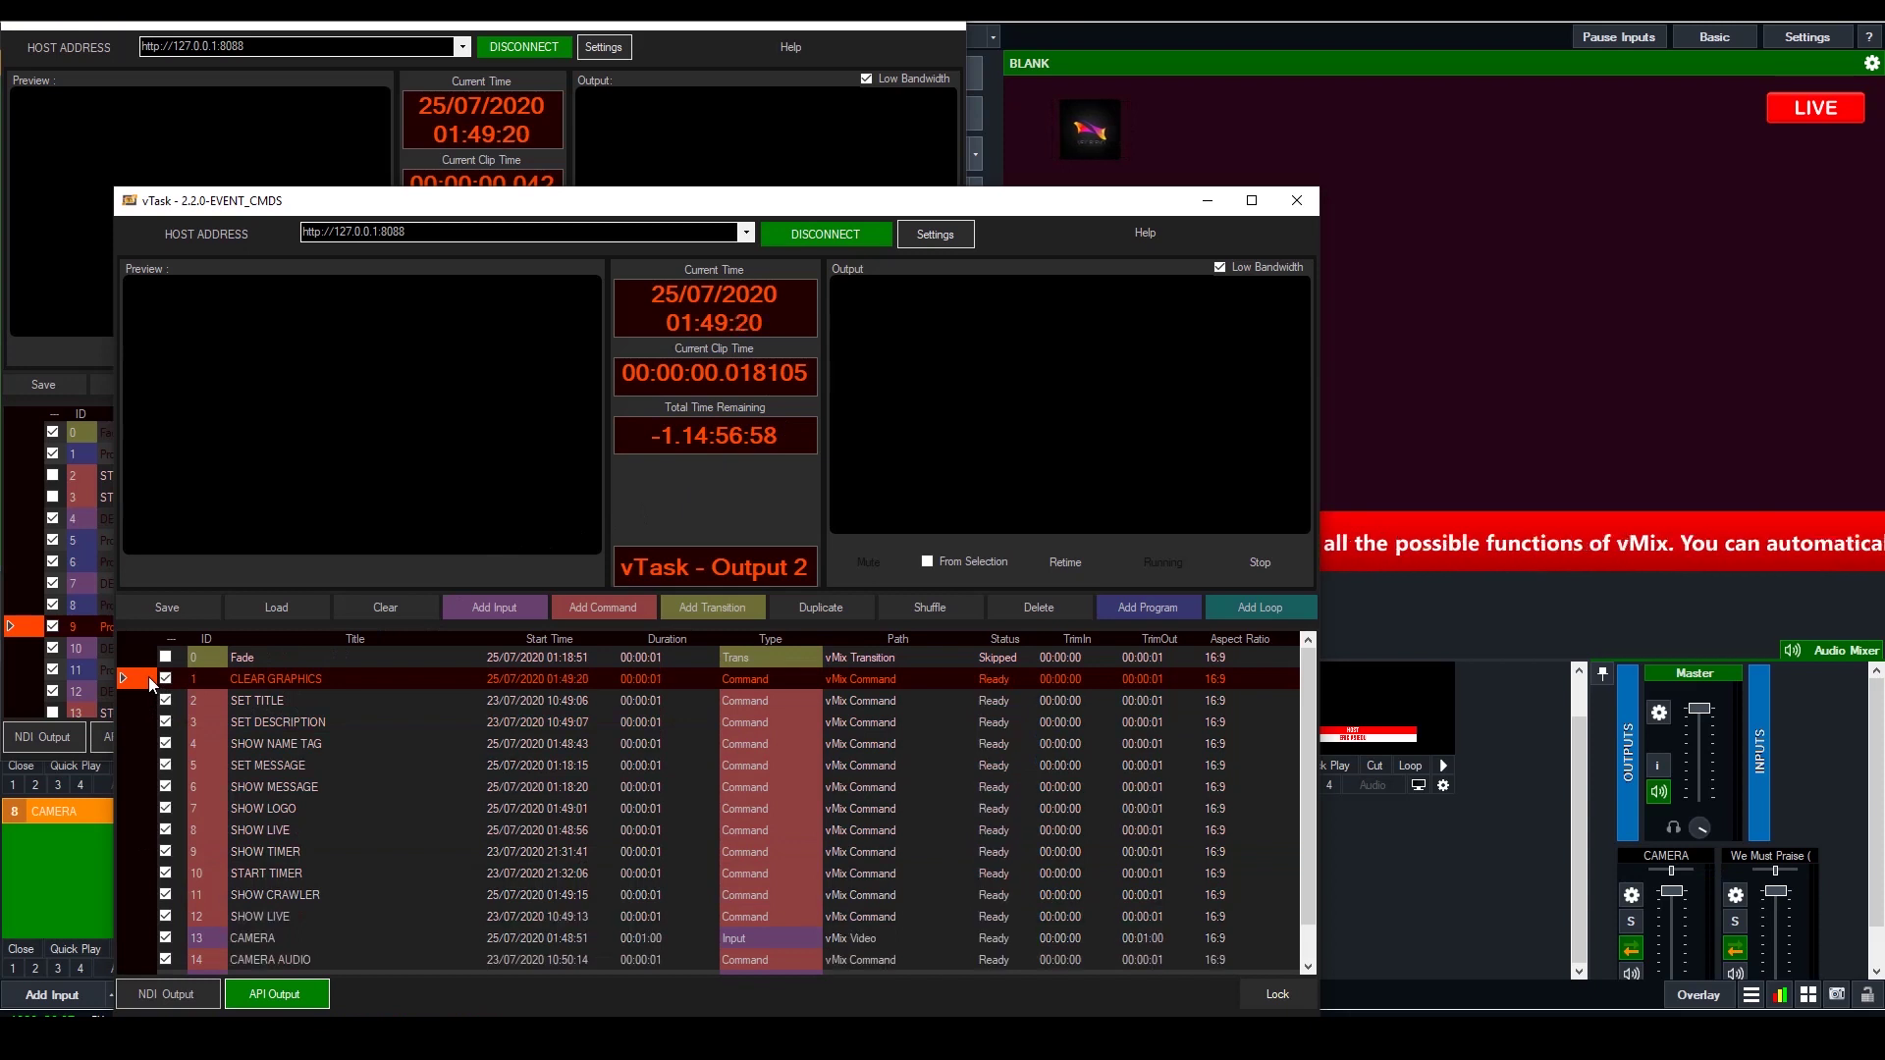
pyautogui.moveTo(1088, 203); pyautogui.dragTo(1110, 135)
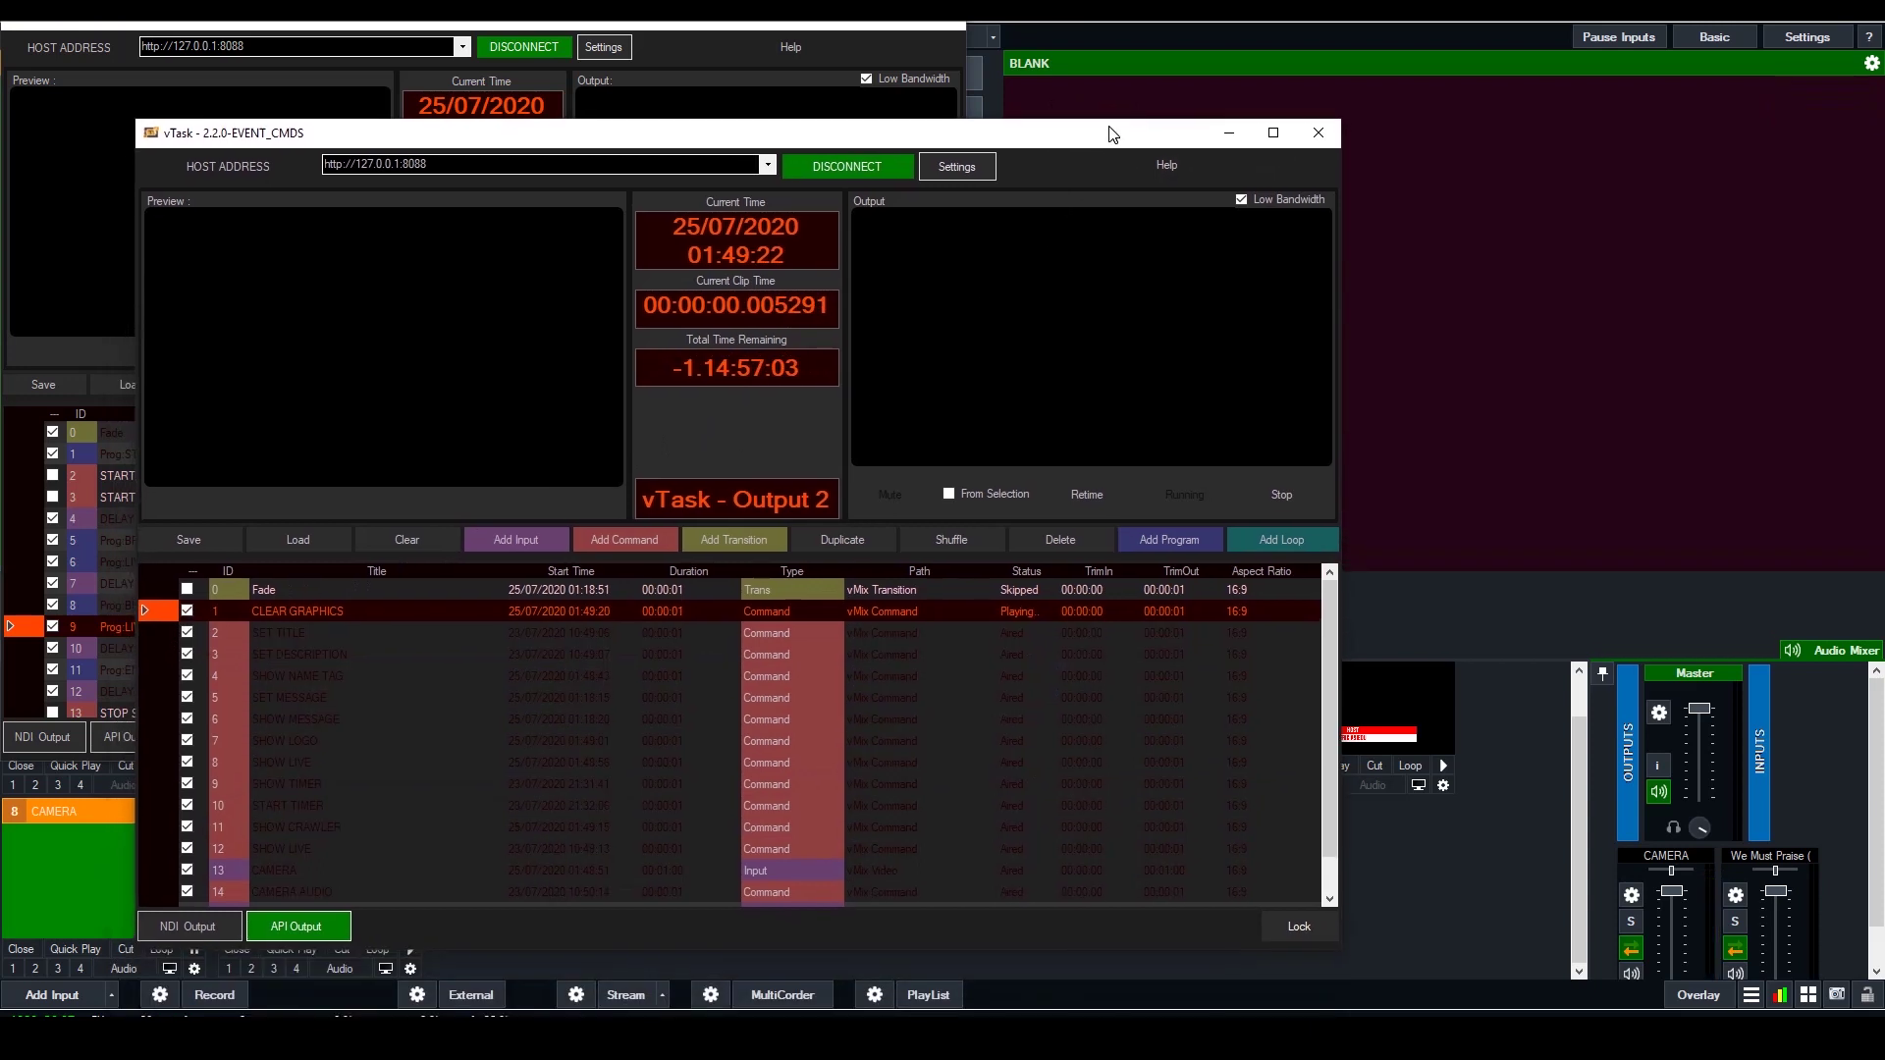
# Check the Retime mode of the EVENT_CMDS playlist and look over its list of commands
pyautogui.click(1087, 495)
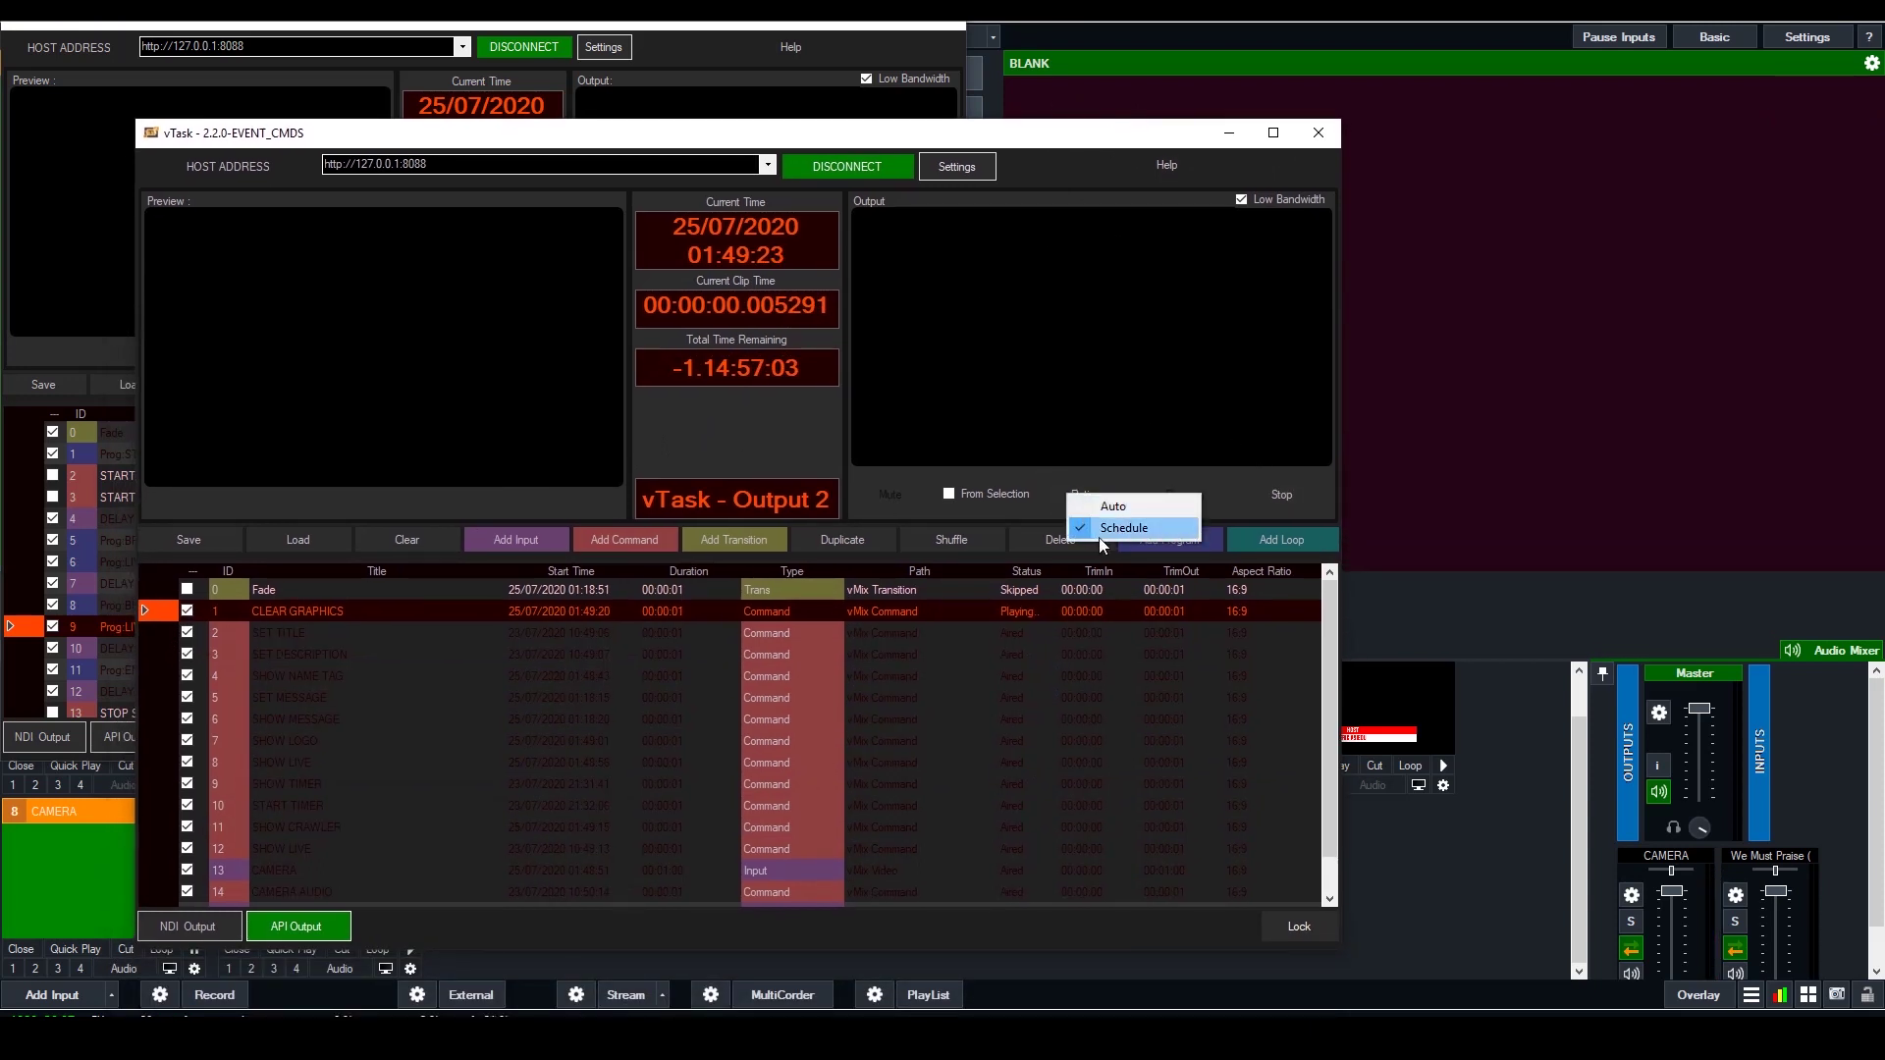
pyautogui.click(523, 690)
pyautogui.scroll(-1, 333, 749)
pyautogui.scroll(1, 768, 711)
pyautogui.moveTo(1106, 120)
pyautogui.mouseDown()
pyautogui.moveTo(1107, 183)
pyautogui.moveTo(1120, 149)
pyautogui.mouseUp()
pyautogui.click(701, 40)
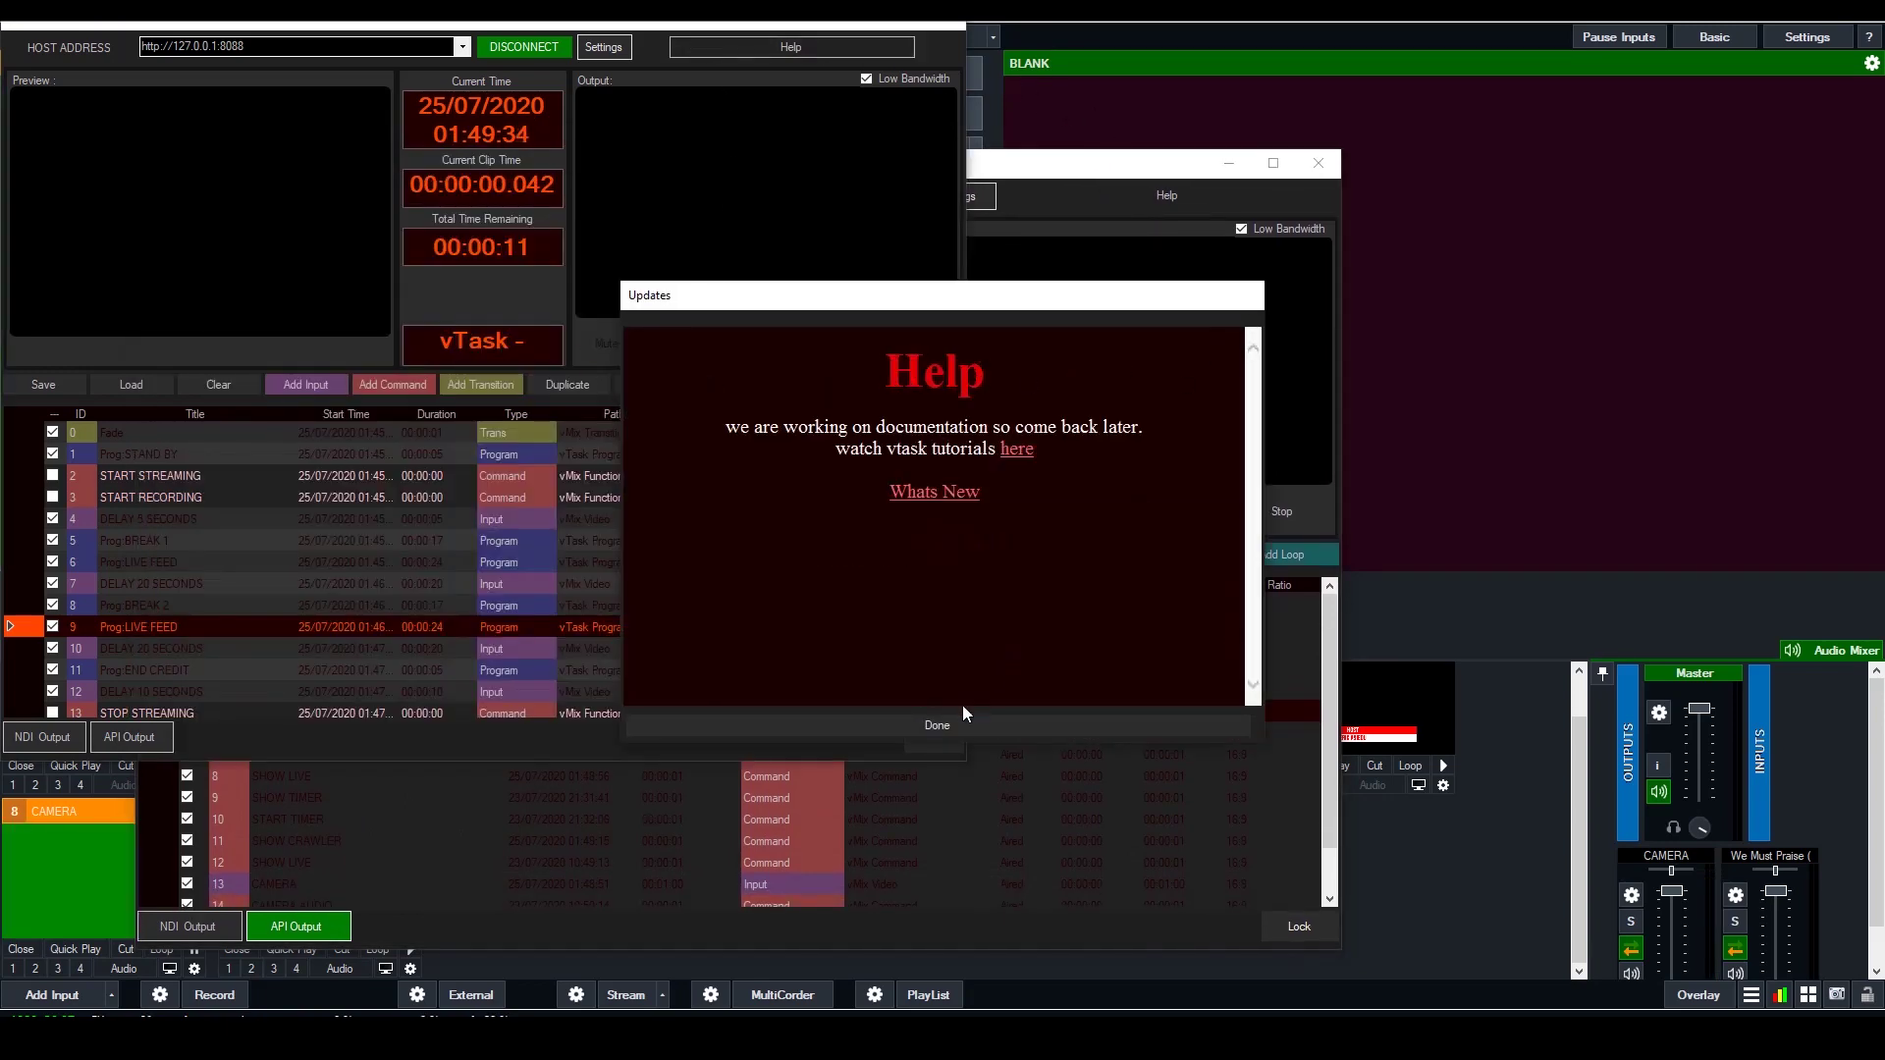
pyautogui.click(852, 723)
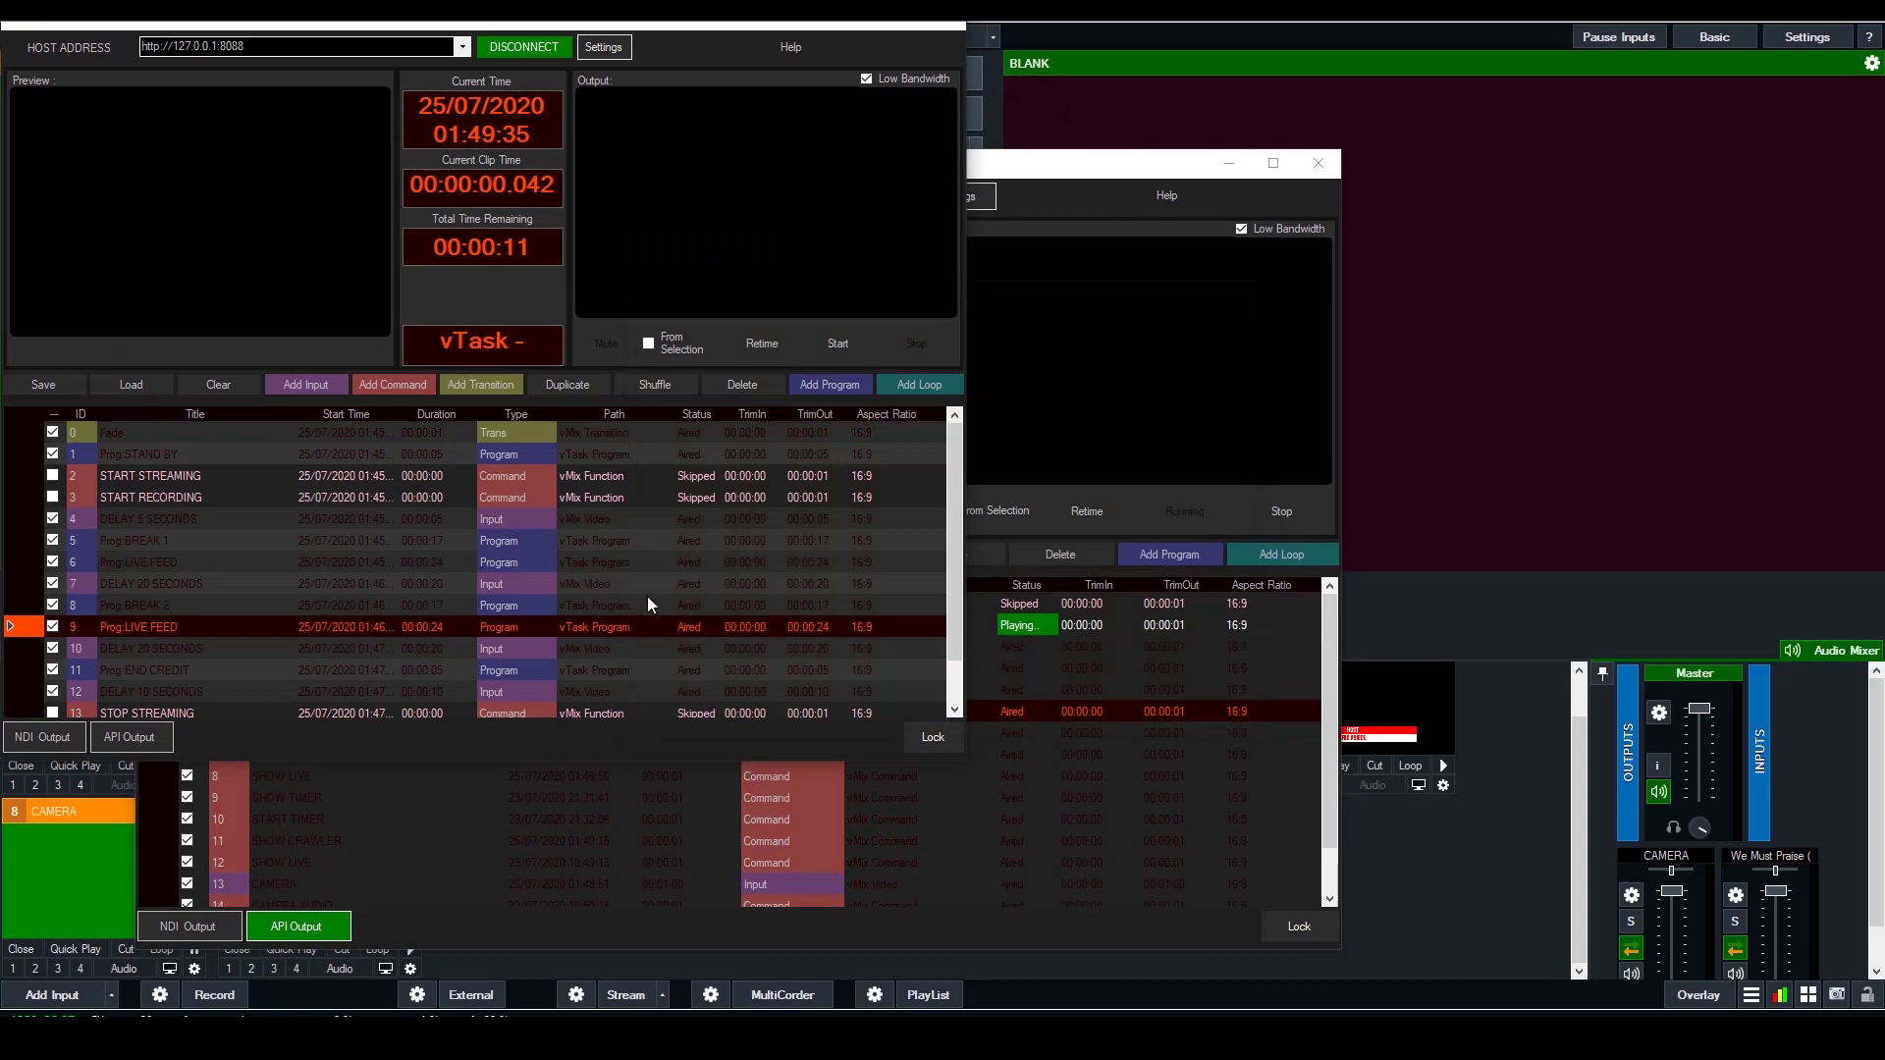
pyautogui.click(1275, 348)
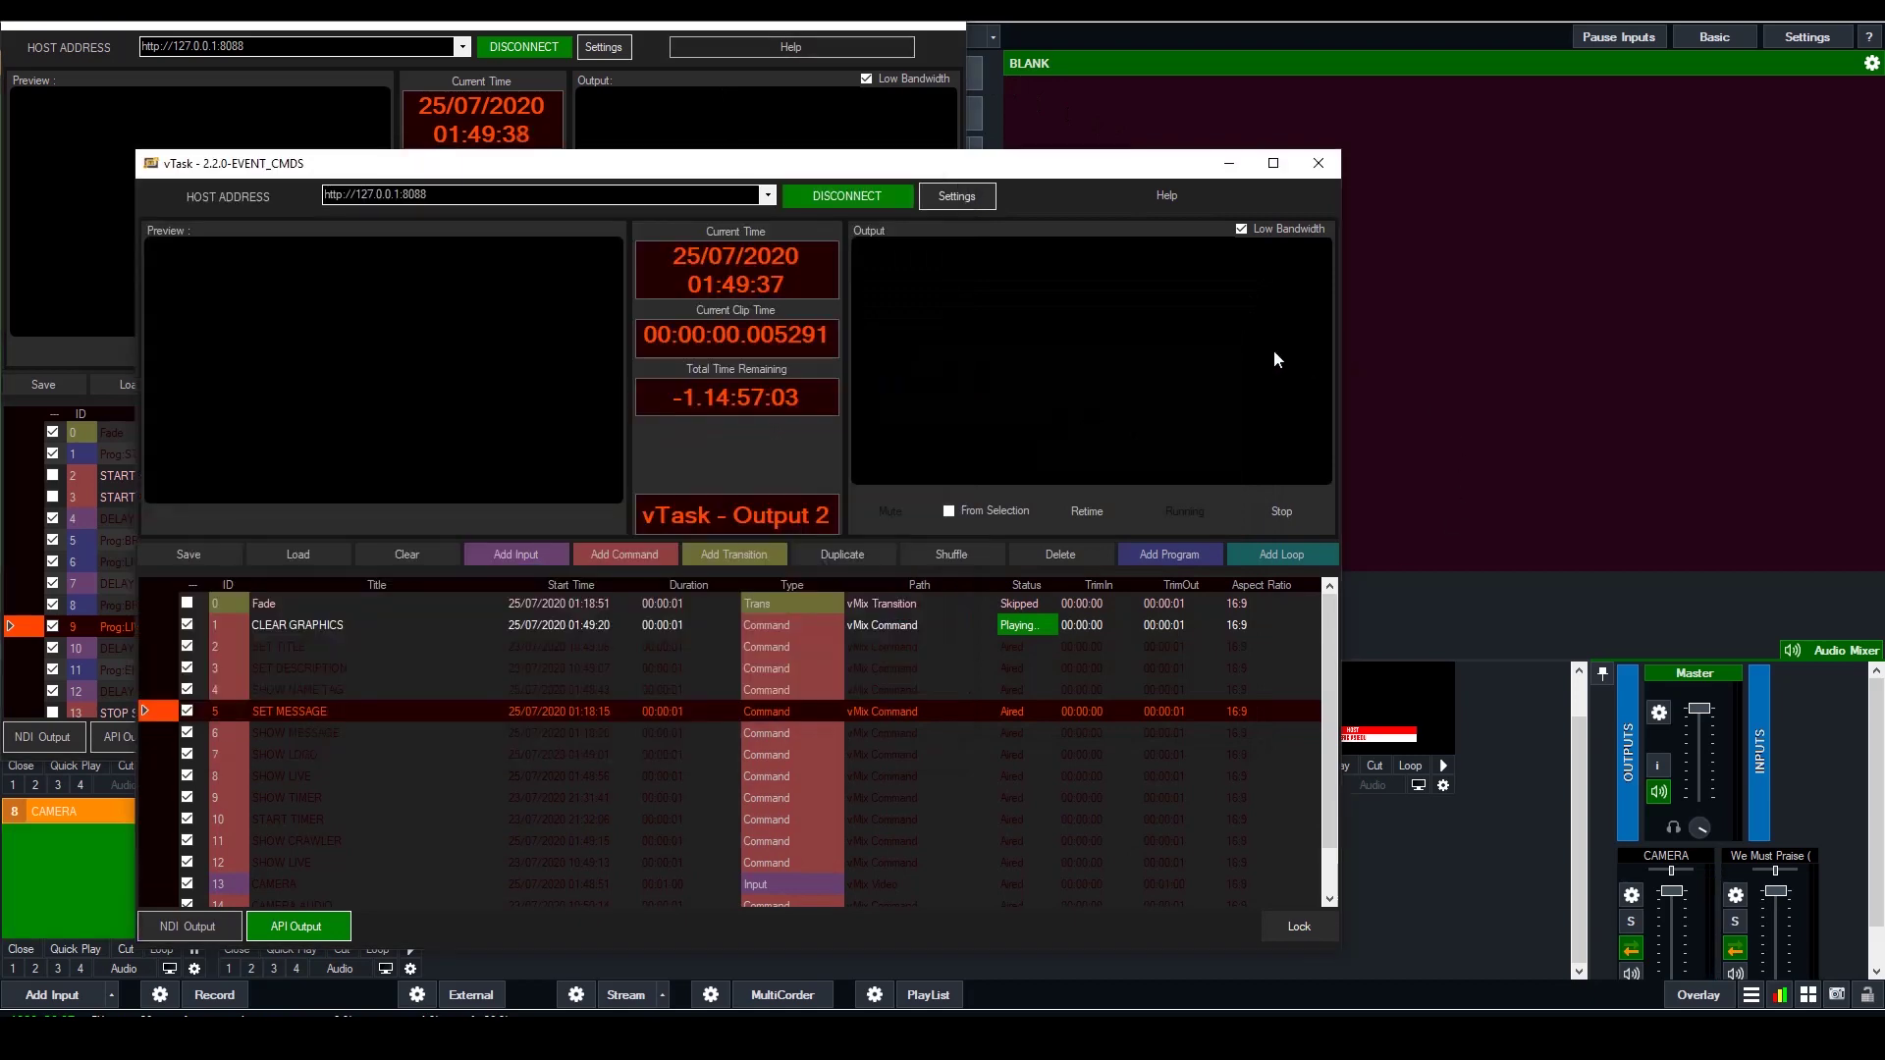
pyautogui.click(94, 161)
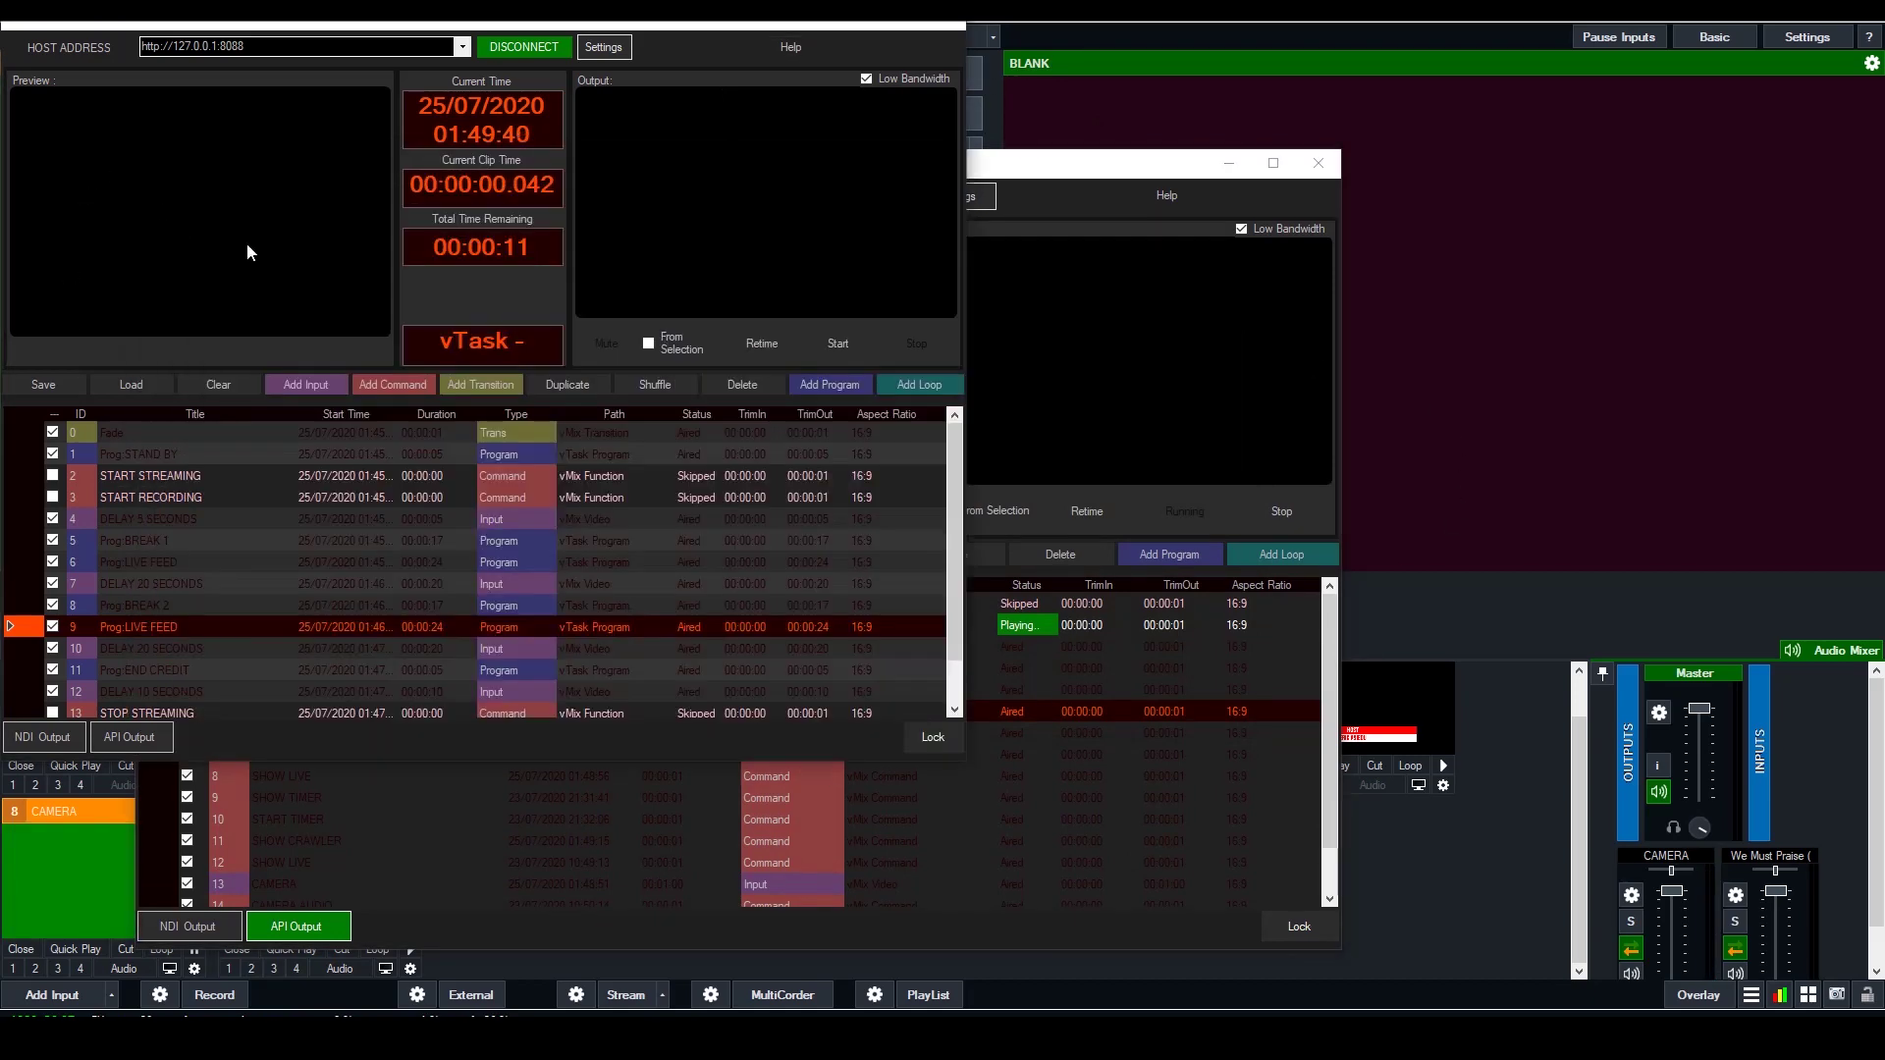
# Close the second vTask window that holds the EVENT_CMDS playlist
pyautogui.click(1254, 635)
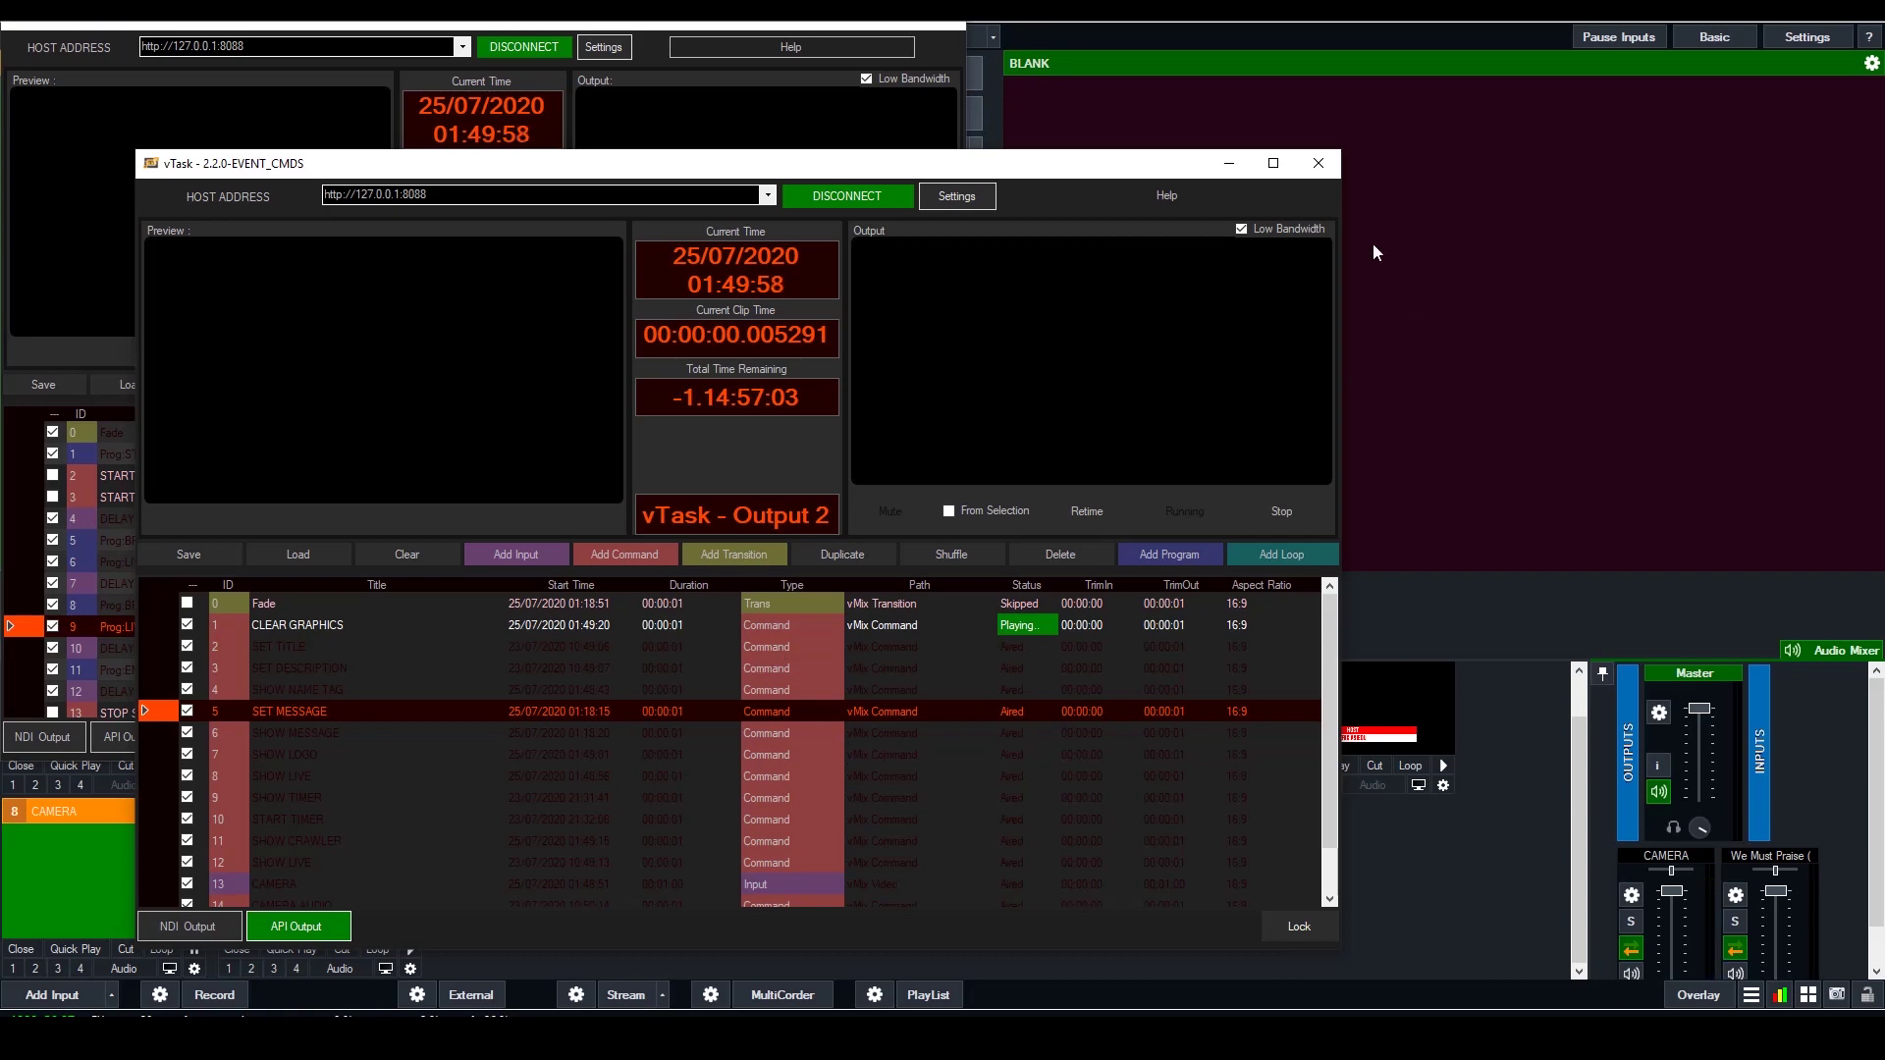
pyautogui.click(1318, 163)
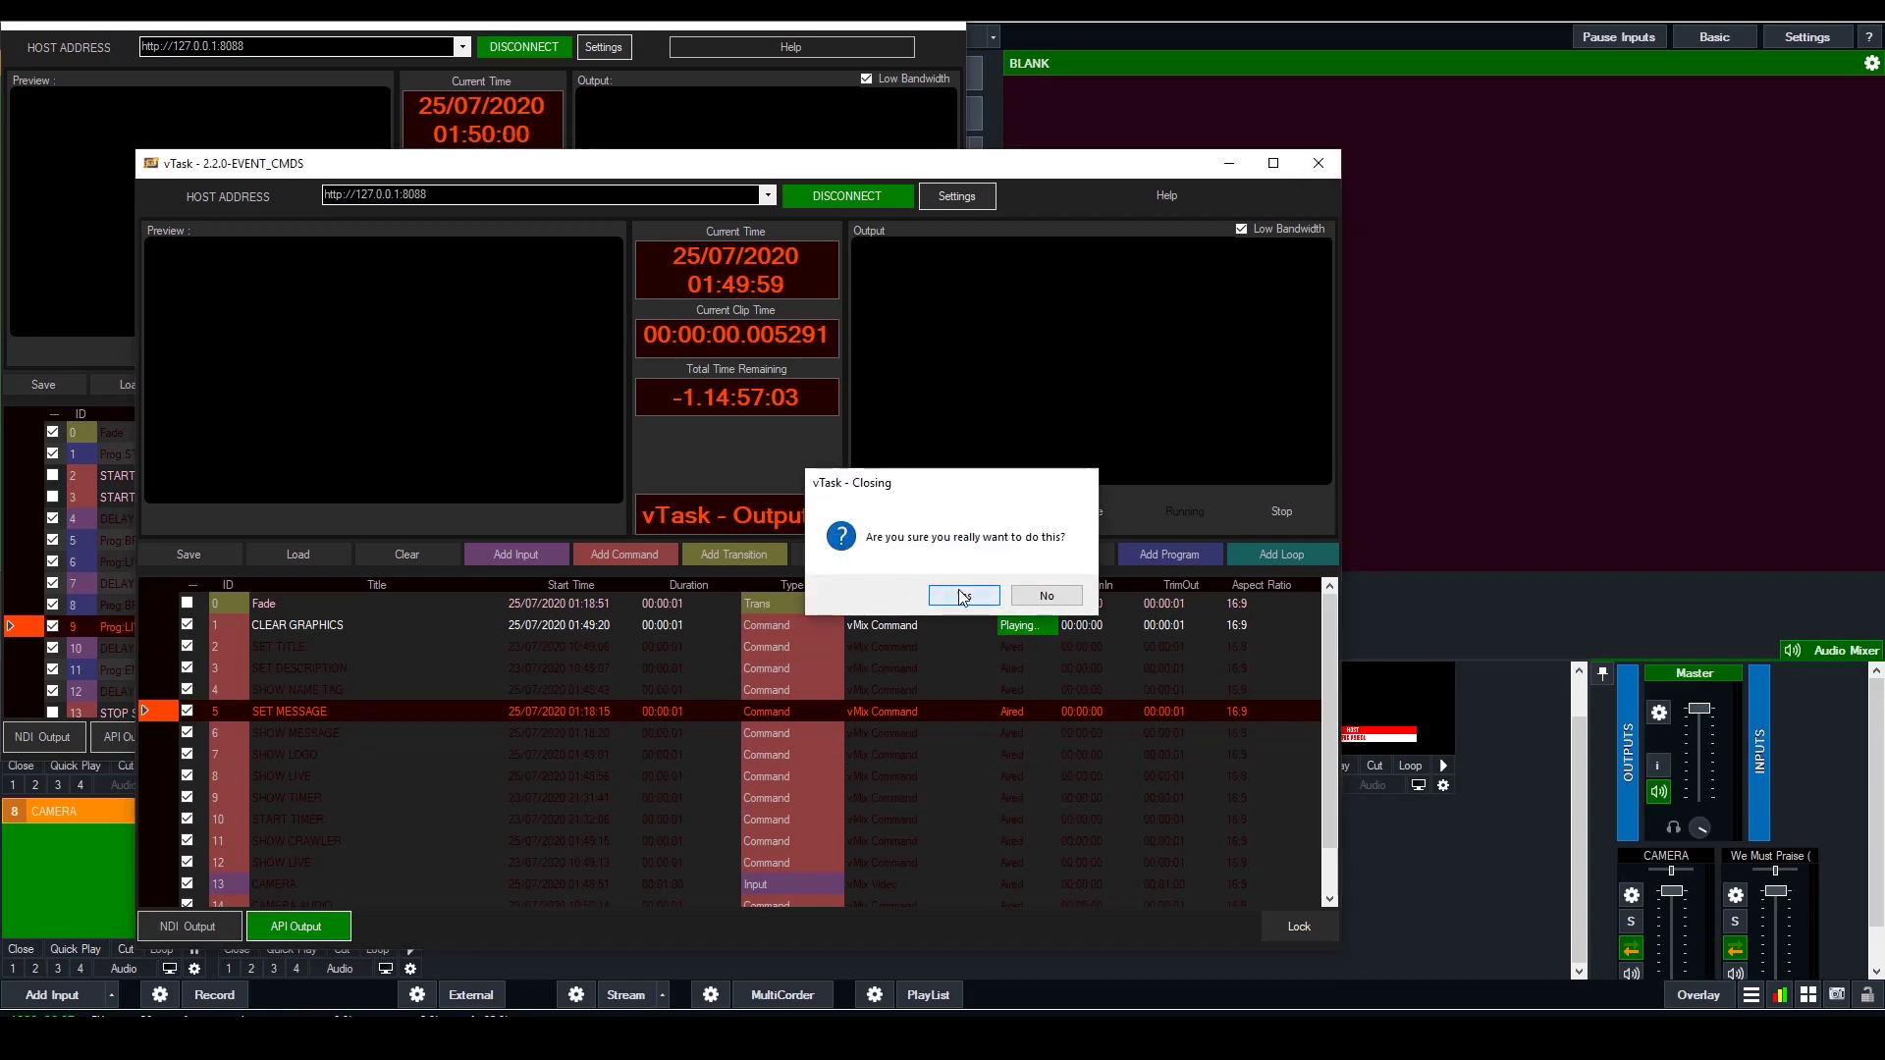